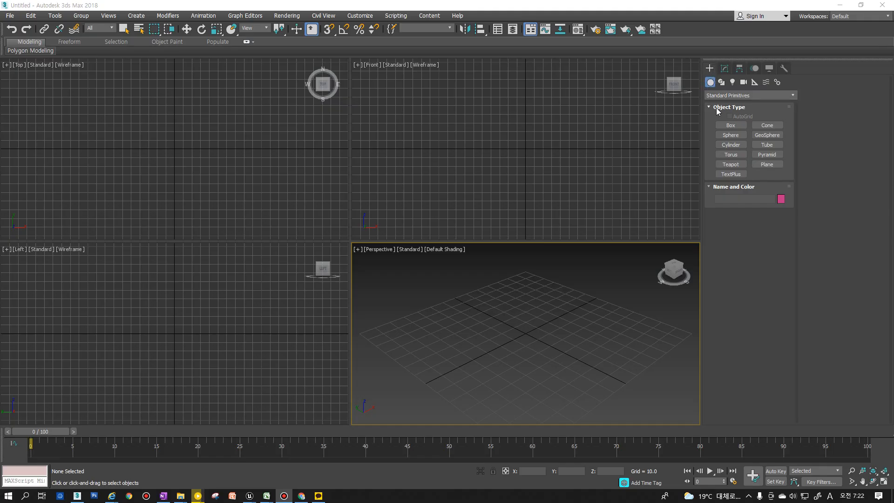
Create a sphere with a radius of about 100.5 centred on the origin in the Top viewport, with grid snapping on.
{"action": "left_click", "coordinate": [726, 136]}
{"action": "left_click", "coordinate": [732, 136]}
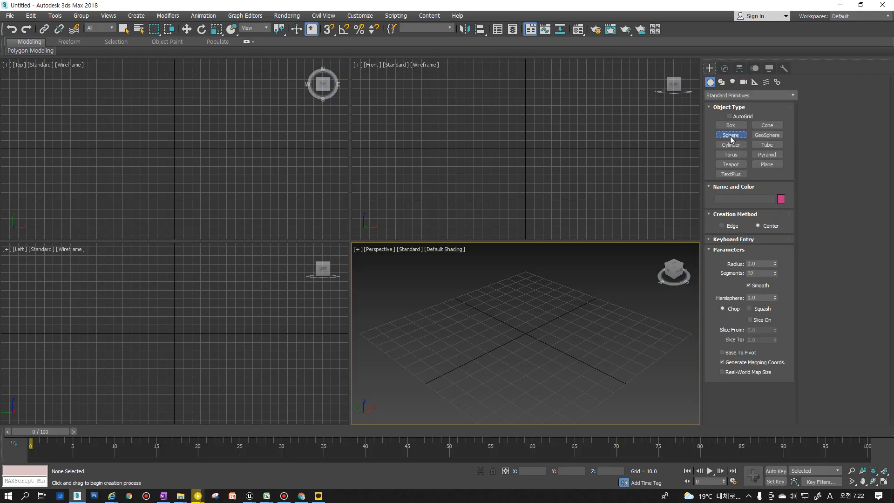
{"action": "left_click", "coordinate": [176, 149]}
{"action": "key", "text": "s"}
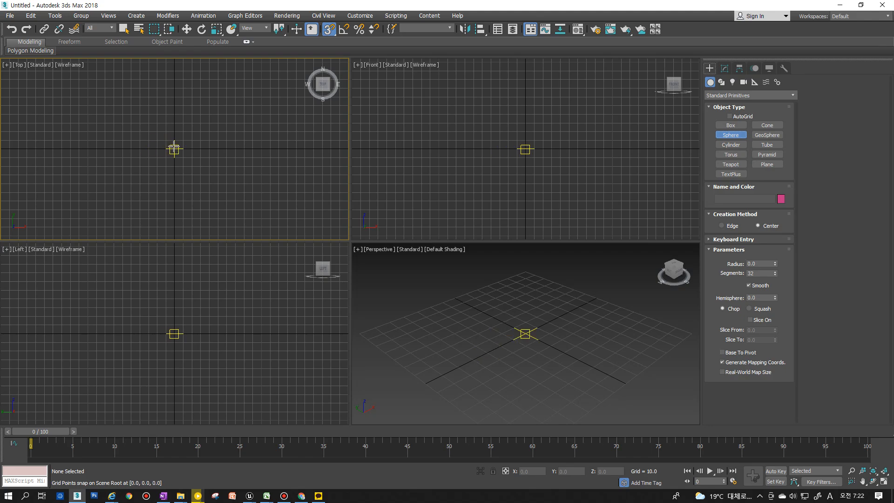
{"action": "left_click_drag", "start_coordinate": [175, 149], "coordinate": [260, 140]}
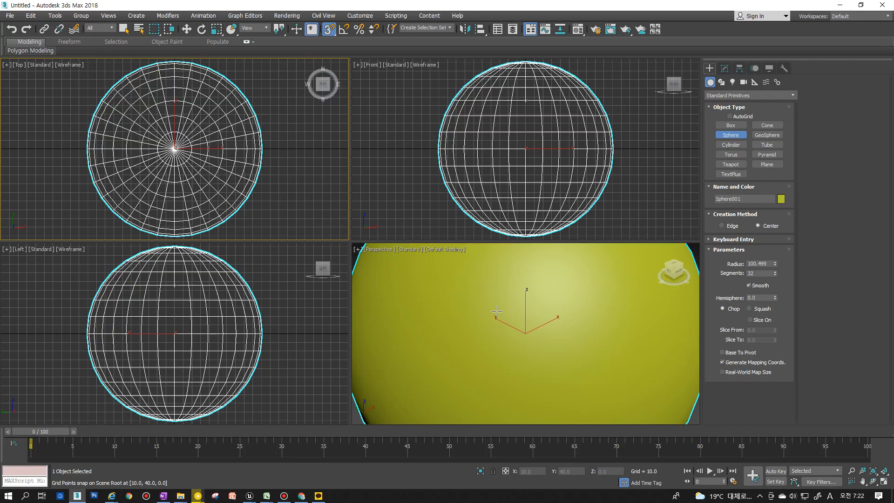
{"action": "scroll", "coordinate": [528, 311], "scroll_direction": "down", "scroll_amount": 5}
{"action": "scroll", "coordinate": [529, 310], "scroll_direction": "up", "scroll_amount": 2}
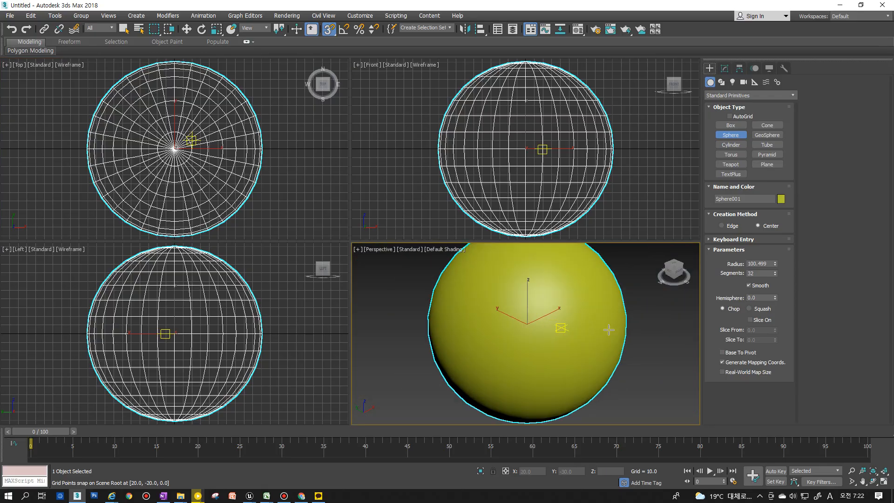
Leave sphere creation, activate the Move tool on the sphere and turn snapping off.
{"action": "right_click", "coordinate": [572, 347]}
{"action": "mouse_move", "coordinate": [571, 347]}
{"action": "middle_mouse_down"}
{"action": "mouse_move", "coordinate": [470, 333]}
{"action": "mouse_move", "coordinate": [481, 343]}
{"action": "mouse_move", "coordinate": [439, 312]}
{"action": "mouse_move", "coordinate": [534, 319]}
{"action": "mouse_move", "coordinate": [496, 347]}
{"action": "mouse_move", "coordinate": [457, 341]}
{"action": "mouse_move", "coordinate": [510, 347]}
{"action": "mouse_move", "coordinate": [477, 334]}
{"action": "middle_mouse_up"}
{"action": "right_click", "coordinate": [486, 347]}
{"action": "left_click", "coordinate": [438, 353]}
{"action": "scroll", "coordinate": [445, 343], "scroll_direction": "down", "scroll_amount": 2}
{"action": "right_click", "coordinate": [477, 334]}
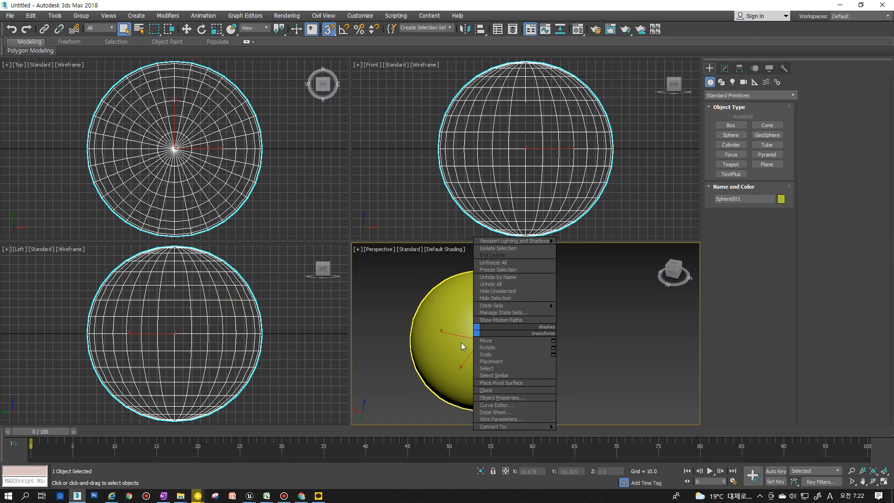
{"action": "left_click", "coordinate": [449, 343]}
{"action": "right_click", "coordinate": [495, 338]}
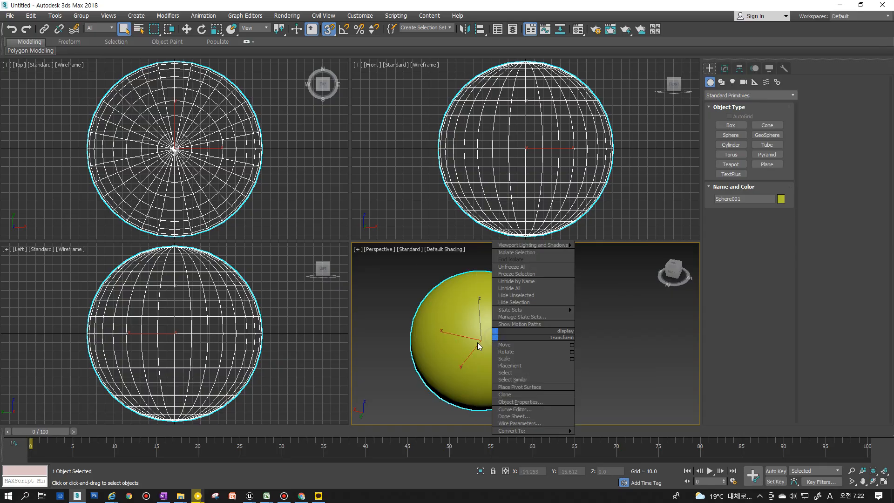
{"action": "left_click", "coordinate": [513, 345]}
{"action": "middle_click_drag", "start_coordinate": [500, 348], "coordinate": [544, 319]}
{"action": "scroll", "coordinate": [544, 319], "scroll_direction": "up", "scroll_amount": 3}
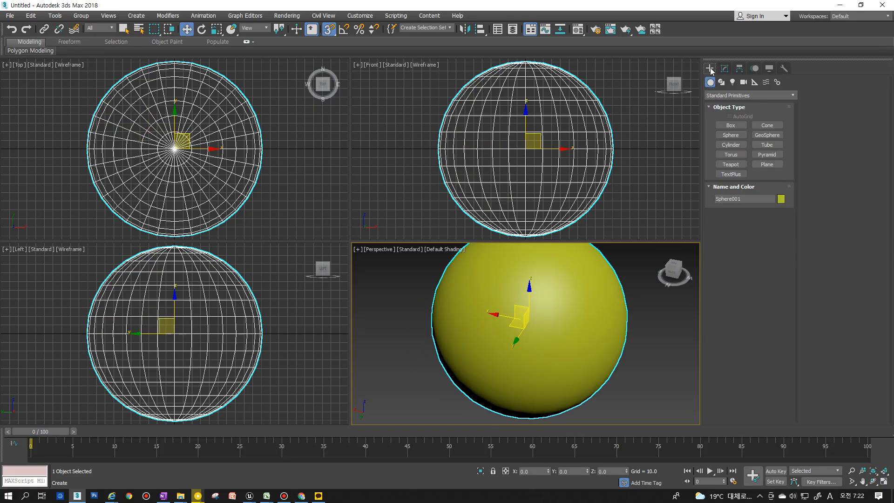
{"action": "middle_click_drag", "start_coordinate": [539, 286], "coordinate": [541, 298]}
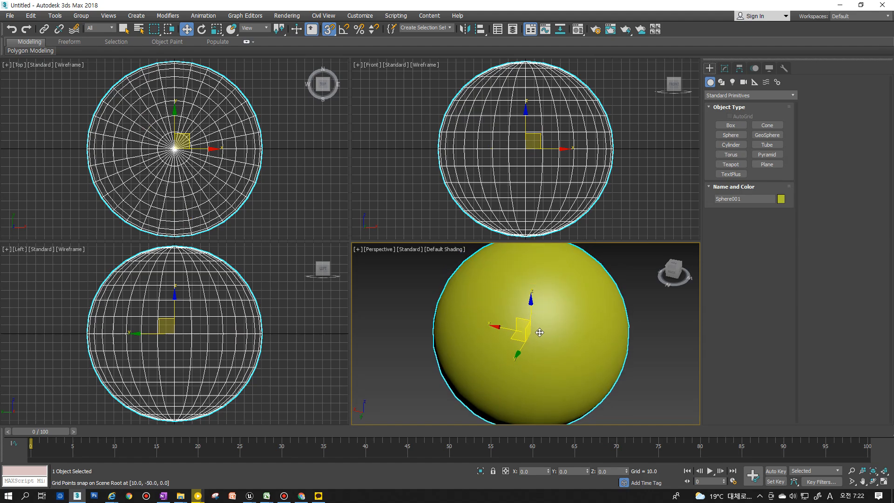
{"action": "key", "text": "s"}
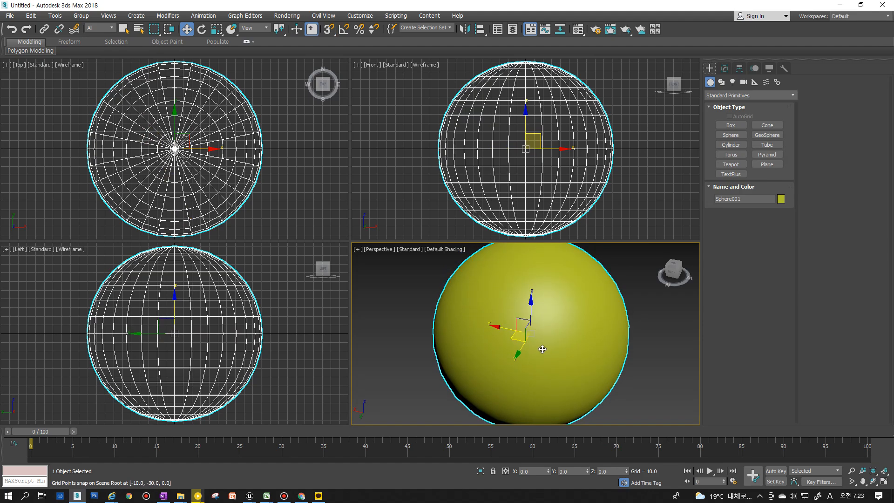
Try radii of 50 and 10 in the sphere's modify parameters and settle on a radius of 100.
{"action": "left_click", "coordinate": [724, 69]}
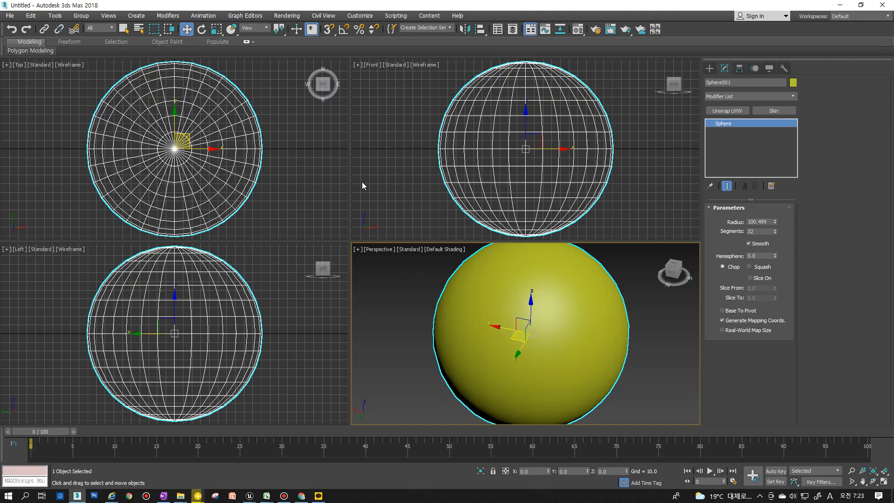
{"action": "middle_click_drag", "start_coordinate": [547, 327], "coordinate": [561, 325]}
{"action": "key", "text": "r"}
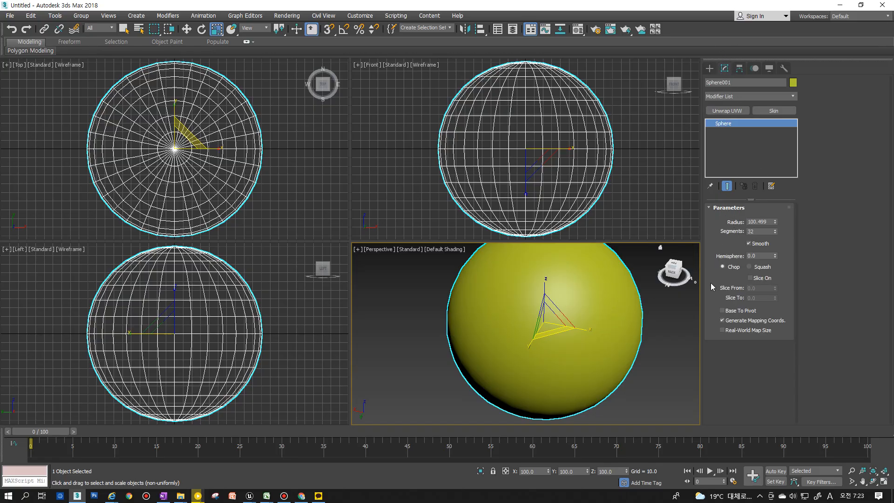
{"action": "middle_click_drag", "start_coordinate": [615, 281], "coordinate": [570, 300]}
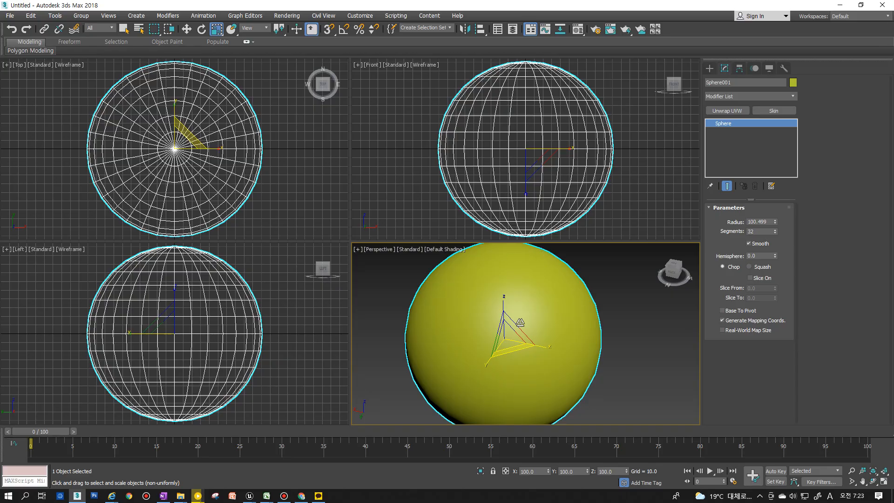
{"action": "left_click", "coordinate": [768, 222]}
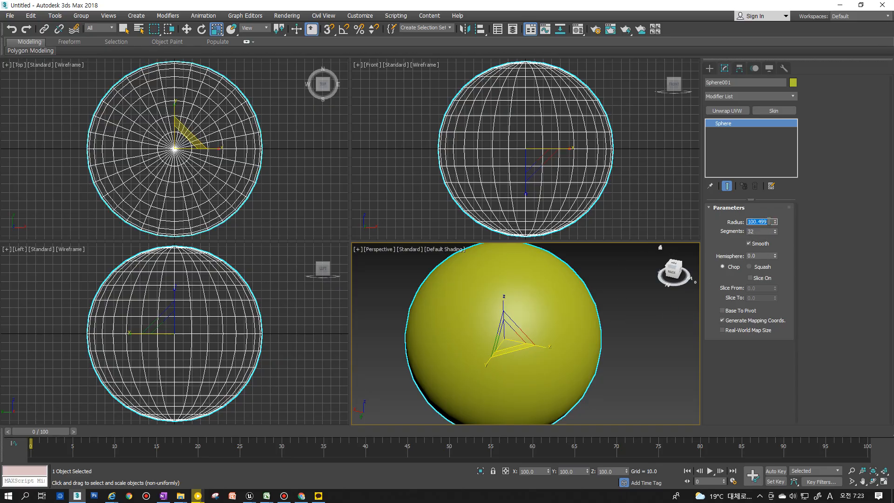
{"action": "type", "text": "50"}
{"action": "key", "text": "Return"}
{"action": "type", "text": "10"}
{"action": "key", "text": "Return"}
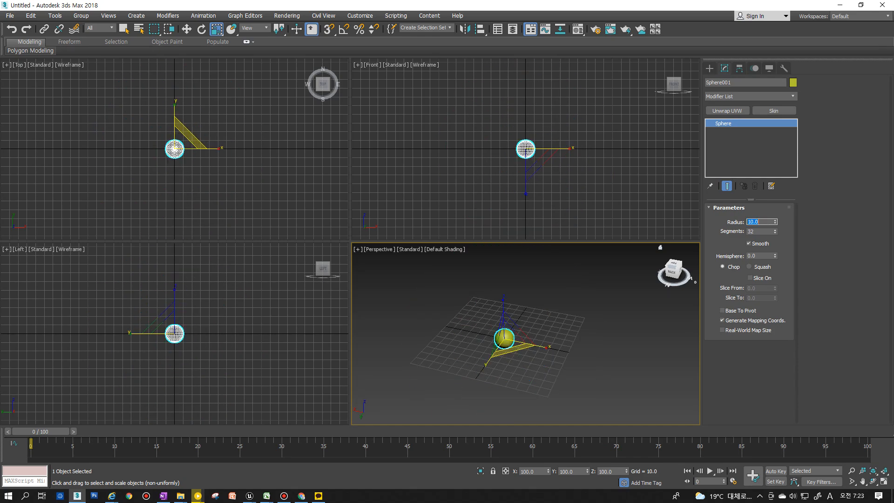
{"action": "key", "text": "Return"}
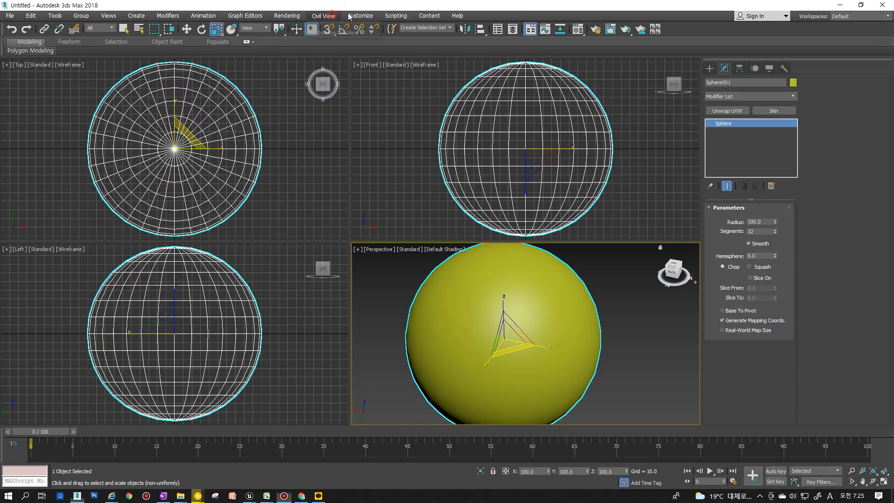
Set the display unit scale to metric centimeters in the units setup.
{"action": "left_click", "coordinate": [367, 15]}
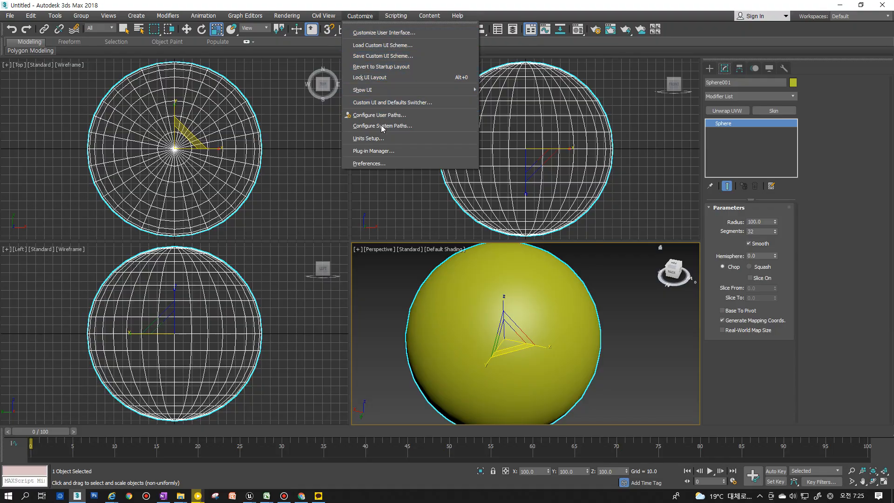
{"action": "left_click", "coordinate": [370, 139]}
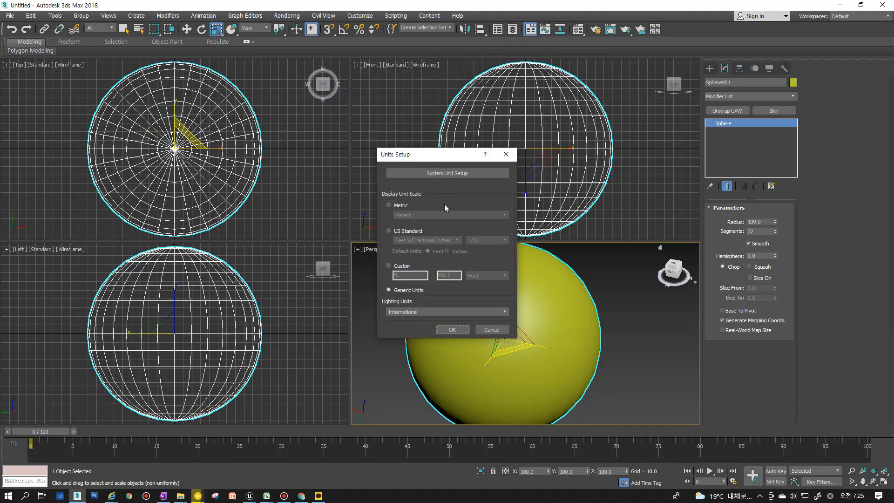
{"action": "left_click", "coordinate": [389, 206]}
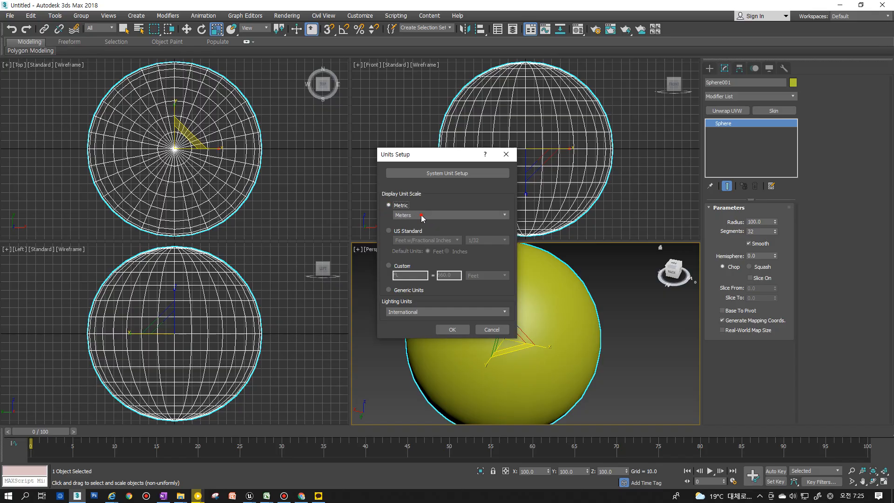
{"action": "left_click", "coordinate": [421, 215]}
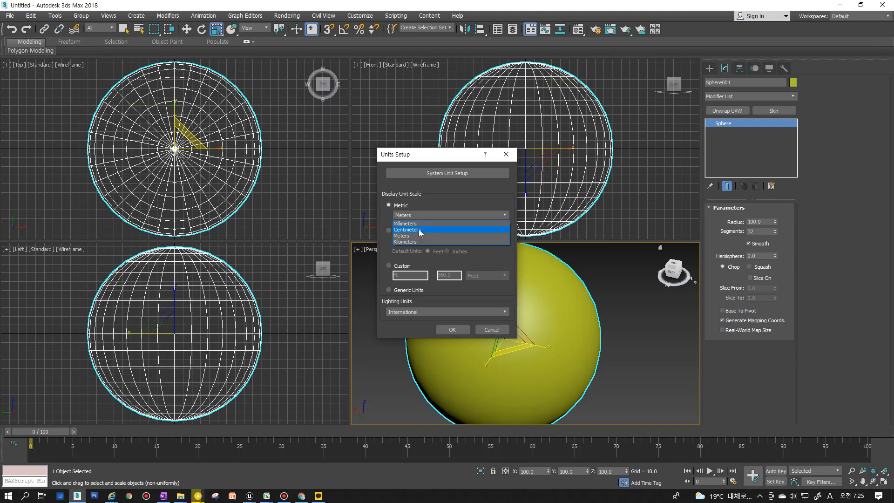
{"action": "left_click", "coordinate": [421, 230]}
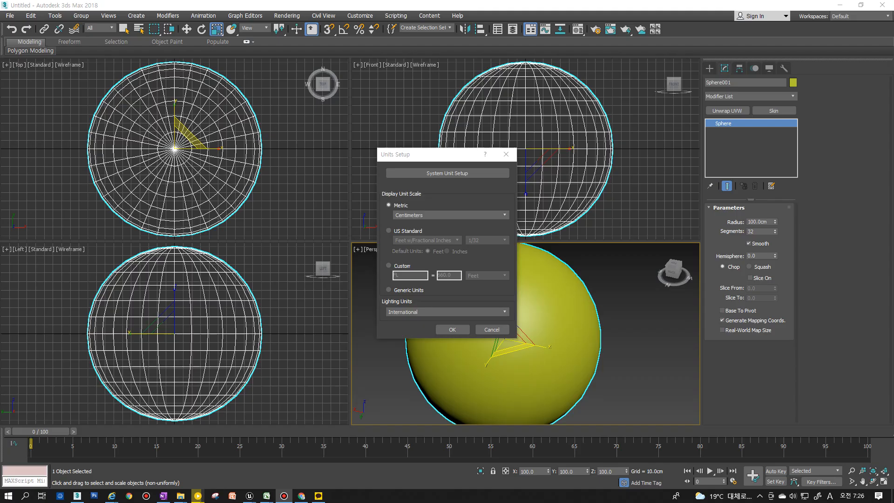
Check the available system units, keep 1 unit = 1.0 centimeters, and confirm the units setup.
{"action": "left_click", "coordinate": [454, 173]}
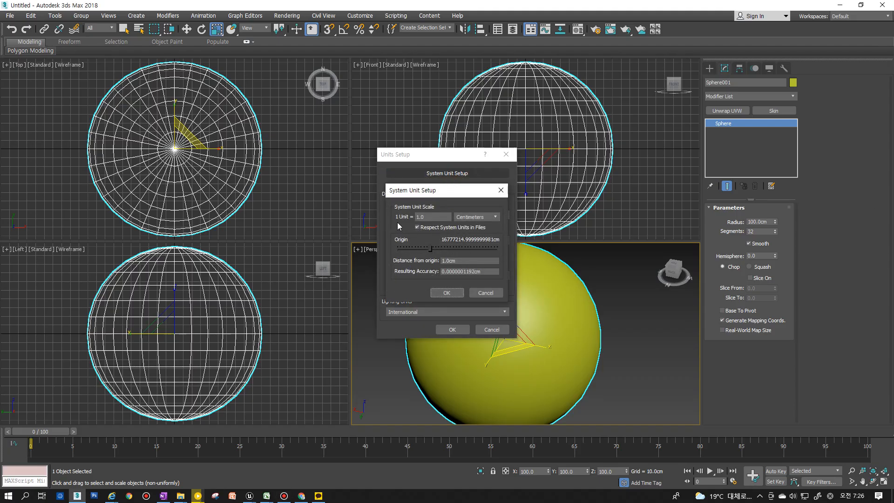
{"action": "left_click_drag", "start_coordinate": [428, 191], "coordinate": [464, 221]}
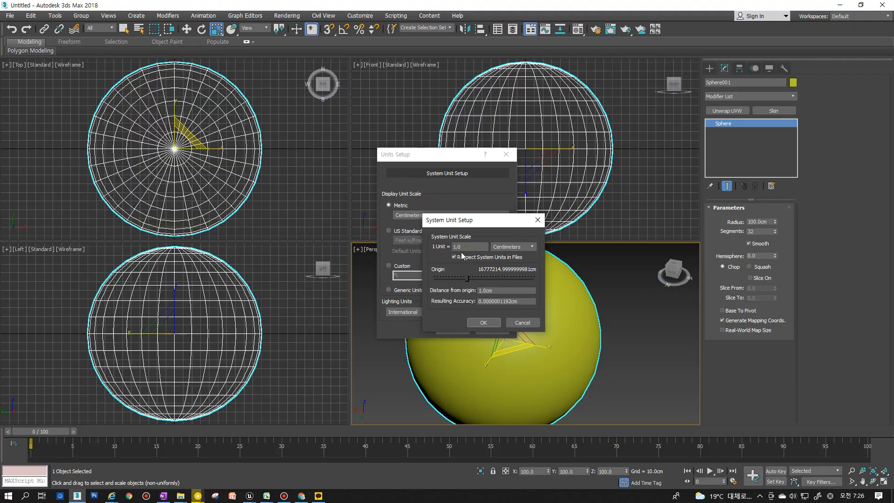
{"action": "left_click", "coordinate": [516, 248]}
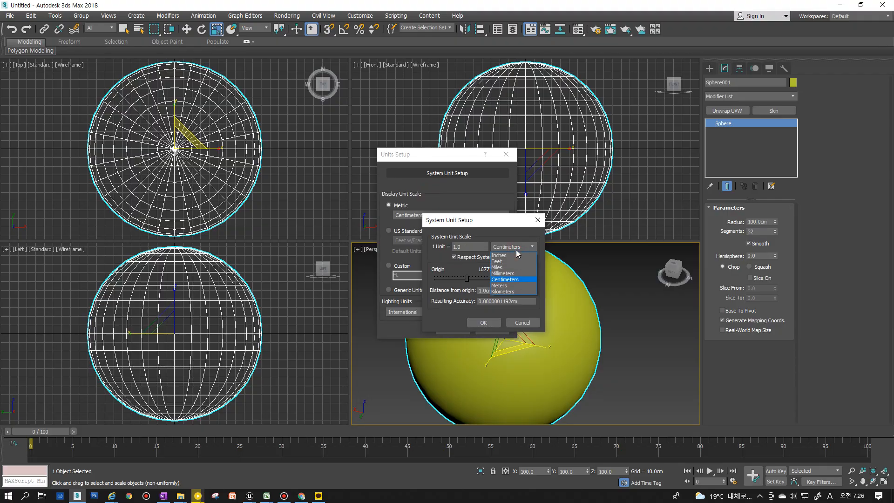
{"action": "left_click", "coordinate": [516, 250]}
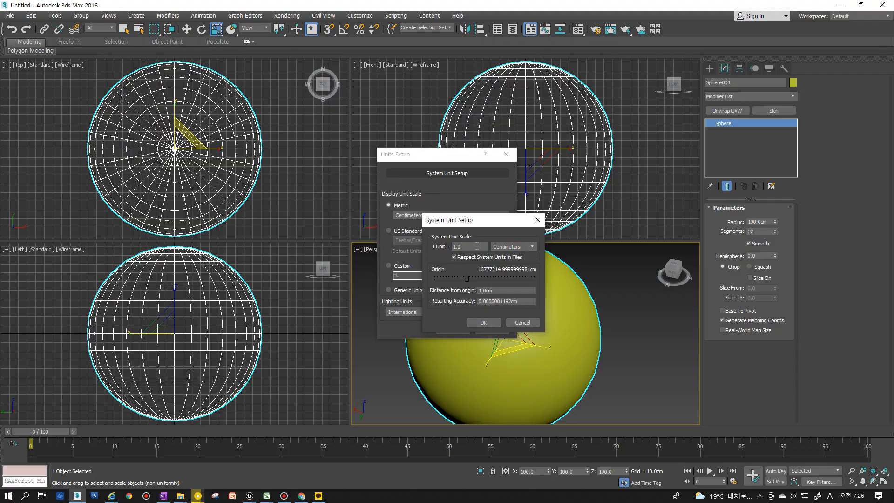
{"action": "left_click", "coordinate": [485, 322]}
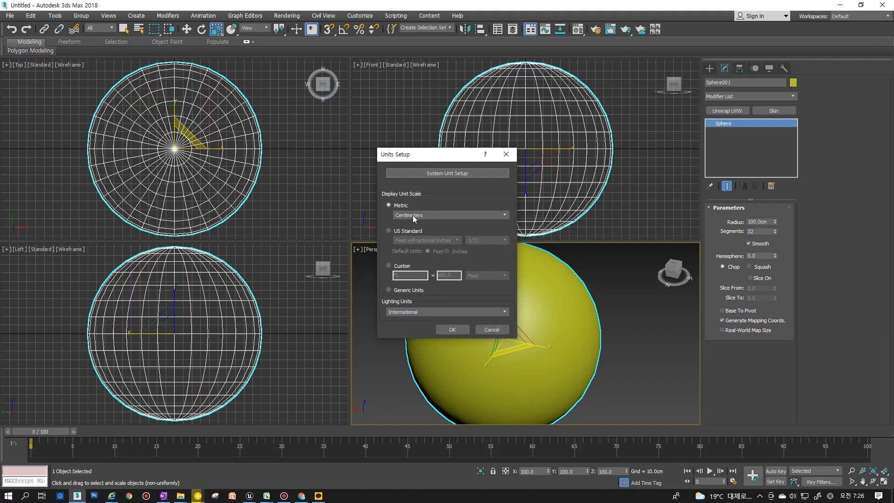
{"action": "left_click", "coordinate": [450, 330]}
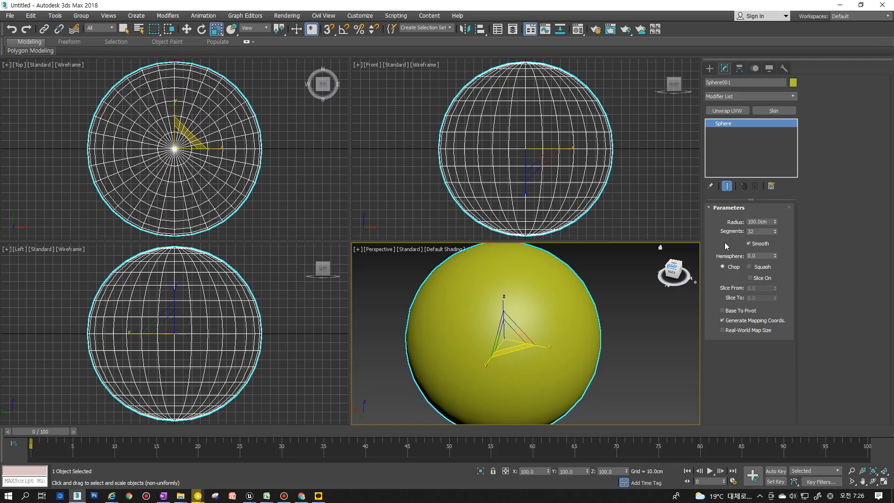
Try scaling the sphere in the Perspective viewport, undo it and leave the Scale tool.
{"action": "left_click", "coordinate": [768, 222]}
{"action": "scroll", "coordinate": [522, 318], "scroll_direction": "down", "scroll_amount": 4}
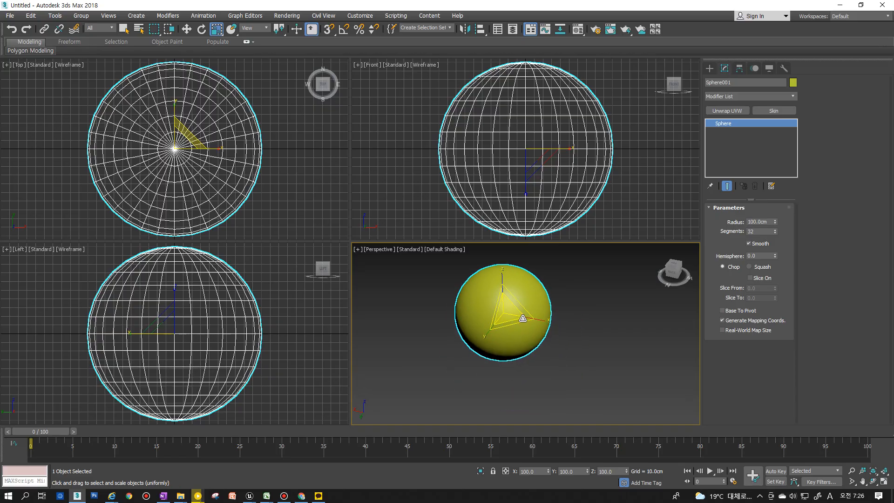
{"action": "scroll", "coordinate": [522, 319], "scroll_direction": "up", "scroll_amount": 3}
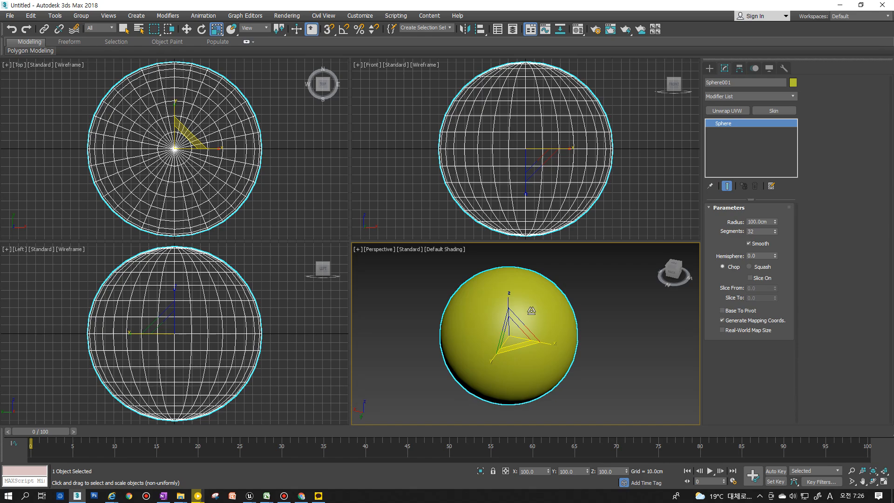
{"action": "middle_click_drag", "start_coordinate": [530, 319], "coordinate": [538, 326]}
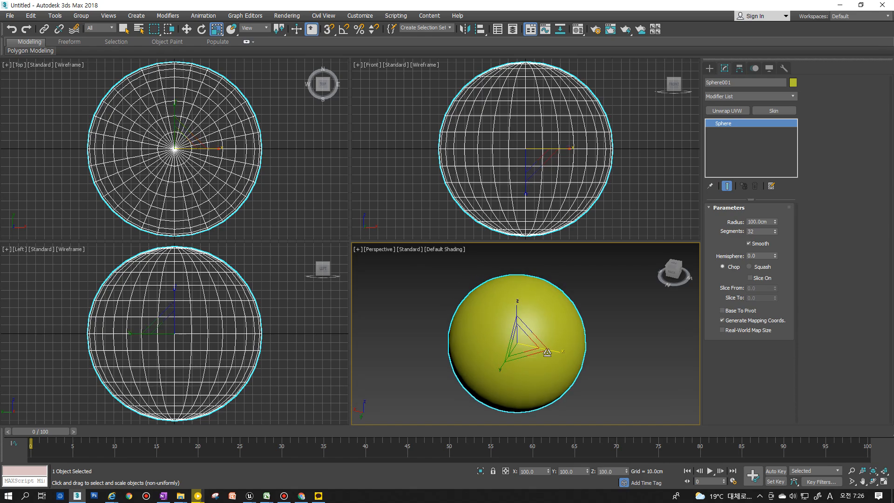
{"action": "left_click_drag", "start_coordinate": [546, 351], "coordinate": [558, 357]}
{"action": "key", "text": "ctrl+z"}
{"action": "key", "text": "q"}
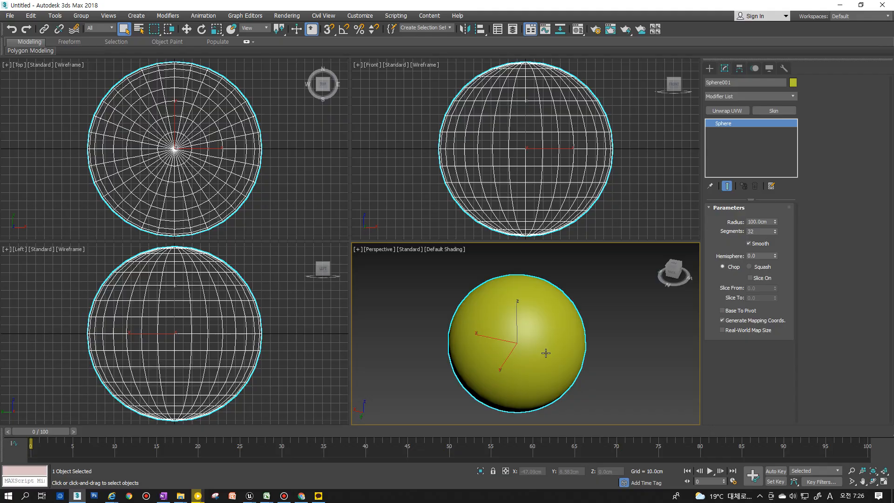
Activate the Rotate tool on the selected sphere.
{"action": "scroll", "coordinate": [540, 350], "scroll_direction": "down", "scroll_amount": 3}
{"action": "key", "text": "e"}
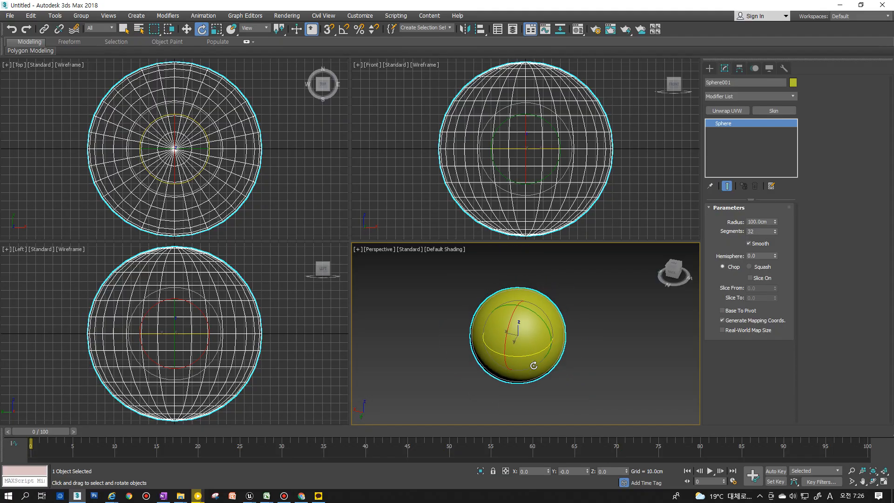
{"action": "scroll", "coordinate": [535, 354], "scroll_direction": "up", "scroll_amount": 5}
{"action": "scroll", "coordinate": [538, 362], "scroll_direction": "down", "scroll_amount": 4}
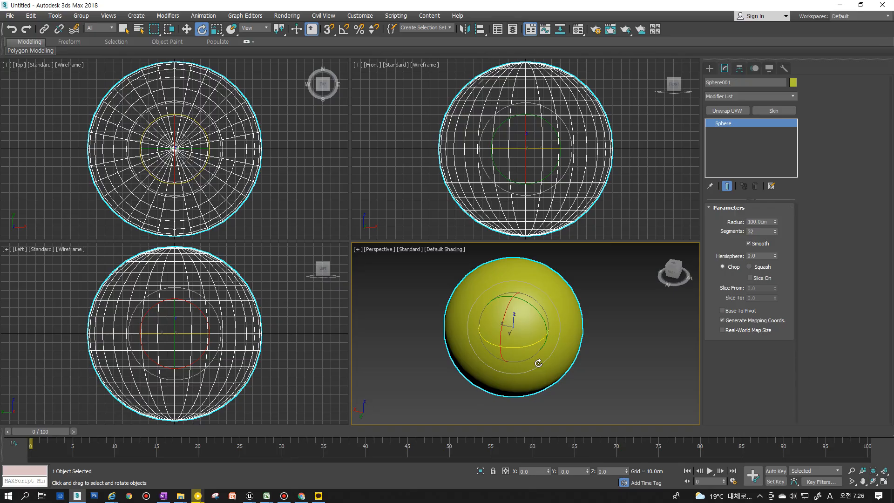
Toggle the Perspective viewport between wireframe and shaded display, and turn on edged faces over the shading.
{"action": "key", "text": "F3"}
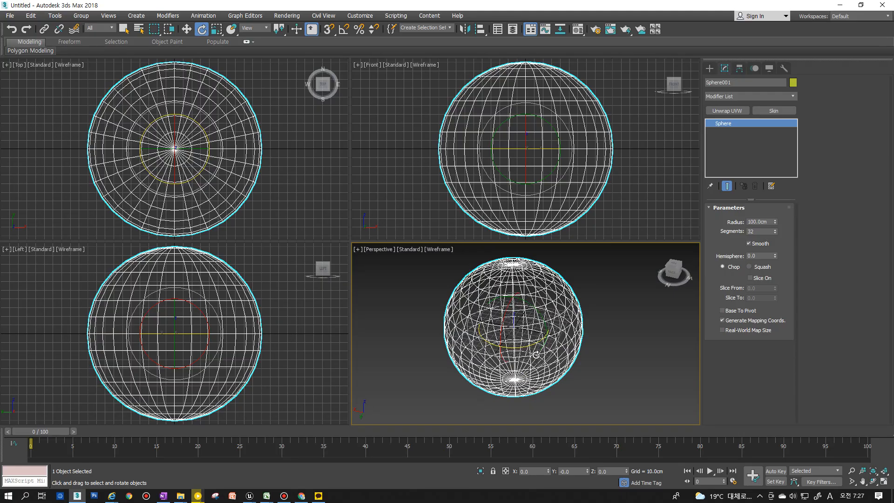
{"action": "key", "text": "F3"}
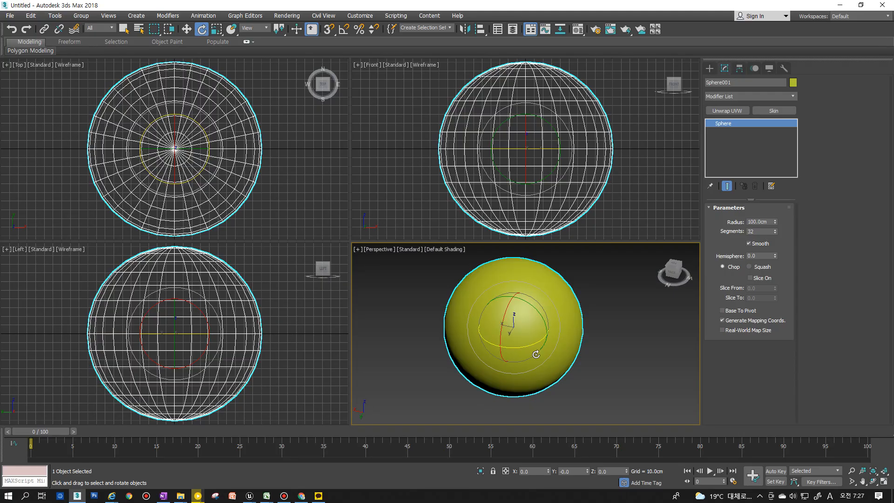
{"action": "key", "text": "F3"}
{"action": "key", "text": "F3"}
{"action": "key", "text": "F4"}
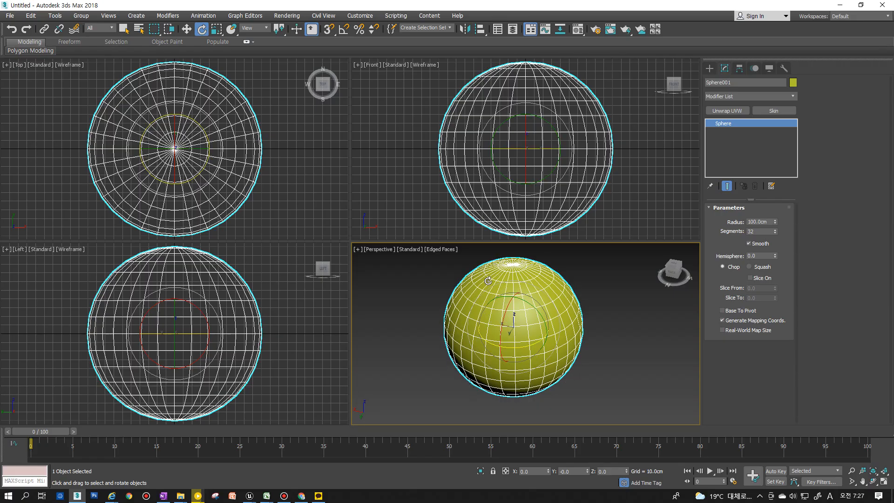
Turn off edged faces in the Perspective viewport and review the available viewport shading options.
{"action": "key", "text": "F4"}
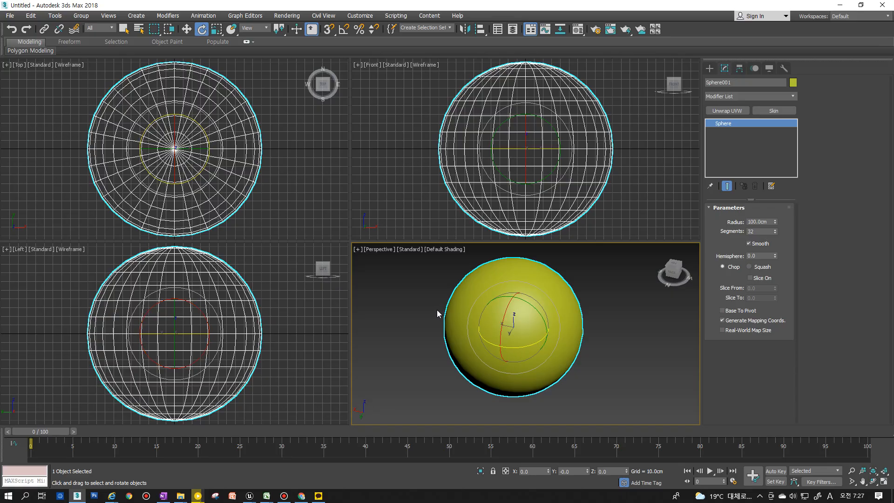
{"action": "left_click", "coordinate": [435, 250]}
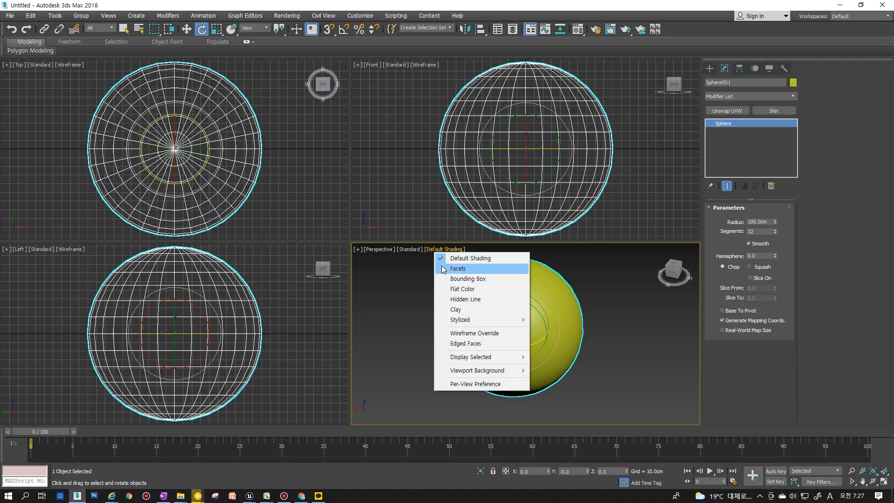
{"action": "left_click", "coordinate": [573, 313]}
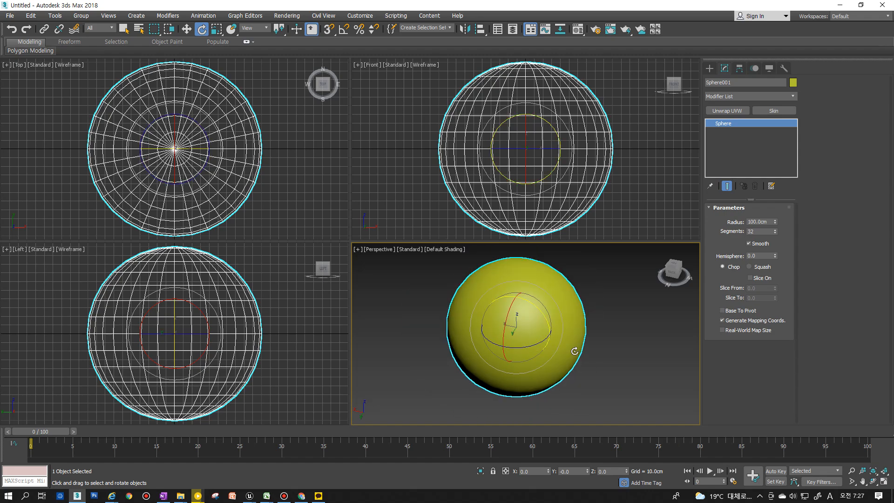
{"action": "scroll", "coordinate": [222, 199], "scroll_direction": "down", "scroll_amount": 5}
{"action": "scroll", "coordinate": [222, 198], "scroll_direction": "up", "scroll_amount": 6}
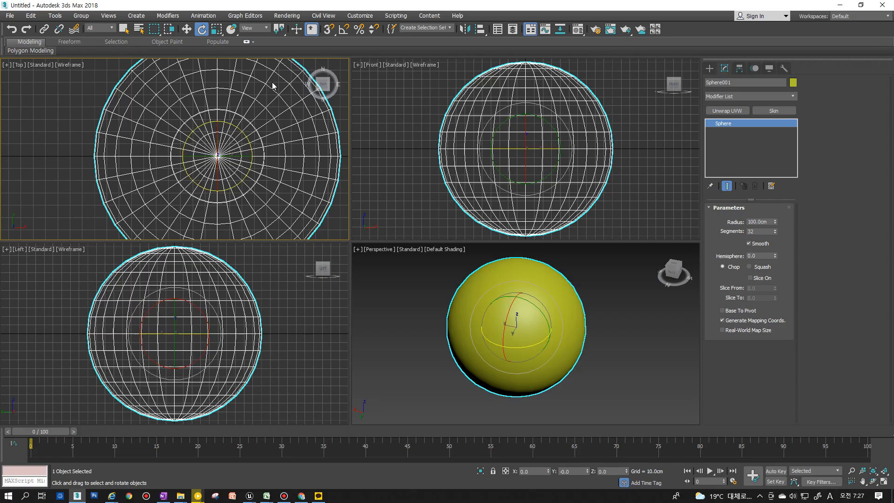
{"action": "scroll", "coordinate": [186, 144], "scroll_direction": "down", "scroll_amount": 3}
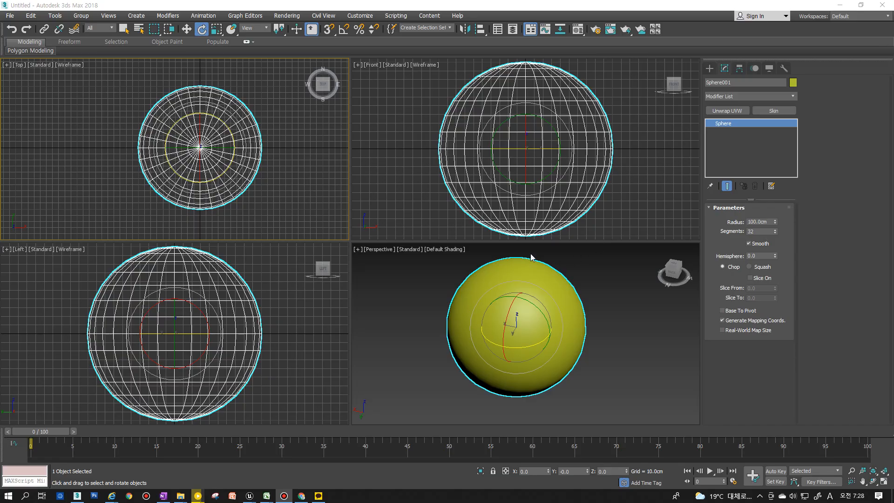
Convert the sphere to an Editable Poly.
{"action": "right_click", "coordinate": [544, 309]}
{"action": "right_click", "coordinate": [562, 329]}
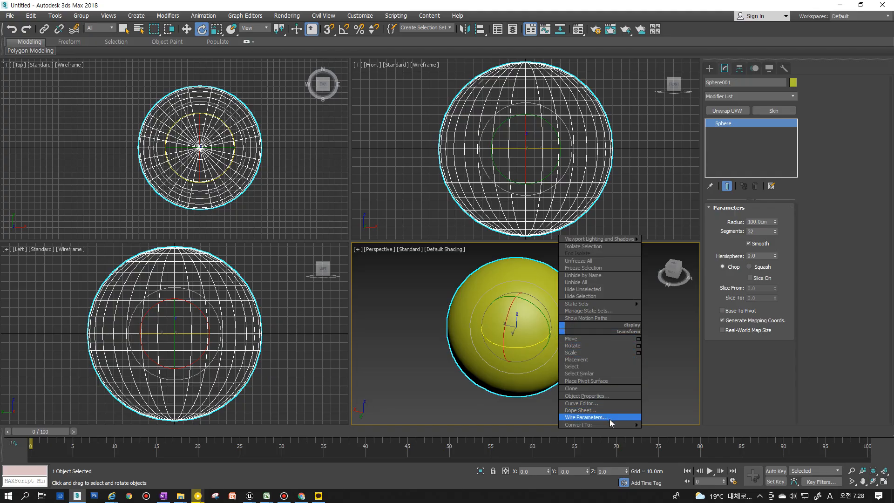
{"action": "mouse_move", "coordinate": [623, 424]}
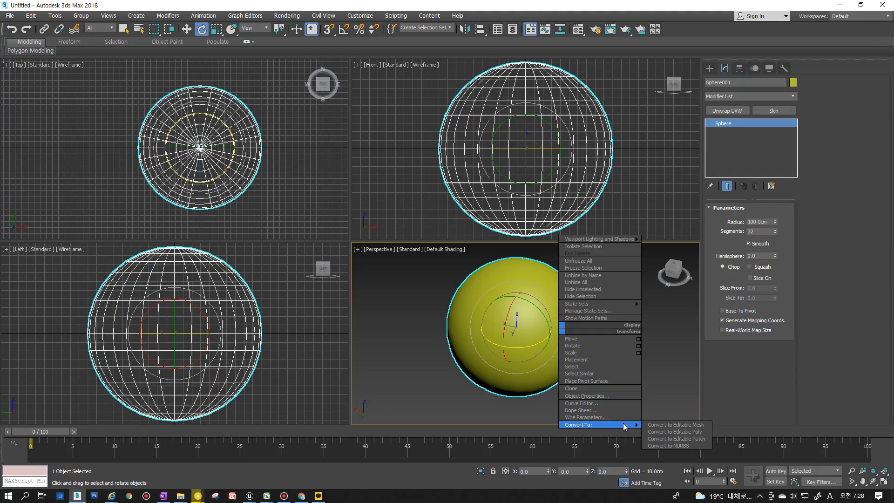
{"action": "left_click", "coordinate": [680, 432]}
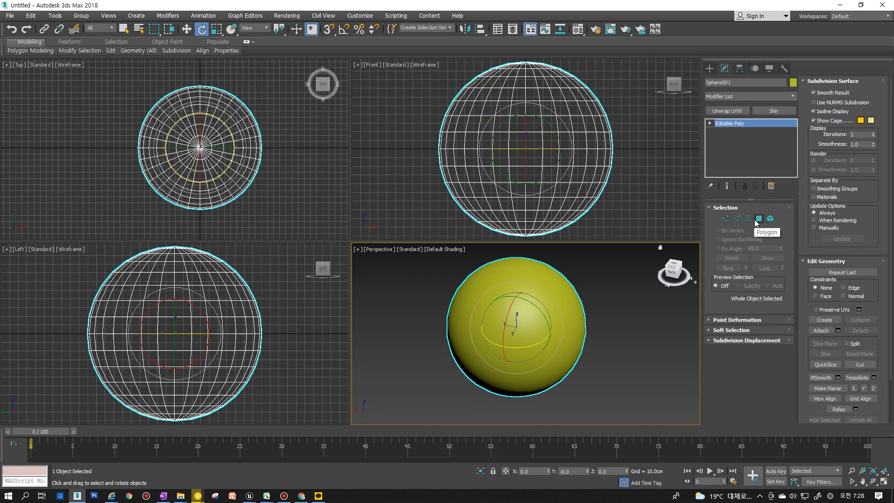
Delete all vertices below the sphere's equator in the Front viewport to leave the upper half, and exit vertex level.
{"action": "left_click", "coordinate": [725, 218]}
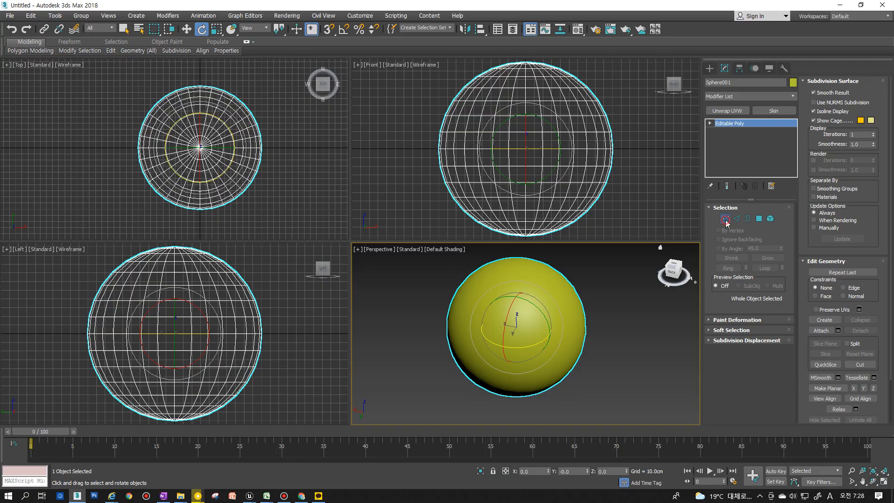
{"action": "left_click_drag", "start_coordinate": [417, 156], "coordinate": [640, 256]}
{"action": "scroll", "coordinate": [532, 182], "scroll_direction": "down", "scroll_amount": 5}
{"action": "scroll", "coordinate": [532, 181], "scroll_direction": "up", "scroll_amount": 2}
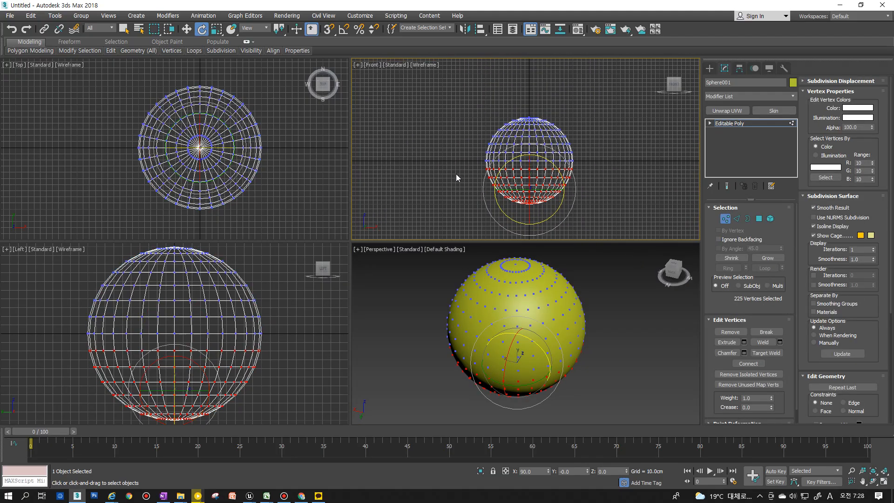
{"action": "key", "text": "Delete"}
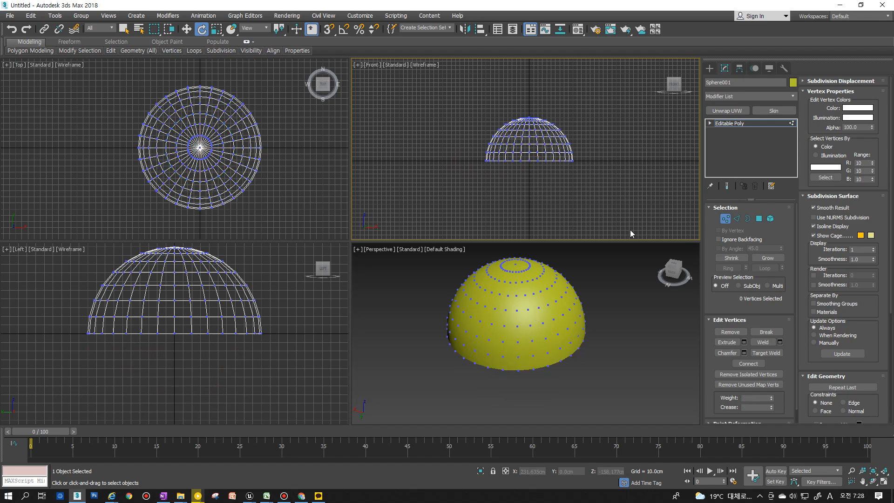
{"action": "scroll", "coordinate": [540, 159], "scroll_direction": "up", "scroll_amount": 3}
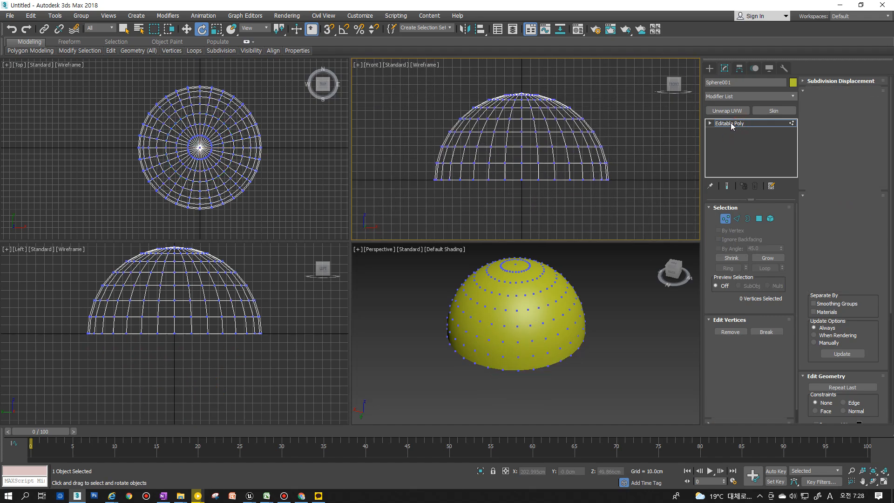
{"action": "left_click", "coordinate": [732, 123]}
{"action": "left_click", "coordinate": [224, 170]}
{"action": "middle_click_drag", "start_coordinate": [224, 171], "coordinate": [214, 162]}
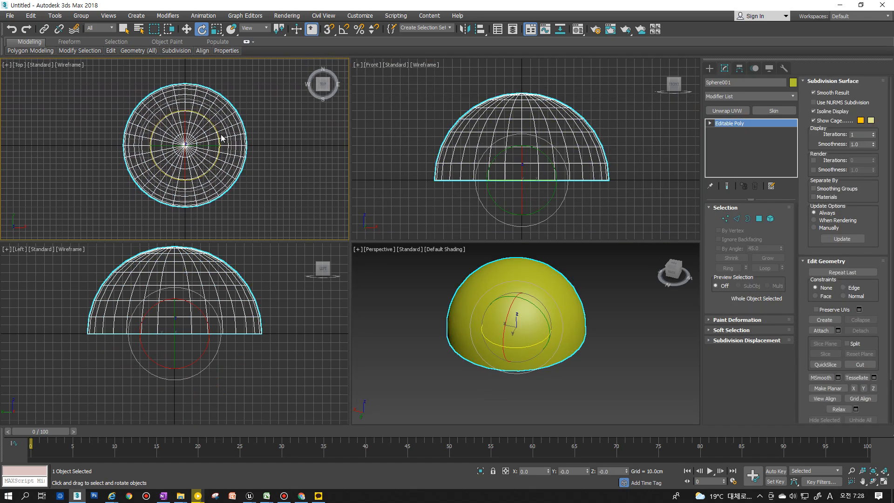
{"action": "middle_click_drag", "start_coordinate": [214, 193], "coordinate": [269, 205]}
{"action": "scroll", "coordinate": [218, 170], "scroll_direction": "down", "scroll_amount": 2}
{"action": "scroll", "coordinate": [248, 175], "scroll_direction": "up", "scroll_amount": 3}
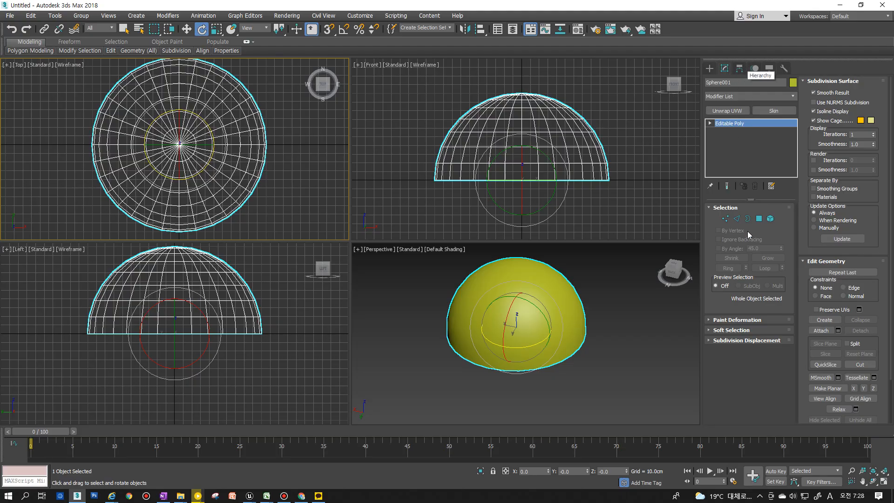
Select all vertices of the hemisphere and flatten them into a horizontal disc with View Align in the Top viewport.
{"action": "left_click", "coordinate": [725, 219]}
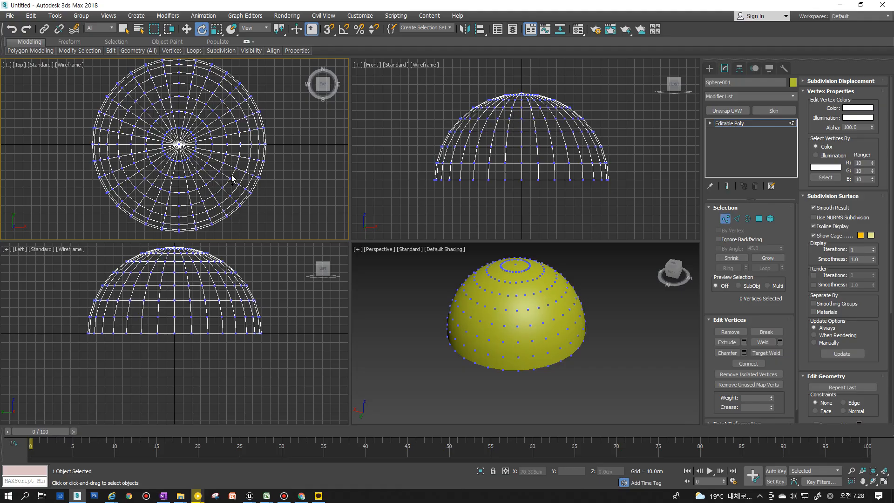
{"action": "left_click", "coordinate": [598, 202]}
{"action": "key", "text": "ctrl+a"}
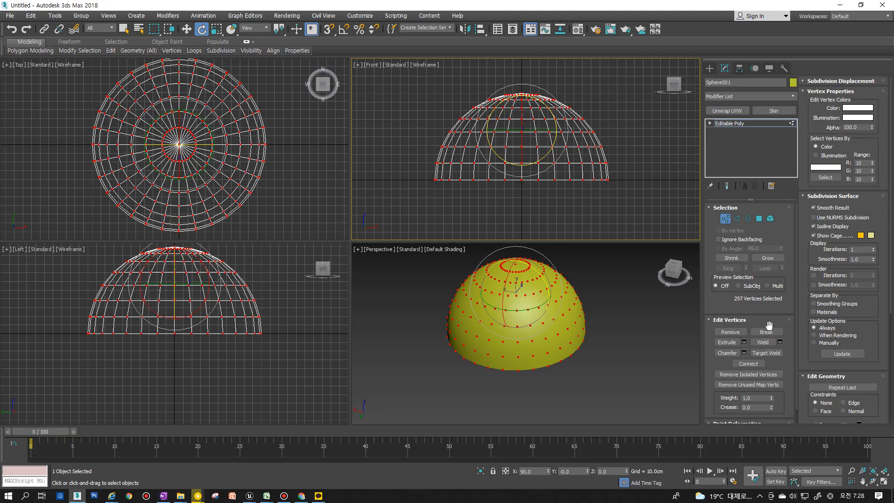
{"action": "middle_click_drag", "start_coordinate": [279, 190], "coordinate": [283, 190]}
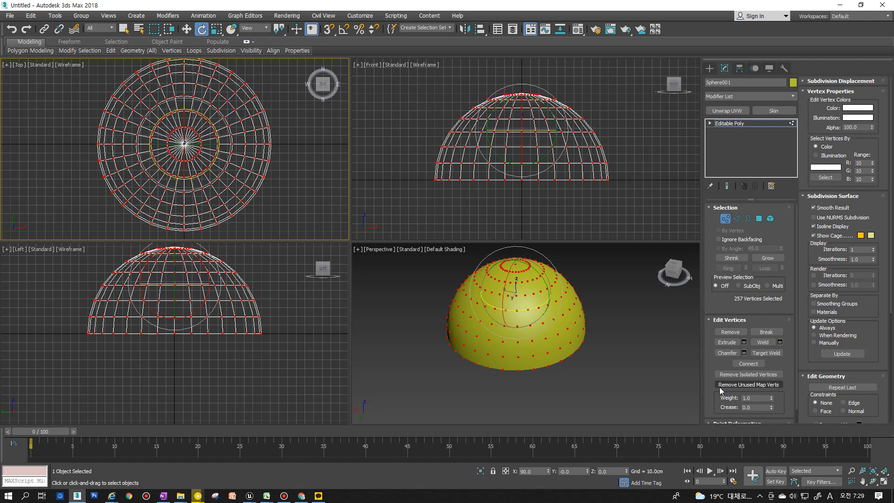
{"action": "left_click", "coordinate": [804, 196]}
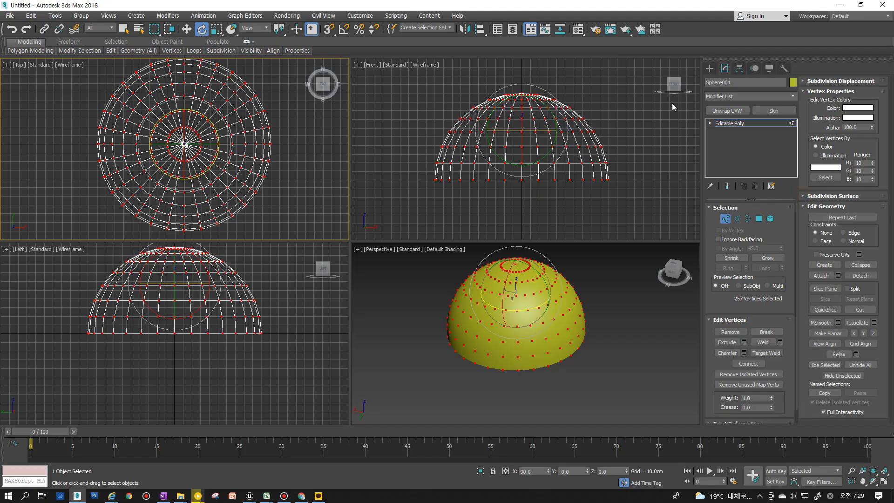
{"action": "left_click", "coordinate": [803, 91]}
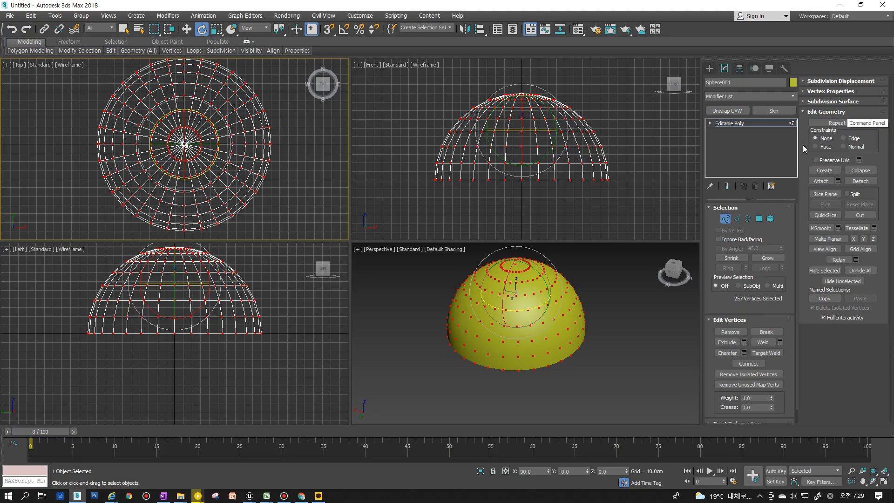
{"action": "left_click", "coordinate": [825, 250]}
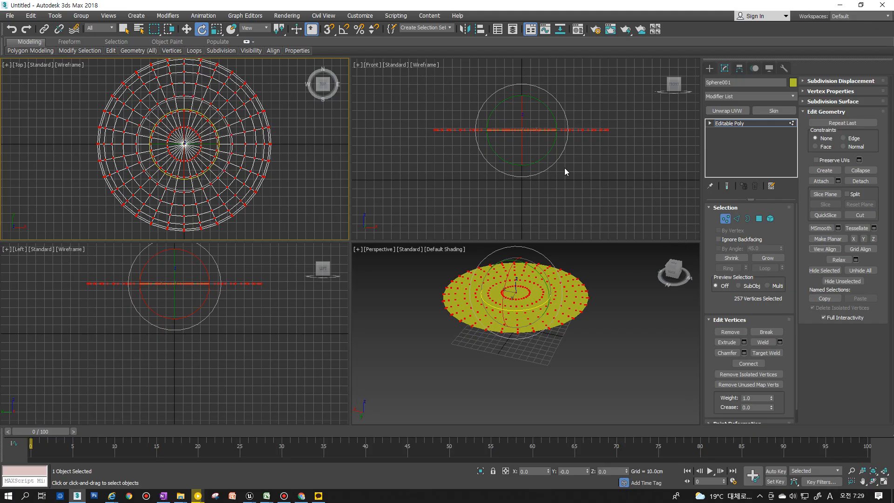
Move the flattened vertices down to Z 0 cm.
{"action": "middle_click_drag", "start_coordinate": [529, 162], "coordinate": [541, 181]}
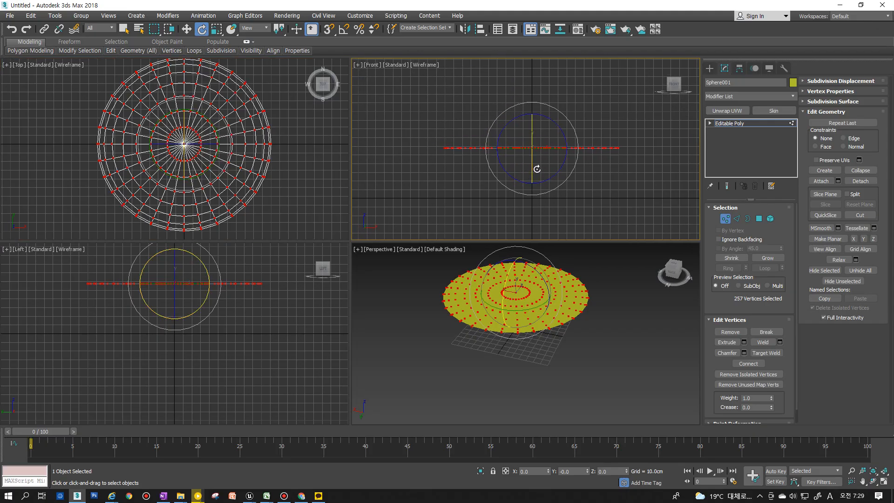
{"action": "key", "text": "w"}
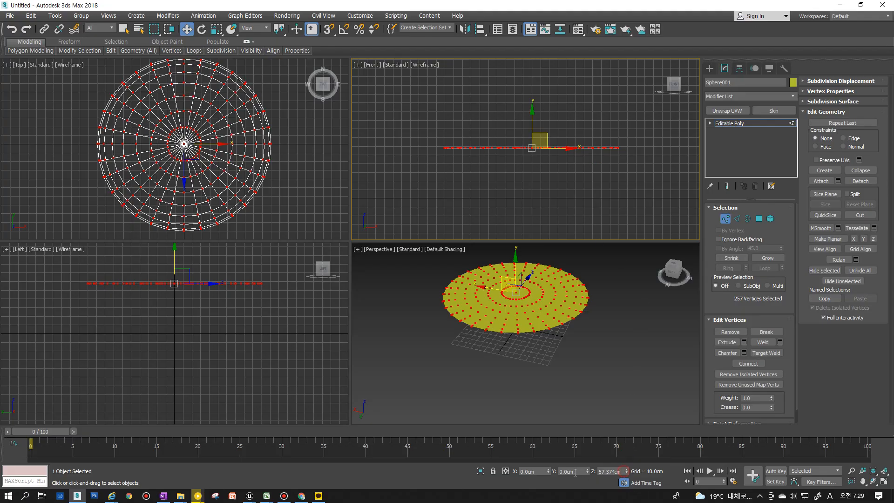
{"action": "left_click_drag", "start_coordinate": [622, 472], "coordinate": [567, 470]}
{"action": "right_click", "coordinate": [626, 472]}
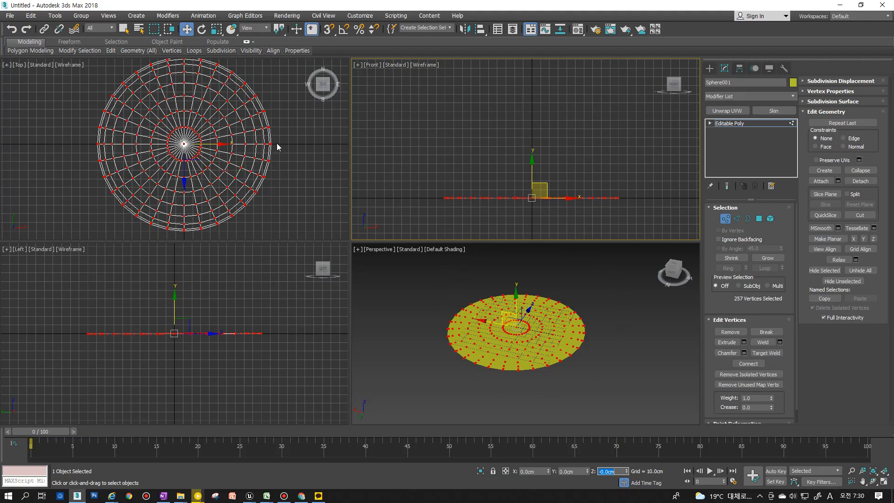
Inspect the disc's outer rings, switch to border level and select the disc's outer border.
{"action": "scroll", "coordinate": [269, 146], "scroll_direction": "up", "scroll_amount": 5}
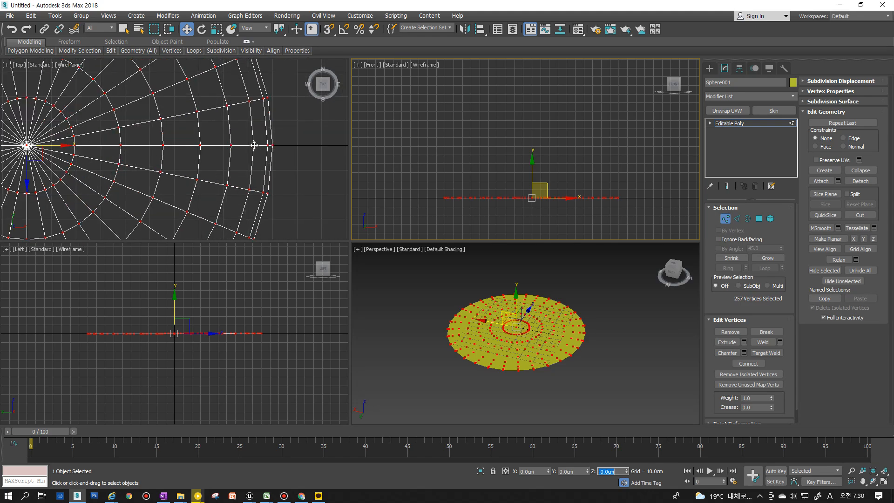
{"action": "scroll", "coordinate": [272, 155], "scroll_direction": "down", "scroll_amount": 5}
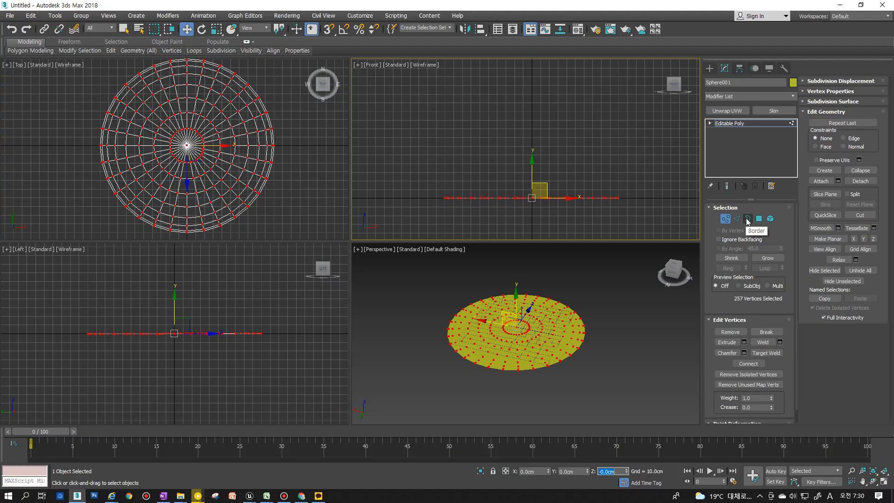
{"action": "left_click", "coordinate": [748, 219]}
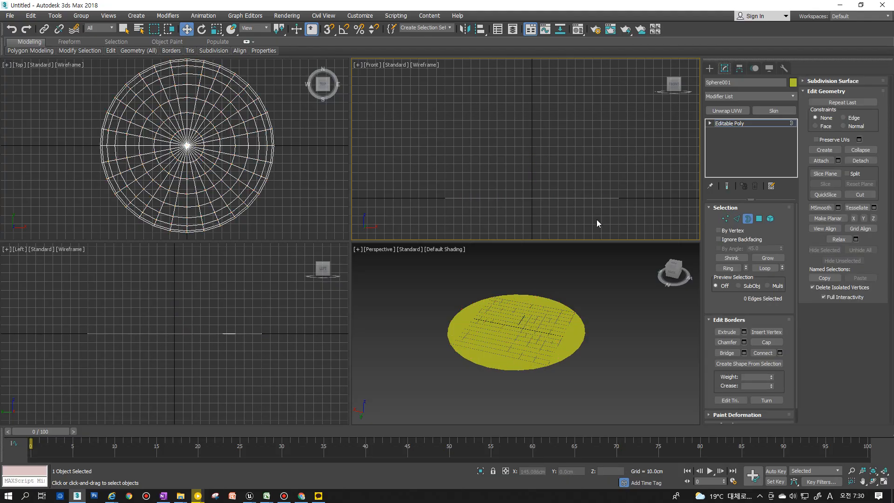
{"action": "left_click", "coordinate": [239, 211]}
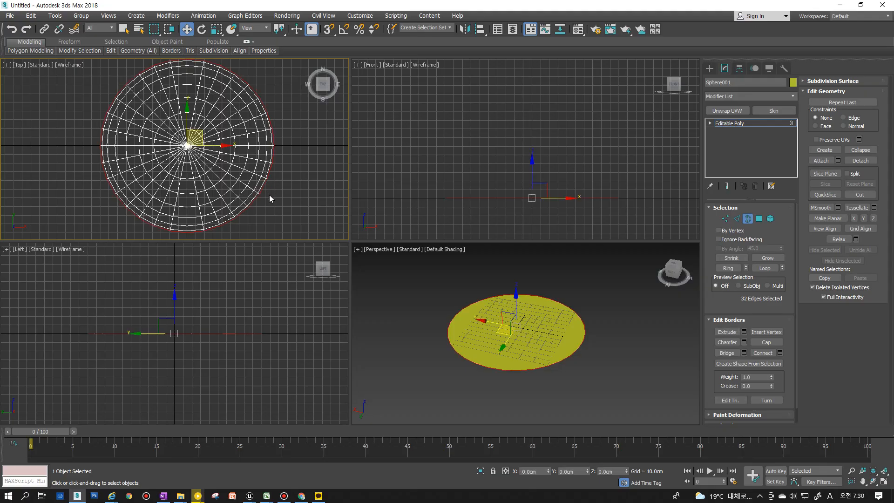
{"action": "scroll", "coordinate": [246, 186], "scroll_direction": "down", "scroll_amount": 3}
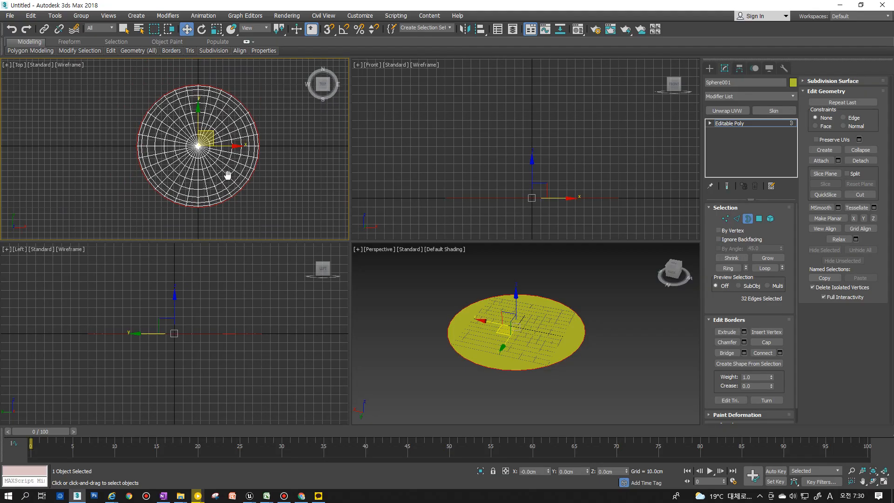
Activate Scale for the selected border and open the Scale Transform Type-In window over the viewports.
{"action": "right_click", "coordinate": [209, 141]}
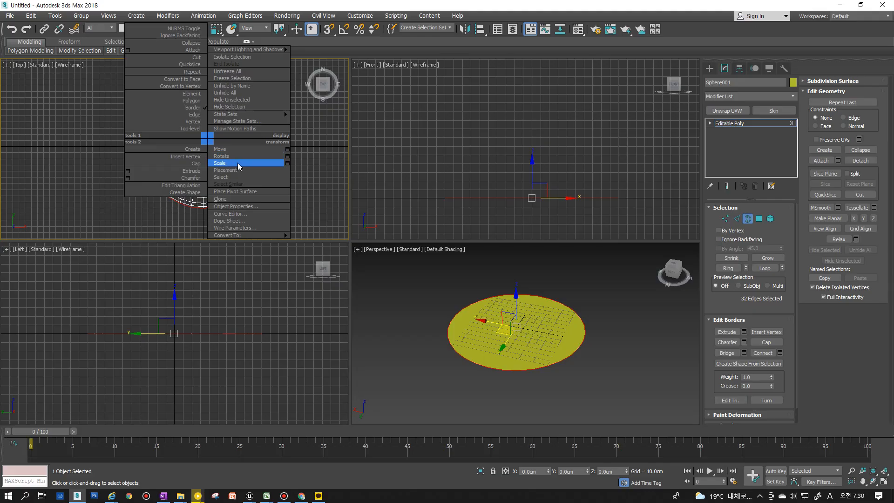
{"action": "left_click", "coordinate": [287, 163]}
{"action": "left_click_drag", "start_coordinate": [328, 258], "coordinate": [308, 183]}
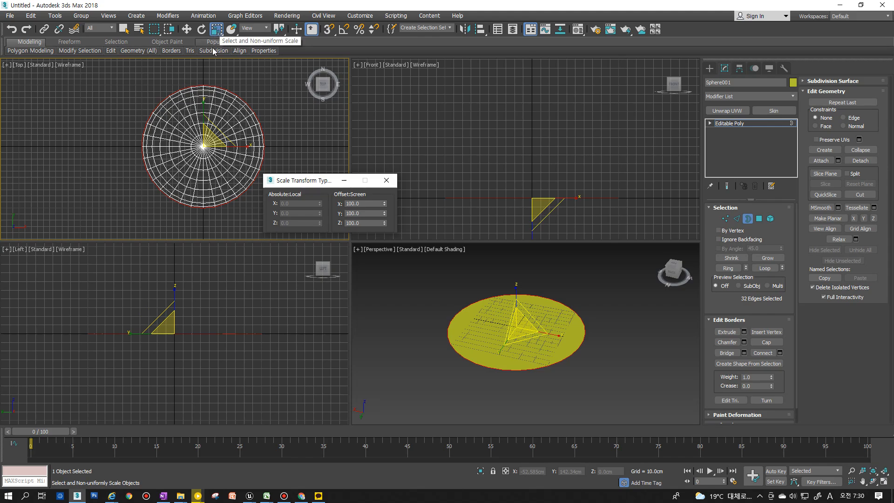
Cycle through the scale types for the disc's selected outer border and settle on uniform scaling.
{"action": "left_click_drag", "start_coordinate": [218, 153], "coordinate": [247, 124]}
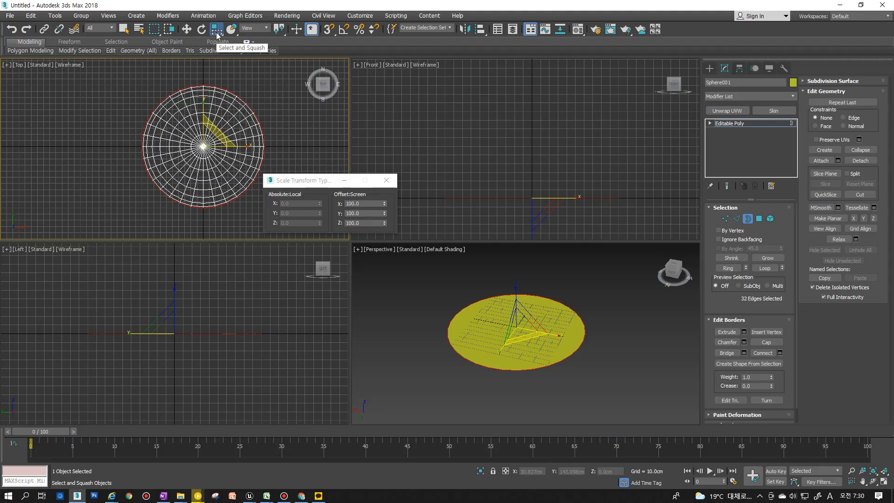
{"action": "key", "text": "r"}
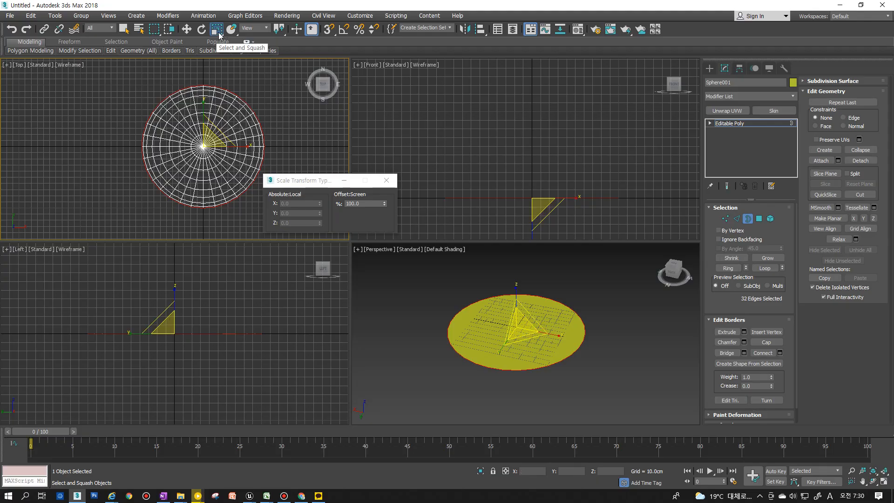
{"action": "key", "text": "r"}
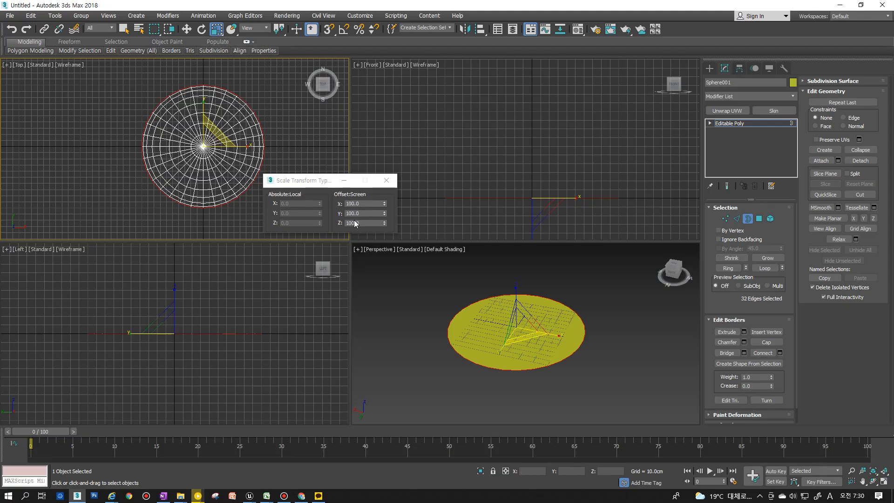
{"action": "key", "text": "r"}
{"action": "key", "text": "r"}
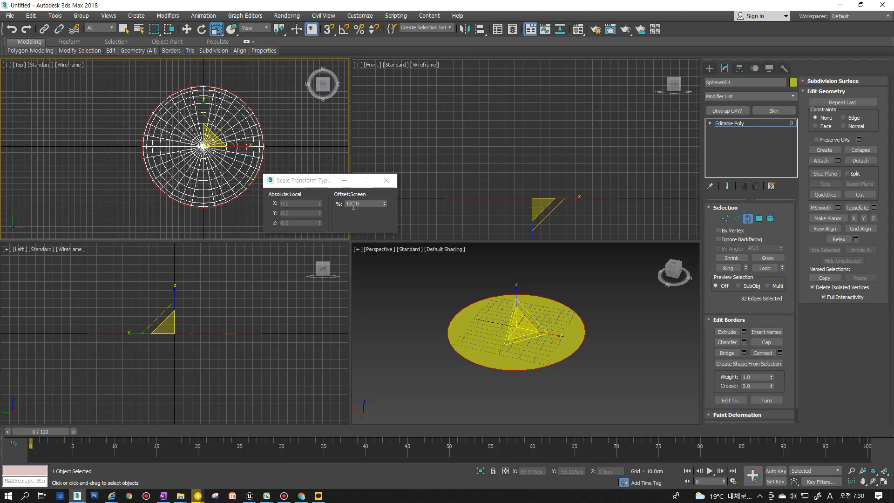
Try scaling the outer border uniformly by 125% and by a further 110%, and undo both scalings.
{"action": "left_click", "coordinate": [350, 205]}
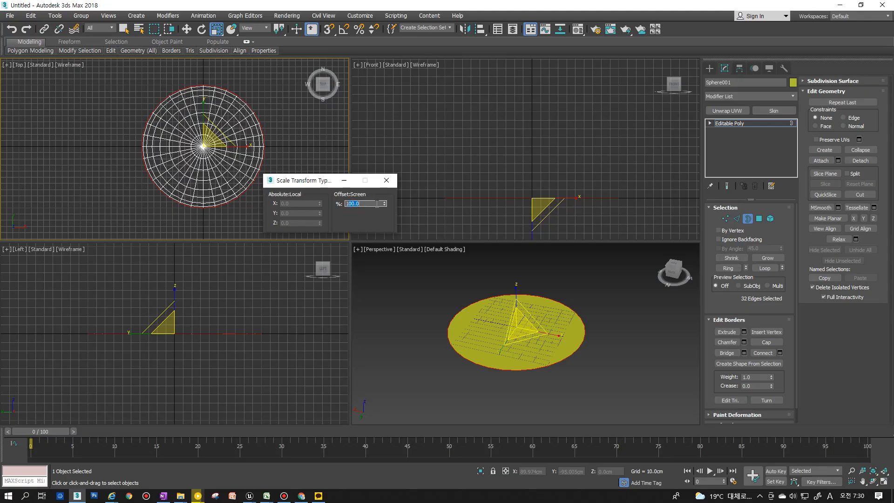
{"action": "type", "text": "125"}
{"action": "key", "text": "Return"}
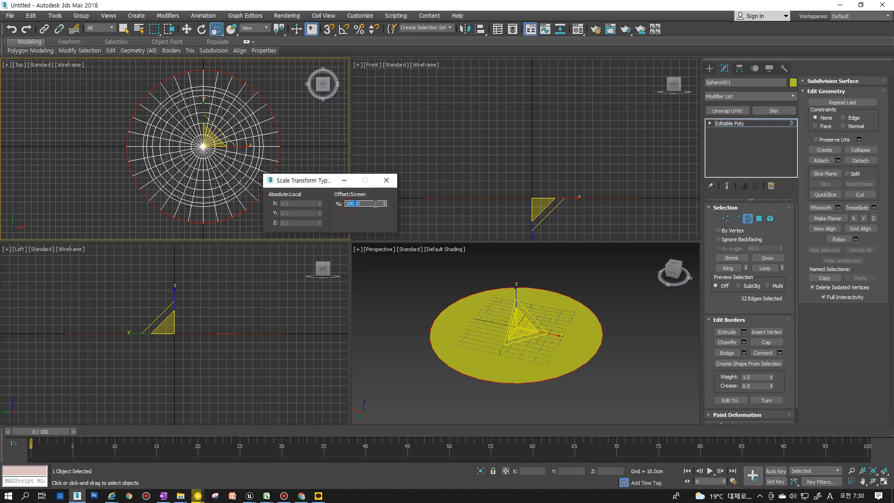
{"action": "type", "text": "110"}
{"action": "key", "text": "Return"}
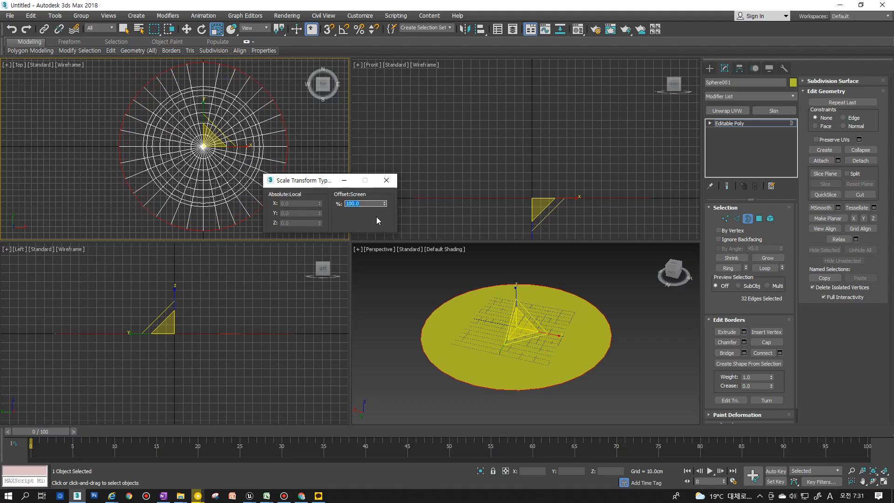
{"action": "mouse_move", "coordinate": [307, 180]}
{"action": "left_mouse_down"}
{"action": "mouse_move", "coordinate": [347, 170]}
{"action": "mouse_move", "coordinate": [313, 173]}
{"action": "left_mouse_up"}
{"action": "scroll", "coordinate": [277, 207], "scroll_direction": "down", "scroll_amount": 2}
{"action": "key", "text": "ctrl+z"}
{"action": "key", "text": "ctrl+z"}
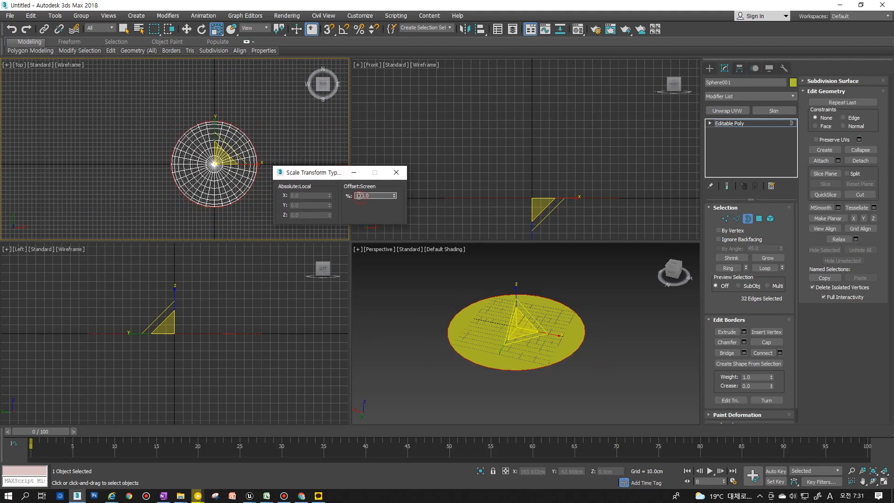
Scale the outer border uniformly by 110%, close the Scale Transform Type-In window and leave border level.
{"action": "key", "text": "Return"}
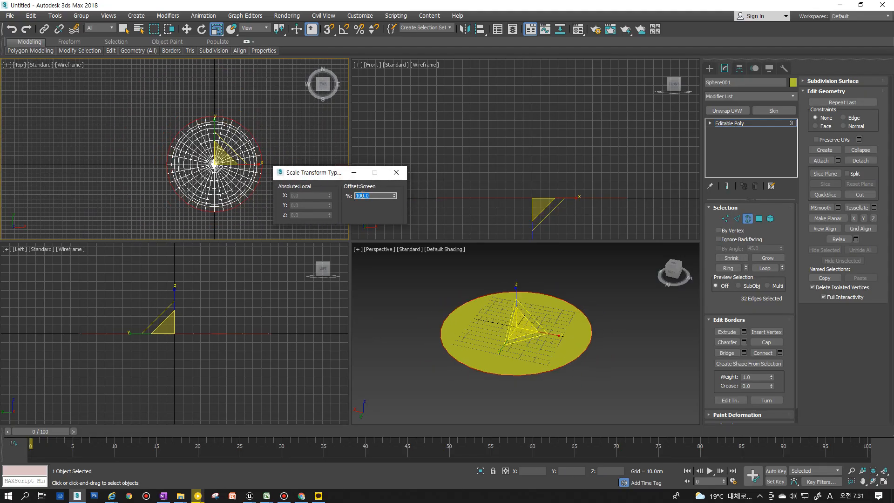
{"action": "left_click", "coordinate": [393, 177]}
{"action": "scroll", "coordinate": [272, 170], "scroll_direction": "up", "scroll_amount": 4}
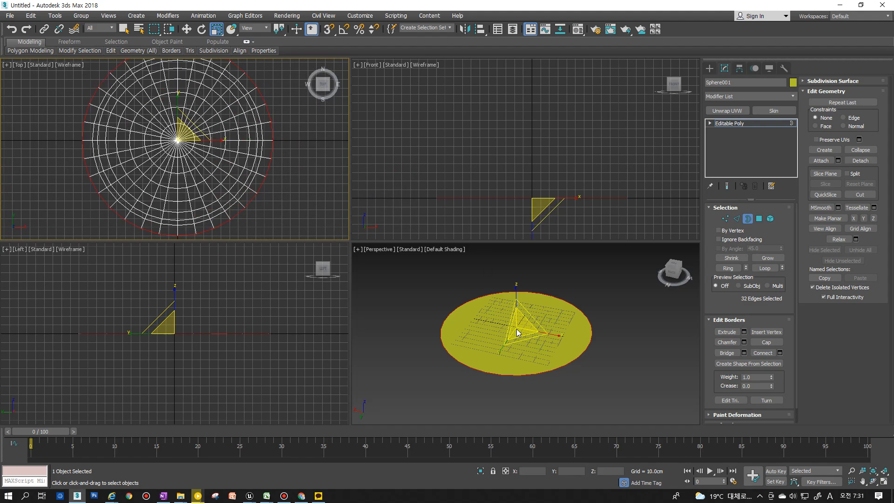
{"action": "left_click", "coordinate": [749, 219]}
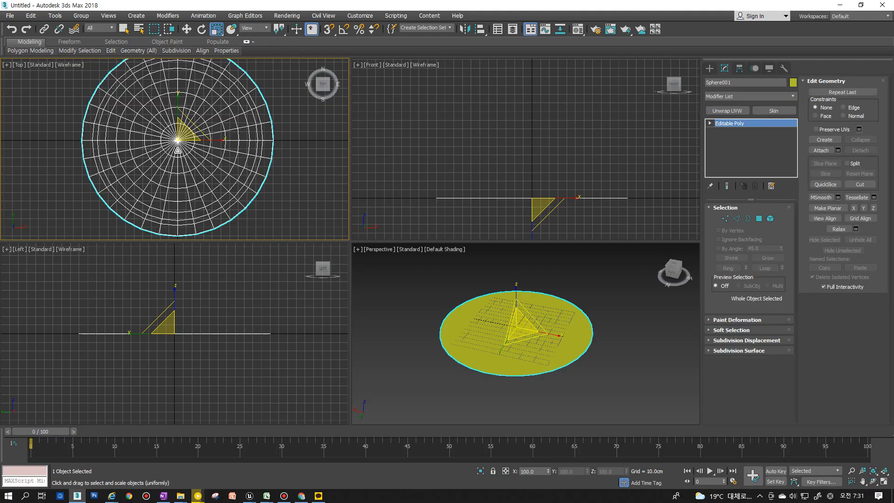
Add an Unwrap UVW modifier to the flat disc.
{"action": "left_click", "coordinate": [745, 97]}
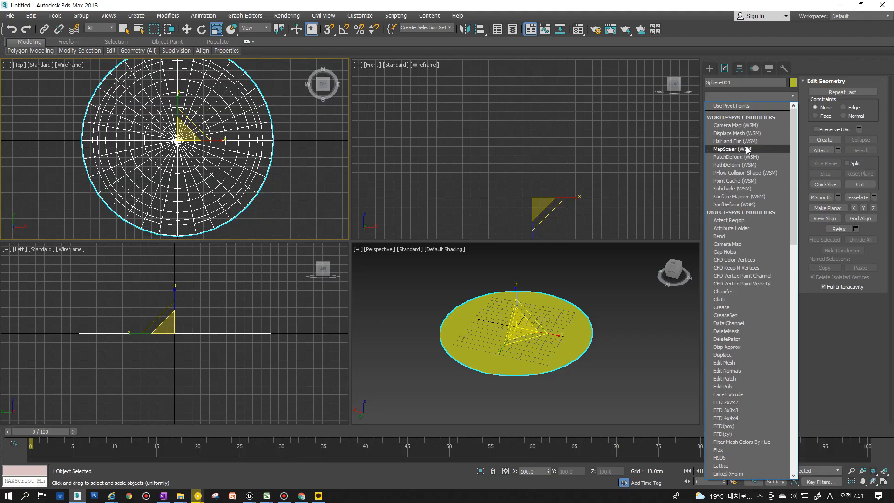
{"action": "key", "text": "u"}
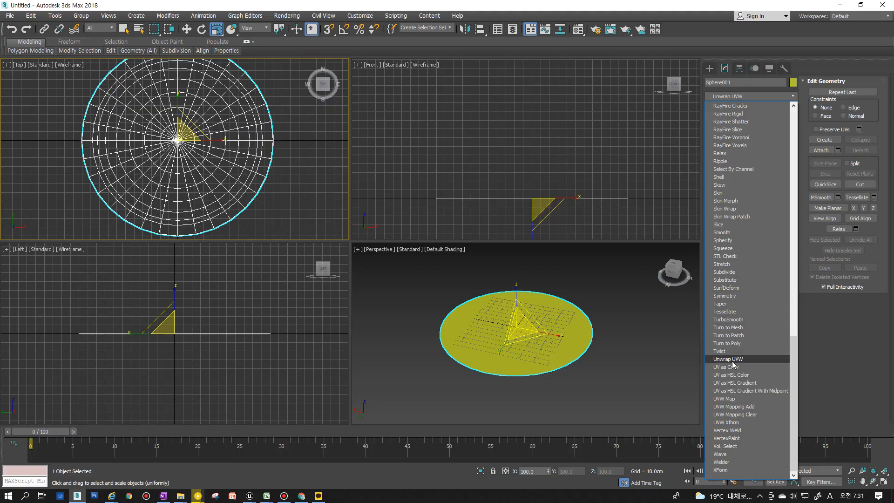
{"action": "key", "text": "Escape"}
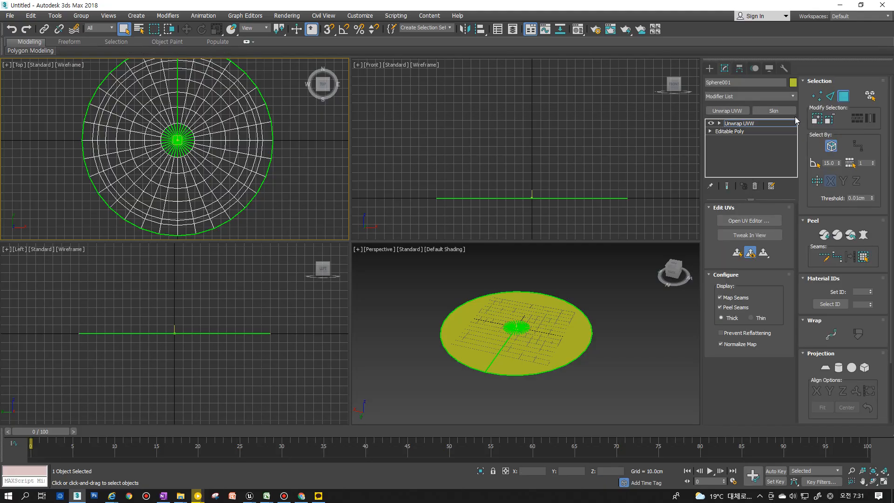
Open Configure Modifier Sets, find Unwrap UVW among the modifiers and assign it to the first shortcut slot.
{"action": "left_click_drag", "start_coordinate": [797, 115], "coordinate": [775, 102]}
{"action": "left_click", "coordinate": [771, 186]}
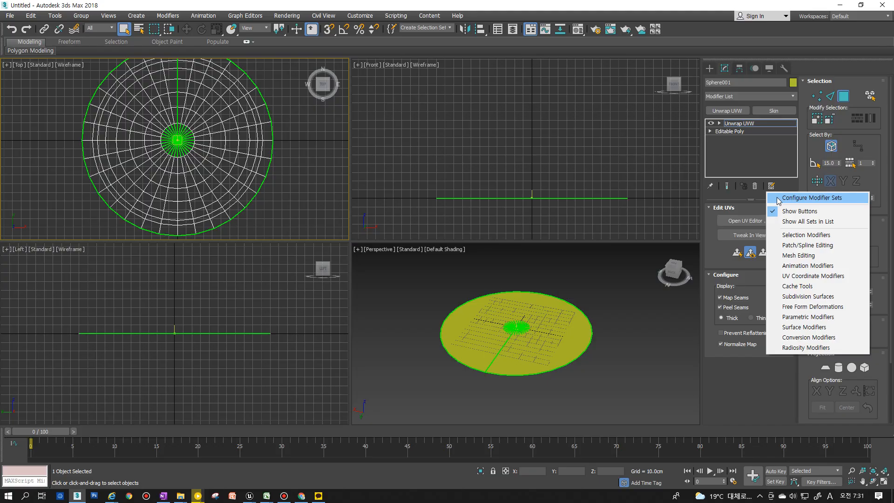
{"action": "left_click", "coordinate": [809, 197]}
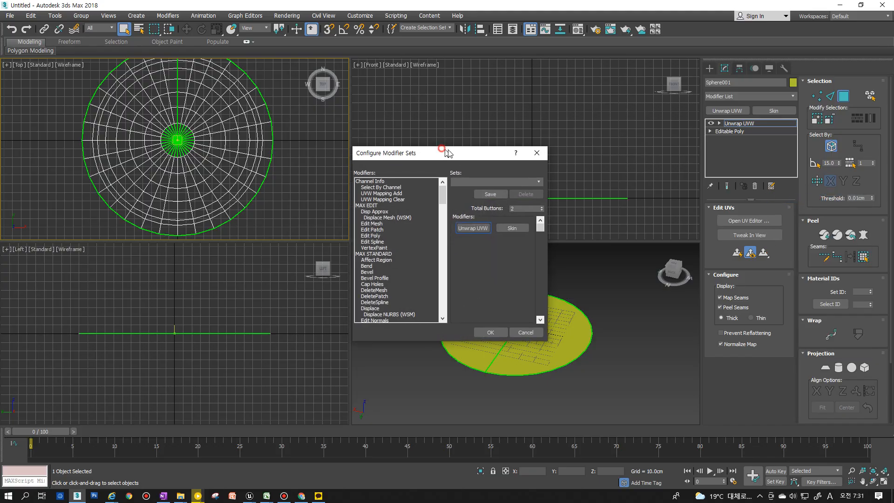
{"action": "left_click_drag", "start_coordinate": [446, 151], "coordinate": [530, 162]}
{"action": "left_click", "coordinate": [569, 236]}
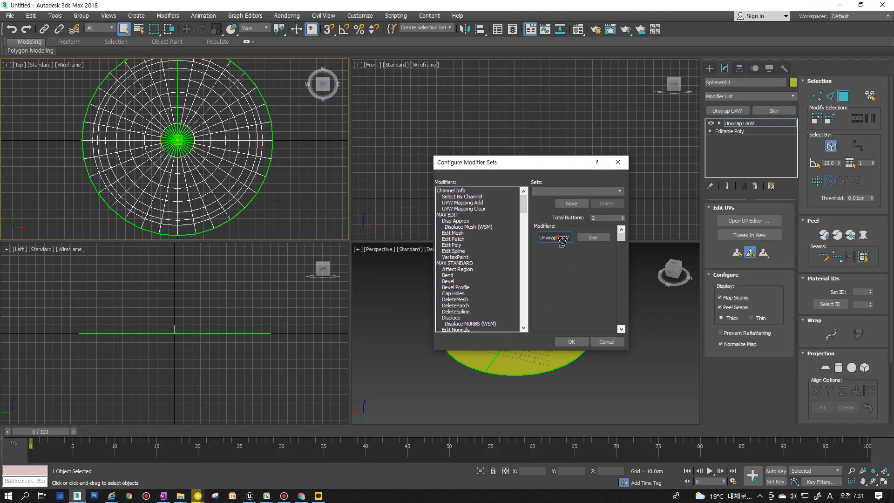
{"action": "left_click_drag", "start_coordinate": [593, 240], "coordinate": [603, 242]}
{"action": "left_click", "coordinate": [554, 237]}
{"action": "left_click", "coordinate": [464, 208]}
{"action": "key", "text": "u"}
{"action": "key", "text": "u"}
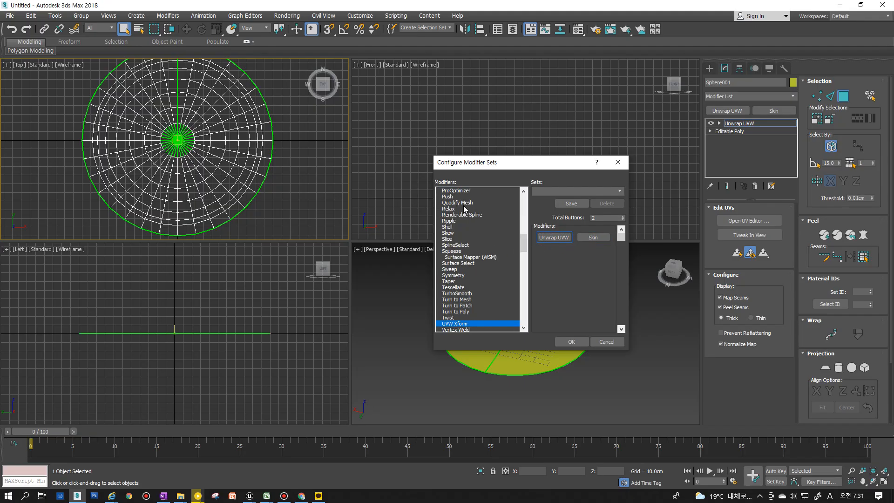
{"action": "left_click_drag", "start_coordinate": [467, 322], "coordinate": [554, 238]}
Keep the total number of modifier shortcuts at 2 and accept the modifier set.
{"action": "left_click", "coordinate": [622, 217]}
{"action": "left_click", "coordinate": [623, 217]}
{"action": "left_click", "coordinate": [622, 219]}
{"action": "left_click", "coordinate": [622, 219]}
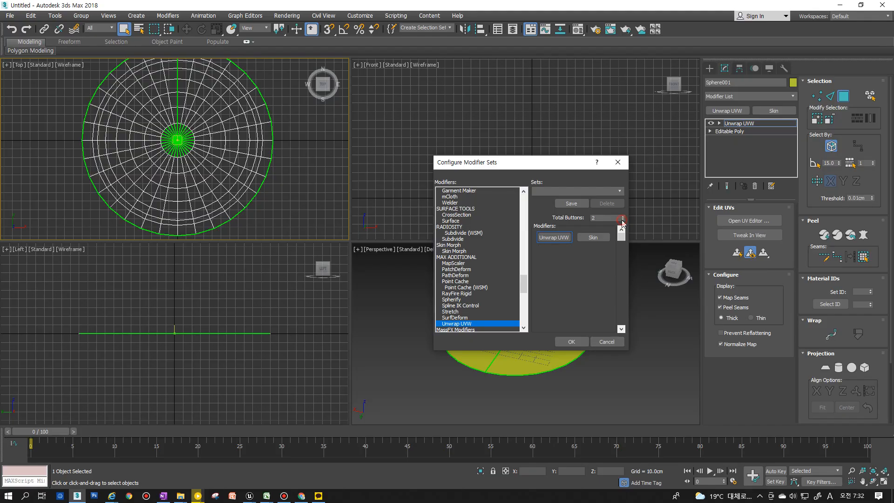
{"action": "left_click", "coordinate": [571, 342]}
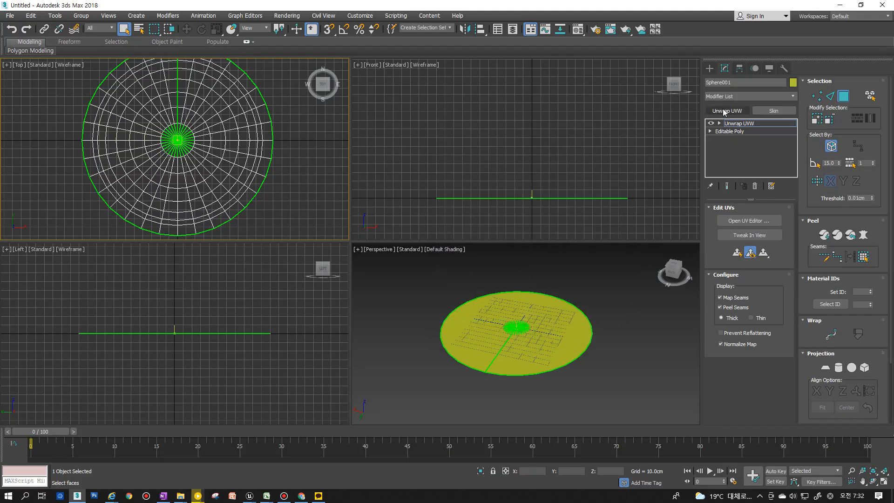
Open the UV editor of the disc's Unwrap UVW modifier, place it clear of the Top viewport and enlarge it.
{"action": "left_click", "coordinate": [739, 124]}
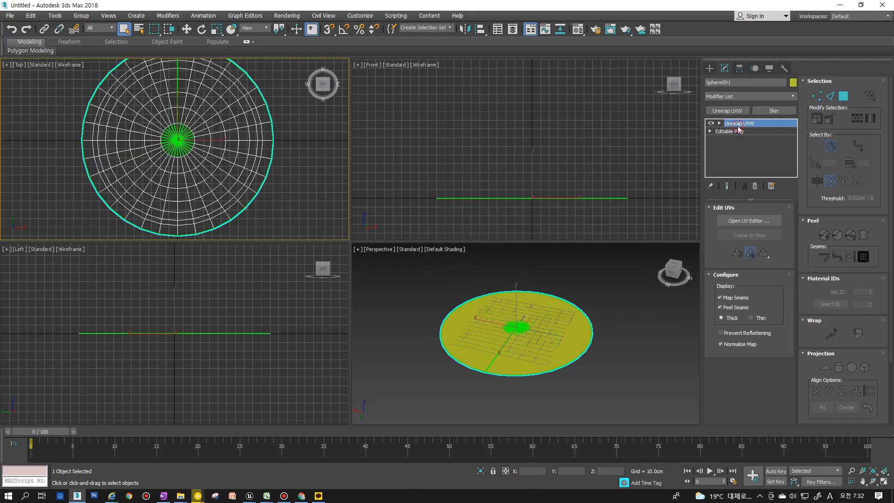
{"action": "left_click", "coordinate": [742, 222]}
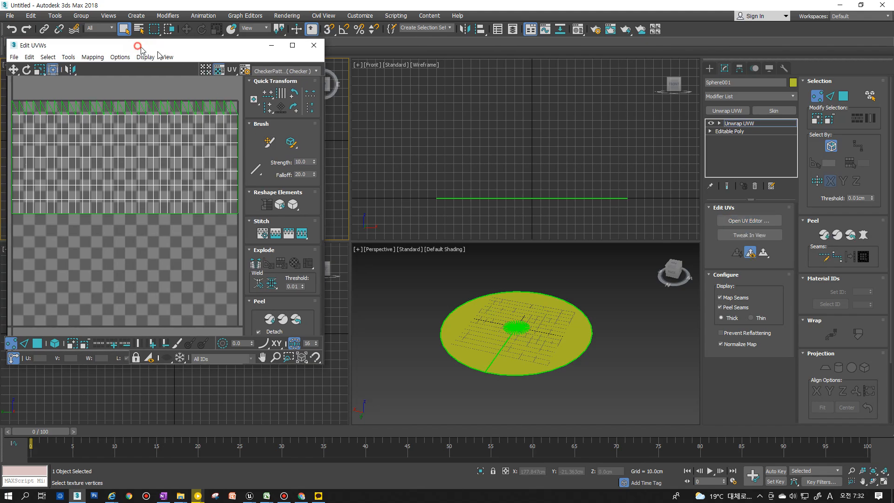
{"action": "left_click_drag", "start_coordinate": [138, 48], "coordinate": [352, 103]}
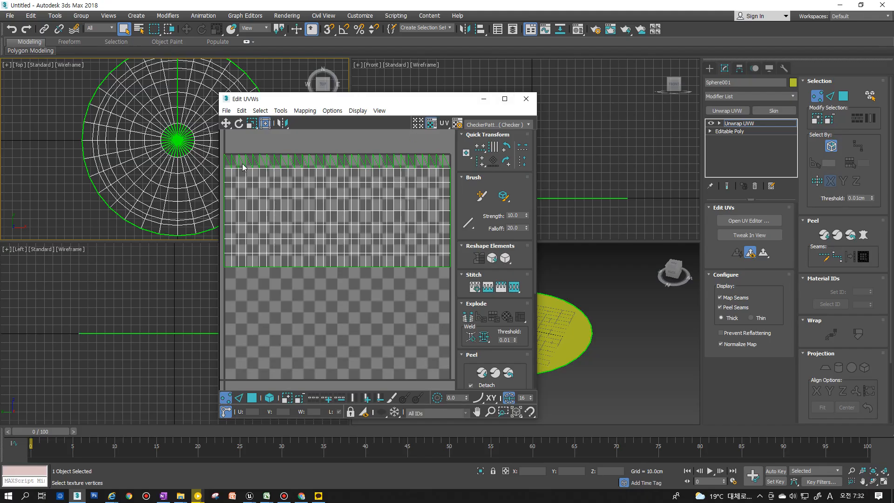
{"action": "left_click_drag", "start_coordinate": [363, 100], "coordinate": [544, 104]}
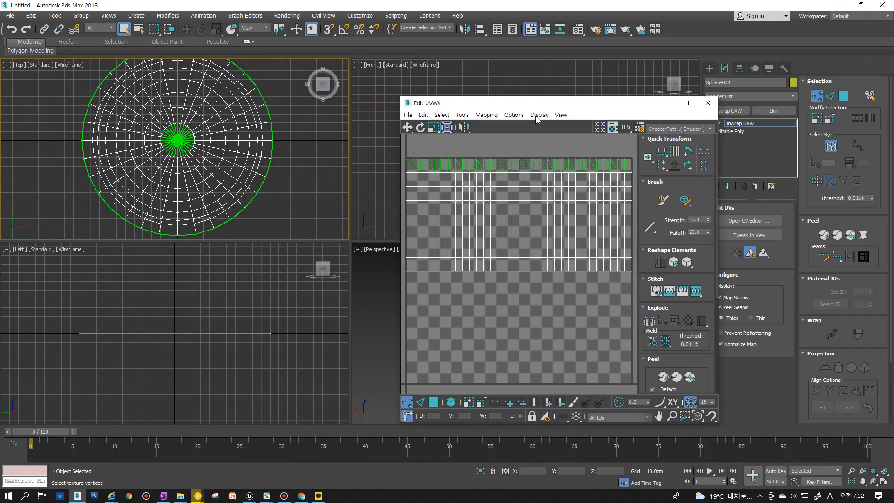
{"action": "left_click_drag", "start_coordinate": [419, 161], "coordinate": [629, 164]}
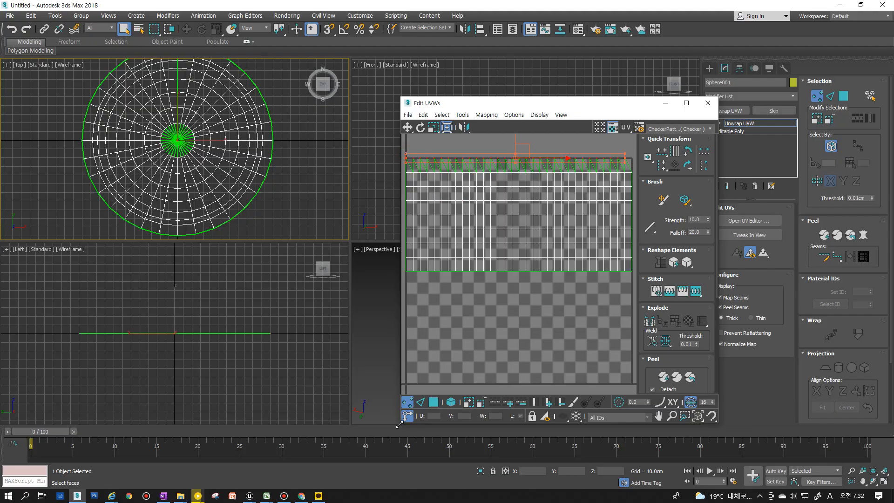
{"action": "left_click_drag", "start_coordinate": [401, 422], "coordinate": [269, 449]}
Select several horizontal bands of UV vertices to examine which parts of the disc they belong to.
{"action": "left_click_drag", "start_coordinate": [315, 173], "coordinate": [585, 181]}
{"action": "left_click_drag", "start_coordinate": [315, 186], "coordinate": [618, 202]}
{"action": "left_click_drag", "start_coordinate": [304, 202], "coordinate": [578, 214]}
{"action": "mouse_move", "coordinate": [312, 287]}
{"action": "left_mouse_down"}
{"action": "mouse_move", "coordinate": [610, 417]}
{"action": "mouse_move", "coordinate": [340, 308]}
{"action": "mouse_move", "coordinate": [312, 287]}
{"action": "left_mouse_up"}
{"action": "left_click_drag", "start_coordinate": [306, 285], "coordinate": [594, 413]}
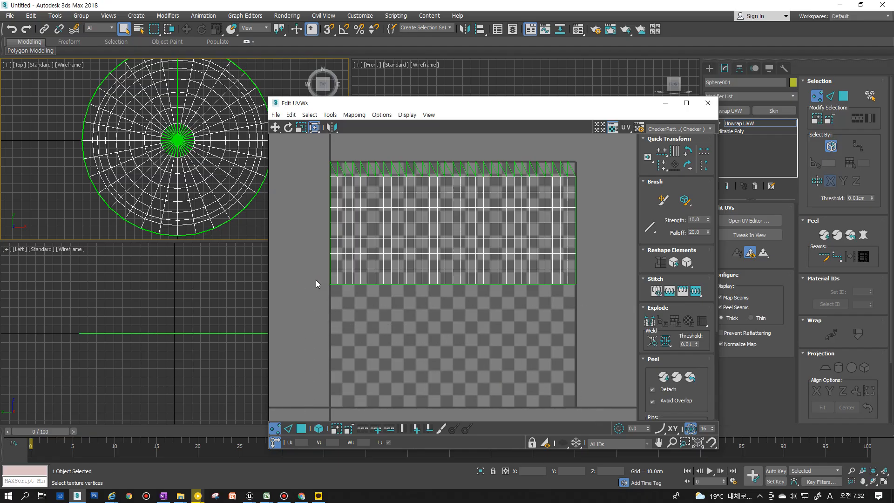
Select all UV vertices and stretch them vertically with Freeform to the lower edge of the UV square, aligning the lower corner precisely.
{"action": "left_click_drag", "start_coordinate": [292, 296], "coordinate": [616, 136]}
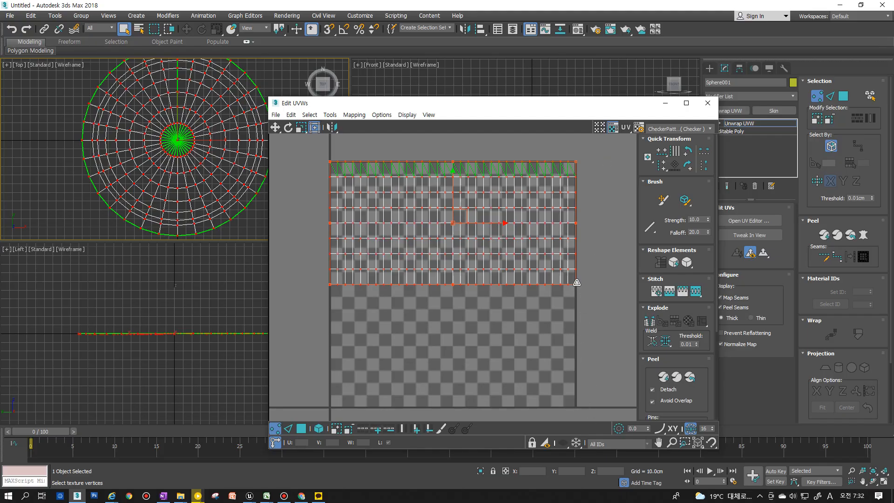
{"action": "left_click", "coordinate": [305, 146]}
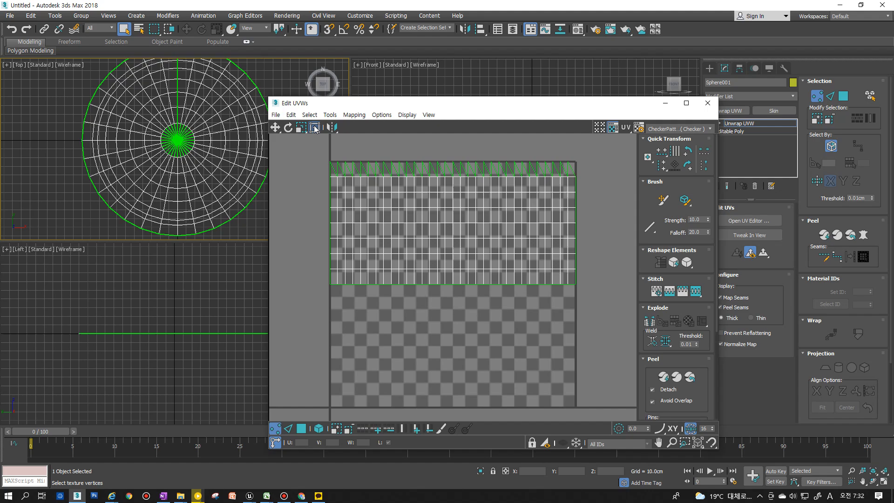
{"action": "left_click_drag", "start_coordinate": [312, 153], "coordinate": [616, 314]}
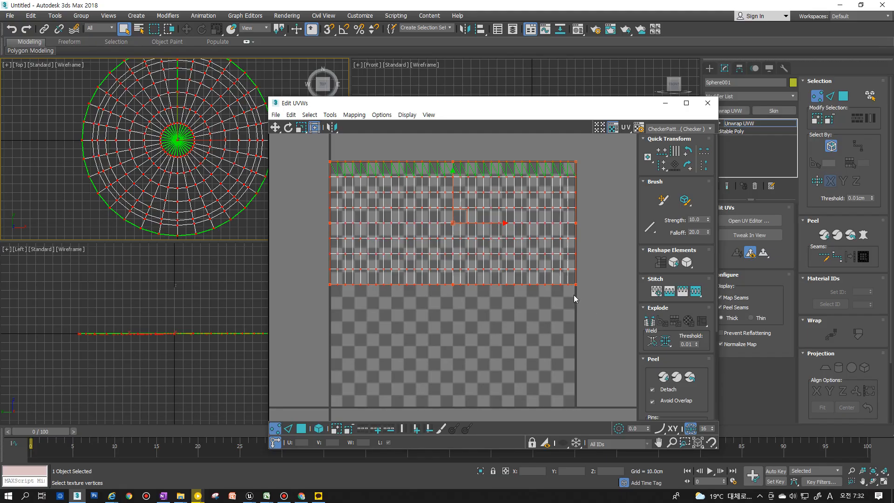
{"action": "left_click_drag", "start_coordinate": [575, 284], "coordinate": [577, 407]}
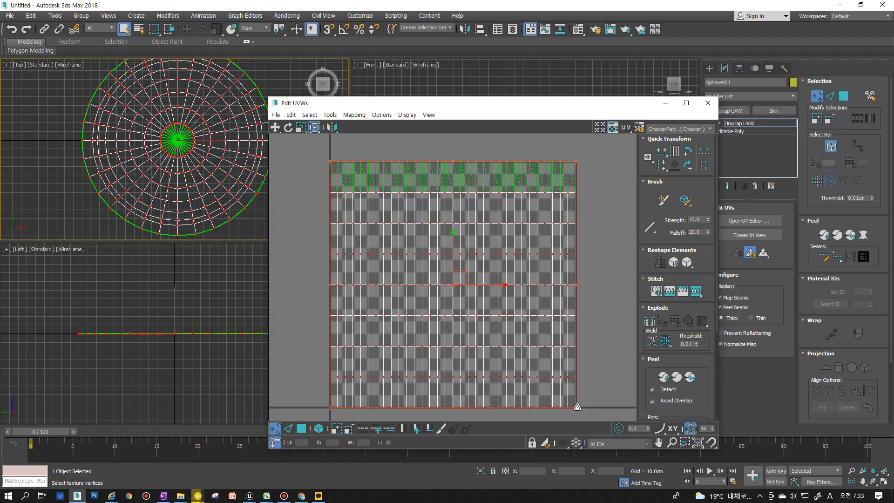
{"action": "scroll", "coordinate": [577, 406], "scroll_direction": "up", "scroll_amount": 10}
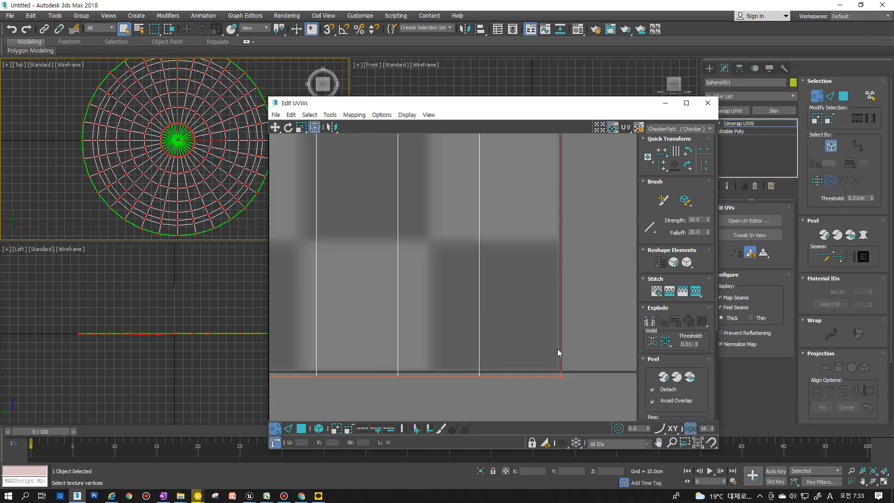
{"action": "scroll", "coordinate": [558, 403], "scroll_direction": "up", "scroll_amount": 3}
{"action": "mouse_move", "coordinate": [567, 343]}
{"action": "left_mouse_down"}
{"action": "mouse_move", "coordinate": [569, 300]}
{"action": "mouse_move", "coordinate": [573, 347]}
{"action": "mouse_move", "coordinate": [573, 335]}
{"action": "left_mouse_up"}
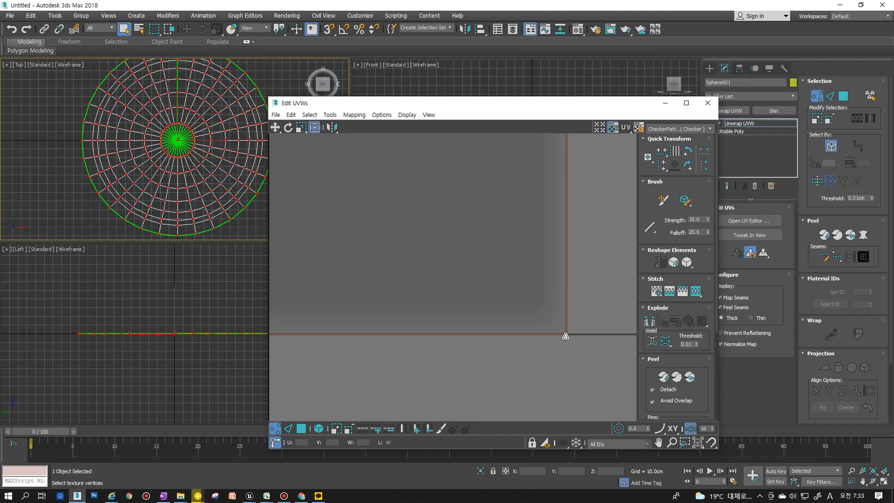
Select the upper, lower and intermediate rows of the stretched UV layout to examine their correspondence to the disc's centre, border and rings.
{"action": "scroll", "coordinate": [561, 336], "scroll_direction": "down", "scroll_amount": 10}
{"action": "left_click", "coordinate": [390, 225]}
{"action": "left_click_drag", "start_coordinate": [385, 169], "coordinate": [587, 197]}
{"action": "middle_click_drag", "start_coordinate": [424, 222], "coordinate": [385, 235]}
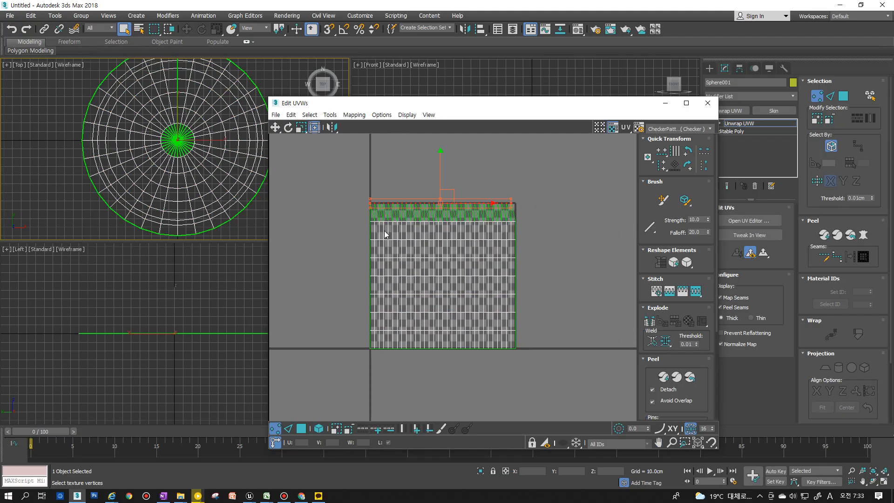
{"action": "scroll", "coordinate": [376, 225], "scroll_direction": "up", "scroll_amount": 2}
{"action": "left_click_drag", "start_coordinate": [340, 212], "coordinate": [574, 234]}
{"action": "left_click_drag", "start_coordinate": [323, 370], "coordinate": [555, 390]}
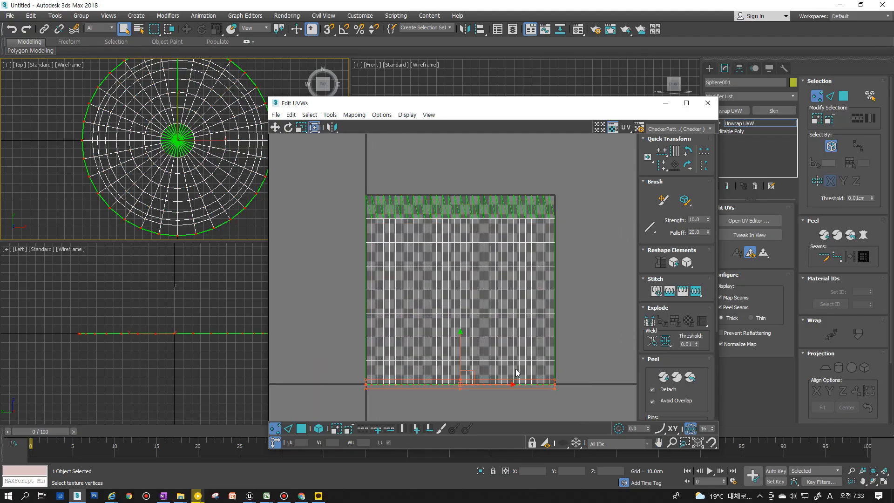
{"action": "left_click", "coordinate": [319, 172]}
{"action": "left_click_drag", "start_coordinate": [319, 172], "coordinate": [583, 199]}
{"action": "left_click_drag", "start_coordinate": [332, 232], "coordinate": [556, 254]}
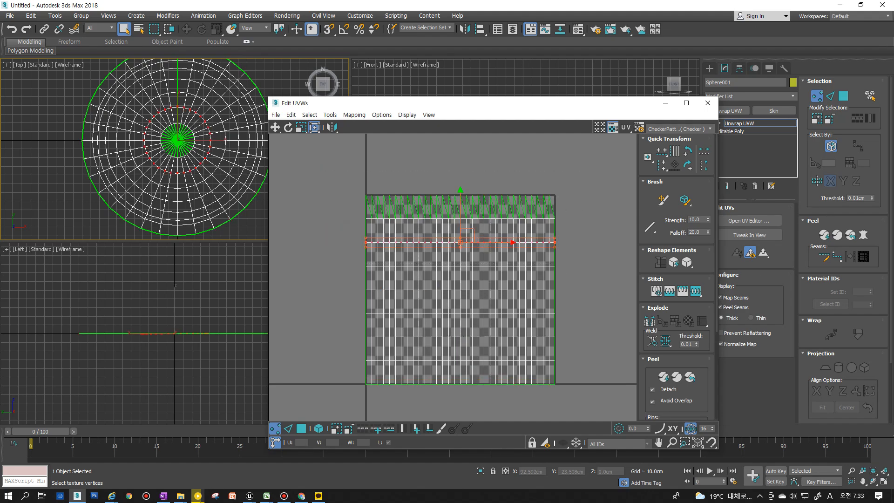
Switch to the UE_BasicVFX project in Unreal Editor to examine the MT_WaveMesh_01 material graph, and return to 3ds Max.
{"action": "left_click", "coordinate": [250, 497]}
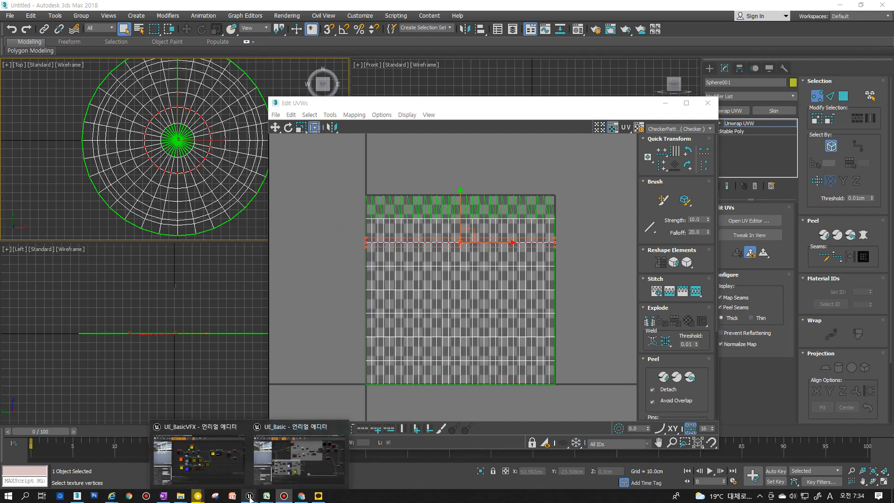
{"action": "left_click", "coordinate": [242, 458]}
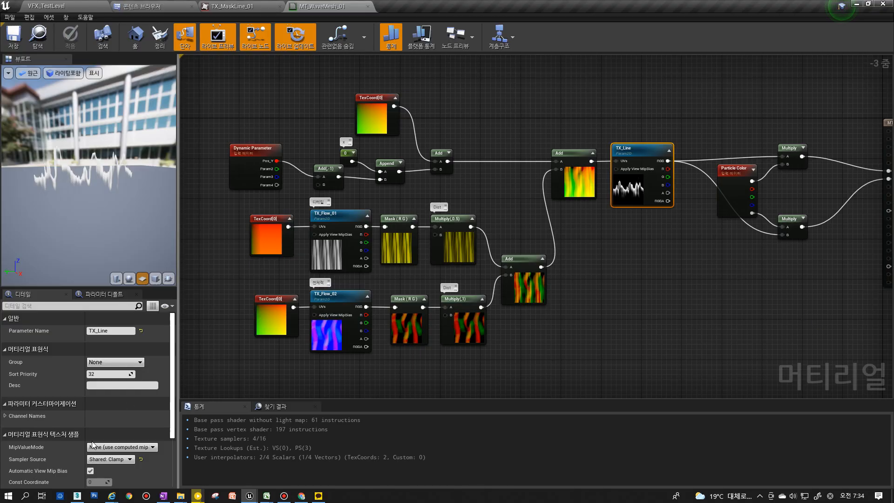
{"action": "left_click", "coordinate": [77, 496]}
Try mirroring all of the disc's UV vertices vertically, and undo the flip.
{"action": "left_click", "coordinate": [338, 238]}
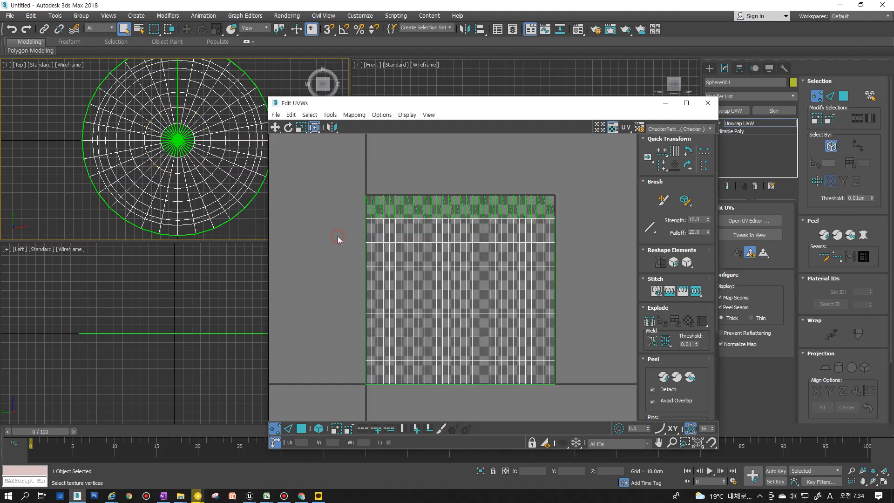
{"action": "left_click_drag", "start_coordinate": [322, 182], "coordinate": [586, 202]}
{"action": "left_click_drag", "start_coordinate": [347, 185], "coordinate": [617, 394]}
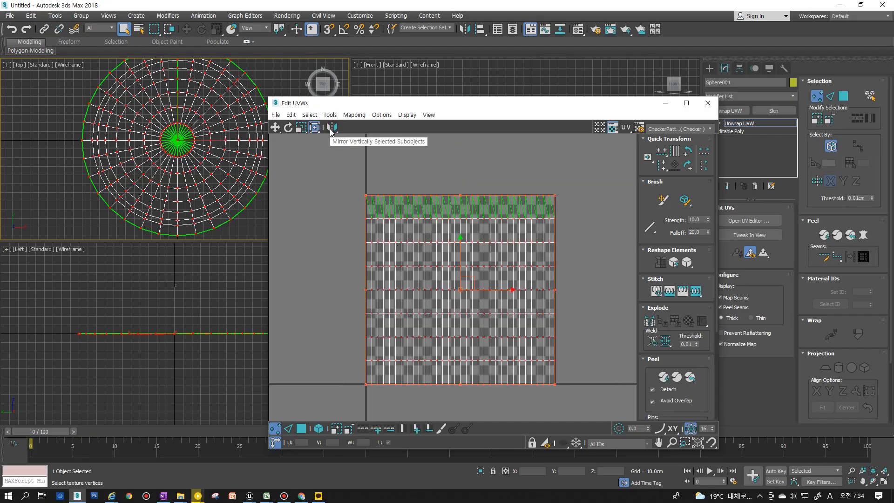
{"action": "mouse_move", "coordinate": [331, 129]}
{"action": "left_mouse_down"}
{"action": "mouse_move", "coordinate": [338, 173]}
{"action": "mouse_move", "coordinate": [337, 118]}
{"action": "left_mouse_up"}
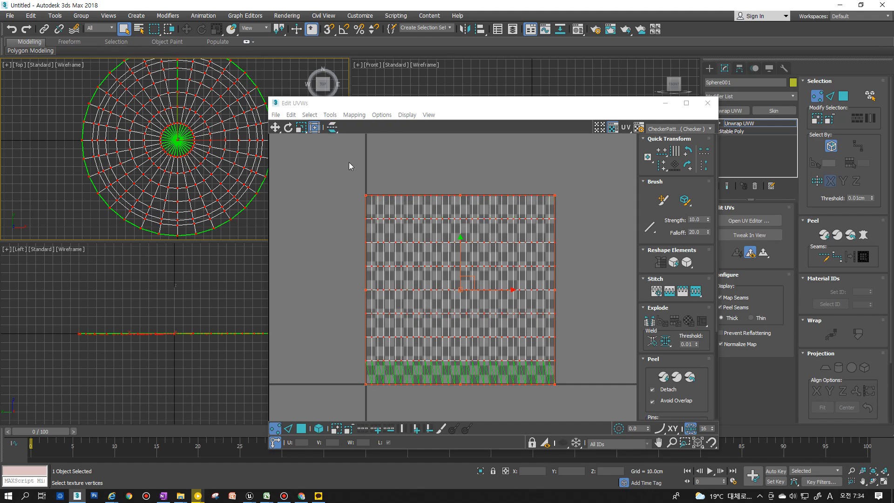
{"action": "left_click", "coordinate": [350, 177]}
{"action": "key", "text": "ctrl+z"}
{"action": "key", "text": "ctrl+z"}
Select the whole UV layout and flip it vertically so the disc's centre row lies along the lower edge of the UV square.
{"action": "left_click", "coordinate": [342, 177]}
{"action": "left_click_drag", "start_coordinate": [331, 143], "coordinate": [596, 418]}
{"action": "left_click", "coordinate": [332, 127]}
{"action": "left_click_drag", "start_coordinate": [335, 128], "coordinate": [336, 129]}
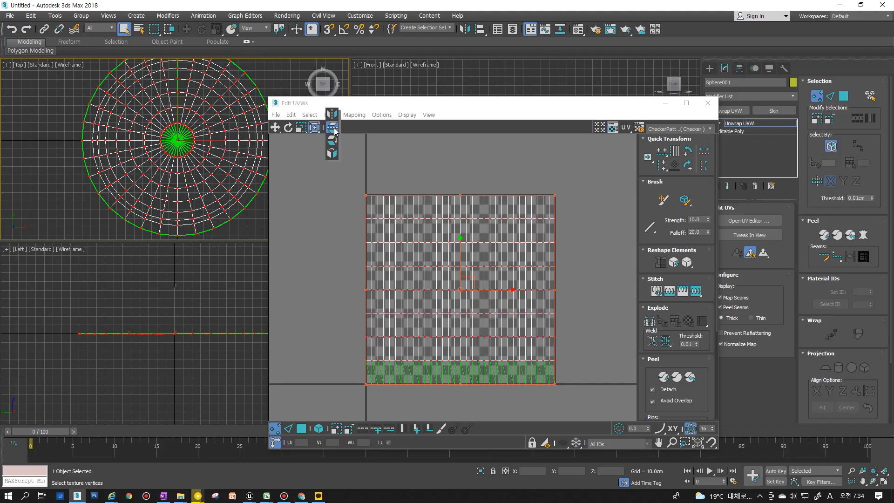
{"action": "left_click_drag", "start_coordinate": [334, 131], "coordinate": [333, 132]}
{"action": "left_click", "coordinate": [332, 127]}
Select the lower, intermediate and upper rows of the flipped UV layout to examine their correspondence to the disc's rings, and clear the selection.
{"action": "left_click_drag", "start_coordinate": [343, 397], "coordinate": [559, 380]}
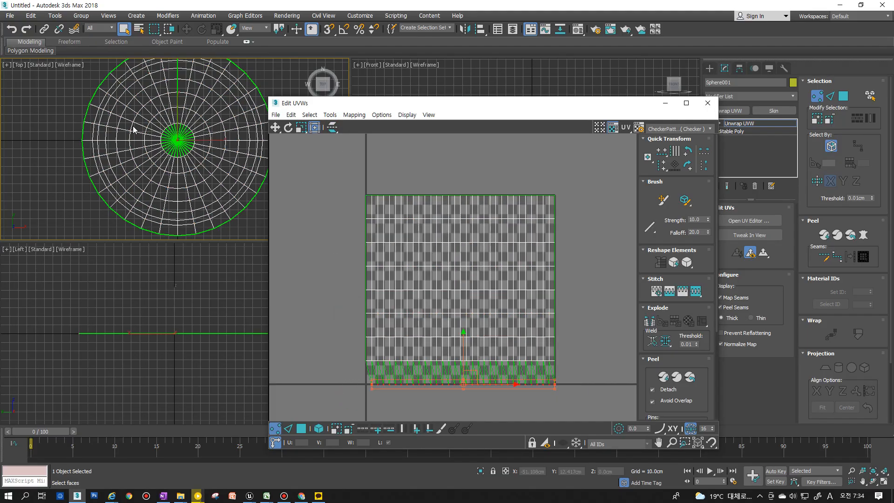
{"action": "left_click_drag", "start_coordinate": [342, 364], "coordinate": [561, 357]}
{"action": "left_click_drag", "start_coordinate": [343, 347], "coordinate": [560, 334]}
{"action": "left_click_drag", "start_coordinate": [344, 215], "coordinate": [561, 182]}
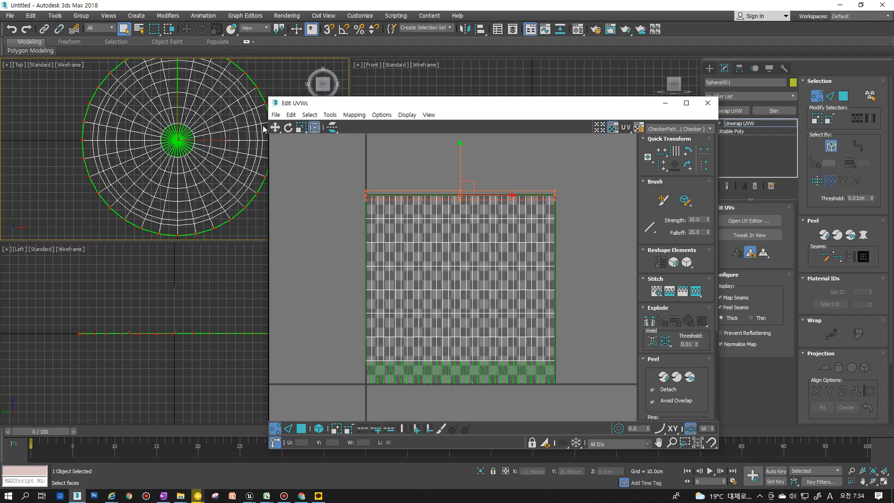
{"action": "left_click", "coordinate": [280, 211]}
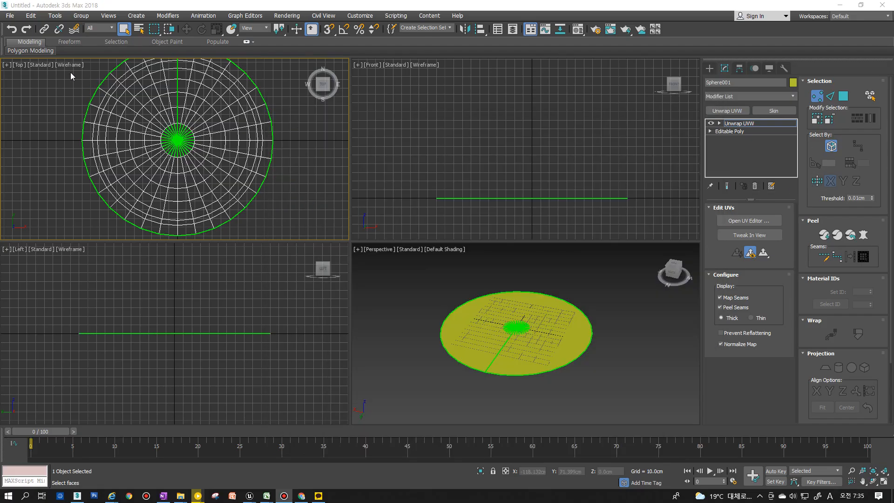
Save the scene as SM_WaveMesh_01 in 3ds Max format in the Mesh folder inside UnrealAsset.
{"action": "left_click", "coordinate": [124, 2]}
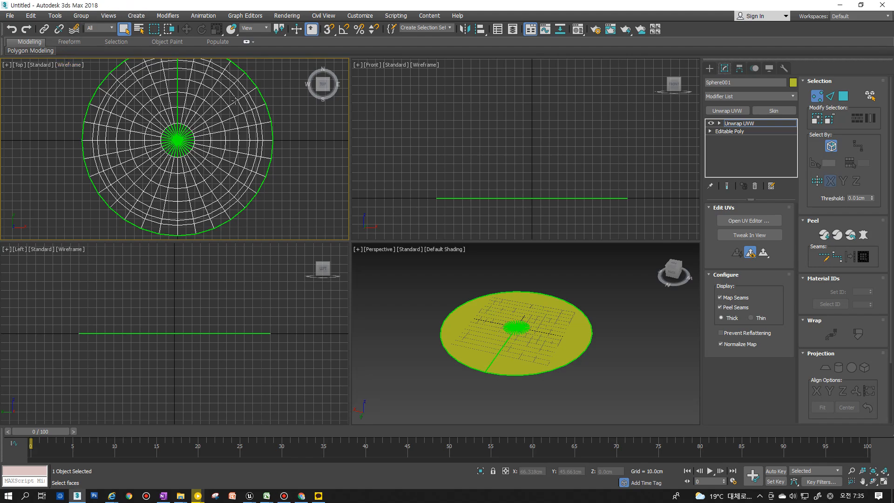
{"action": "left_click", "coordinate": [11, 16]}
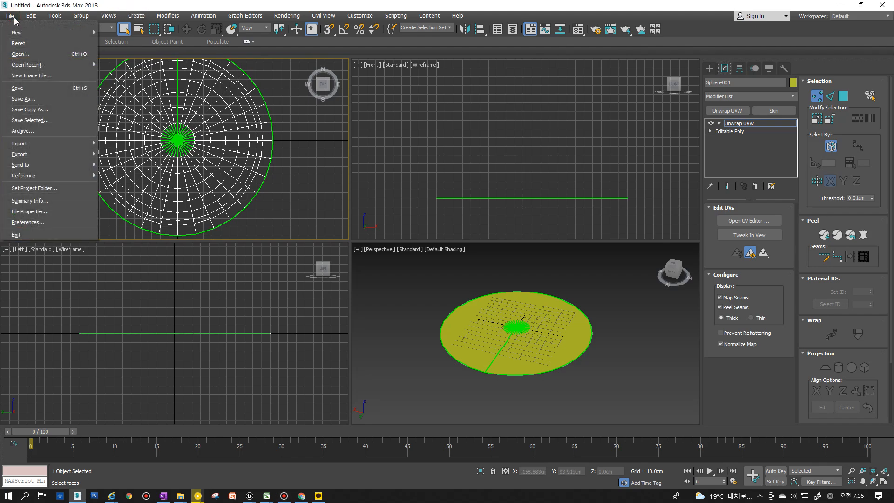
{"action": "left_click", "coordinate": [25, 88]}
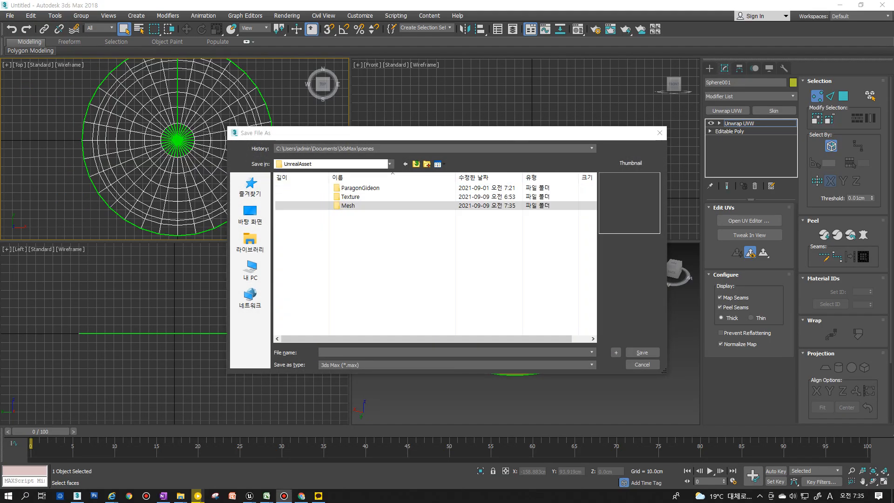
{"action": "left_click", "coordinate": [411, 262]}
{"action": "double_click", "coordinate": [351, 206]}
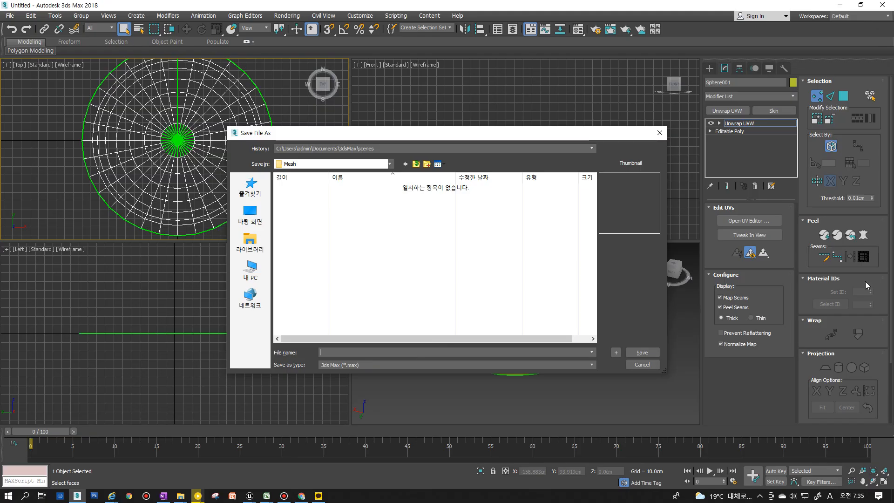
{"action": "left_click", "coordinate": [343, 352]}
{"action": "type", "text": "SM_S"}
{"action": "key", "text": "BackSpace"}
{"action": "type", "text": "WaveMesh_01"}
{"action": "left_click", "coordinate": [641, 352]}
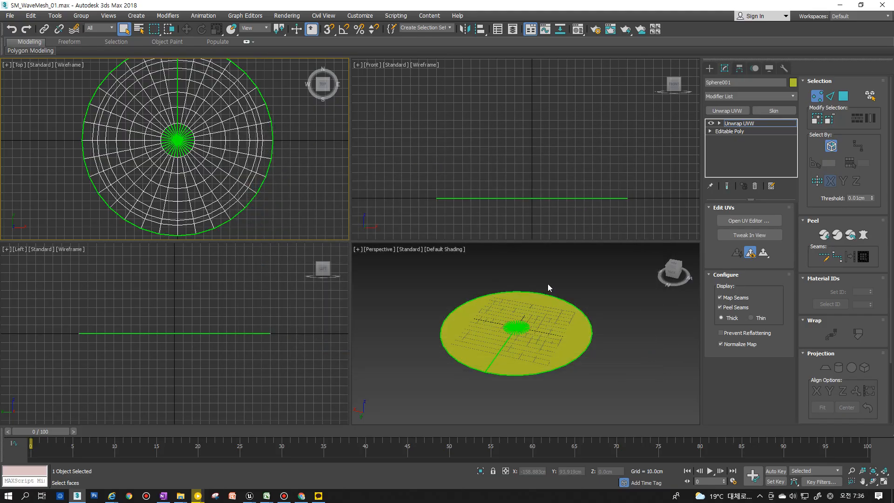
{"action": "left_click", "coordinate": [10, 16]}
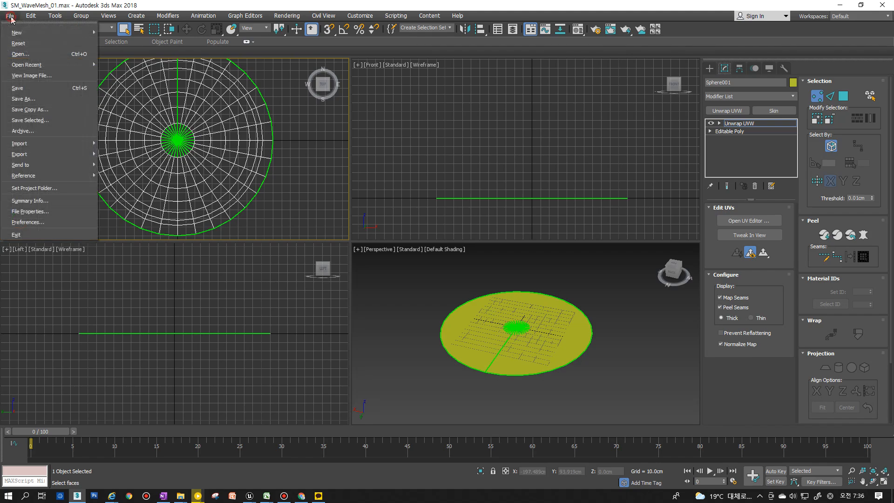
{"action": "mouse_move", "coordinate": [47, 155]}
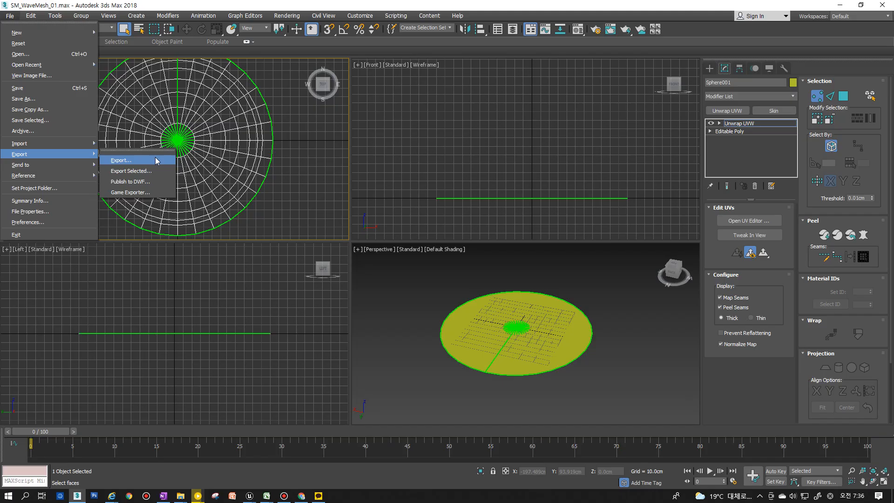
{"action": "left_click", "coordinate": [525, 328]}
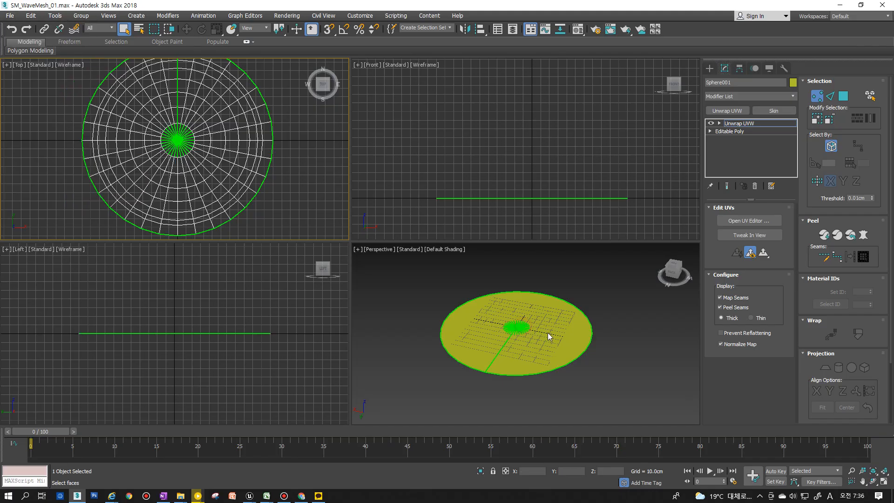
{"action": "left_click", "coordinate": [511, 343]}
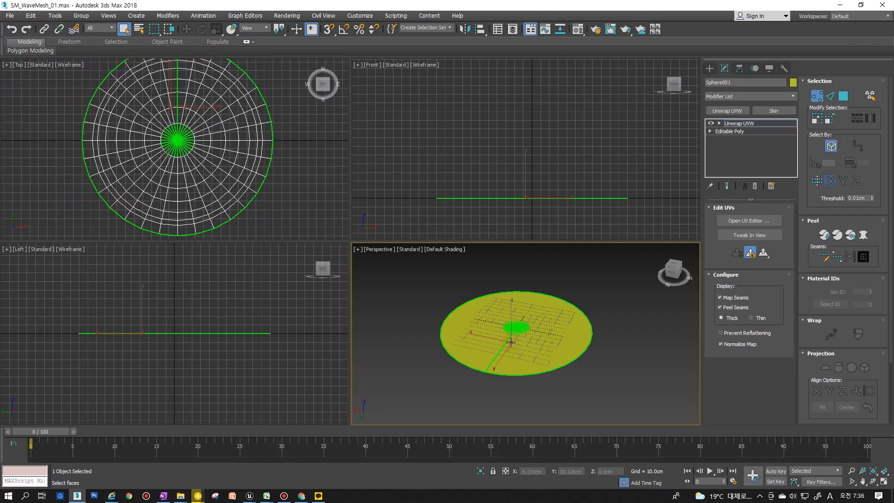
{"action": "left_click", "coordinate": [553, 337]}
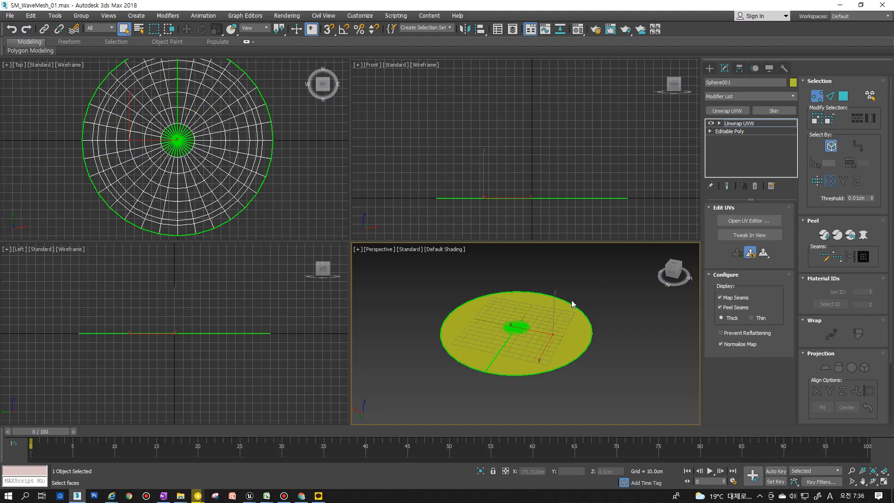
{"action": "left_click_drag", "start_coordinate": [427, 293], "coordinate": [567, 375]}
Leave the Unwrap UVW sub-object level and select the whole disc as an object.
{"action": "left_click", "coordinate": [735, 123]}
{"action": "left_click", "coordinate": [433, 279]}
{"action": "left_click", "coordinate": [487, 310]}
Export only the selected disc as an FBX file named SM_WaveMesh_01 in the Mesh folder, proceeding to the FBX export options.
{"action": "left_click", "coordinate": [9, 16]}
{"action": "mouse_move", "coordinate": [50, 158]}
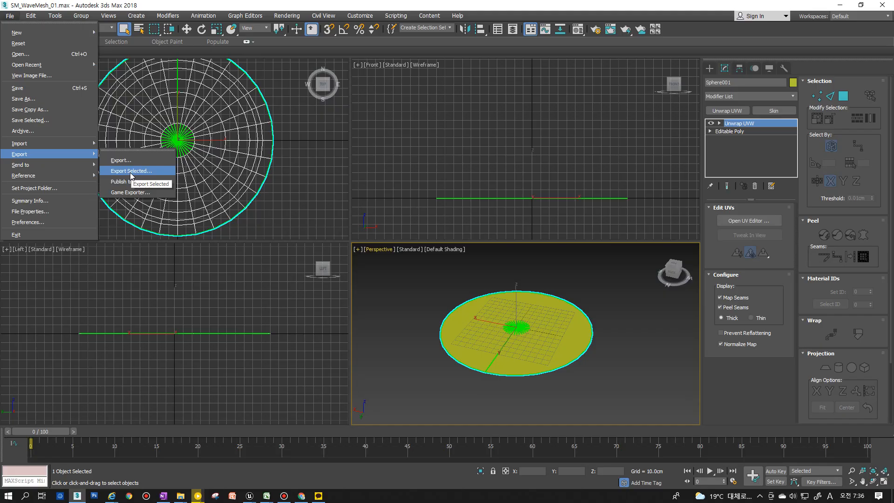
{"action": "left_click", "coordinate": [131, 171]}
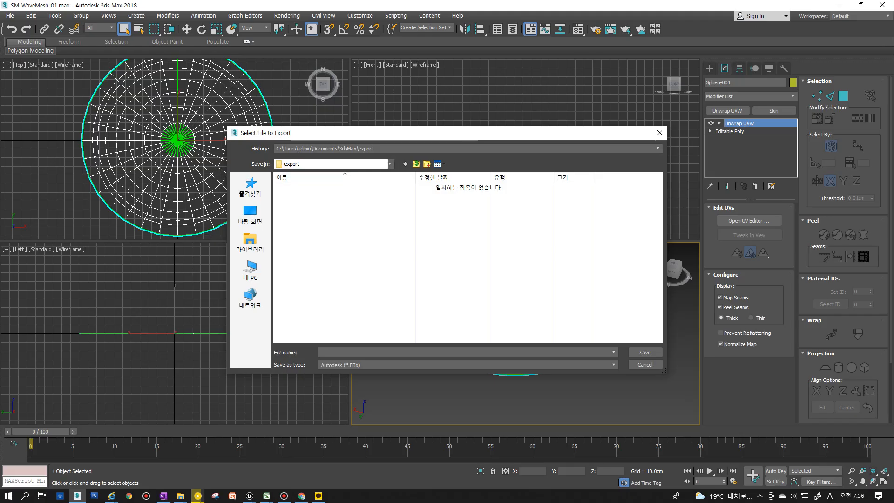
{"action": "left_click", "coordinate": [453, 245]}
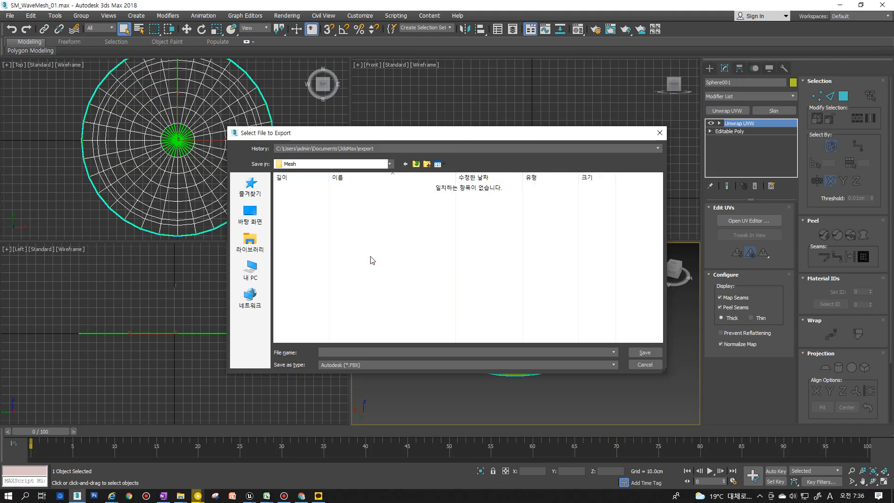
{"action": "left_click", "coordinate": [365, 352]}
{"action": "type", "text": "SM_WaveMesh_01"}
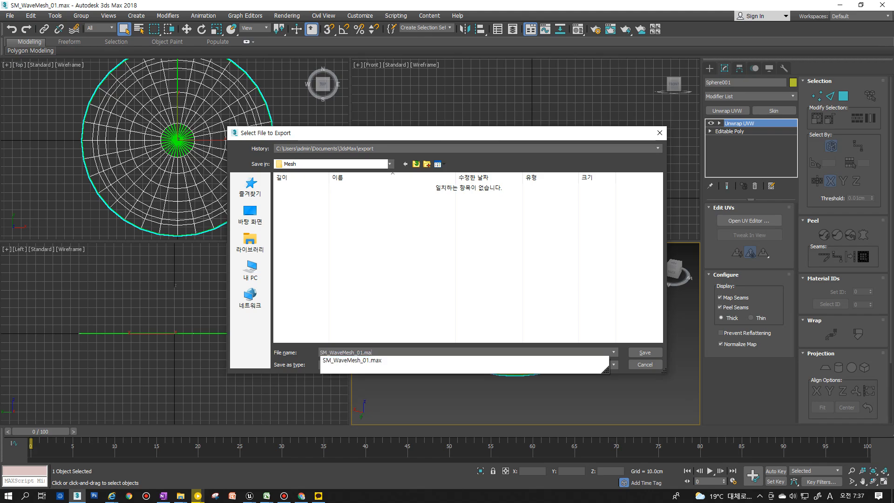
{"action": "left_click", "coordinate": [401, 312]}
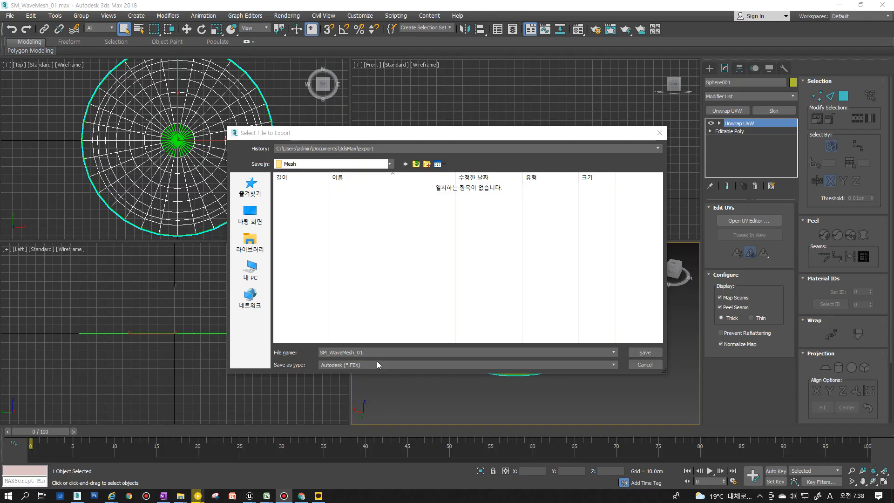
{"action": "left_click", "coordinate": [645, 353]}
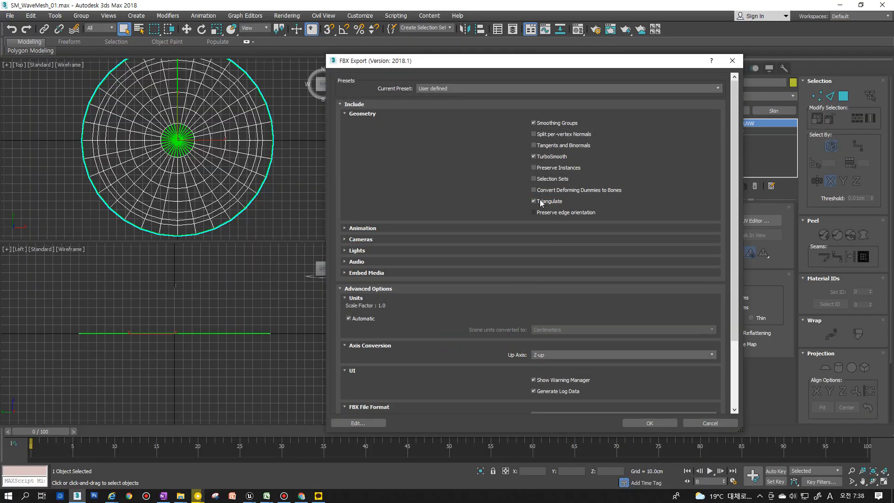
Examine the FBX export presets, the Include categories and the unit, axis and file format settings, and place the dialog clear of the disc.
{"action": "left_click_drag", "start_coordinate": [461, 62], "coordinate": [359, 63]}
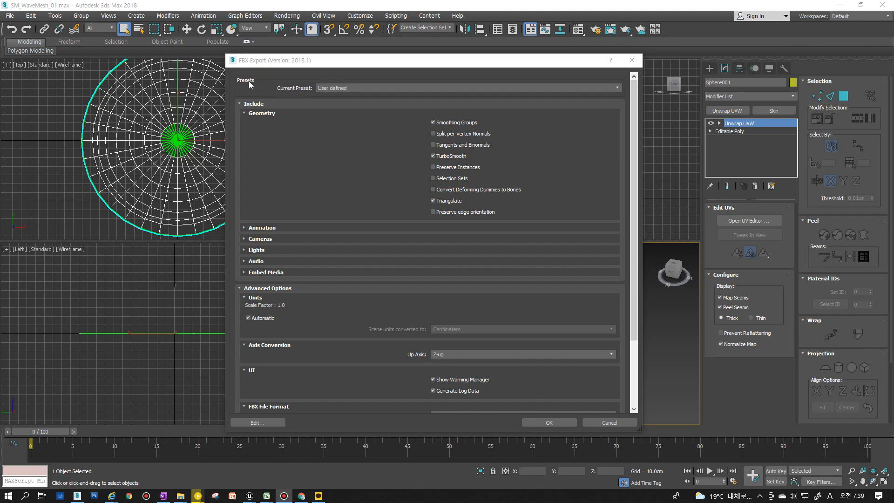
{"action": "left_click", "coordinate": [321, 88]}
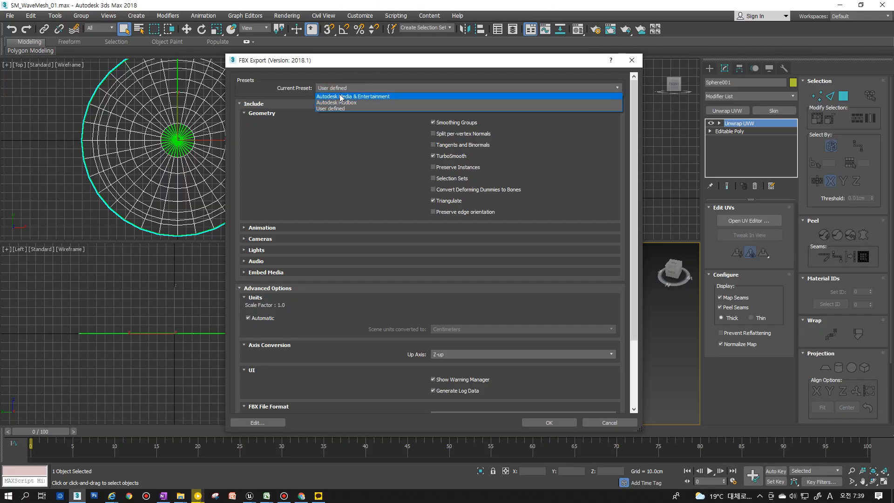
{"action": "left_click", "coordinate": [283, 88]}
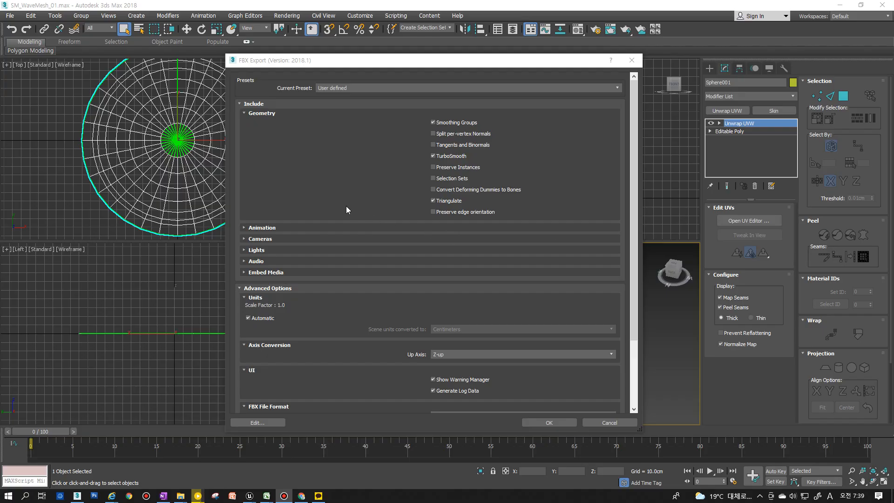
{"action": "left_click", "coordinate": [244, 228]}
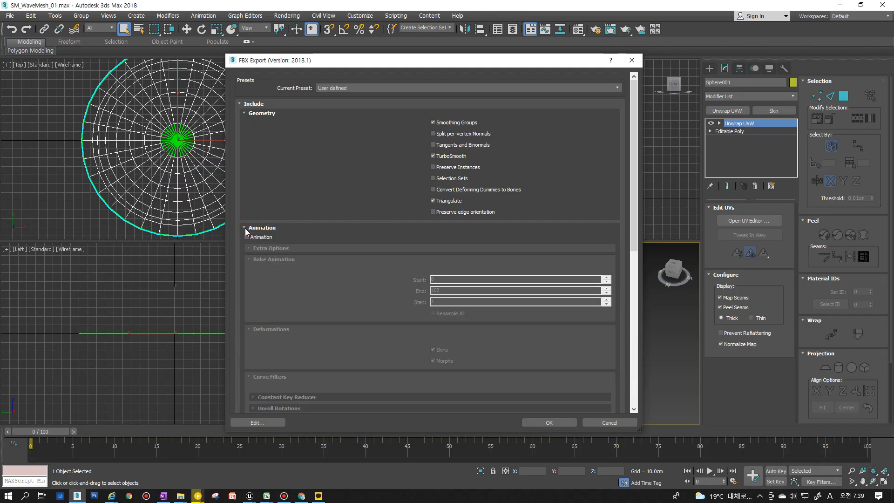
{"action": "left_click", "coordinate": [244, 228]}
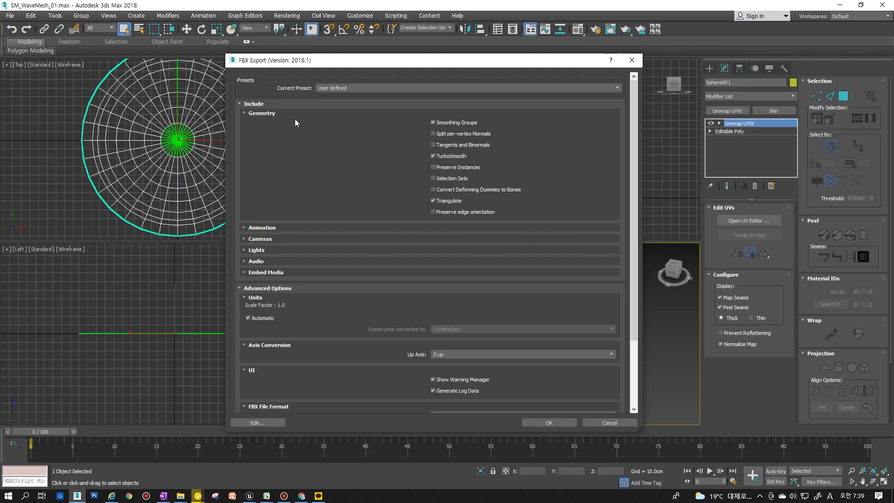
{"action": "left_click", "coordinate": [247, 239]}
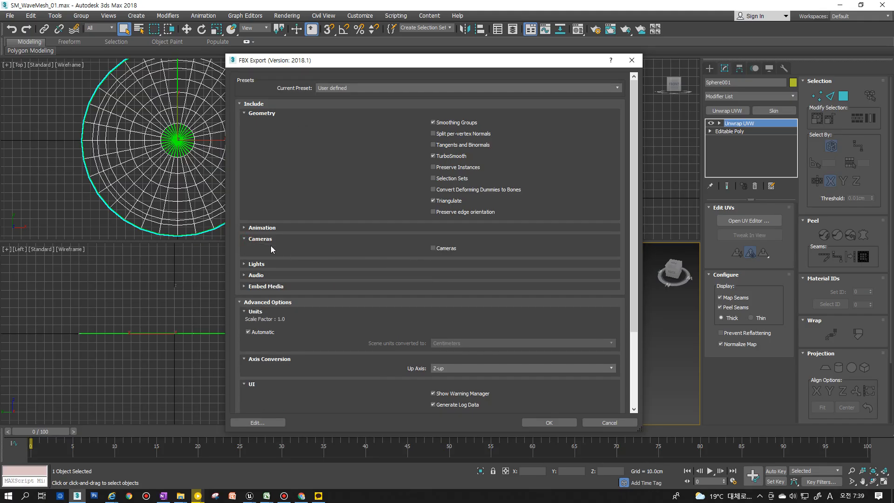
{"action": "left_click", "coordinate": [244, 238]}
{"action": "left_click", "coordinate": [243, 250]}
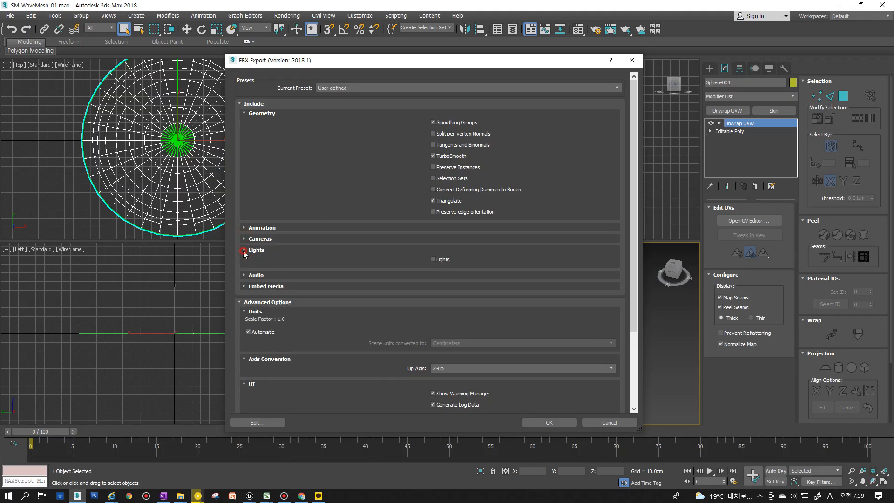
{"action": "left_click", "coordinate": [243, 250]}
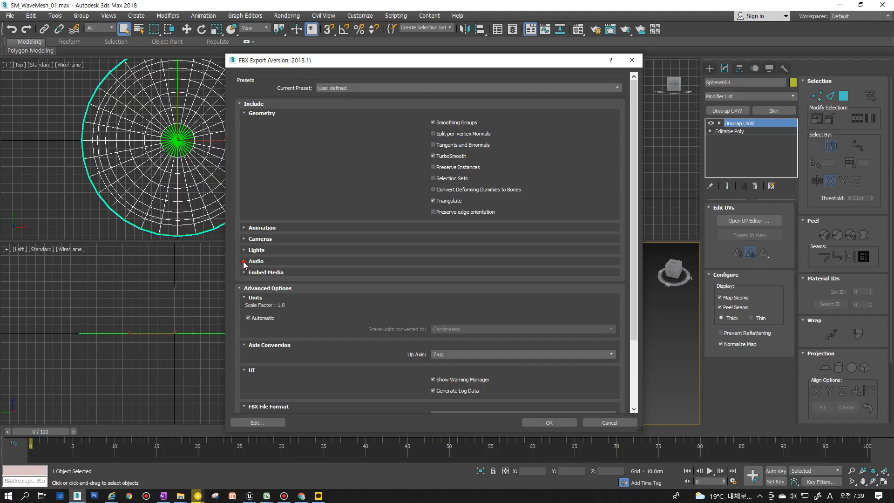
{"action": "left_click", "coordinate": [245, 273]}
{"action": "left_click", "coordinate": [244, 273]}
{"action": "scroll", "coordinate": [238, 333], "scroll_direction": "down", "scroll_amount": 3}
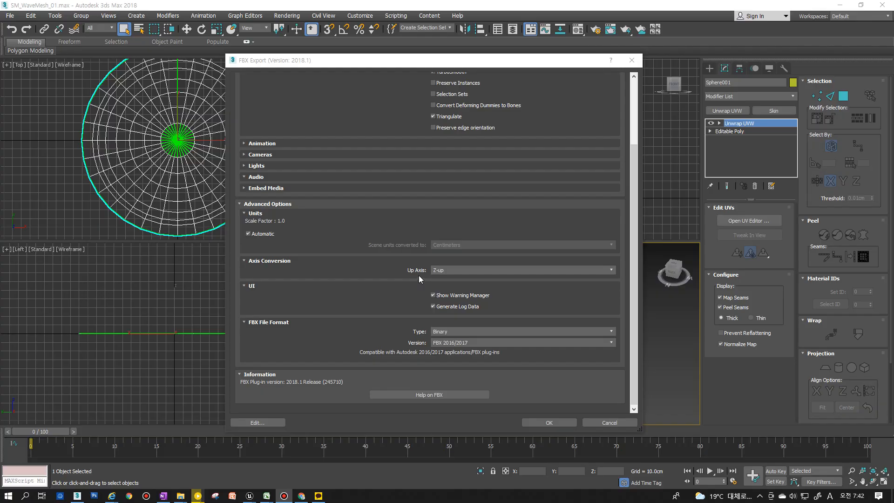
{"action": "left_click_drag", "start_coordinate": [291, 60], "coordinate": [670, 52]}
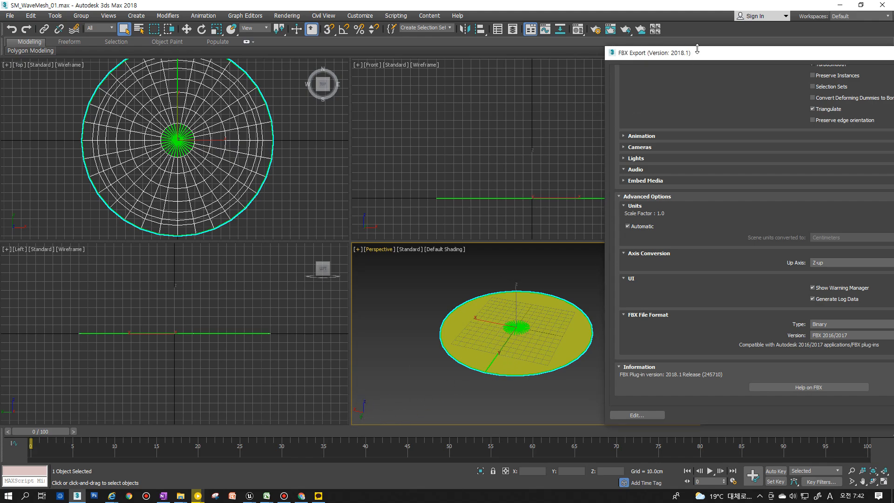
Compare the axis orientation of the Unreal UE_BasicVFX level with the Up Axis setting in the 3ds Max FBX export options.
{"action": "left_click_drag", "start_coordinate": [688, 52], "coordinate": [466, 64]}
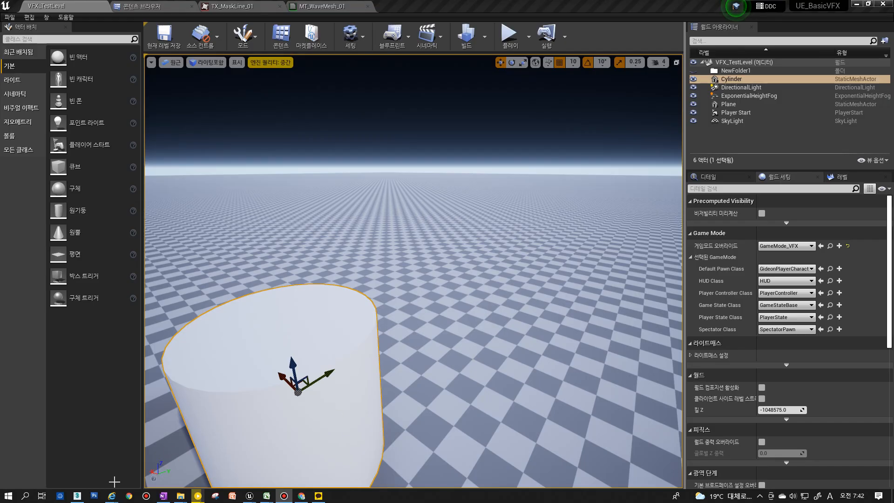
{"action": "left_click", "coordinate": [77, 495]}
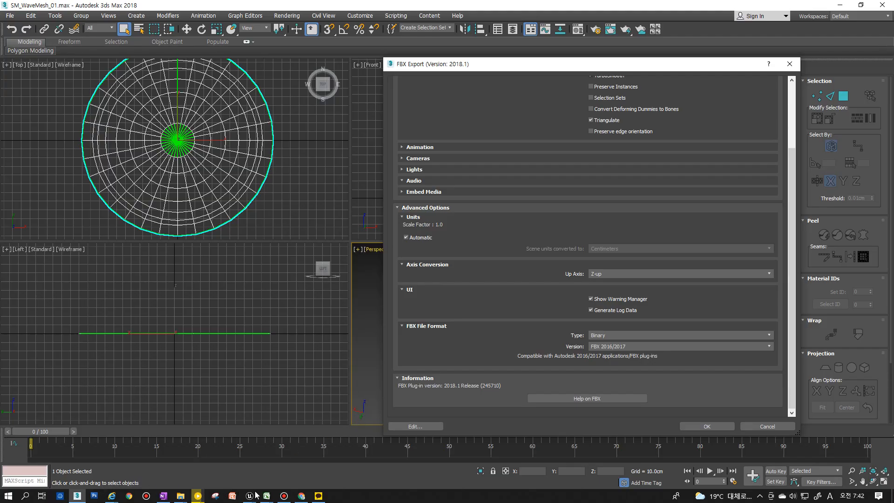
{"action": "mouse_move", "coordinate": [250, 497]}
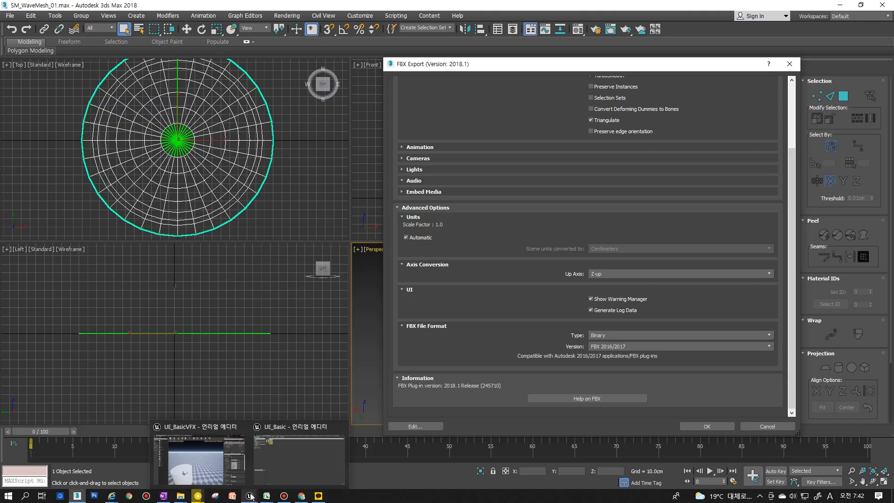
{"action": "left_click", "coordinate": [219, 473]}
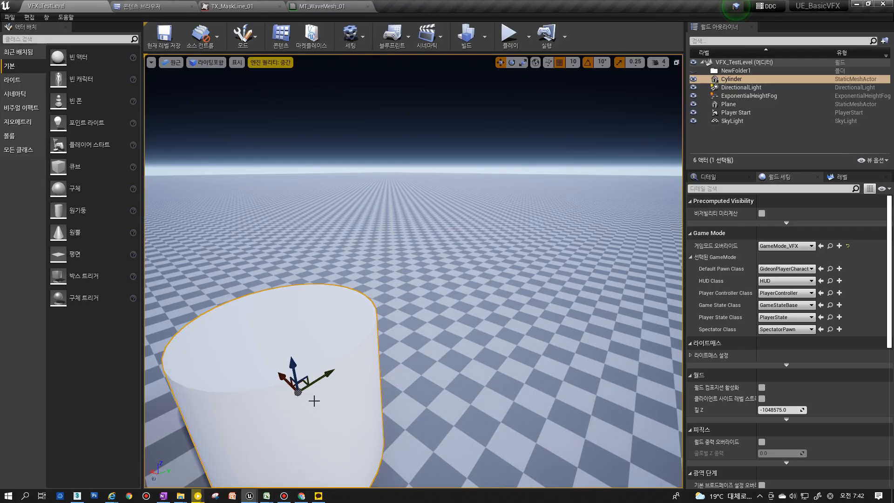
{"action": "left_click", "coordinate": [78, 495]}
{"action": "left_click", "coordinate": [619, 273]}
{"action": "left_click", "coordinate": [626, 274]}
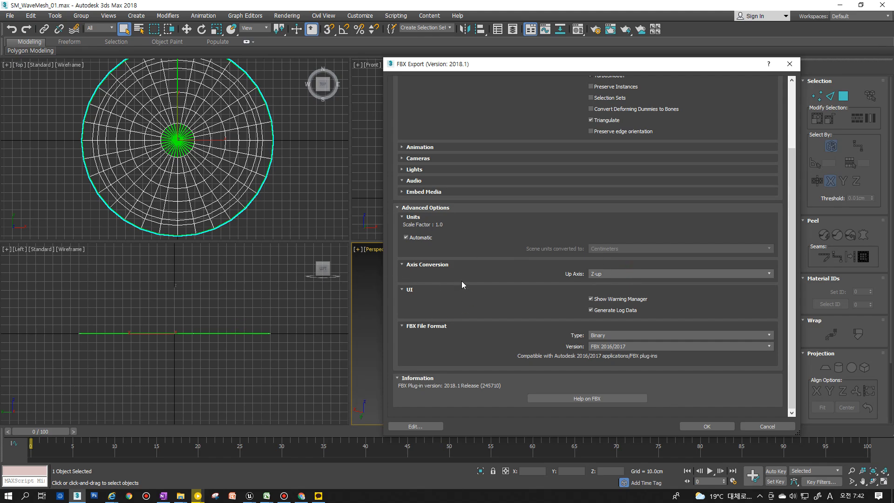
{"action": "left_click_drag", "start_coordinate": [533, 68], "coordinate": [554, 73]}
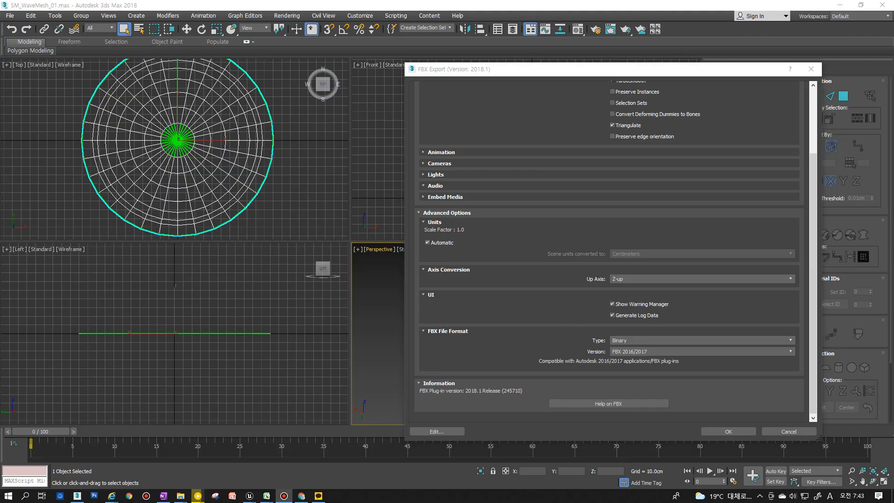
{"action": "left_click_drag", "start_coordinate": [515, 64], "coordinate": [353, 59]}
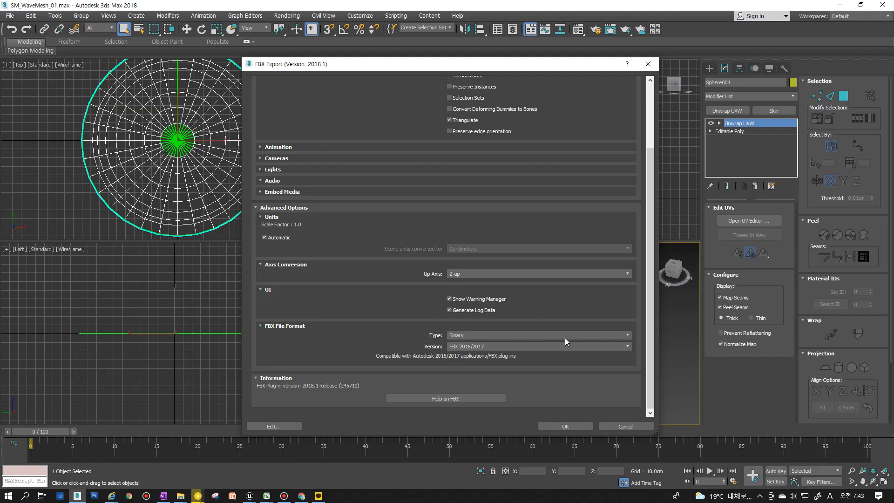
Examine the FBX file type choices, Binary and ASCII, and keep the type at Binary.
{"action": "left_click", "coordinate": [591, 334]}
{"action": "left_click", "coordinate": [606, 335]}
{"action": "left_click", "coordinate": [456, 336]}
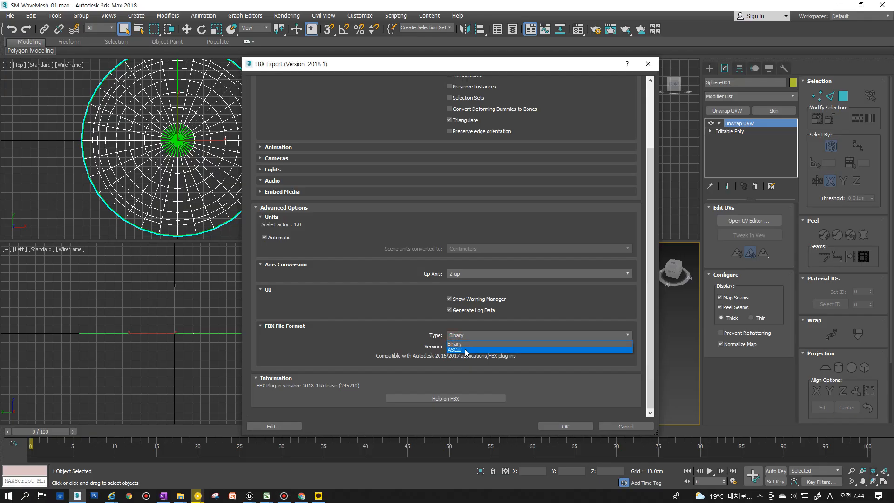
{"action": "left_click", "coordinate": [461, 338]}
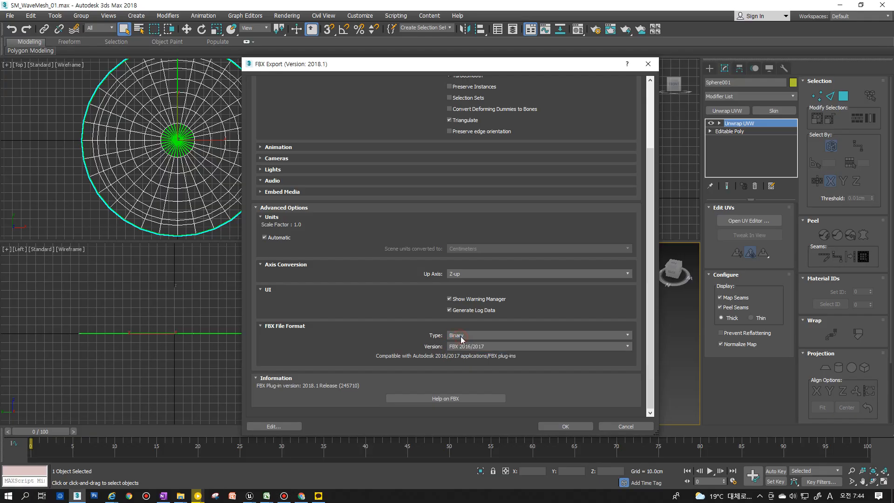
{"action": "left_click", "coordinate": [469, 347]}
{"action": "left_click", "coordinate": [459, 337]}
{"action": "left_click", "coordinate": [473, 335]}
{"action": "left_click", "coordinate": [473, 335]}
Keep FBX 2016/2017 as the file version after reviewing the available versions, and complete the FBX export of the disc.
{"action": "left_click", "coordinate": [500, 347]}
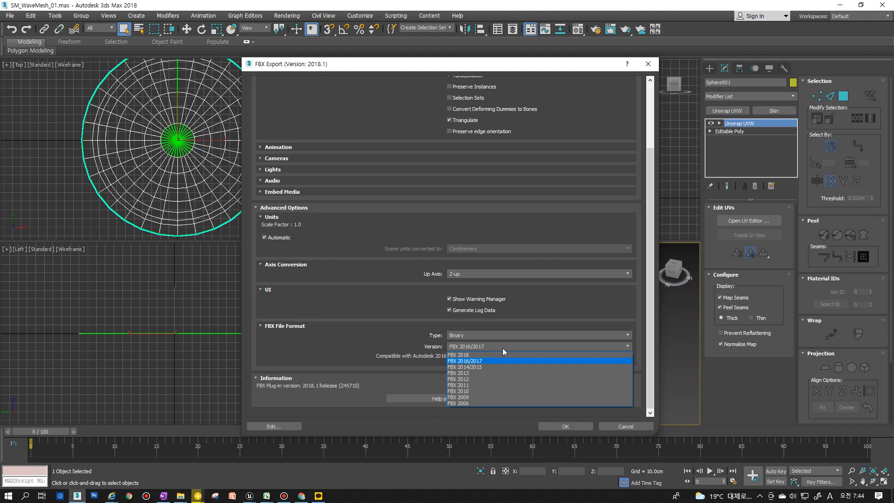
{"action": "left_click", "coordinate": [460, 361]}
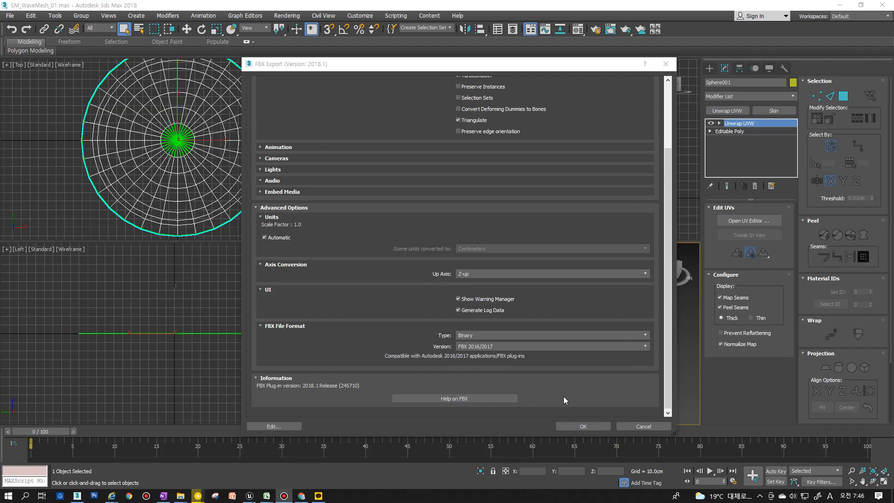
{"action": "scroll", "coordinate": [488, 359], "scroll_direction": "up", "scroll_amount": 1}
{"action": "left_click", "coordinate": [480, 371]}
{"action": "left_click", "coordinate": [410, 398]}
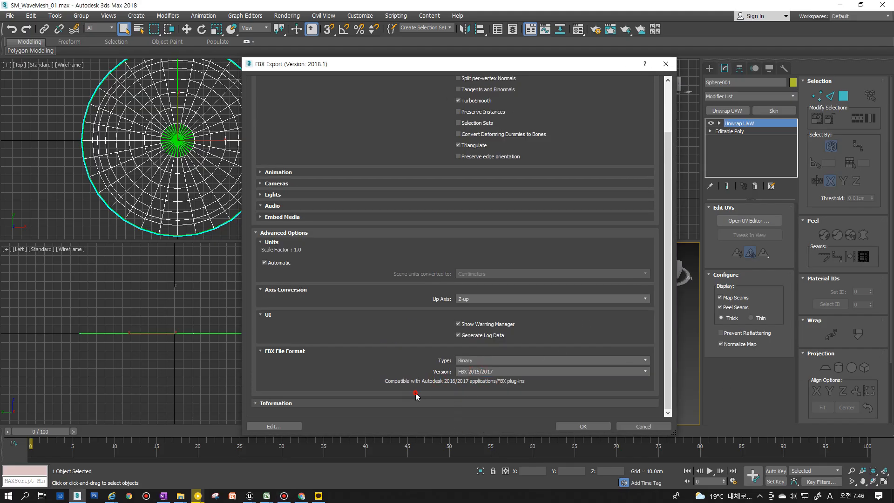
{"action": "scroll", "coordinate": [419, 391], "scroll_direction": "down", "scroll_amount": 1}
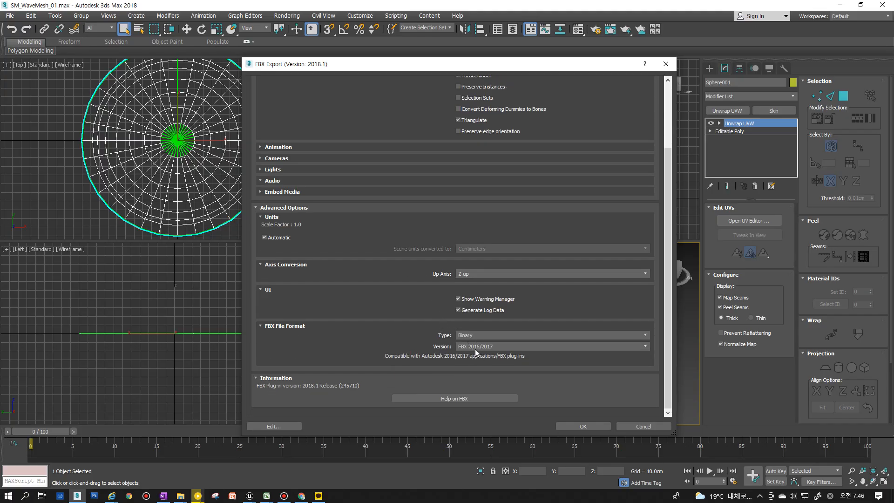
{"action": "left_click", "coordinate": [395, 349]}
{"action": "left_click", "coordinate": [480, 350]}
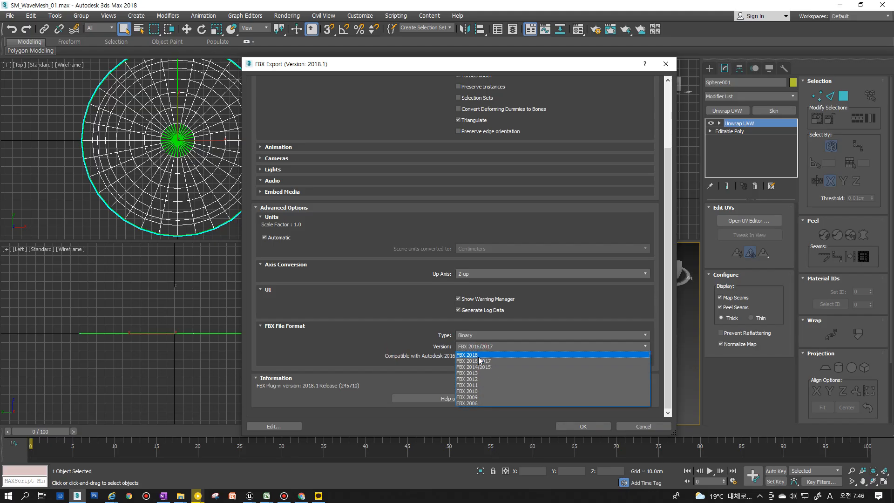
{"action": "left_click", "coordinate": [480, 361]}
{"action": "left_click", "coordinate": [473, 347]}
{"action": "left_click", "coordinate": [475, 361]}
{"action": "left_click", "coordinate": [397, 352]}
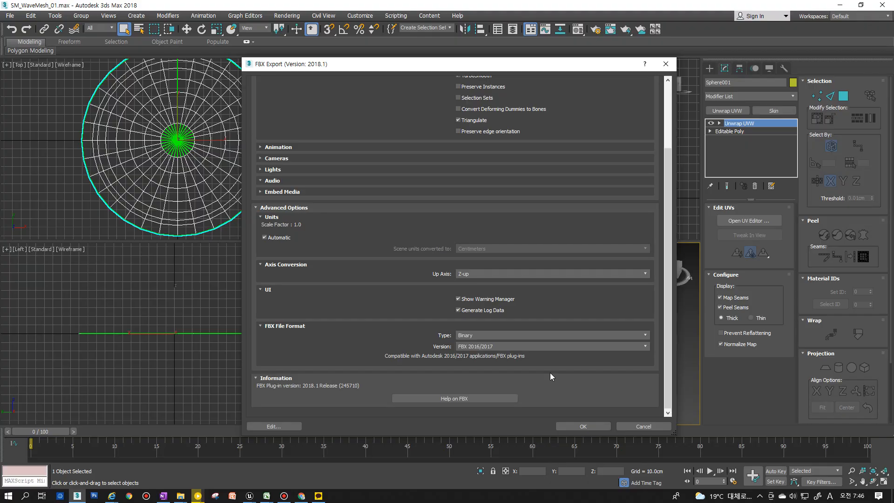
{"action": "left_click", "coordinate": [582, 426]}
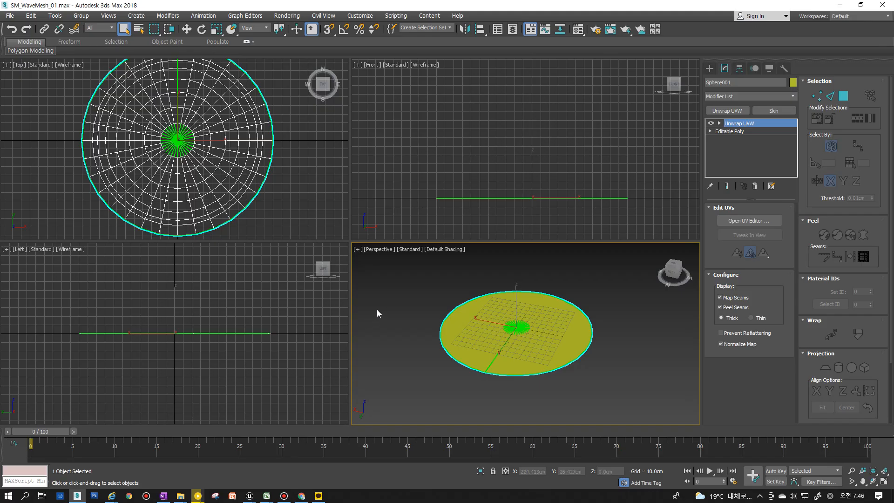
Switch to Unreal Editor and start importing the SM_WaveMesh_01 FBX from UnrealAsset's Mesh folder into the VFX/Base/StaticMesh folder.
{"action": "key", "text": "alt+Tab"}
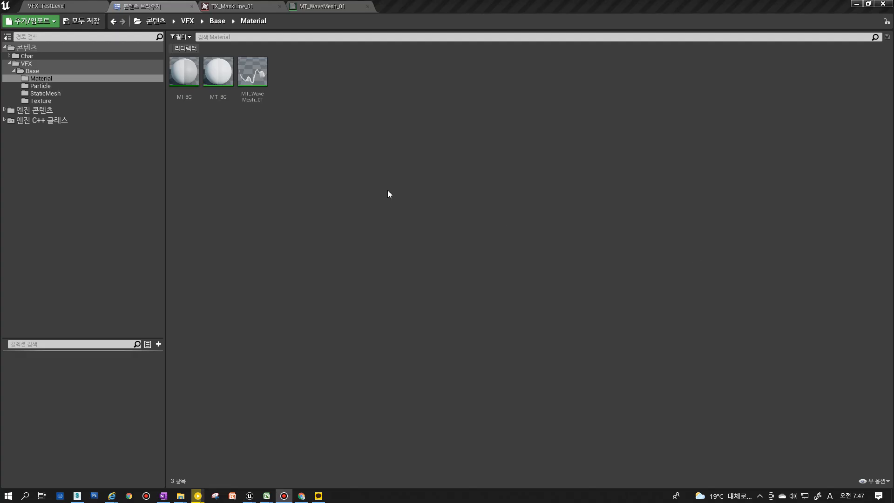
{"action": "left_click", "coordinate": [44, 93]}
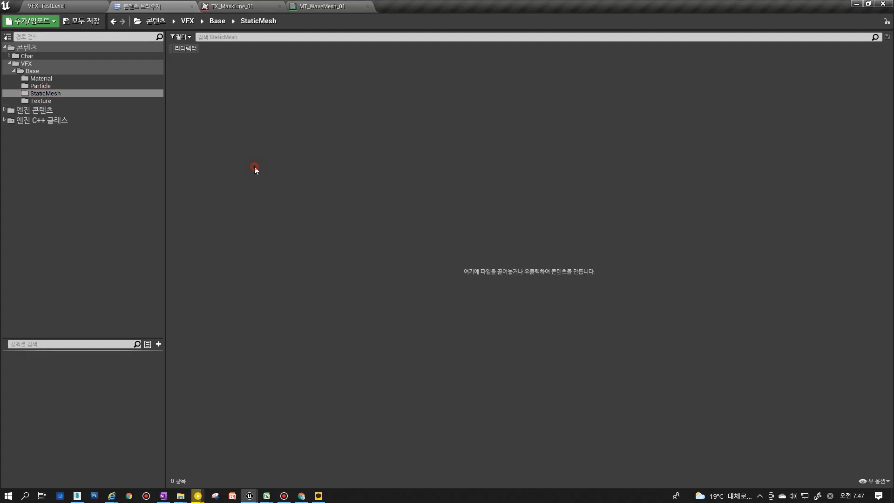
{"action": "right_click", "coordinate": [263, 134]}
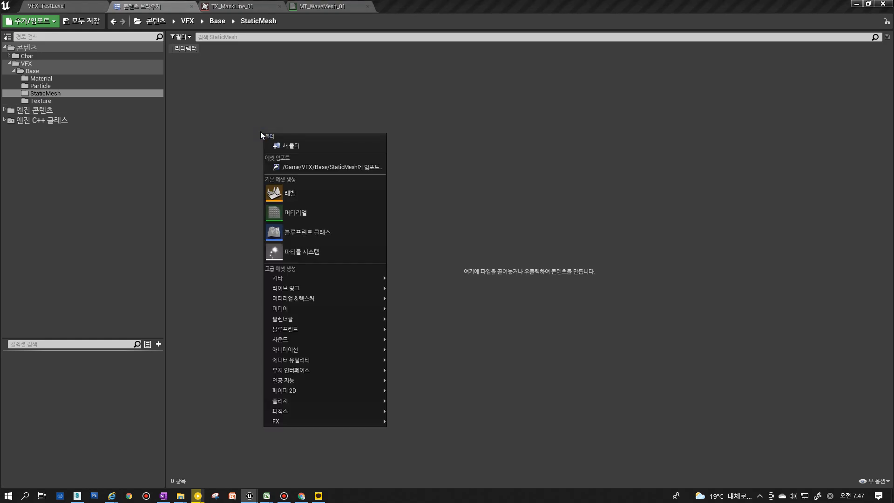
{"action": "left_click", "coordinate": [312, 164]}
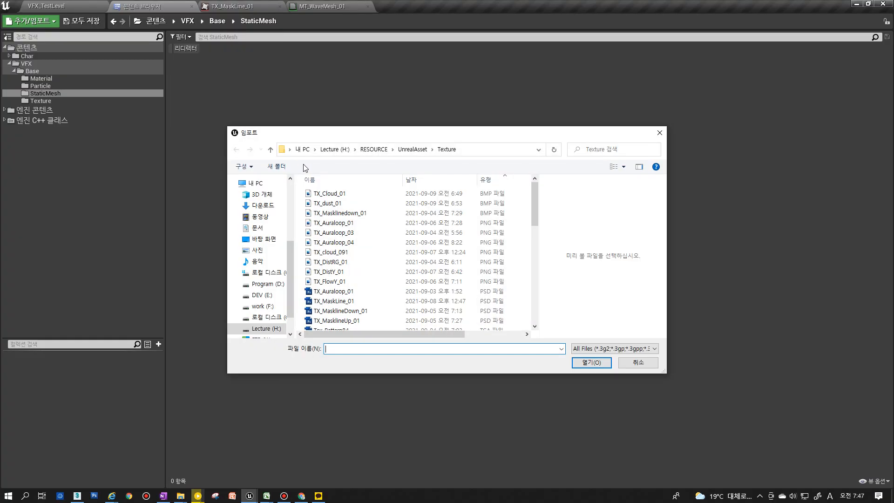
{"action": "left_click", "coordinate": [411, 150]}
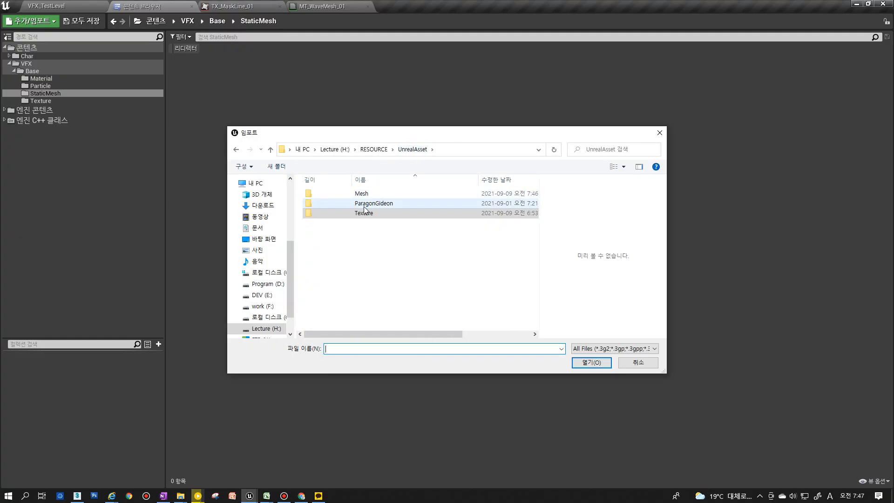
{"action": "double_click", "coordinate": [361, 194]}
{"action": "left_click", "coordinate": [369, 198]}
{"action": "double_click", "coordinate": [390, 198]}
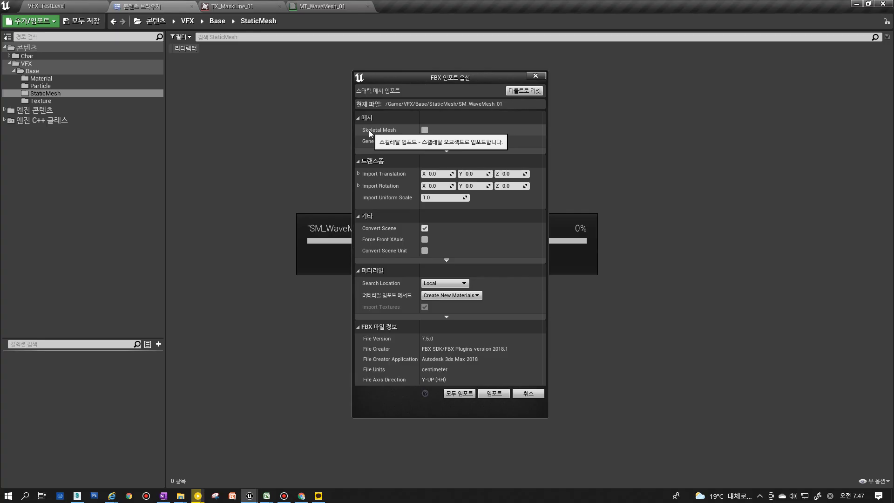
Expand the advanced mesh import options, turn off Generate Missing Collision and leave Static Mesh LODGroup at None.
{"action": "left_click", "coordinate": [446, 151]}
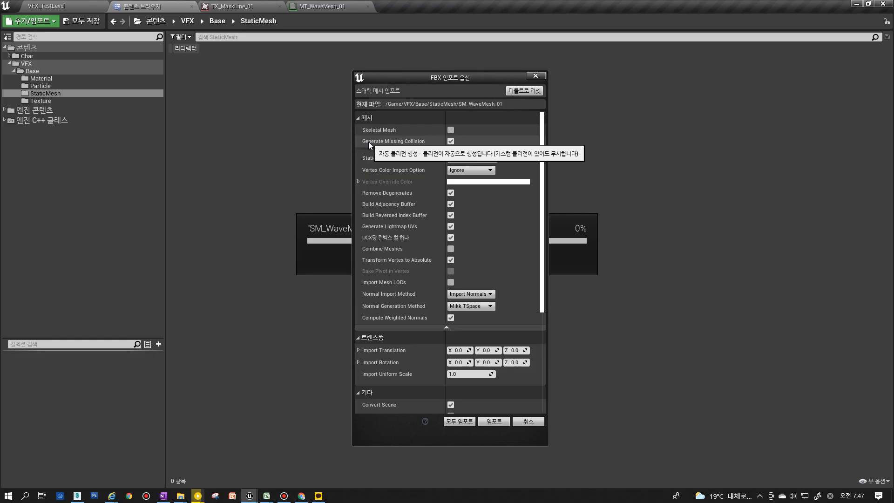
{"action": "left_click", "coordinate": [450, 141]}
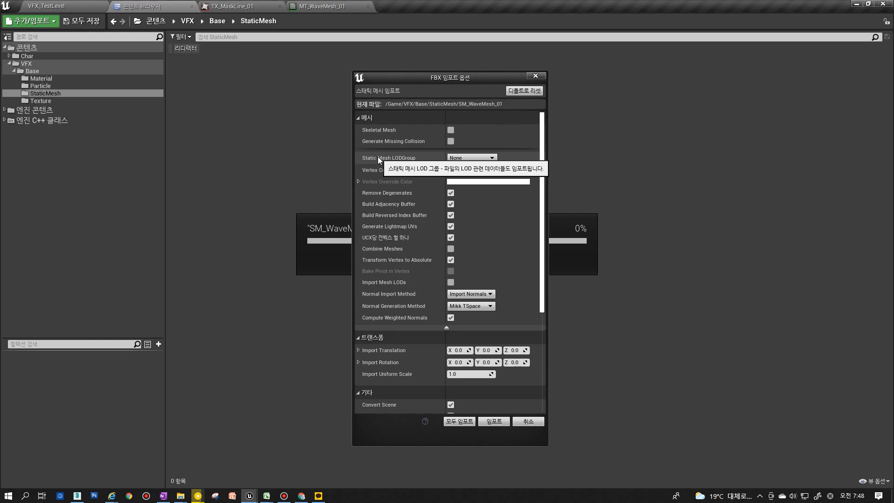
{"action": "left_click", "coordinate": [492, 158]}
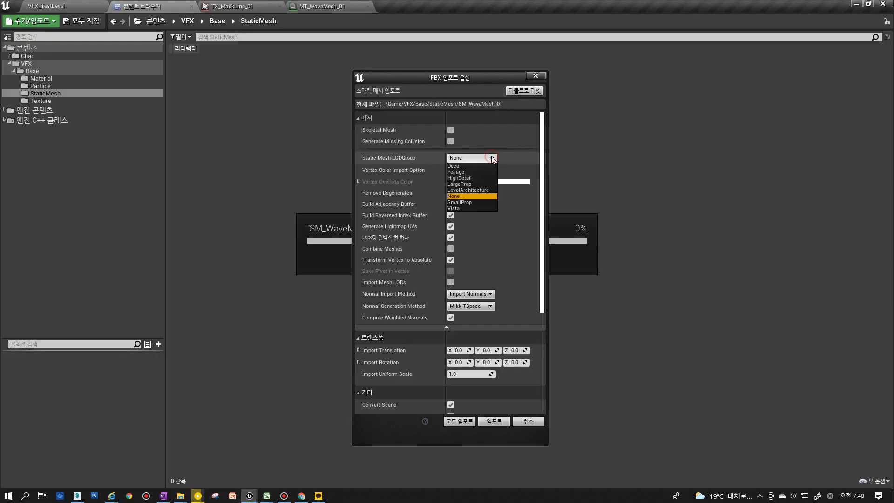
{"action": "left_click", "coordinate": [399, 157]}
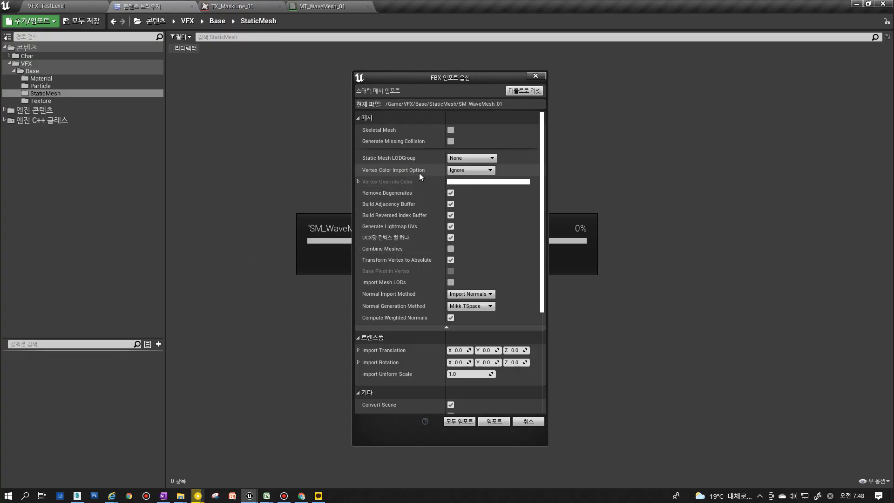
Try the Replace and Override choices for Vertex Color Import Option, inspect the override color channels, and return the option to Ignore.
{"action": "left_click", "coordinate": [471, 171]}
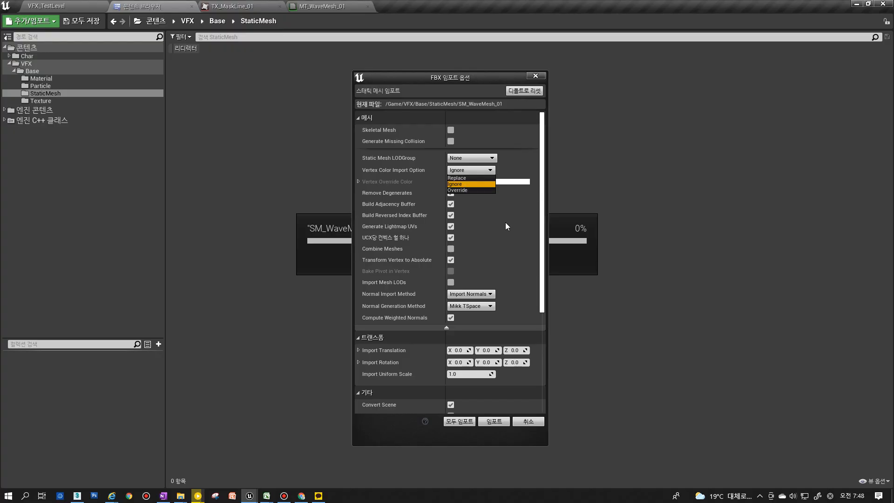
{"action": "left_click", "coordinate": [467, 176]}
{"action": "left_click", "coordinate": [468, 170]}
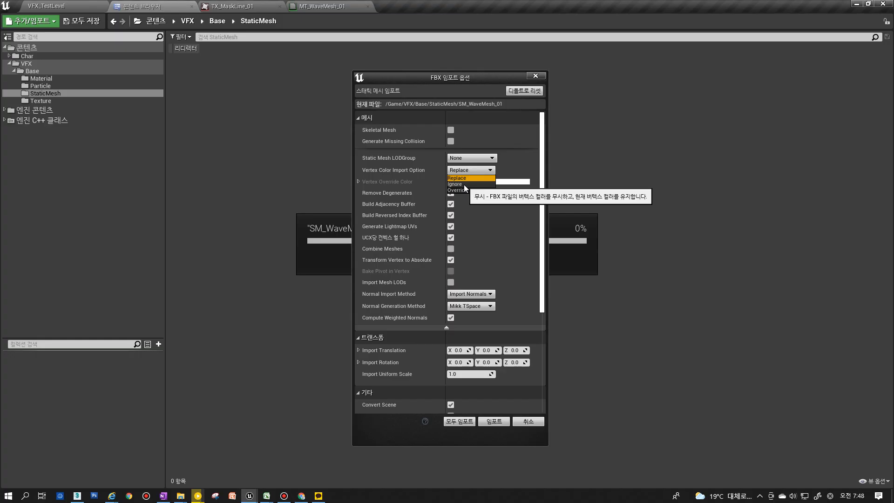
{"action": "left_click", "coordinate": [463, 184]}
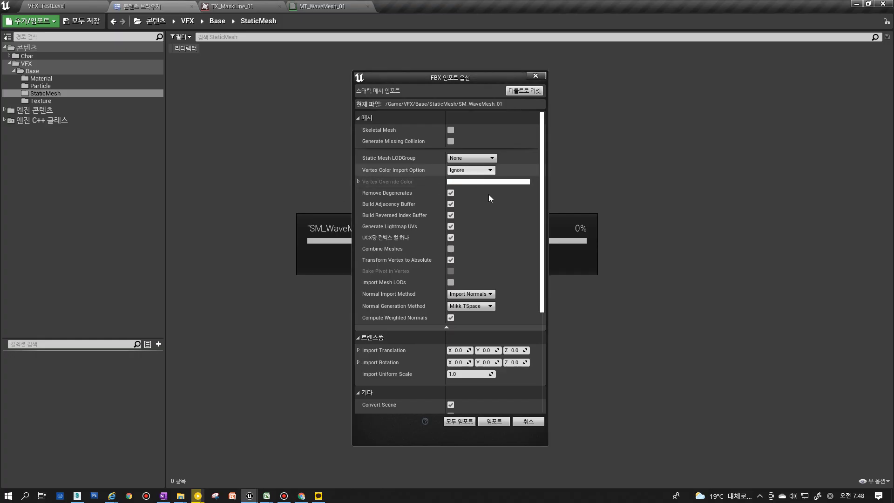
{"action": "left_click", "coordinate": [471, 170]}
{"action": "left_click", "coordinate": [466, 191]}
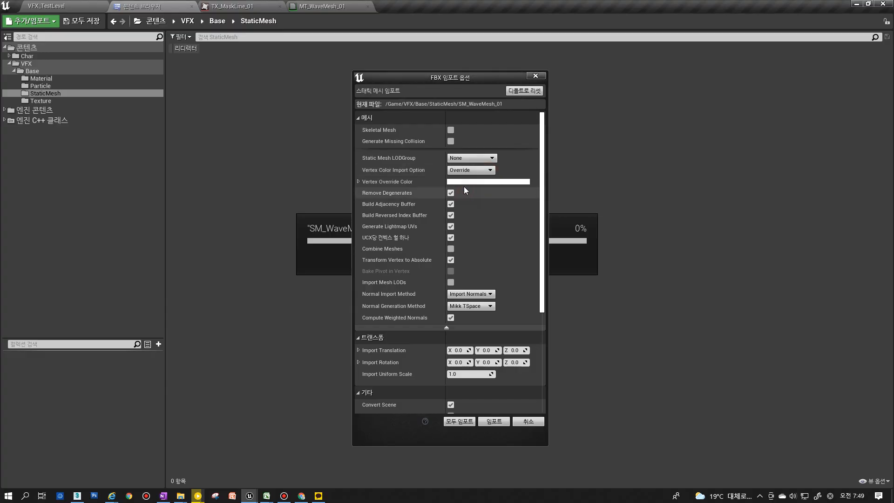
{"action": "left_click", "coordinate": [358, 182]}
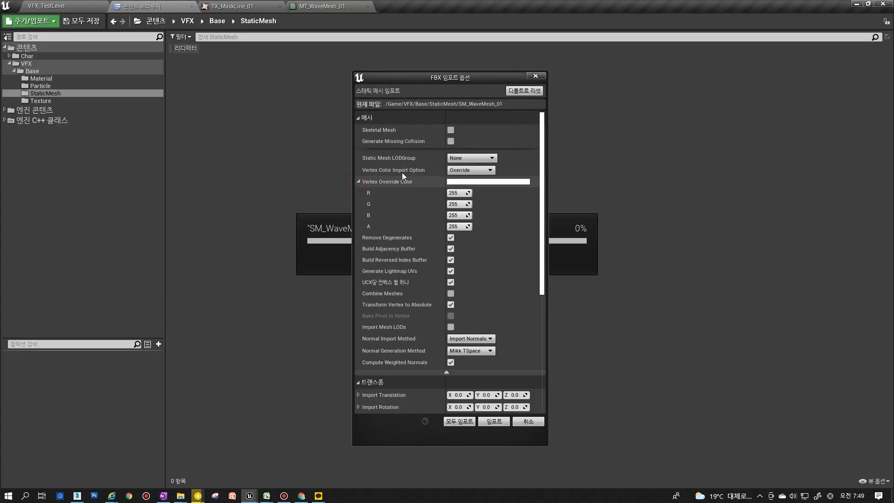
{"action": "left_click", "coordinate": [359, 182]}
{"action": "left_click", "coordinate": [470, 170]}
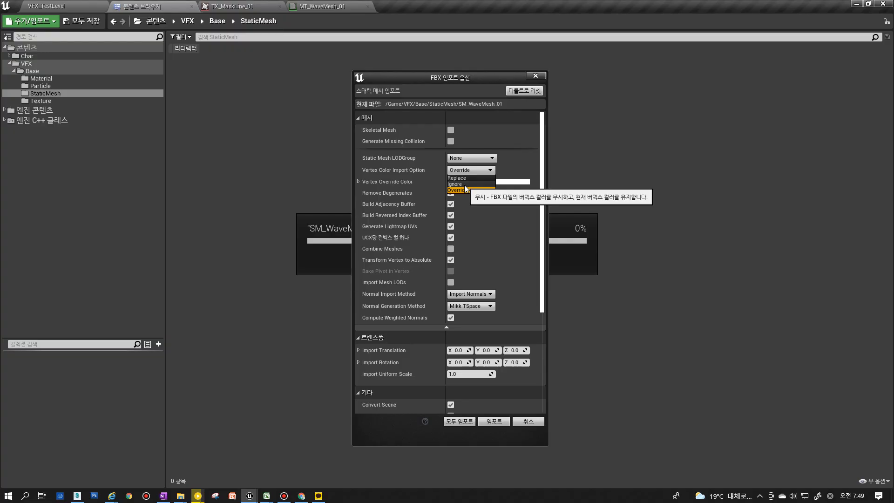
{"action": "left_click", "coordinate": [464, 184]}
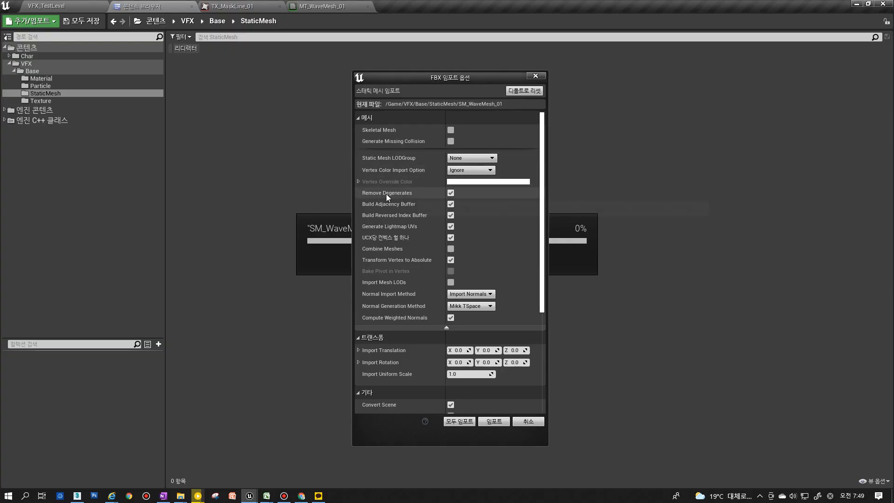
Turn off Generate Lightmap UVs for the SM_WaveMesh_01 import.
{"action": "mouse_move", "coordinate": [387, 193]}
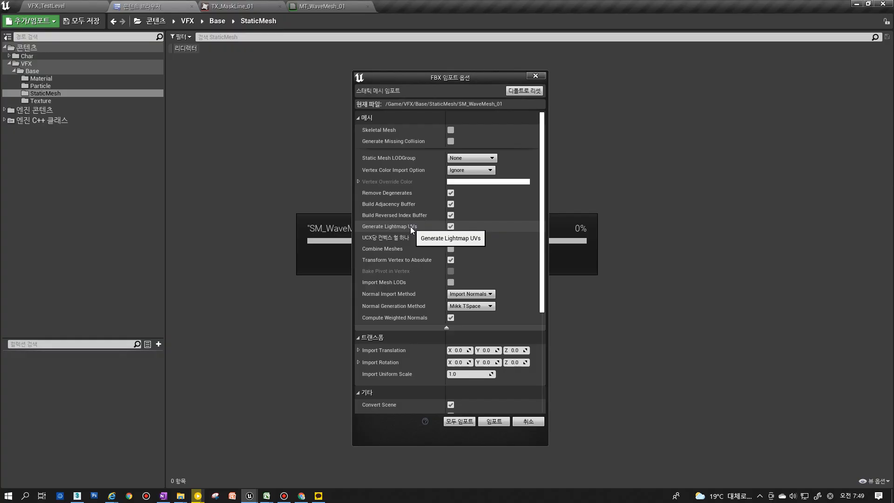
{"action": "left_click", "coordinate": [450, 226]}
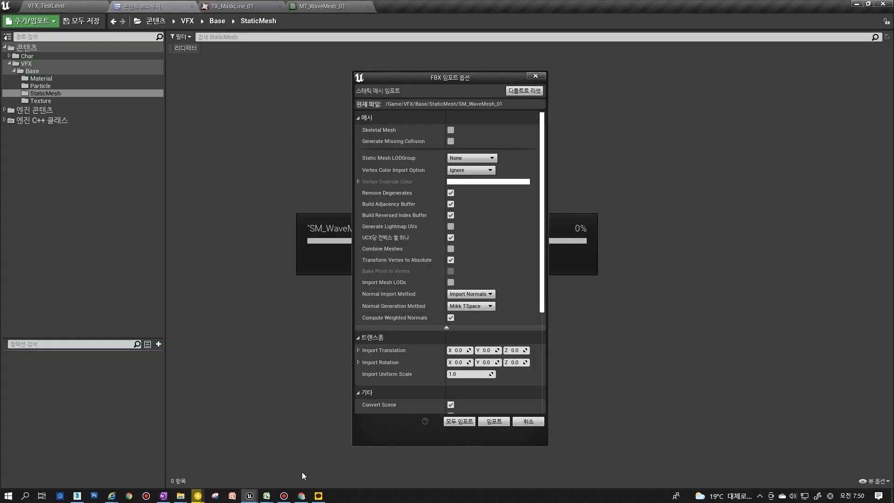
Switch to 3ds Max and add an Edit Normals modifier directly above the disc's Editable Poly base.
{"action": "left_click", "coordinate": [77, 496]}
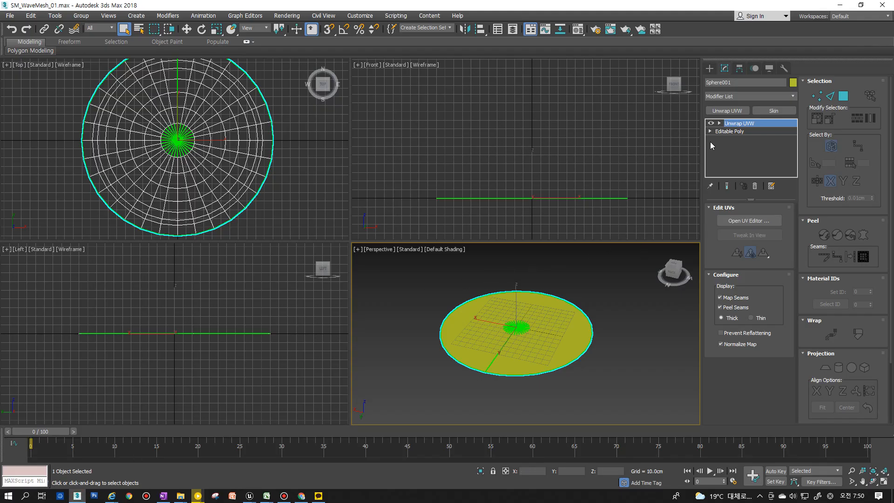
{"action": "left_click", "coordinate": [728, 131]}
{"action": "left_click", "coordinate": [732, 96]}
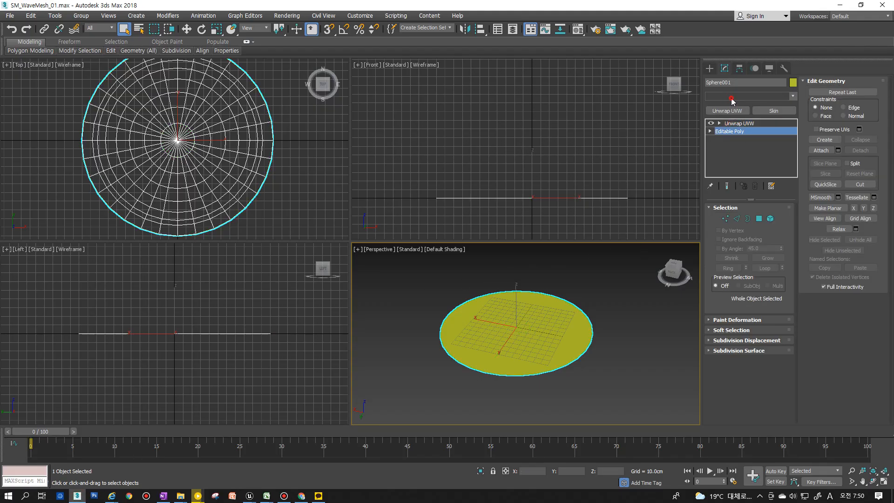
{"action": "key", "text": "n"}
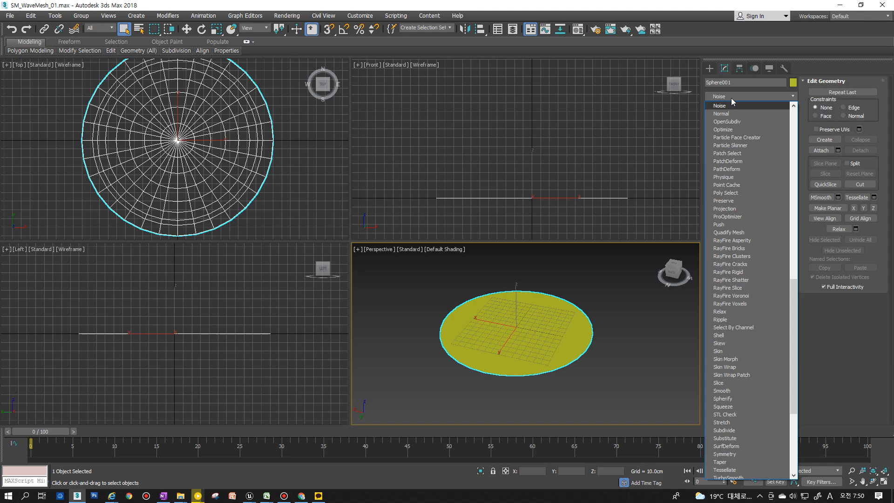
{"action": "key", "text": "r"}
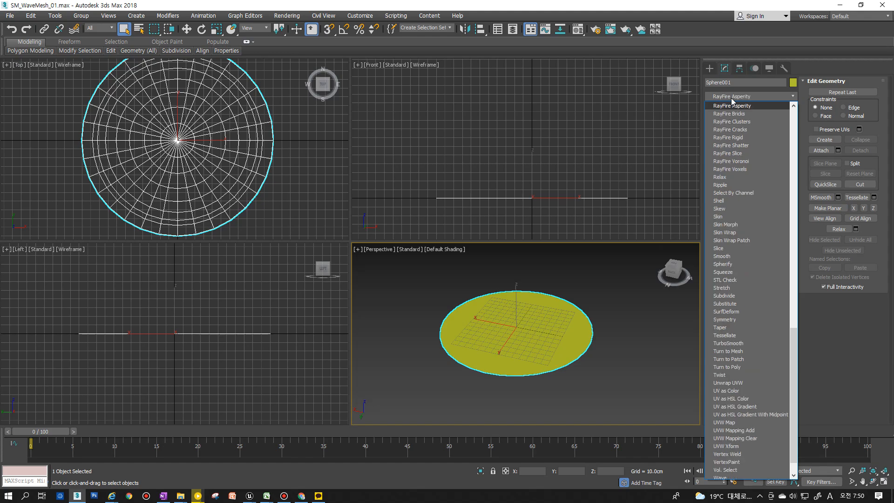
{"action": "left_click", "coordinate": [856, 174]}
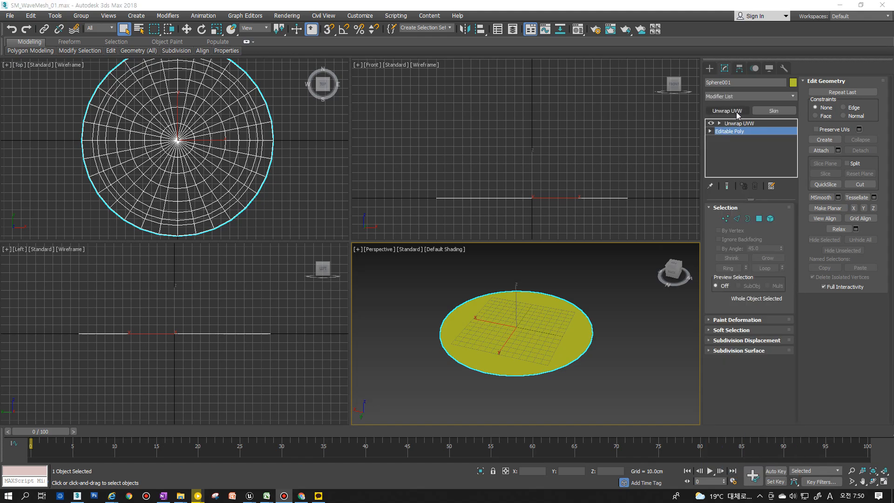
{"action": "left_click", "coordinate": [736, 96]}
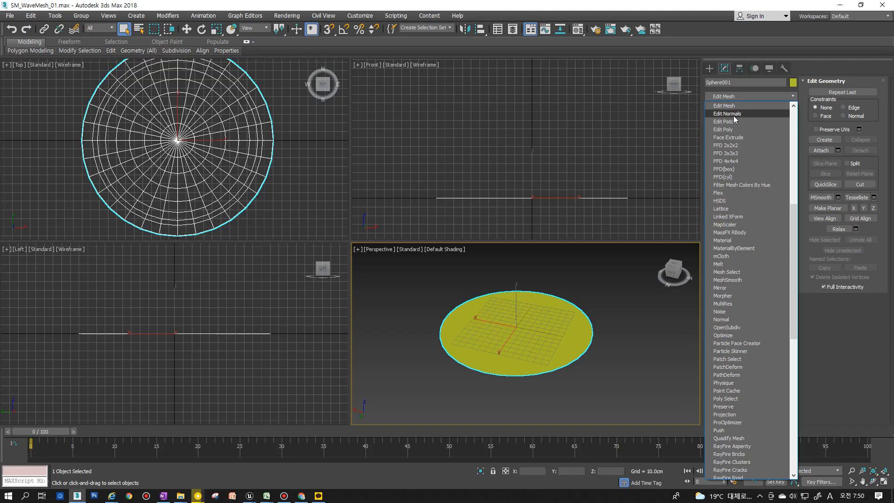
{"action": "left_click", "coordinate": [733, 115]}
Select a single normal on the disc's rim and examine the direction of the normals from close up and farther away.
{"action": "scroll", "coordinate": [528, 339], "scroll_direction": "up", "scroll_amount": 3}
{"action": "middle_click_drag", "start_coordinate": [533, 361], "coordinate": [565, 352], "text": "alt"}
{"action": "scroll", "coordinate": [565, 352], "scroll_direction": "up", "scroll_amount": 4}
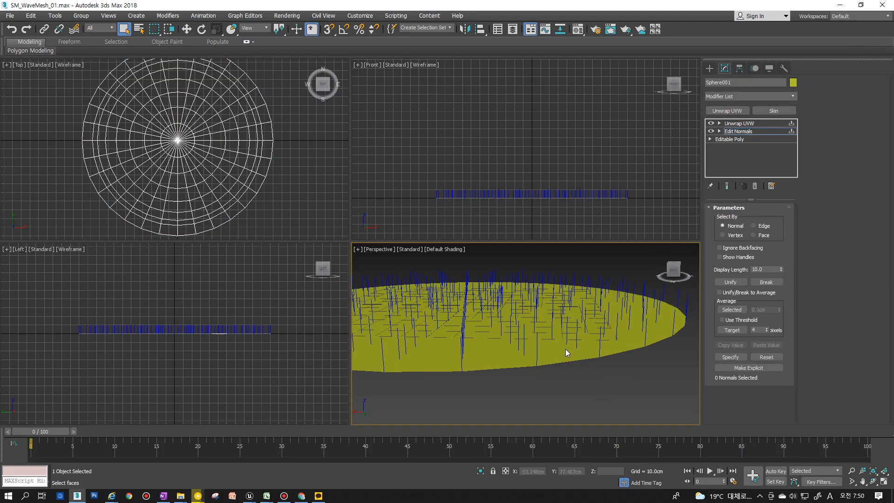
{"action": "scroll", "coordinate": [573, 339], "scroll_direction": "up", "scroll_amount": 5}
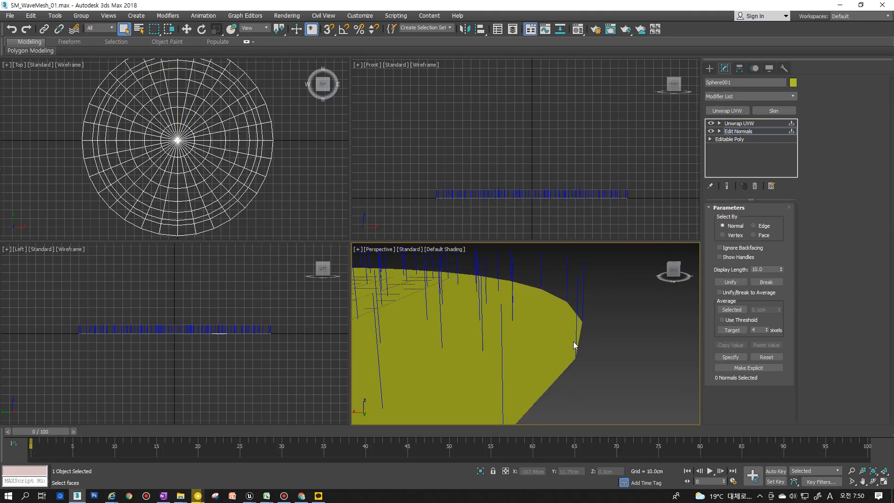
{"action": "left_click", "coordinate": [576, 357]}
{"action": "scroll", "coordinate": [577, 364], "scroll_direction": "down", "scroll_amount": 5}
{"action": "scroll", "coordinate": [569, 368], "scroll_direction": "up", "scroll_amount": 5}
{"action": "scroll", "coordinate": [563, 376], "scroll_direction": "up", "scroll_amount": 2}
{"action": "scroll", "coordinate": [556, 371], "scroll_direction": "down", "scroll_amount": 1}
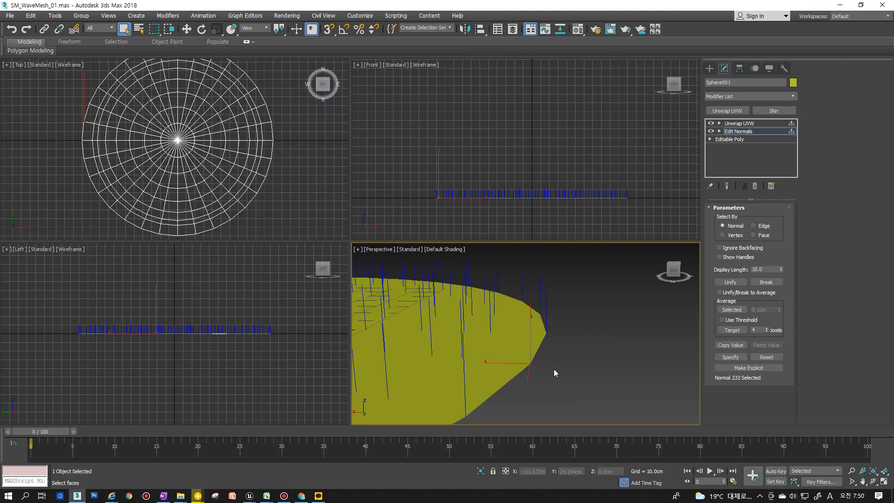
{"action": "middle_click_drag", "start_coordinate": [525, 367], "coordinate": [551, 356]}
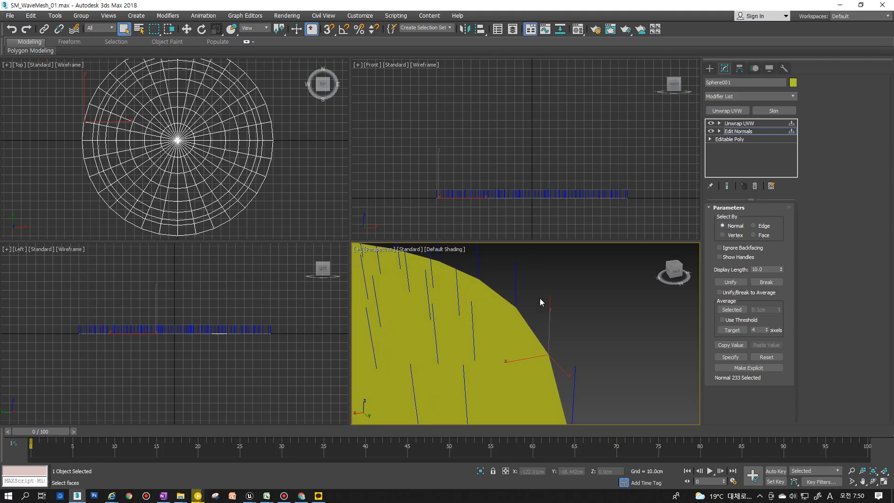
{"action": "scroll", "coordinate": [549, 309], "scroll_direction": "down", "scroll_amount": 7}
{"action": "scroll", "coordinate": [551, 321], "scroll_direction": "up", "scroll_amount": 6}
{"action": "mouse_move", "coordinate": [558, 337]}
{"action": "middle_mouse_down", "text": "alt"}
{"action": "mouse_move", "coordinate": [539, 318]}
{"action": "mouse_move", "coordinate": [552, 322]}
{"action": "middle_mouse_up", "text": "alt"}
{"action": "scroll", "coordinate": [533, 291], "scroll_direction": "down", "scroll_amount": 6}
{"action": "scroll", "coordinate": [555, 321], "scroll_direction": "up", "scroll_amount": 10}
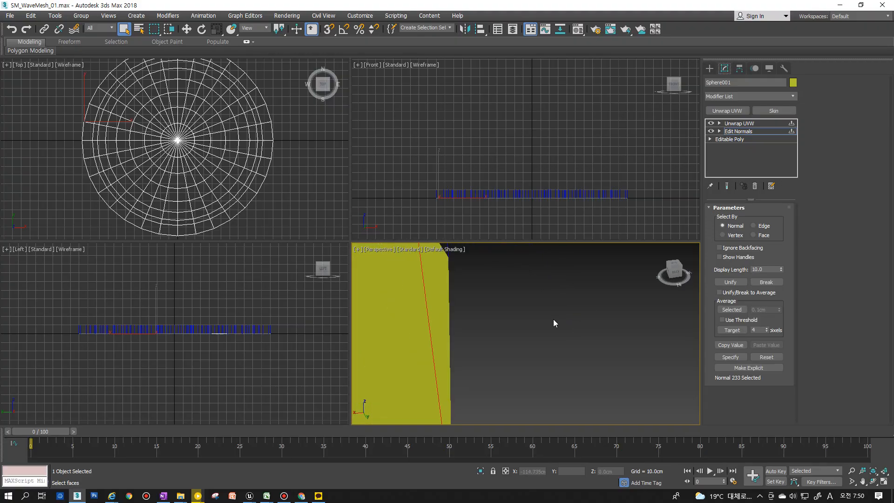
{"action": "scroll", "coordinate": [557, 321], "scroll_direction": "down", "scroll_amount": 5}
{"action": "scroll", "coordinate": [548, 328], "scroll_direction": "up", "scroll_amount": 2}
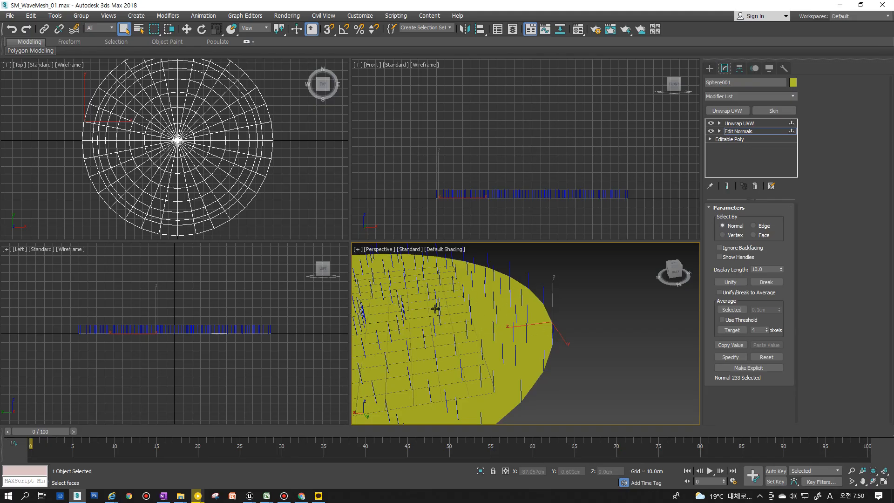
{"action": "middle_click_drag", "start_coordinate": [574, 345], "coordinate": [553, 331], "text": "alt"}
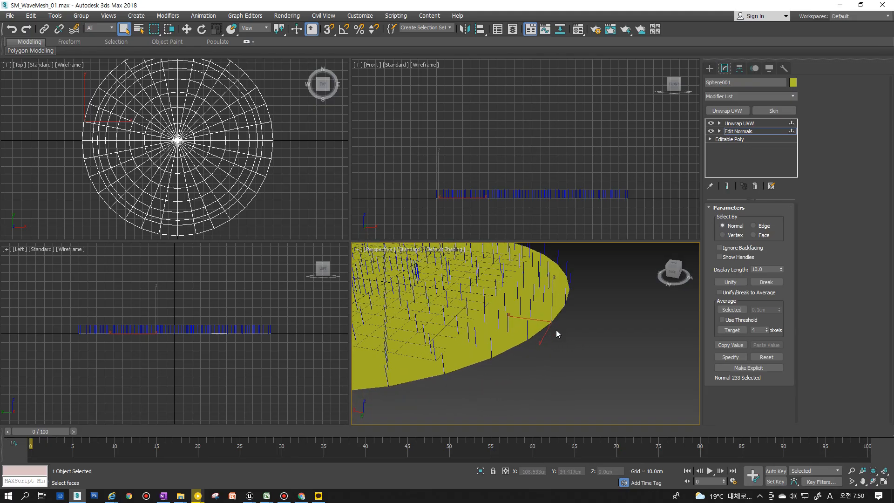
Clear the single-normal selection and select all normals of the disc.
{"action": "left_click", "coordinate": [599, 306]}
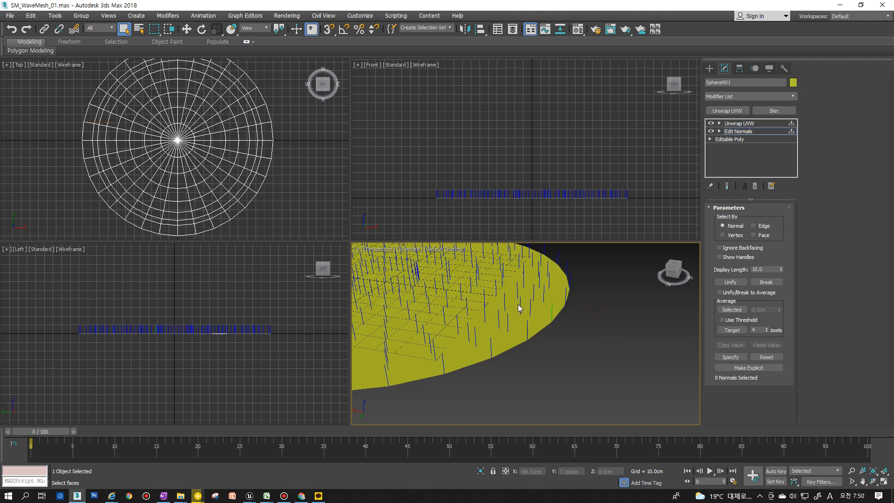
{"action": "scroll", "coordinate": [516, 307], "scroll_direction": "down", "scroll_amount": 6}
{"action": "left_click_drag", "start_coordinate": [603, 285], "coordinate": [420, 369]}
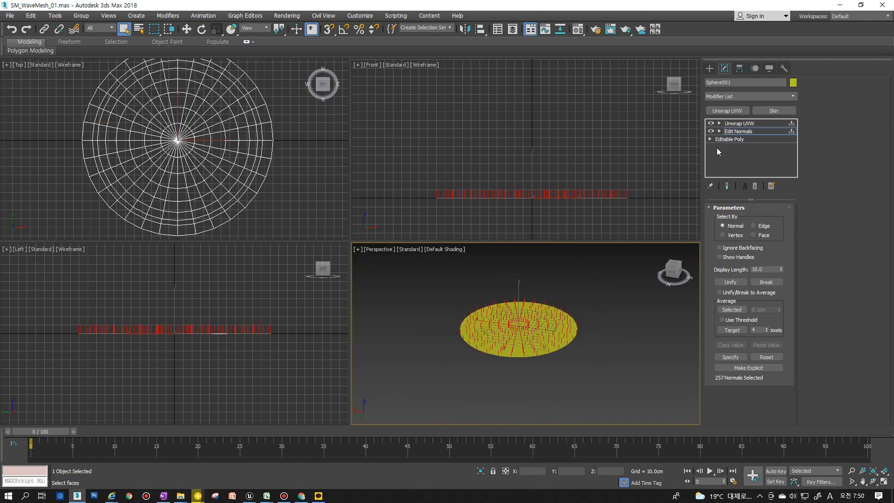
Break the normals of the whole disc with Edit Normals, and delete that modifier from the stack after viewing them.
{"action": "left_click", "coordinate": [738, 131]}
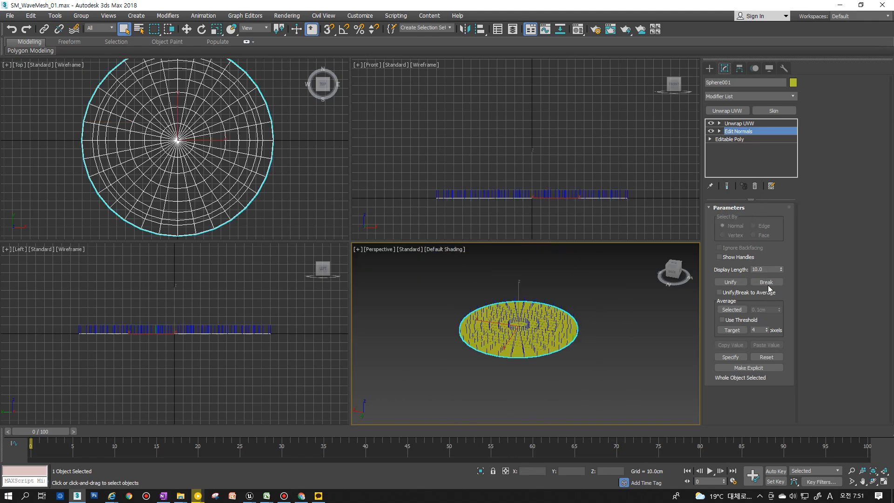
{"action": "left_click", "coordinate": [766, 281]}
{"action": "scroll", "coordinate": [569, 334], "scroll_direction": "up", "scroll_amount": 5}
{"action": "middle_click_drag", "start_coordinate": [569, 334], "coordinate": [619, 327]}
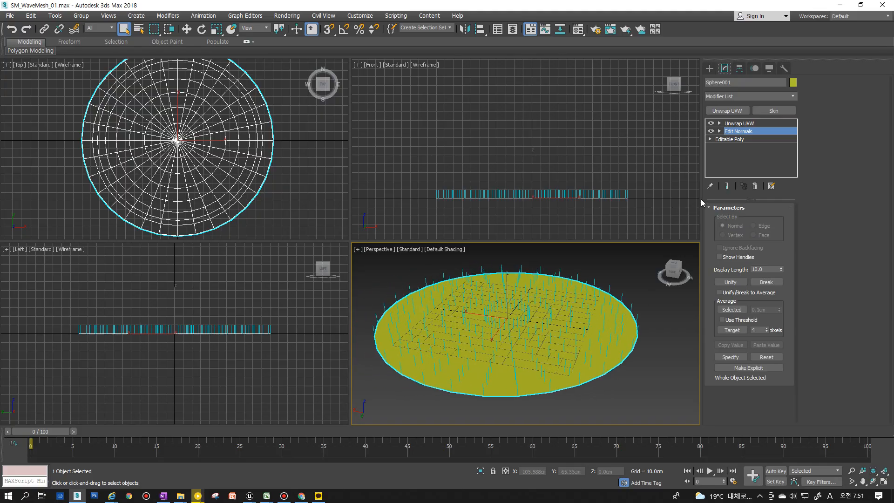
{"action": "left_click", "coordinate": [754, 186]}
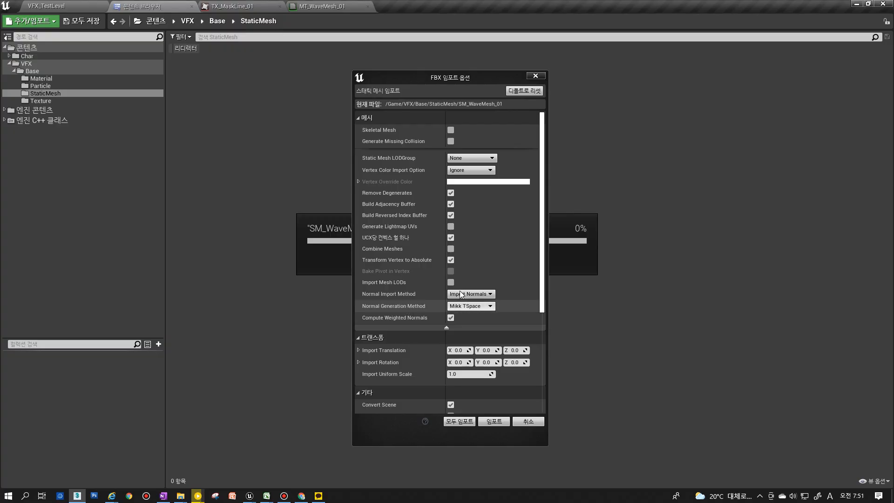
Back in Unreal Editor, review the Normal Import Method and Normal Generation Method choices, keeping Import Normals and Mikk TSpace.
{"action": "left_click", "coordinate": [474, 294]}
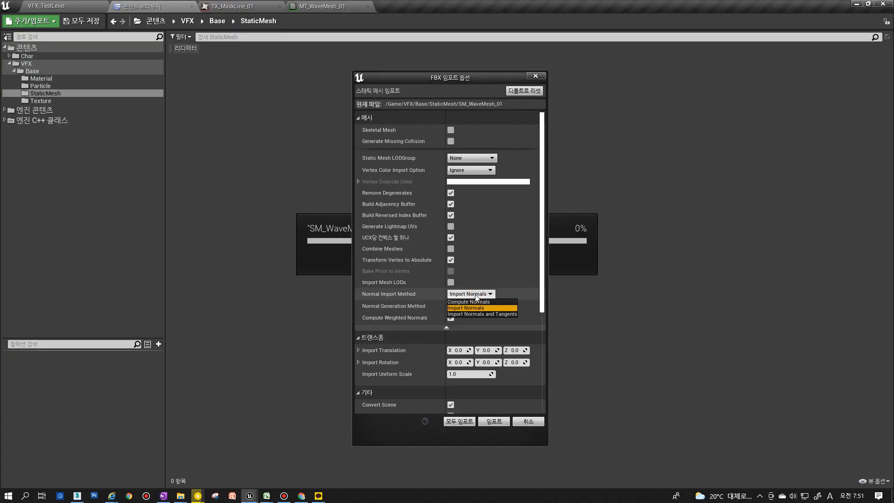
{"action": "left_click", "coordinate": [416, 295]}
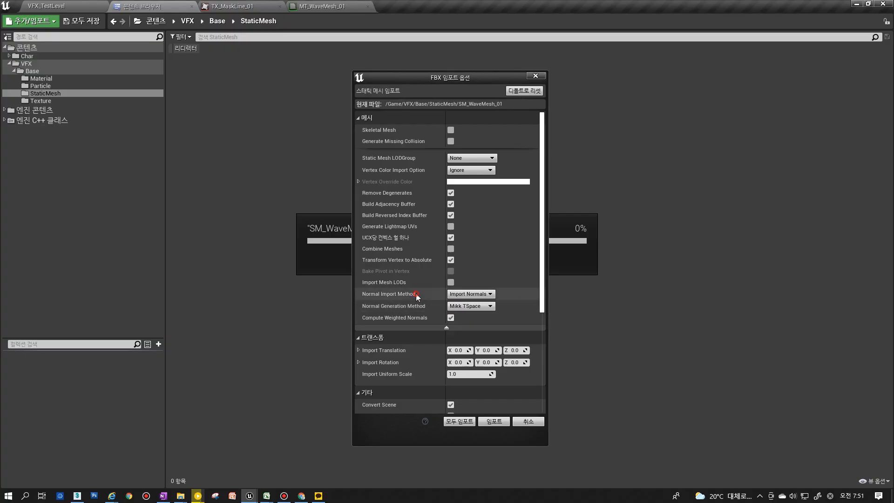
{"action": "left_click", "coordinate": [460, 308]}
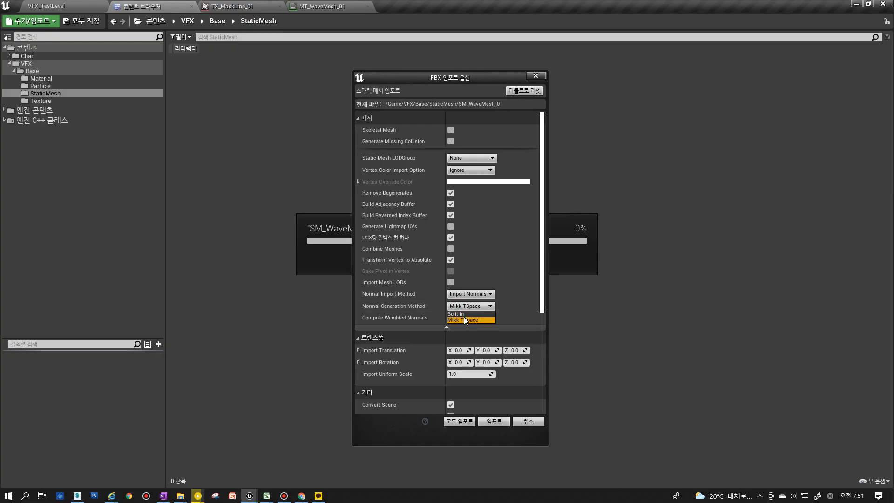
{"action": "left_click", "coordinate": [394, 309]}
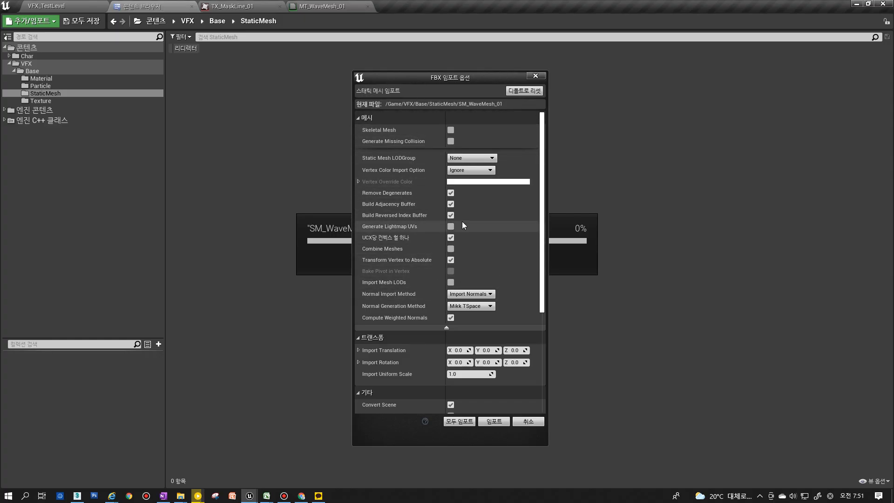
Expand the advanced material import options, set the material import method to Do Not Create Material and turn off Import Textures.
{"action": "scroll", "coordinate": [492, 227], "scroll_direction": "down", "scroll_amount": 5}
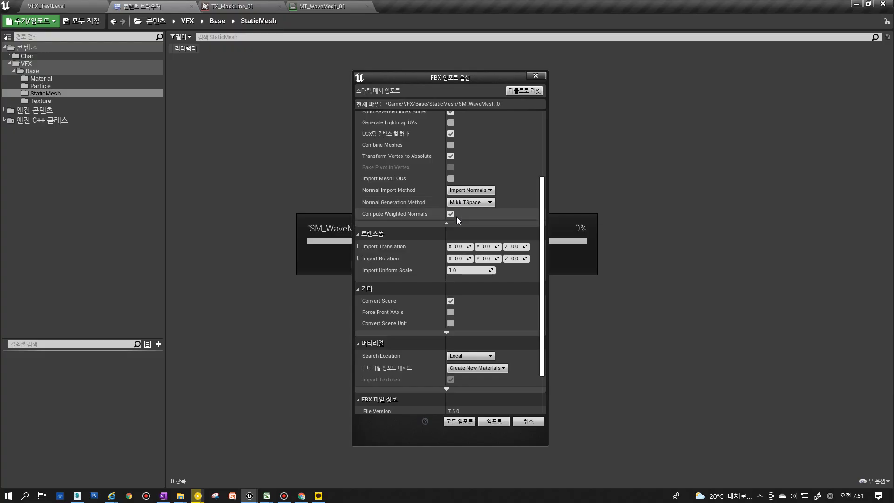
{"action": "scroll", "coordinate": [456, 217], "scroll_direction": "down", "scroll_amount": 2}
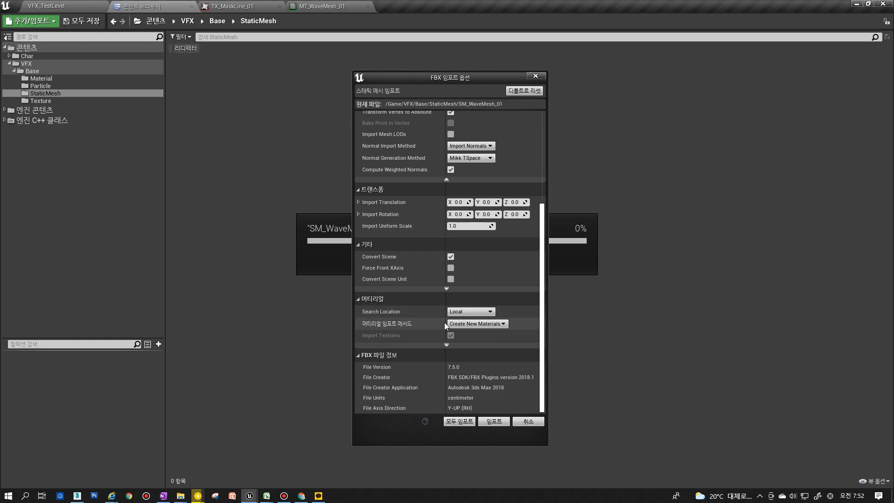
{"action": "left_click", "coordinate": [446, 345]}
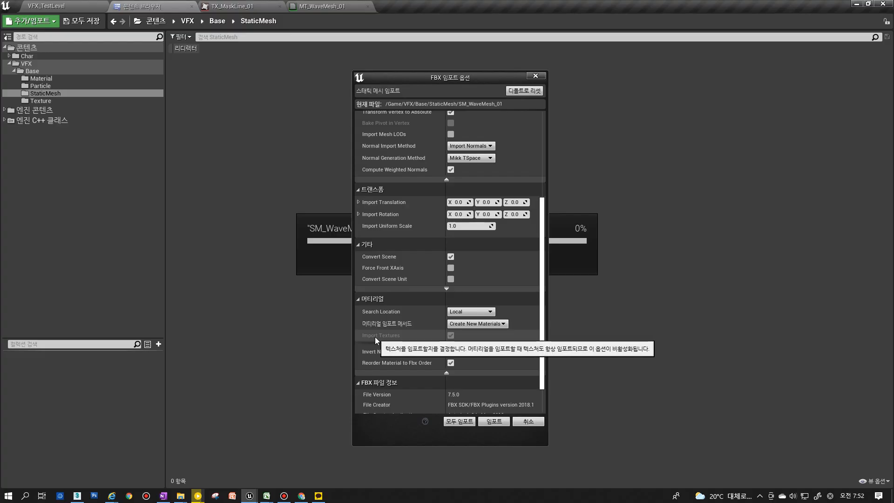
{"action": "left_click", "coordinate": [77, 495]}
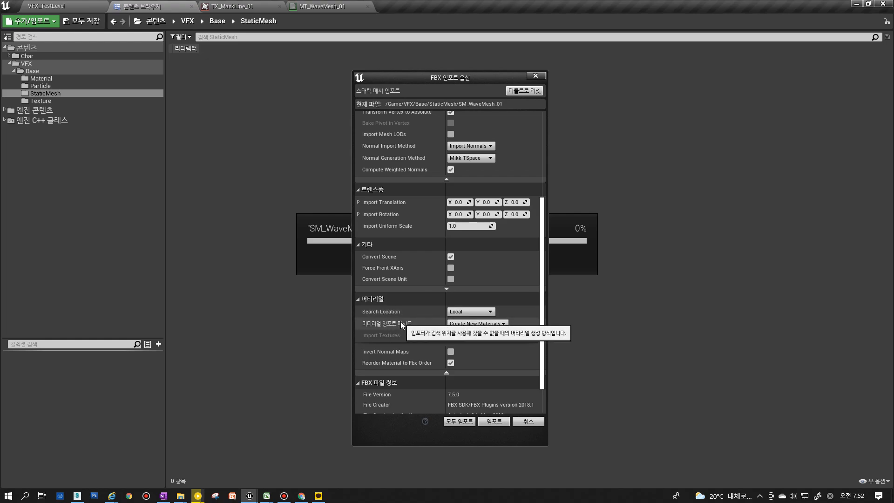
{"action": "left_click", "coordinate": [468, 325]}
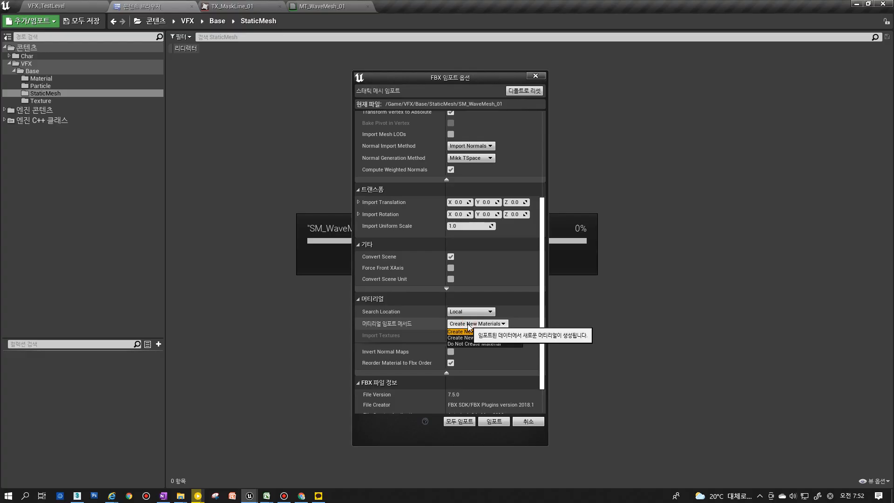
{"action": "left_click", "coordinate": [482, 344]}
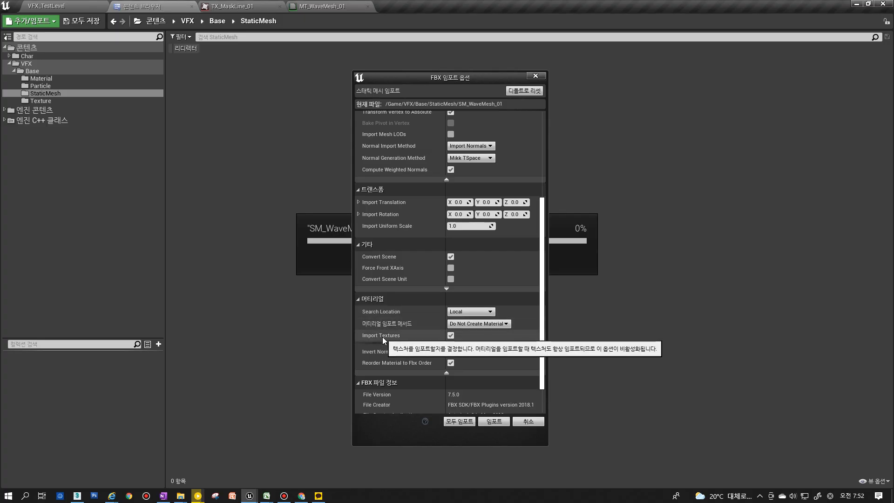
{"action": "left_click", "coordinate": [451, 335]}
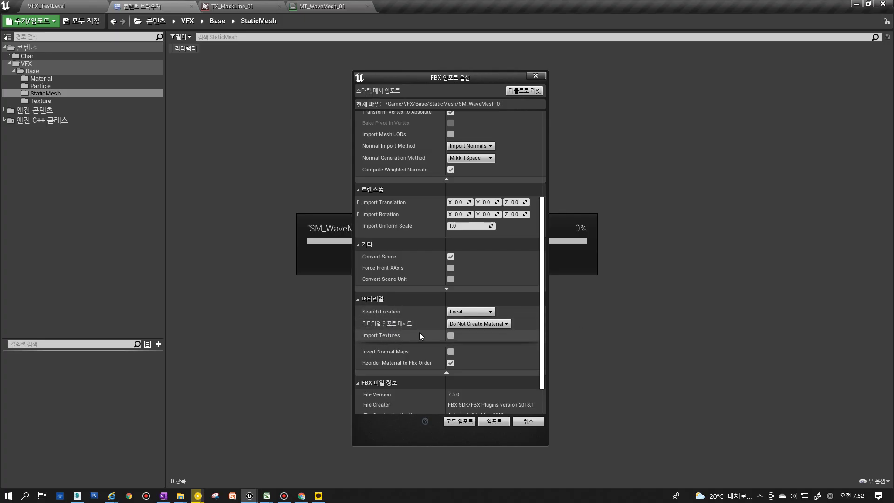
Review the FBX file information and the advanced miscellaneous options, and import SM_WaveMesh_01 with these settings.
{"action": "scroll", "coordinate": [426, 331], "scroll_direction": "down", "scroll_amount": 2}
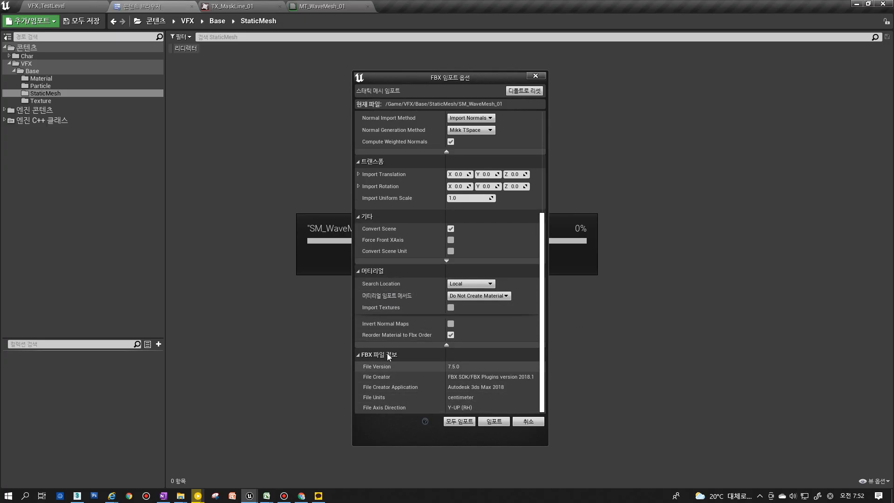
{"action": "left_click", "coordinate": [446, 260]}
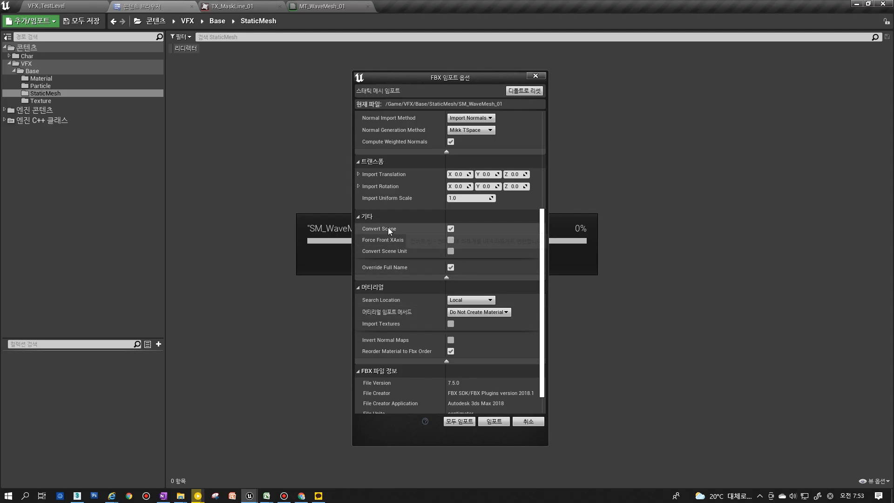
{"action": "scroll", "coordinate": [428, 345], "scroll_direction": "down", "scroll_amount": 1}
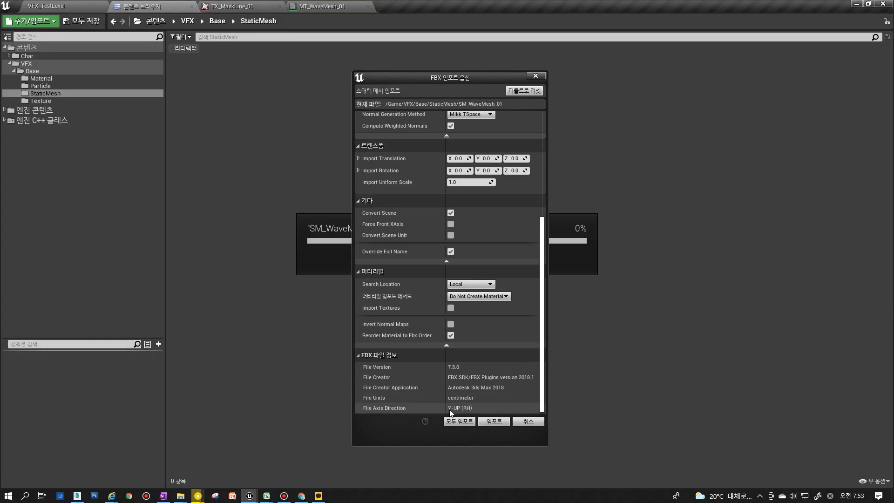
{"action": "left_click", "coordinate": [493, 421]}
Open the imported SM_WaveMesh_01 to inspect the disc up close, and return to the VFX_TestLevel level.
{"action": "double_click", "coordinate": [183, 79]}
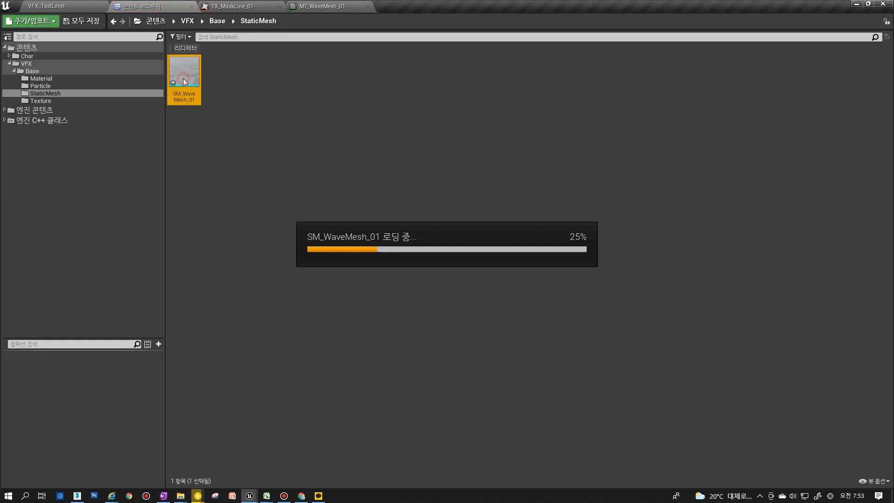
{"action": "right_click_drag", "start_coordinate": [405, 244], "coordinate": [405, 302]}
{"action": "scroll", "coordinate": [407, 251], "scroll_direction": "up", "scroll_amount": 5}
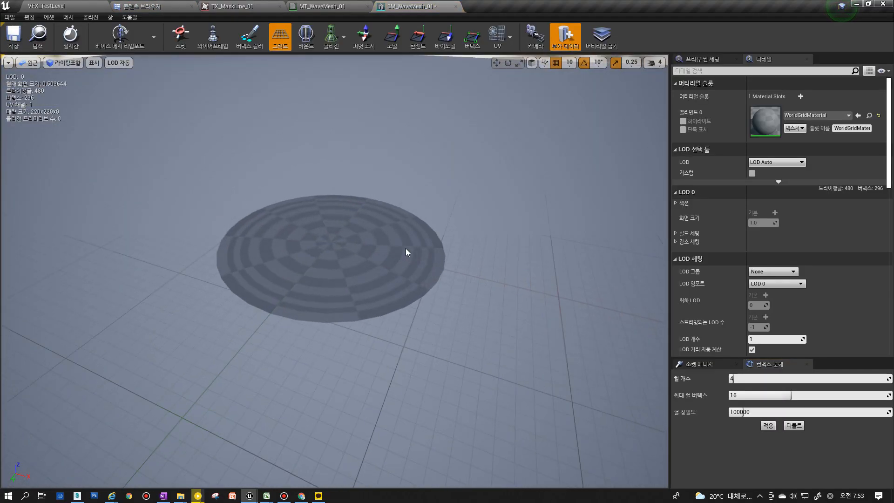
{"action": "left_click", "coordinate": [51, 5]}
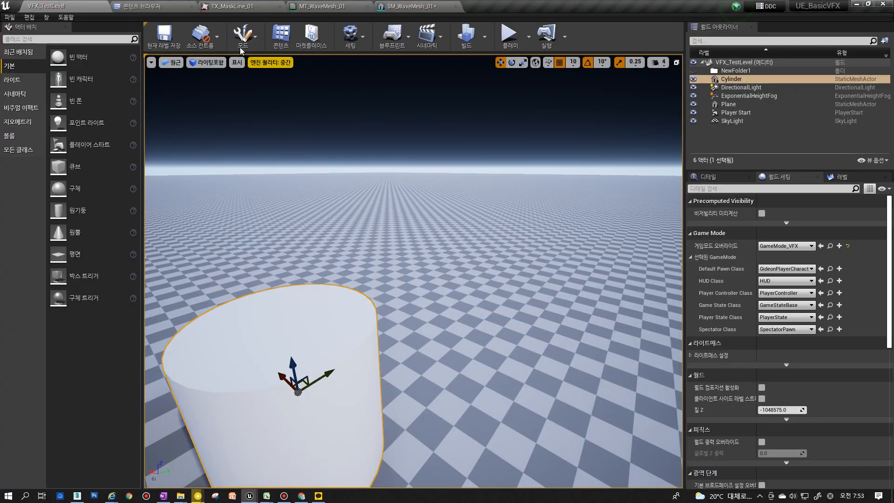
Import the SM_WaveMesh_01 FBX into the StaticMesh folder again, agreeing to overwrite the existing asset.
{"action": "left_click", "coordinate": [142, 6]}
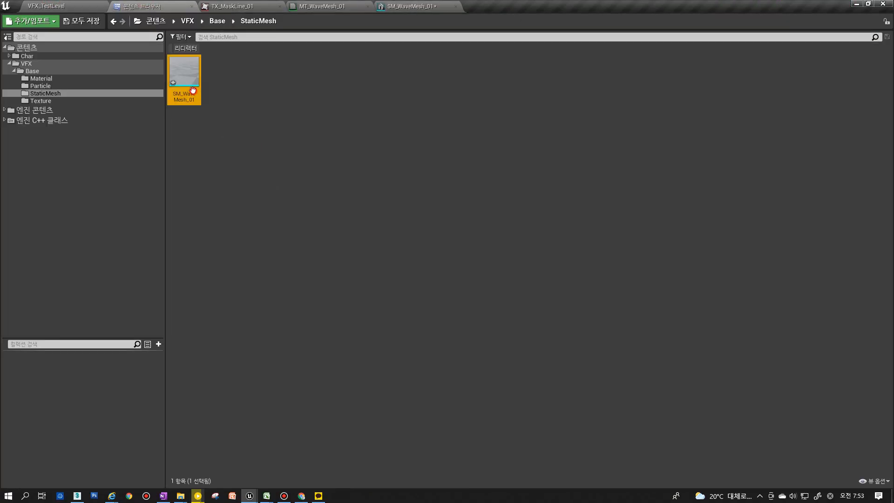
{"action": "right_click", "coordinate": [283, 122]}
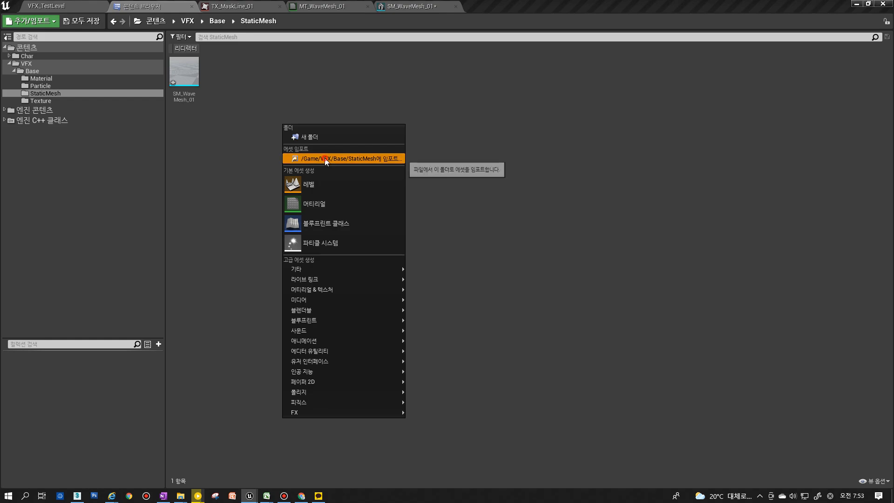
{"action": "left_click", "coordinate": [326, 158]}
{"action": "left_click", "coordinate": [370, 196]}
{"action": "double_click", "coordinate": [369, 196]}
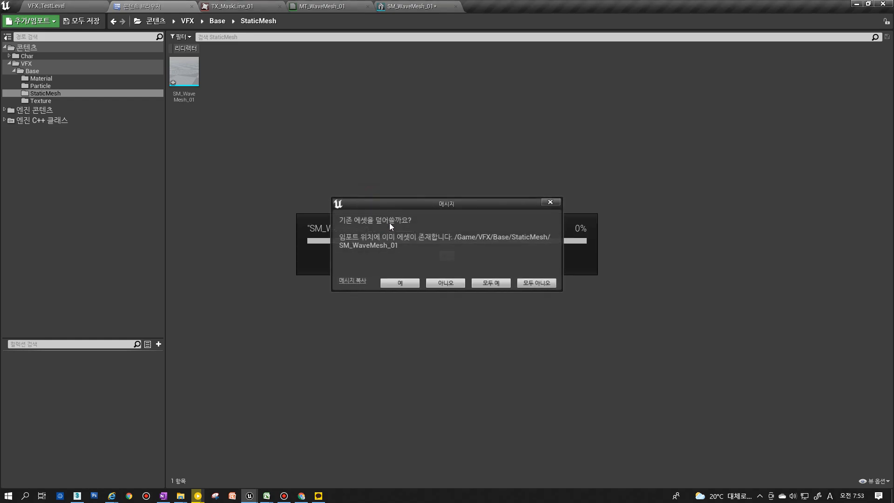
{"action": "left_click", "coordinate": [490, 283]}
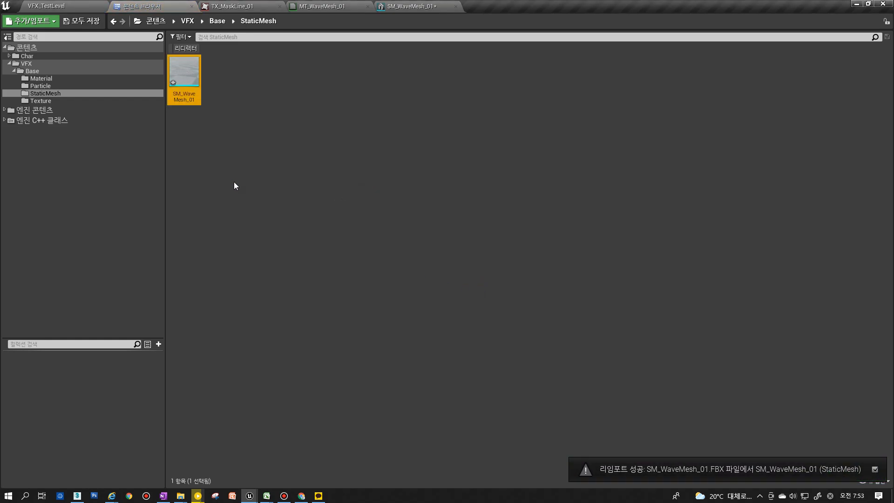
{"action": "right_click", "coordinate": [186, 92]}
{"action": "left_click", "coordinate": [181, 83]}
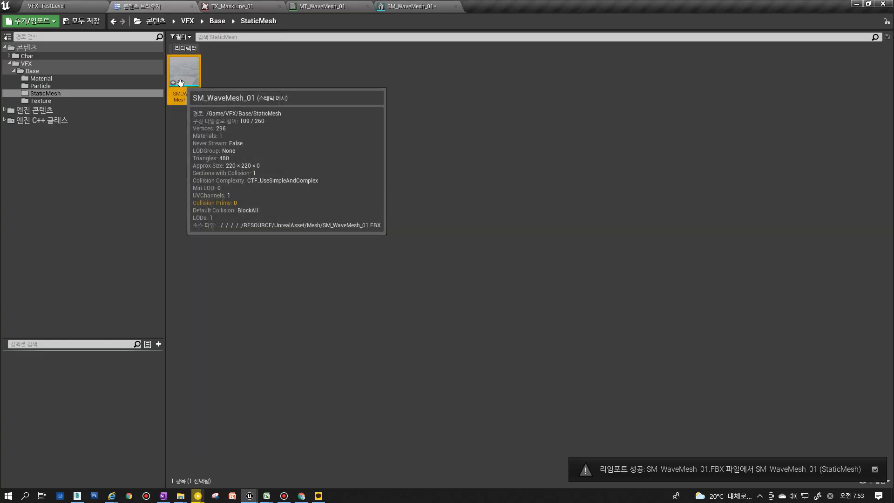
{"action": "right_click", "coordinate": [254, 81]}
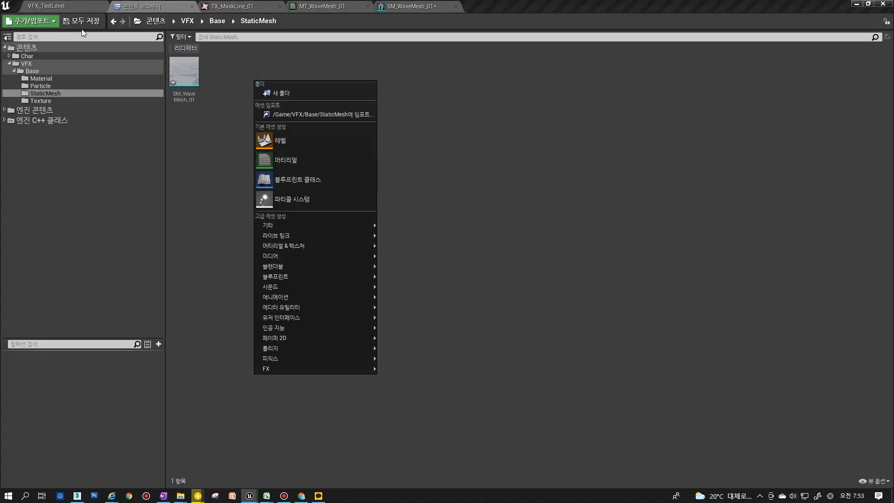
{"action": "left_click", "coordinate": [44, 23]}
{"action": "left_click", "coordinate": [75, 82]}
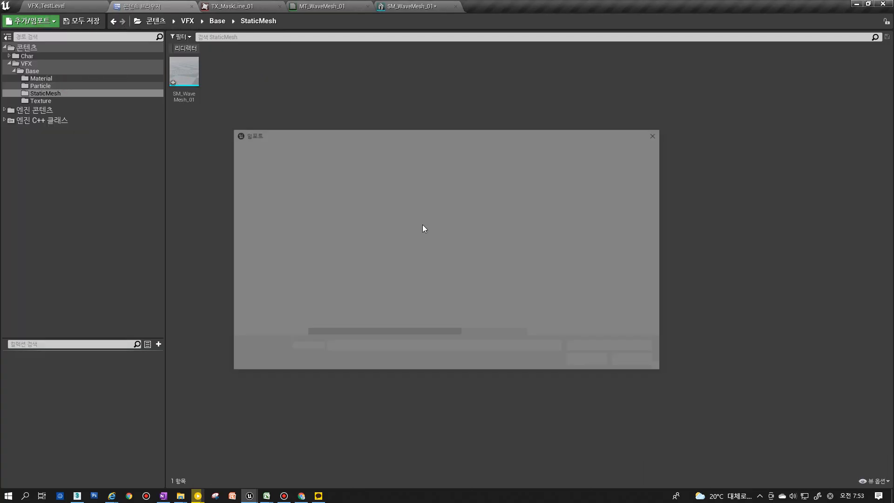
{"action": "double_click", "coordinate": [399, 199]}
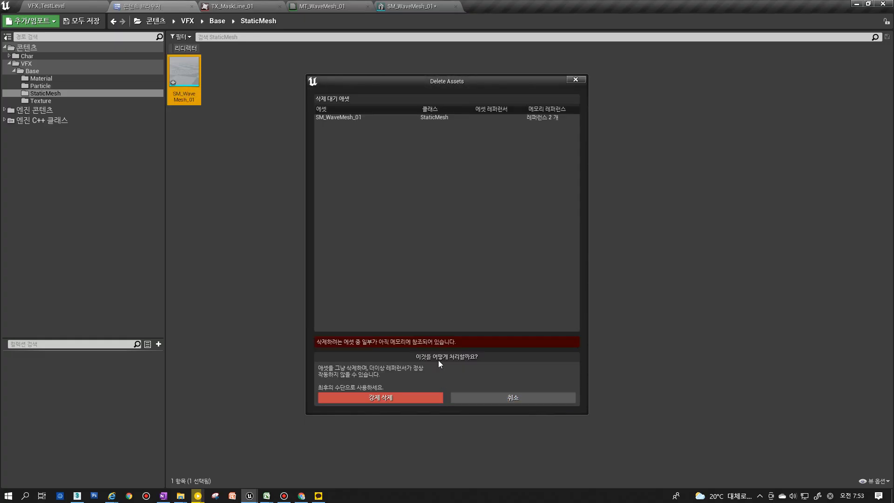
{"action": "left_click", "coordinate": [491, 399]}
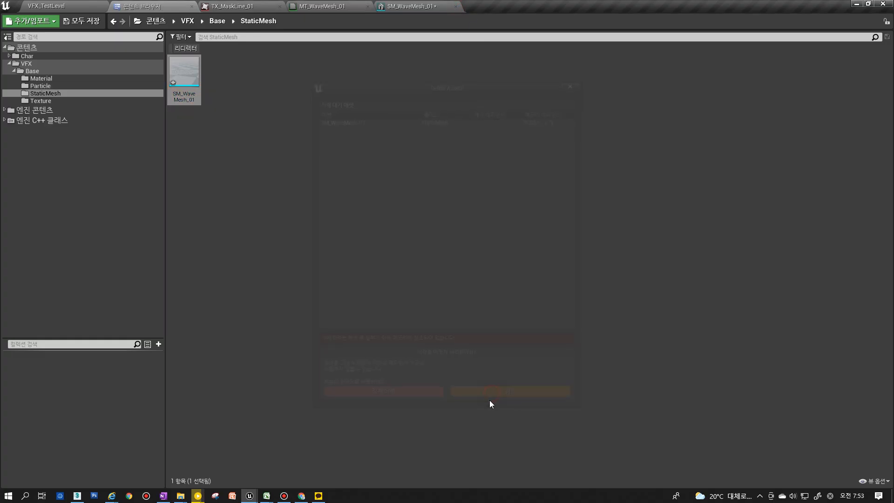
Close the SM_WaveMesh_01 mesh editor, save all changed content, and delete the SM_WaveMesh_01 asset from the StaticMesh folder.
{"action": "left_click", "coordinate": [423, 7]}
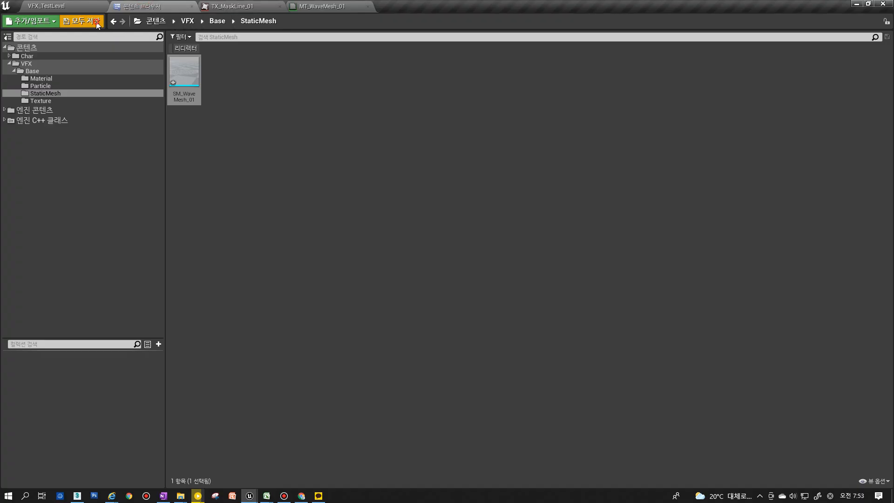
{"action": "left_click", "coordinate": [98, 21]}
{"action": "left_click", "coordinate": [546, 335]}
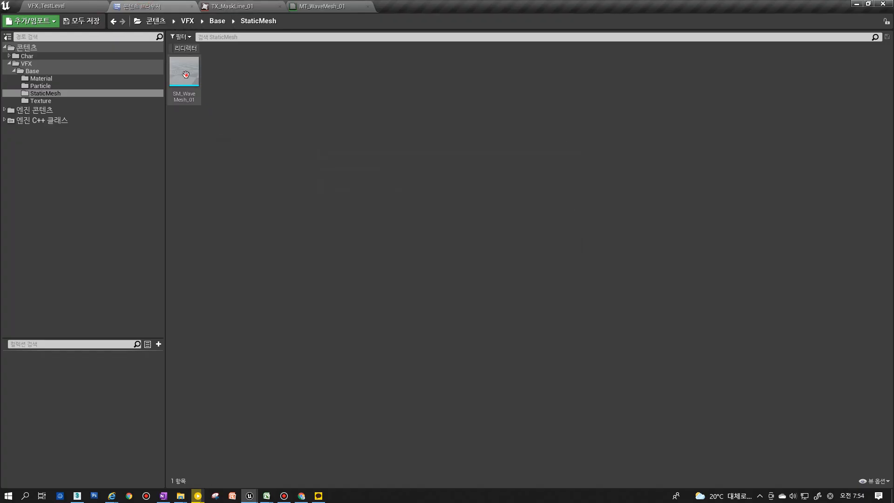
{"action": "key", "text": "Delete"}
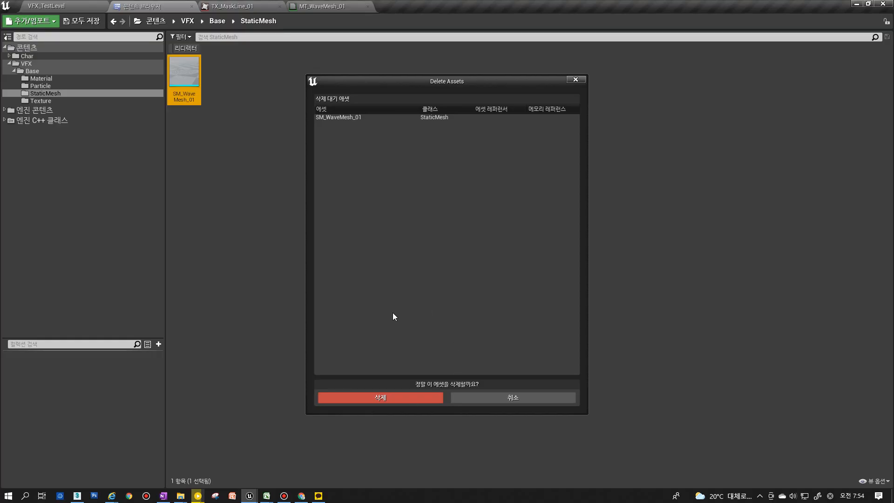
{"action": "left_click", "coordinate": [368, 397]}
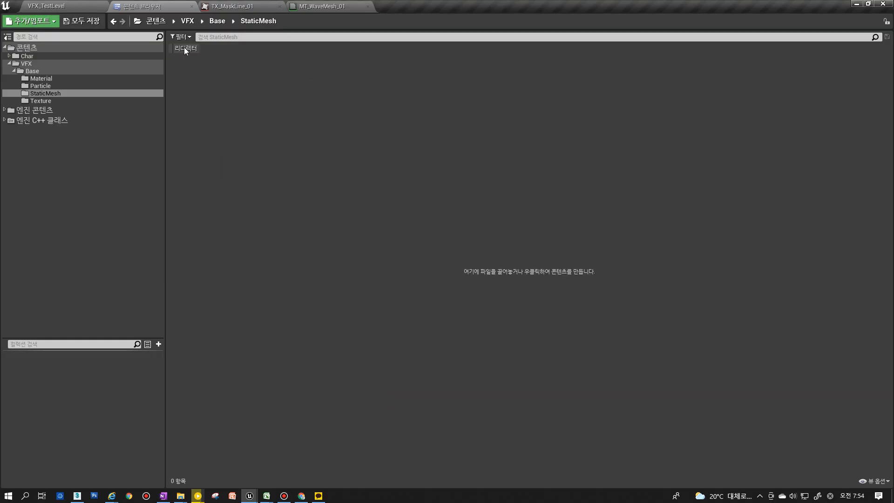
Import SM_WaveMesh_01 fresh into the StaticMesh folder after reviewing the FBX options, keeping Import Normals, Do Not Create Material and Import Textures off.
{"action": "right_click", "coordinate": [210, 69]}
{"action": "left_click", "coordinate": [275, 104]}
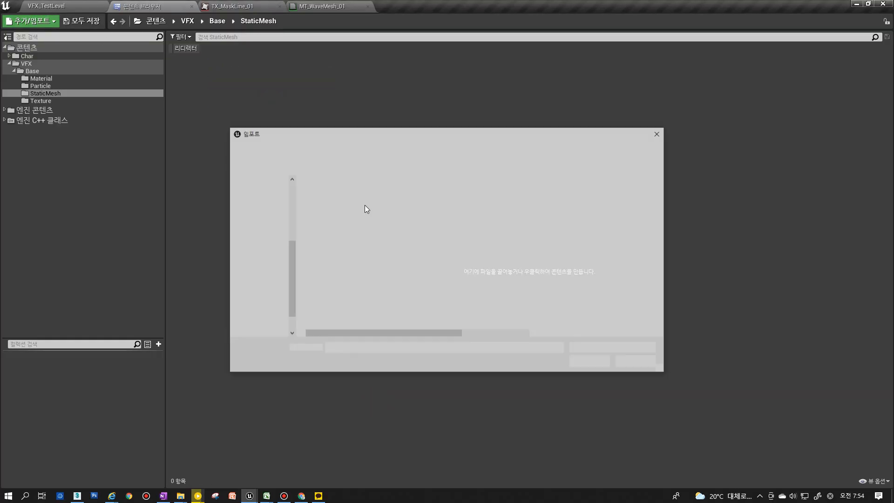
{"action": "double_click", "coordinate": [377, 194]}
{"action": "scroll", "coordinate": [375, 195], "scroll_direction": "down", "scroll_amount": 5}
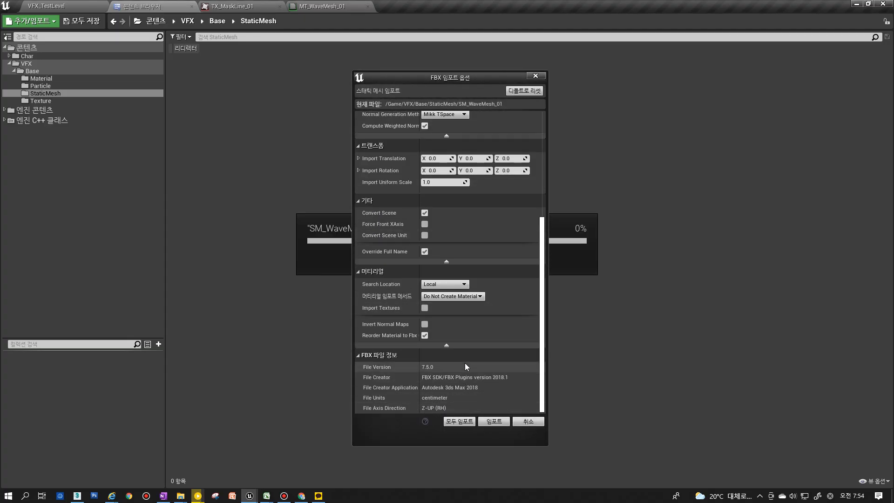
{"action": "scroll", "coordinate": [464, 362], "scroll_direction": "up", "scroll_amount": 5}
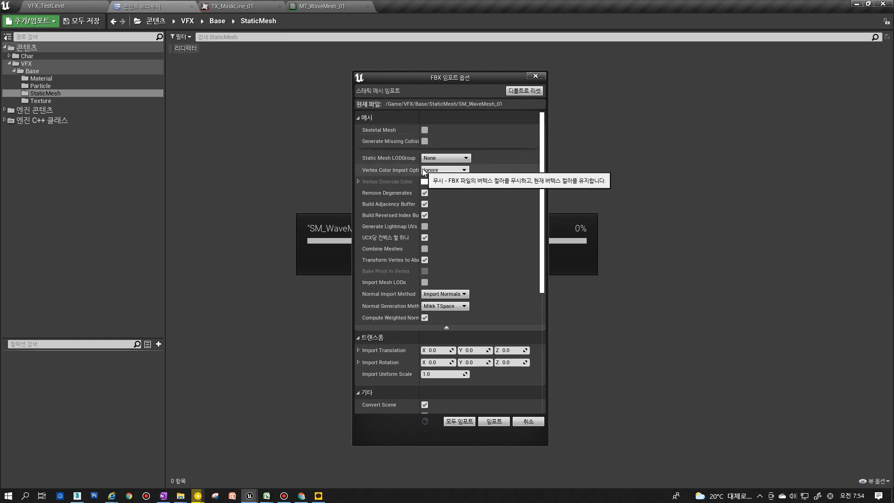
{"action": "scroll", "coordinate": [438, 284], "scroll_direction": "down", "scroll_amount": 2}
{"action": "scroll", "coordinate": [440, 307], "scroll_direction": "down", "scroll_amount": 3}
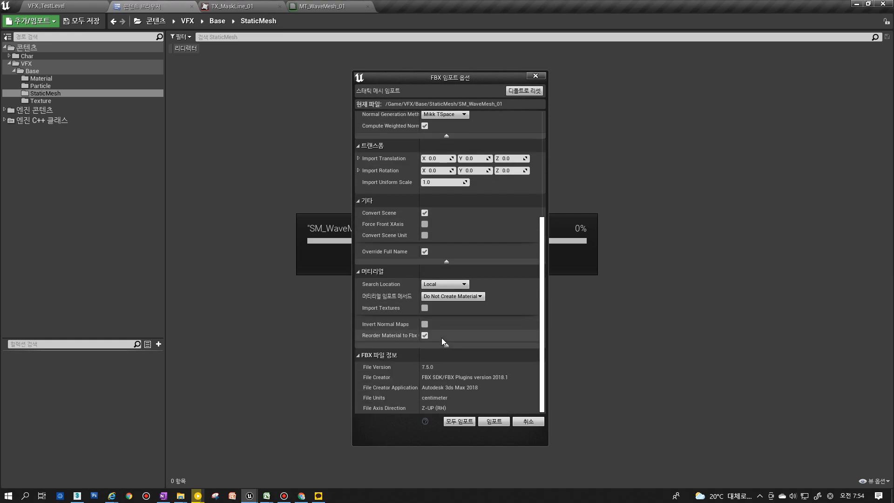
{"action": "scroll", "coordinate": [433, 302], "scroll_direction": "up", "scroll_amount": 5}
{"action": "scroll", "coordinate": [426, 266], "scroll_direction": "down", "scroll_amount": 2}
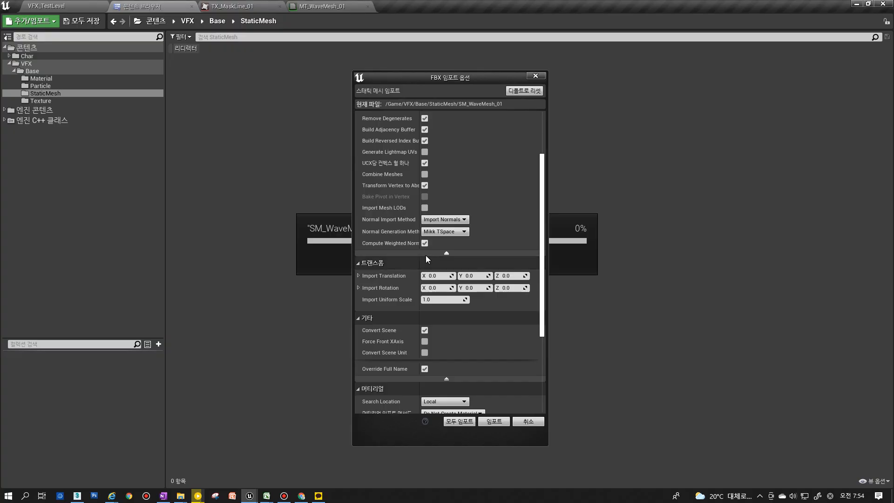
{"action": "scroll", "coordinate": [424, 250], "scroll_direction": "up", "scroll_amount": 3}
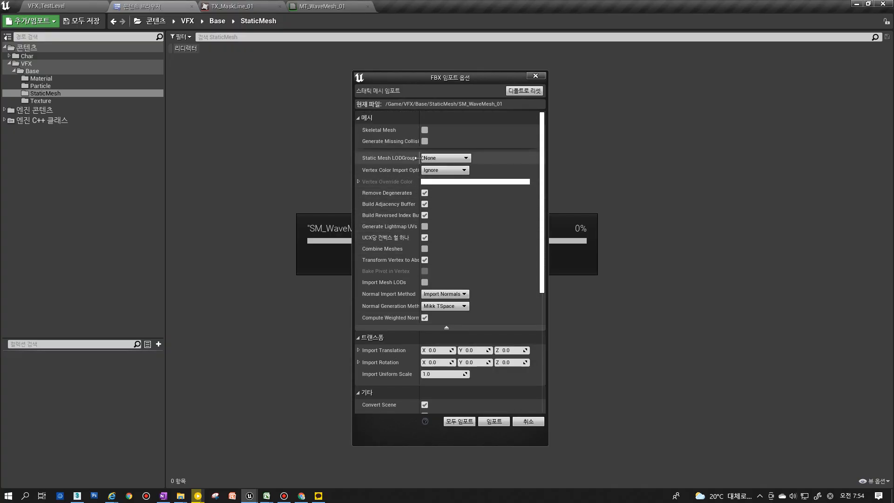
{"action": "scroll", "coordinate": [396, 183], "scroll_direction": "down", "scroll_amount": 5}
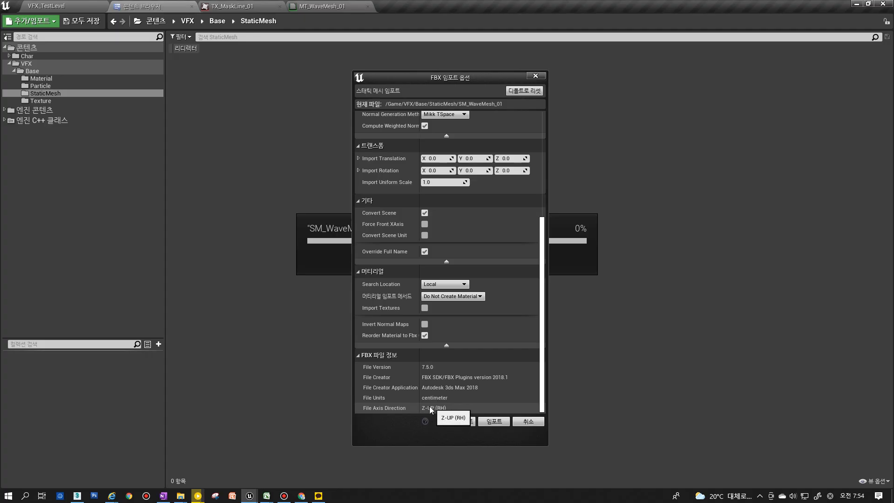
{"action": "left_click", "coordinate": [494, 421]}
Open the imported SM_WaveMesh_01 mesh and examine the disc's surface from a higher, closer angle.
{"action": "double_click", "coordinate": [196, 81]}
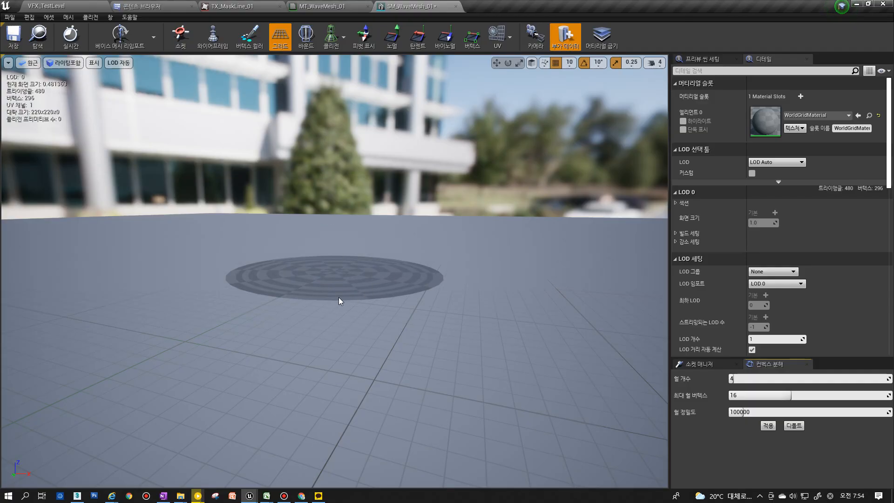
{"action": "left_click_drag", "start_coordinate": [403, 307], "coordinate": [407, 235]}
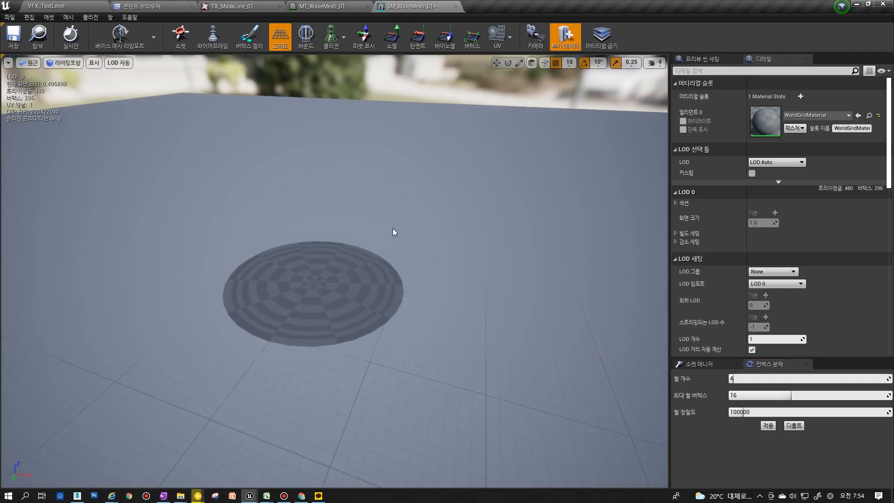
{"action": "scroll", "coordinate": [378, 291], "scroll_direction": "up", "scroll_amount": 2}
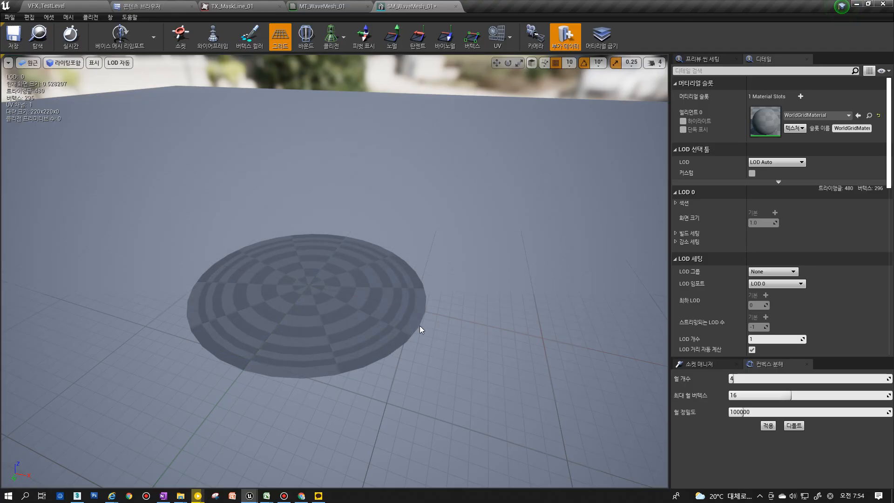
In LOD 0's Section 0, turn off shadow casting, collision and visibility in ray tracing, widening the details area to reach them.
{"action": "left_click", "coordinate": [676, 203]}
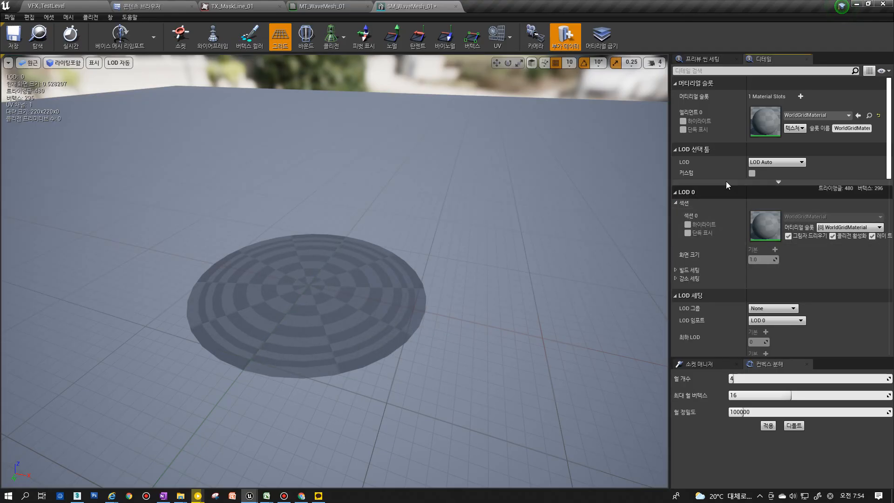
{"action": "mouse_move", "coordinate": [889, 157]}
{"action": "left_mouse_down"}
{"action": "mouse_move", "coordinate": [886, 307]}
{"action": "mouse_move", "coordinate": [885, 154]}
{"action": "left_mouse_up"}
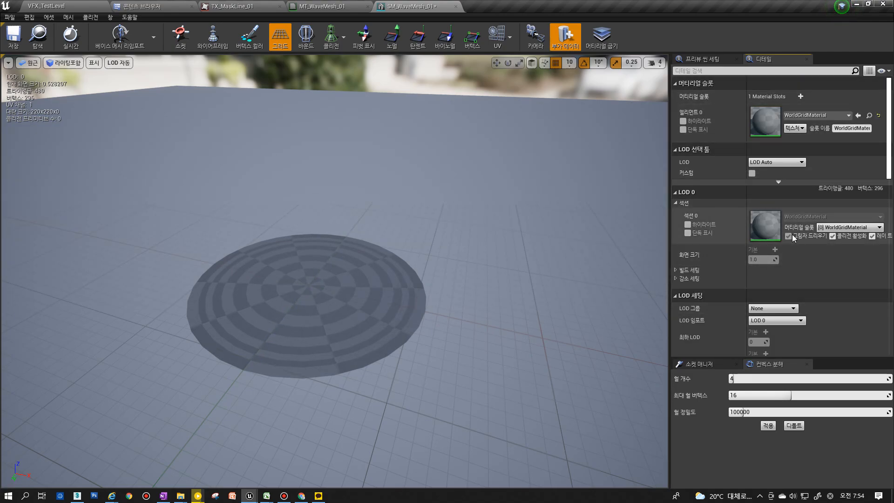
{"action": "left_click_drag", "start_coordinate": [671, 245], "coordinate": [569, 250]}
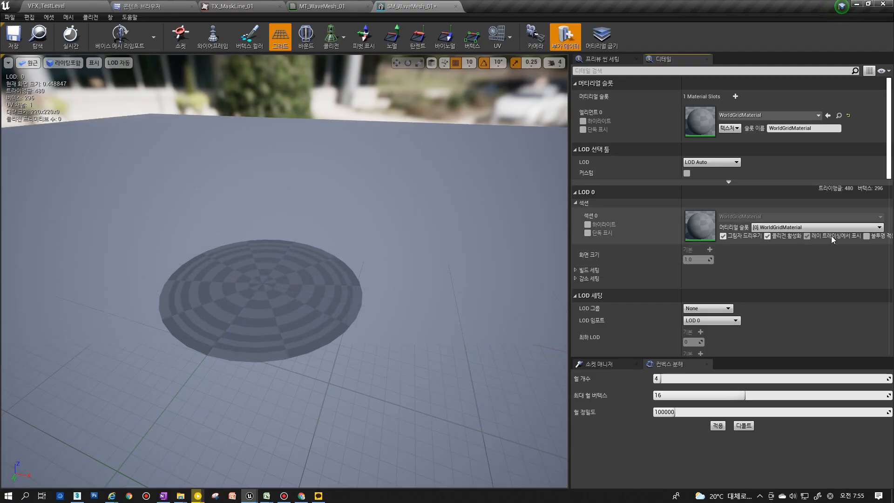
{"action": "left_click", "coordinate": [723, 236]}
{"action": "left_click", "coordinate": [807, 236]}
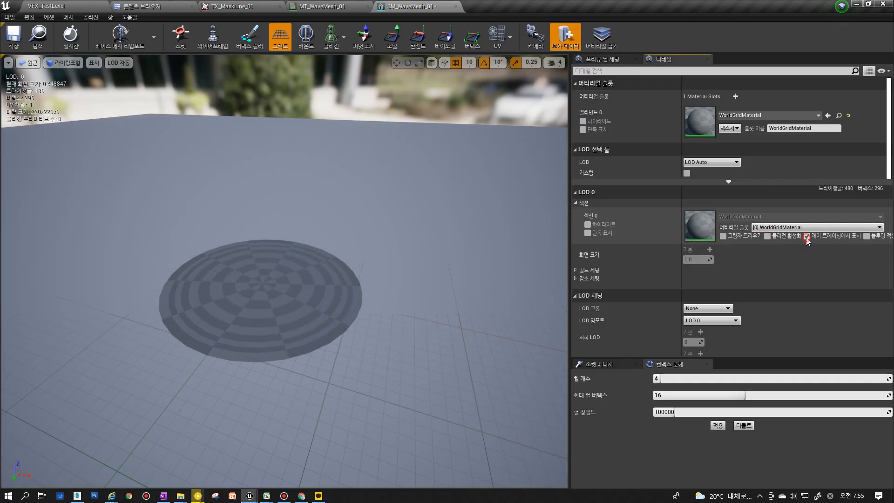
{"action": "left_click", "coordinate": [723, 236]}
{"action": "left_click", "coordinate": [723, 236]}
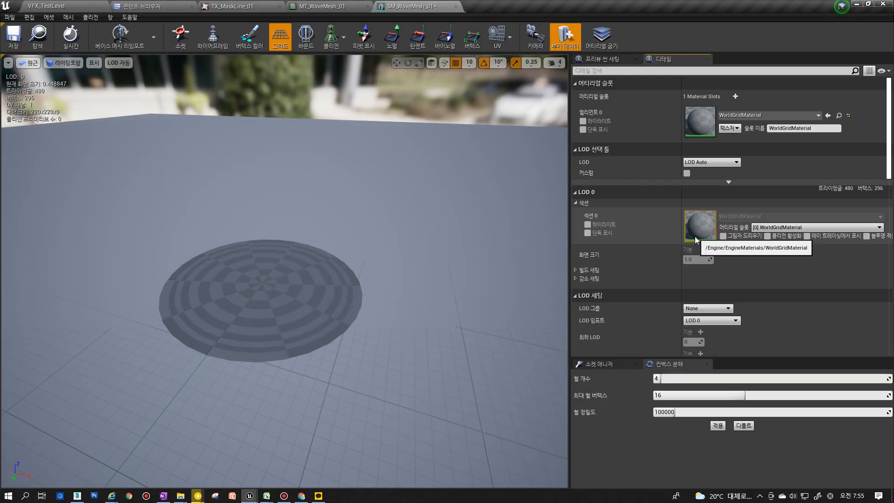
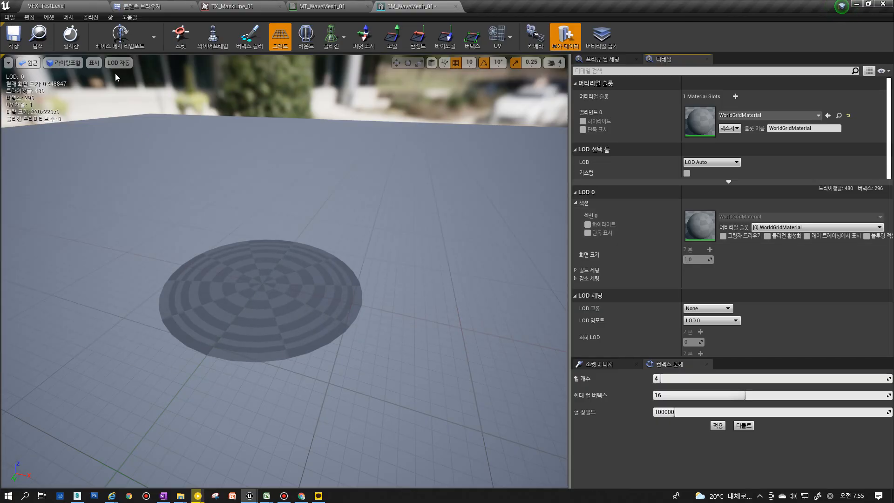
Check the disc in wireframe and with vertex colors, switching each display off again.
{"action": "left_click", "coordinate": [212, 38]}
{"action": "left_click", "coordinate": [213, 39]}
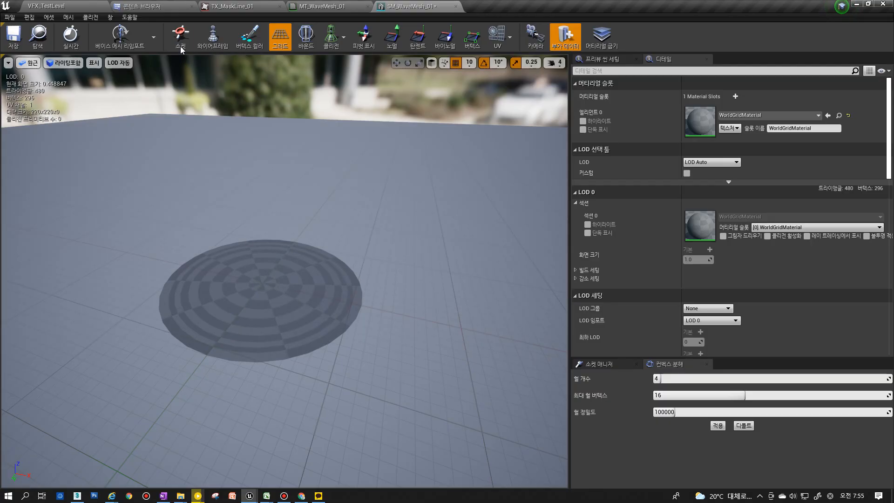
{"action": "left_click", "coordinate": [246, 48]}
{"action": "left_click", "coordinate": [249, 48]}
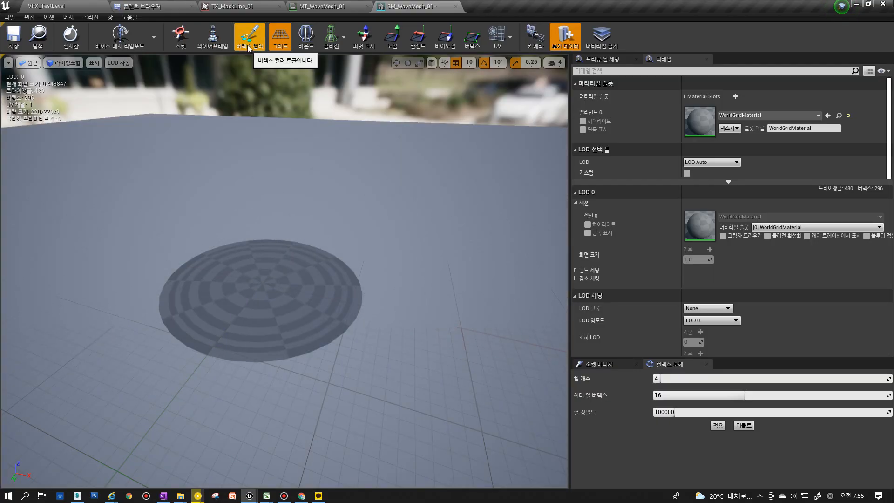
Show the disc's pivot and view it from another side, and overlay the UV Channel 0 layout.
{"action": "left_click", "coordinate": [365, 48]}
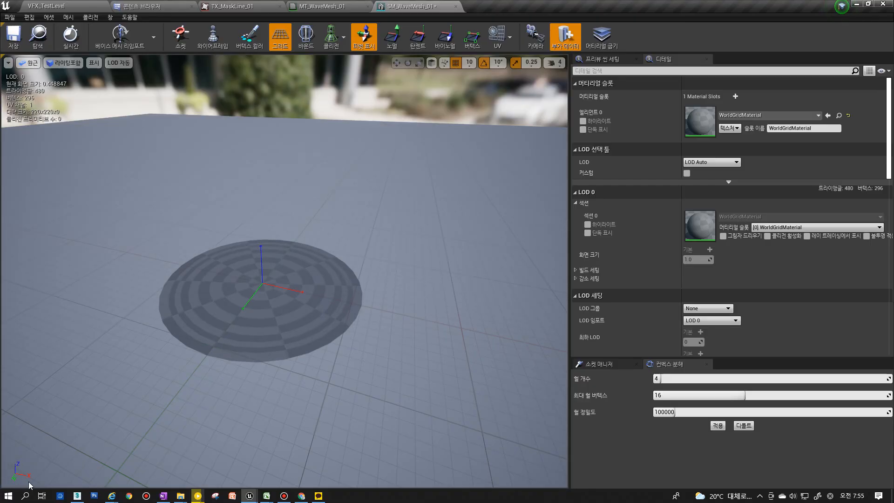
{"action": "right_click_drag", "start_coordinate": [260, 289], "coordinate": [202, 453]}
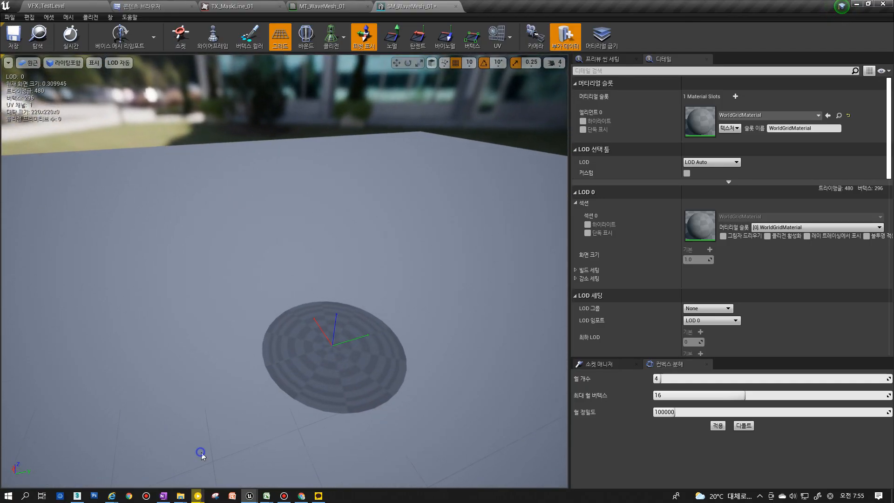
{"action": "left_click", "coordinate": [501, 46]}
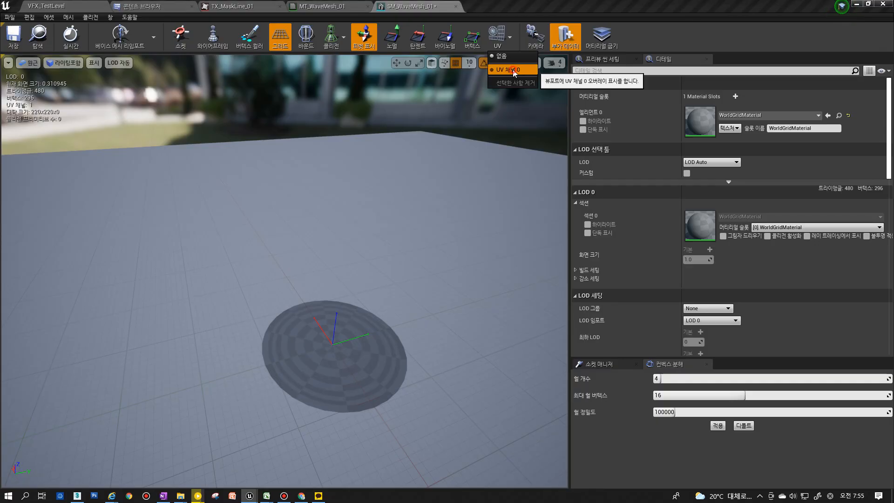
{"action": "left_click", "coordinate": [512, 69]}
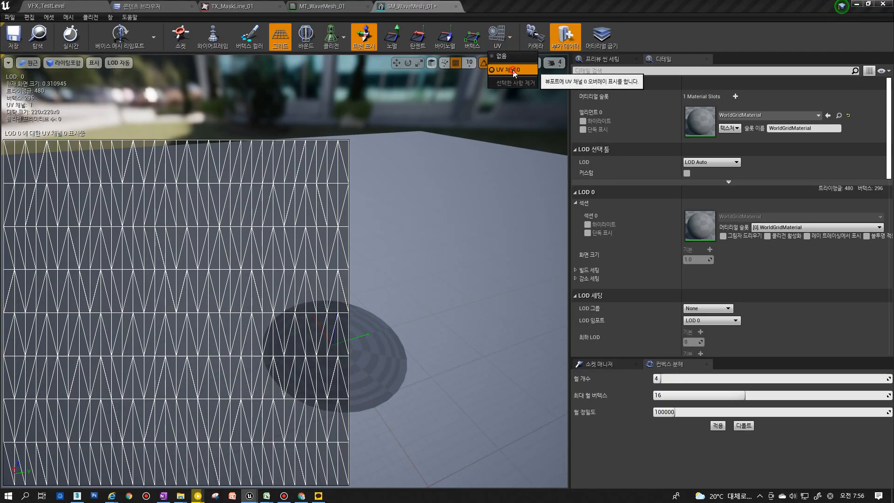
Turn off the UV overlay, display the disc's normals, and examine them up close from low and higher angles.
{"action": "left_click", "coordinate": [504, 50]}
{"action": "left_click", "coordinate": [506, 59]}
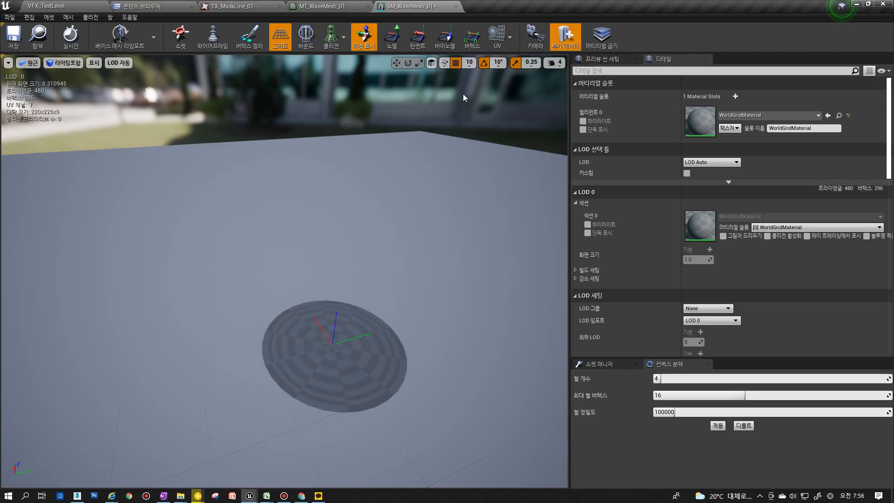
{"action": "left_click", "coordinate": [393, 42]}
{"action": "scroll", "coordinate": [372, 330], "scroll_direction": "up", "scroll_amount": 3}
{"action": "right_click_drag", "start_coordinate": [384, 318], "coordinate": [414, 340]}
{"action": "left_click_drag", "start_coordinate": [414, 340], "coordinate": [409, 298], "text": "alt"}
{"action": "right_click_drag", "start_coordinate": [410, 298], "coordinate": [456, 284], "text": "alt"}
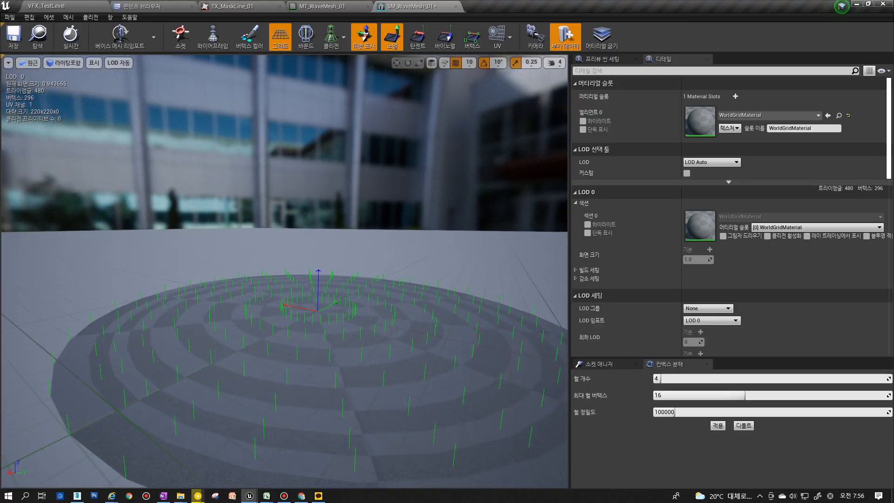
{"action": "right_click_drag", "start_coordinate": [389, 320], "coordinate": [344, 322], "text": "alt"}
{"action": "left_click_drag", "start_coordinate": [389, 320], "coordinate": [377, 354], "text": "alt"}
{"action": "right_click_drag", "start_coordinate": [390, 320], "coordinate": [419, 320], "text": "alt"}
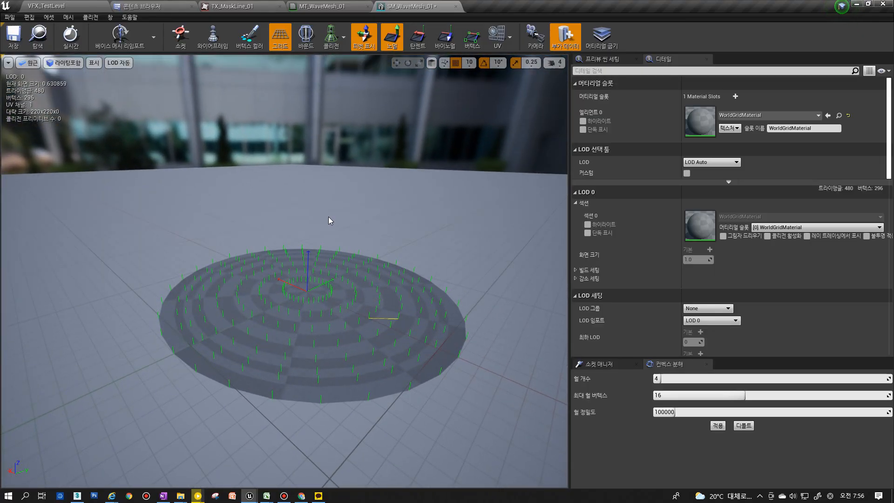
Locate the SM_WaveMesh_01 asset in its StaticMesh folder, then return to the mesh editor.
{"action": "left_click", "coordinate": [343, 37]}
{"action": "left_click", "coordinate": [344, 63]}
{"action": "left_click", "coordinate": [38, 35]}
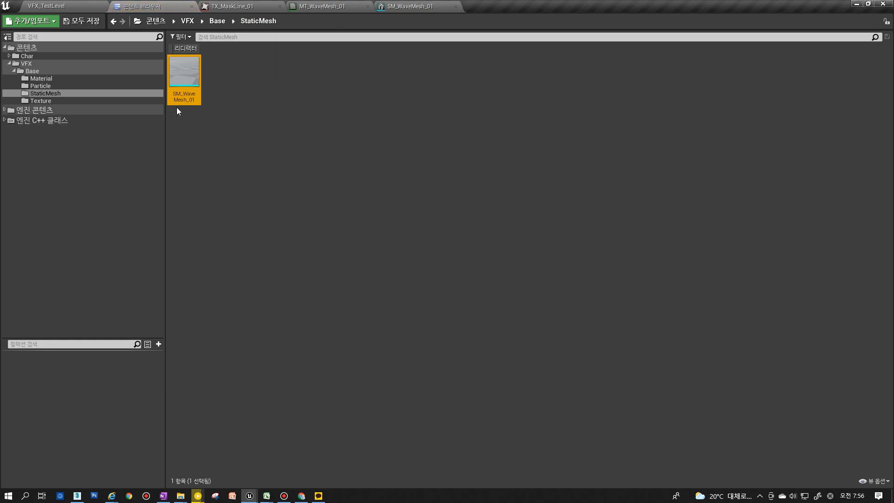
{"action": "left_click", "coordinate": [43, 94]}
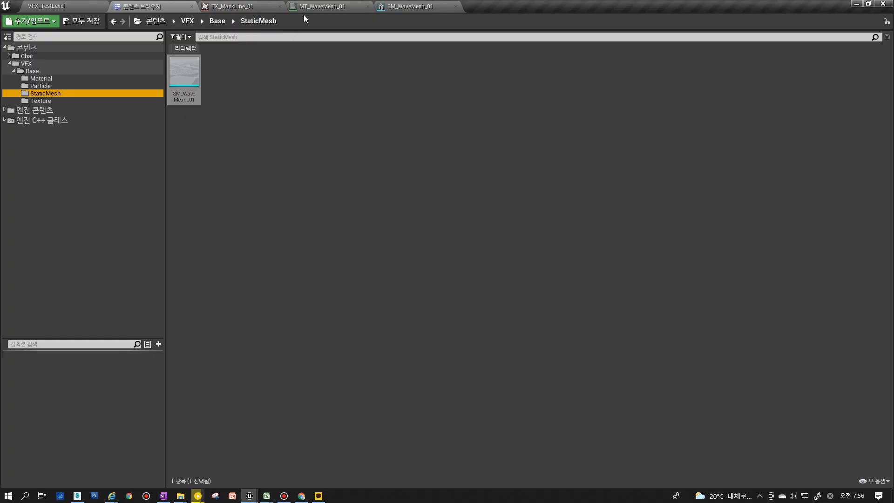
{"action": "left_click", "coordinate": [321, 7]}
{"action": "left_click", "coordinate": [409, 6]}
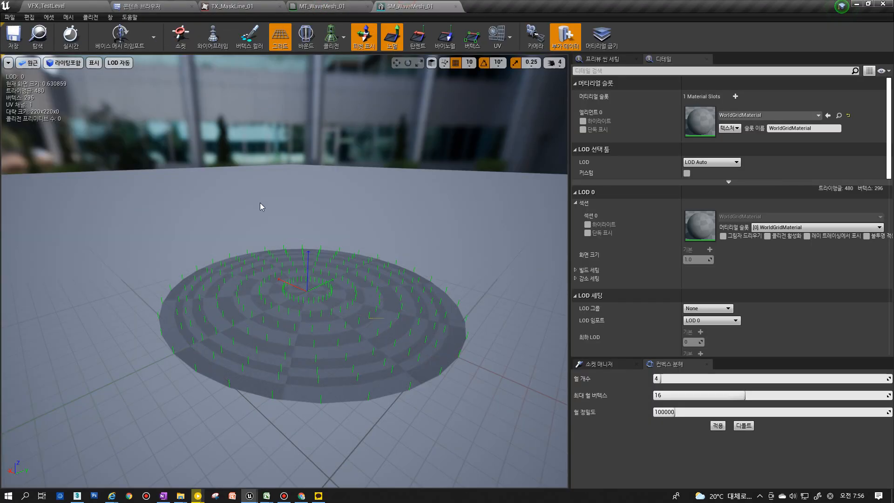
Create a particle system named PT_WaveMesh_01 in the Particle folder.
{"action": "left_click", "coordinate": [140, 7]}
{"action": "left_click", "coordinate": [40, 85]}
{"action": "left_click", "coordinate": [331, 189]}
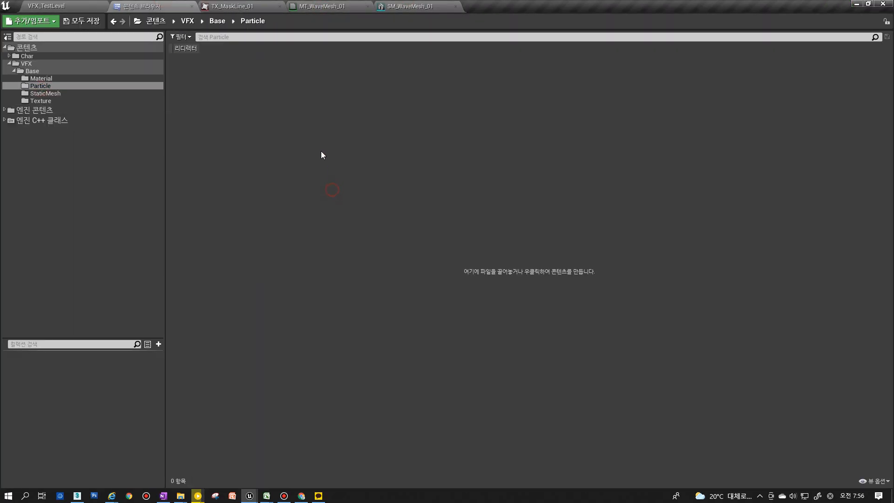
{"action": "right_click", "coordinate": [320, 155]}
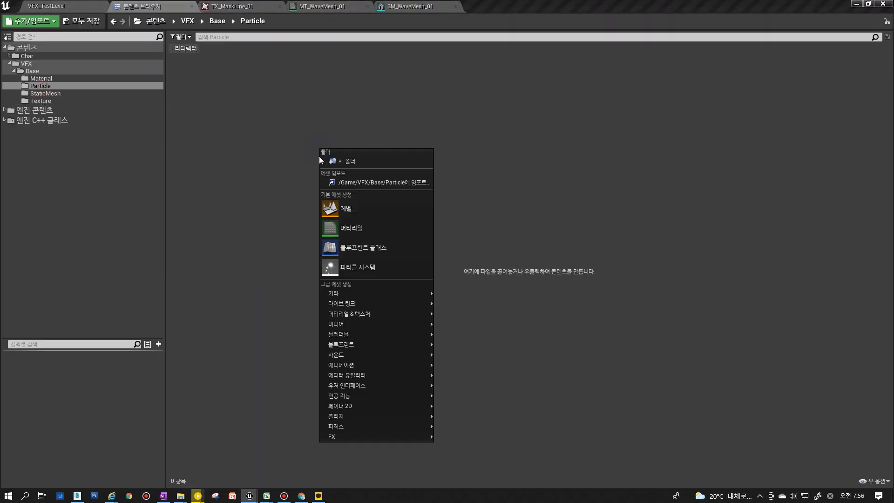
{"action": "left_click", "coordinate": [357, 267]}
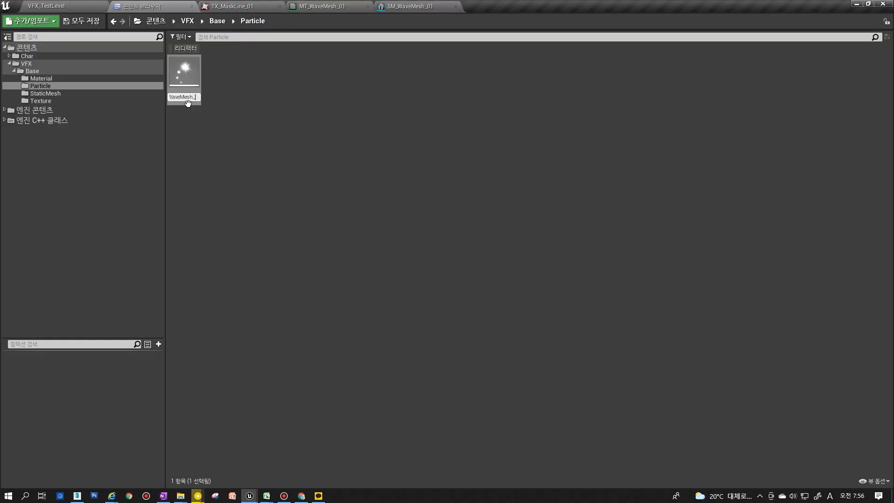
{"action": "key", "text": "Return"}
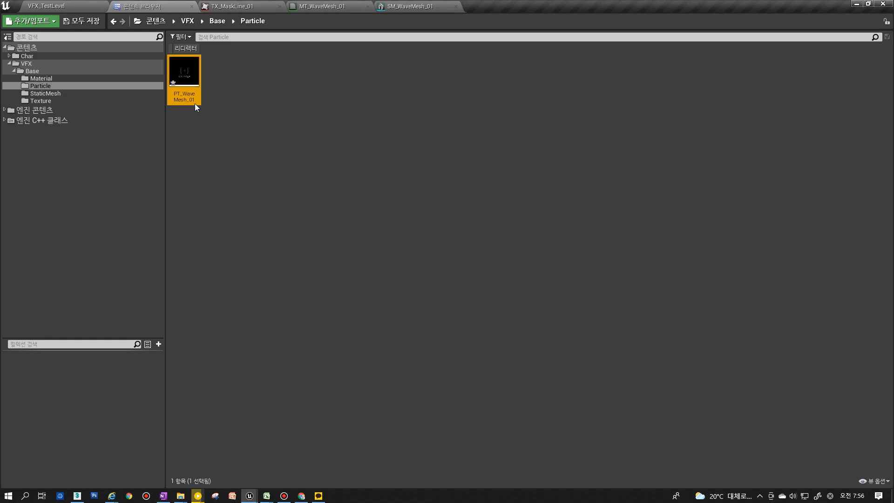
Open PT_WaveMesh_01 for editing, then narrow the preview and details column and make the preview taller.
{"action": "double_click", "coordinate": [190, 104]}
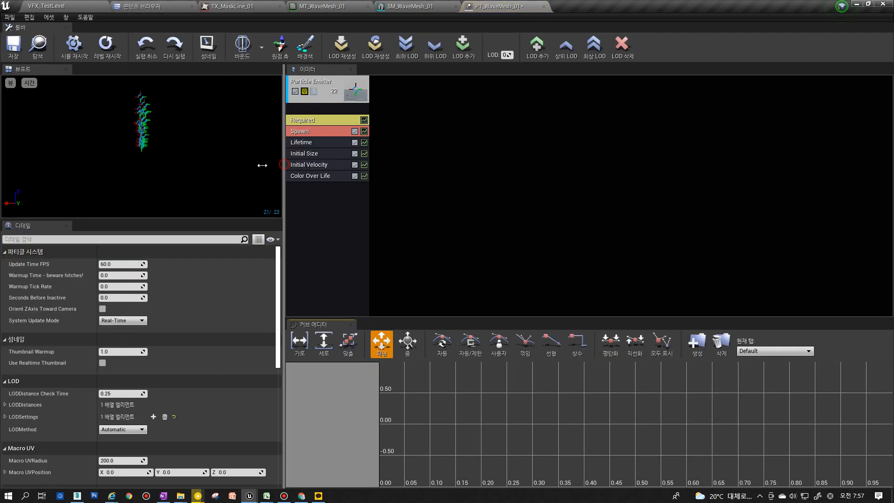
{"action": "left_click_drag", "start_coordinate": [283, 163], "coordinate": [233, 163]}
{"action": "left_click_drag", "start_coordinate": [172, 218], "coordinate": [225, 257]}
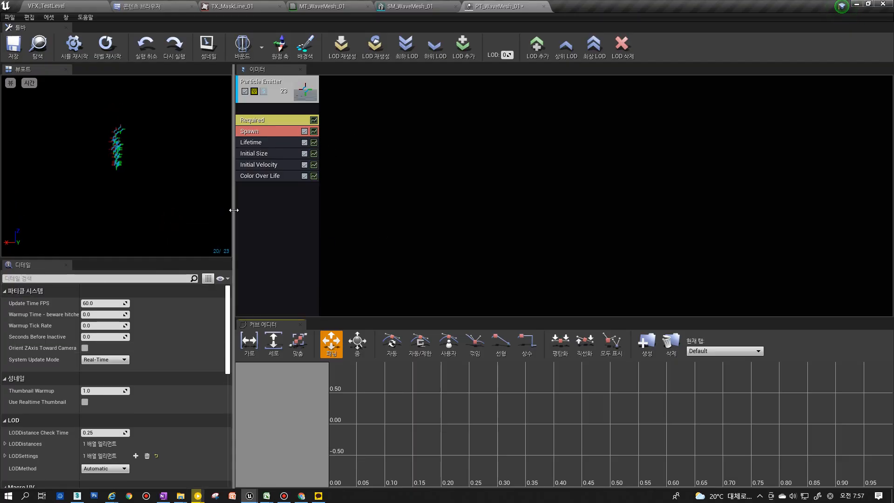
{"action": "left_click_drag", "start_coordinate": [227, 214], "coordinate": [223, 217]}
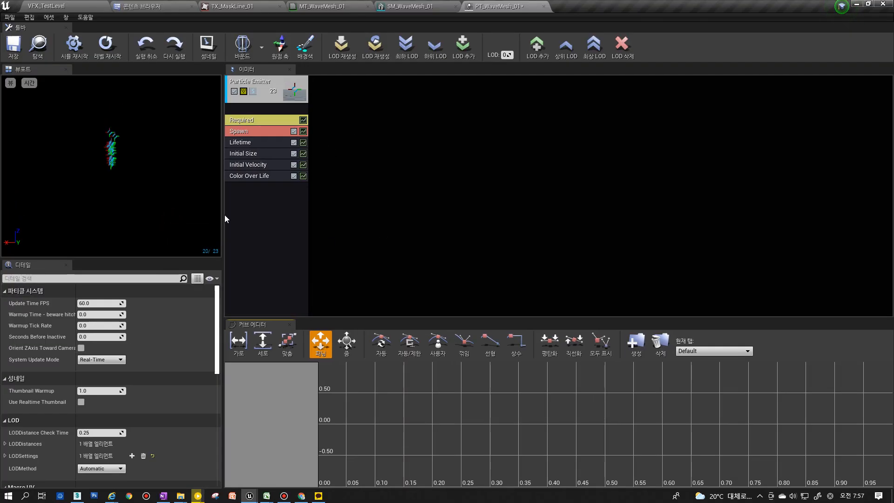
Review the emitter's own properties and those of its modules, from Required through Color Over Life.
{"action": "left_click", "coordinate": [260, 131]}
{"action": "left_click", "coordinate": [253, 165]}
{"action": "left_click", "coordinate": [253, 153]}
{"action": "left_click", "coordinate": [255, 119]}
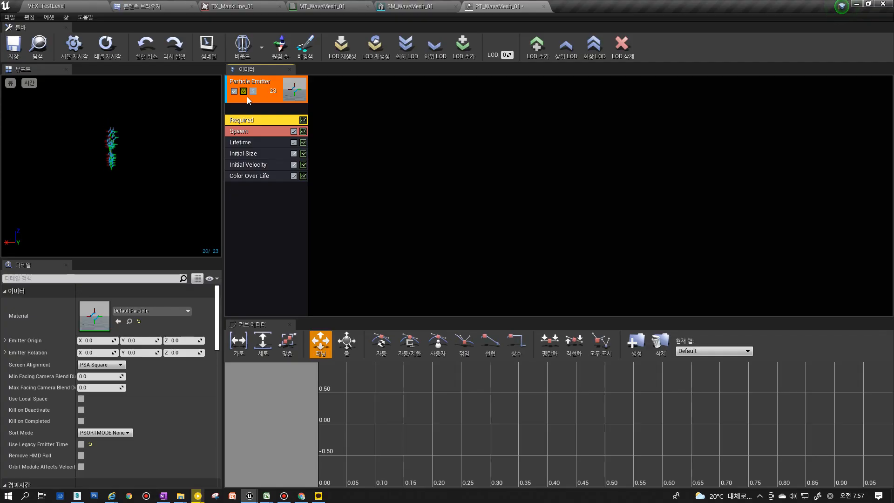
{"action": "left_click", "coordinate": [279, 97]}
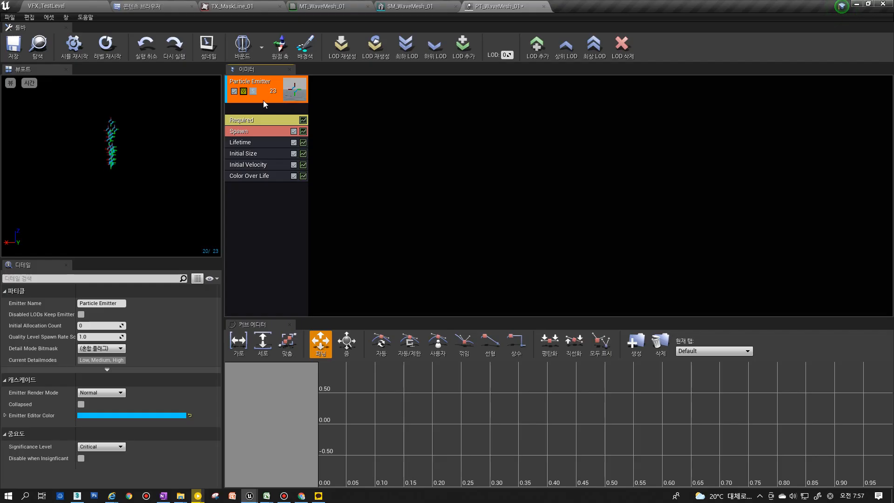
{"action": "left_click", "coordinate": [237, 122]}
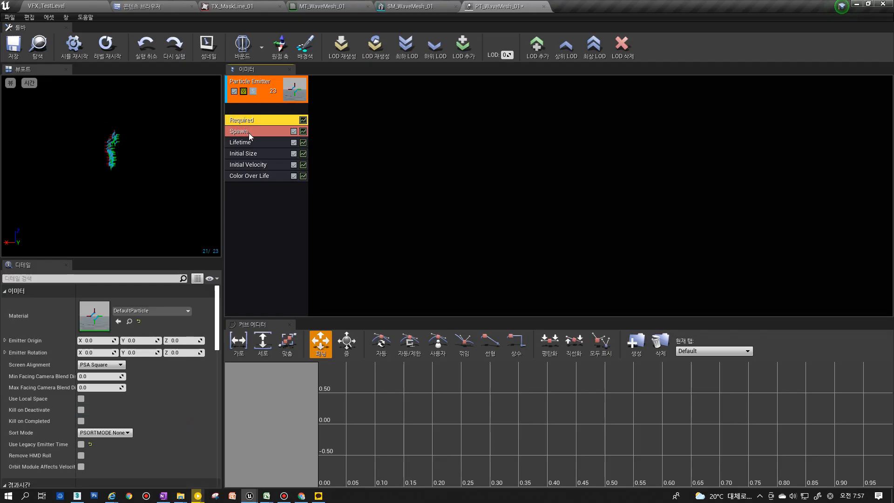
{"action": "left_click", "coordinate": [249, 133]}
{"action": "left_click", "coordinate": [248, 143]}
{"action": "left_click", "coordinate": [254, 155]}
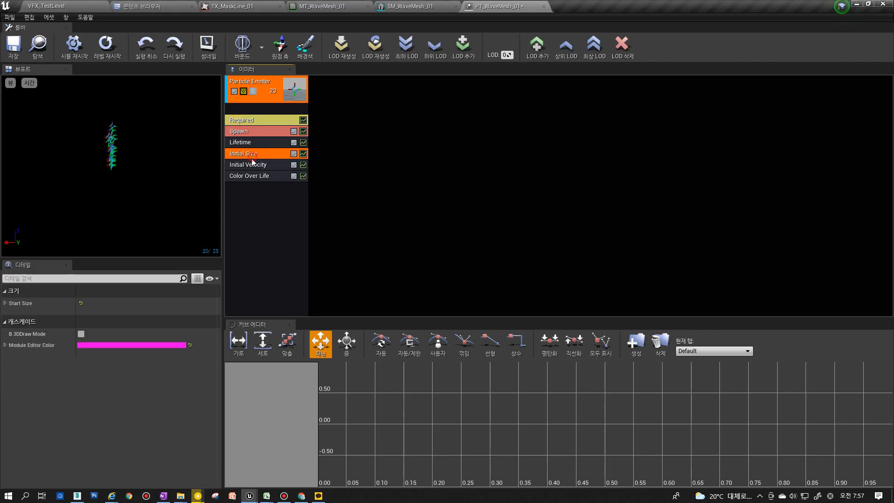
{"action": "left_click", "coordinate": [255, 164]}
{"action": "left_click", "coordinate": [257, 178]}
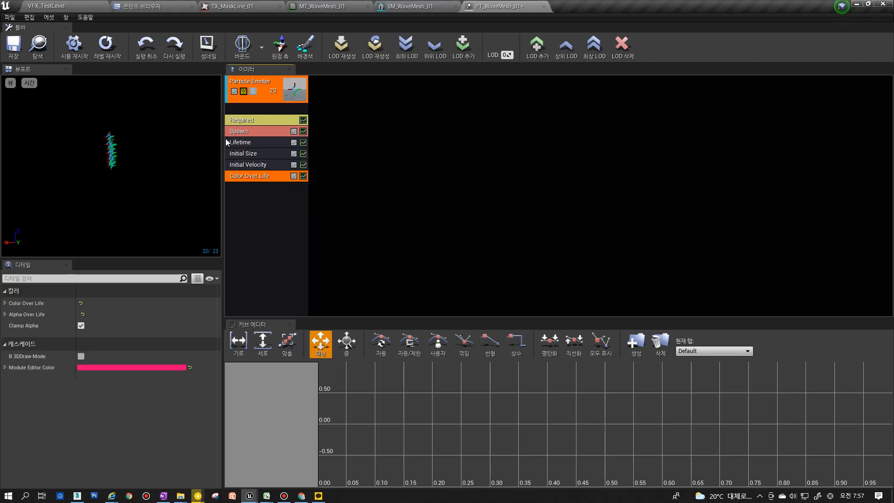
Compare the properties of the emitter's Required and Spawn modules.
{"action": "left_click", "coordinate": [256, 123]}
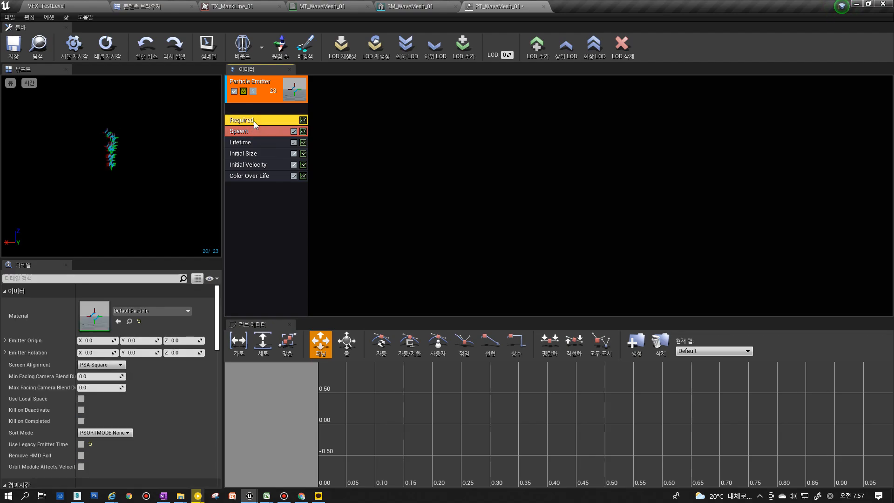
{"action": "left_click", "coordinate": [255, 128]}
{"action": "left_click", "coordinate": [254, 122]}
{"action": "left_click", "coordinate": [251, 131]}
{"action": "left_click", "coordinate": [252, 123]}
{"action": "left_click", "coordinate": [250, 130]}
{"action": "left_click", "coordinate": [250, 122]}
{"action": "left_click", "coordinate": [250, 130]}
{"action": "left_click", "coordinate": [249, 121]}
{"action": "left_click", "coordinate": [250, 131]}
{"action": "left_click", "coordinate": [250, 122]}
Go through the Spawn, Lifetime, Initial Size, Initial Velocity and Color Over Life modules again, ending on Required.
{"action": "left_click", "coordinate": [253, 132]}
{"action": "left_click", "coordinate": [259, 144]}
{"action": "left_click", "coordinate": [259, 155]}
{"action": "left_click", "coordinate": [257, 165]}
{"action": "left_click", "coordinate": [255, 176]}
{"action": "left_click", "coordinate": [254, 165]}
{"action": "left_click", "coordinate": [253, 154]}
{"action": "left_click", "coordinate": [254, 131]}
{"action": "left_click", "coordinate": [254, 122]}
{"action": "left_click", "coordinate": [256, 151]}
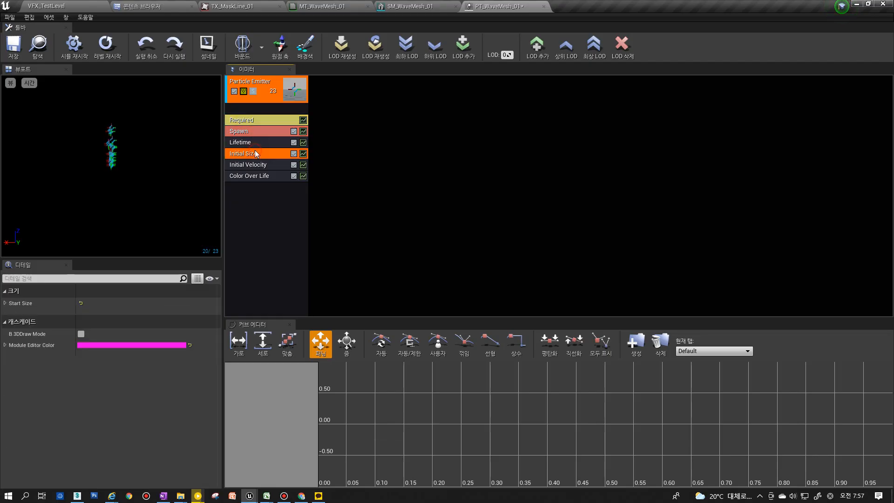
{"action": "left_click", "coordinate": [249, 145]}
{"action": "left_click", "coordinate": [252, 154]}
{"action": "left_click", "coordinate": [252, 142]}
{"action": "left_click", "coordinate": [252, 165]}
{"action": "left_click", "coordinate": [250, 175]}
{"action": "left_click", "coordinate": [252, 153]}
{"action": "left_click", "coordinate": [252, 142]}
{"action": "left_click", "coordinate": [253, 131]}
{"action": "left_click", "coordinate": [249, 120]}
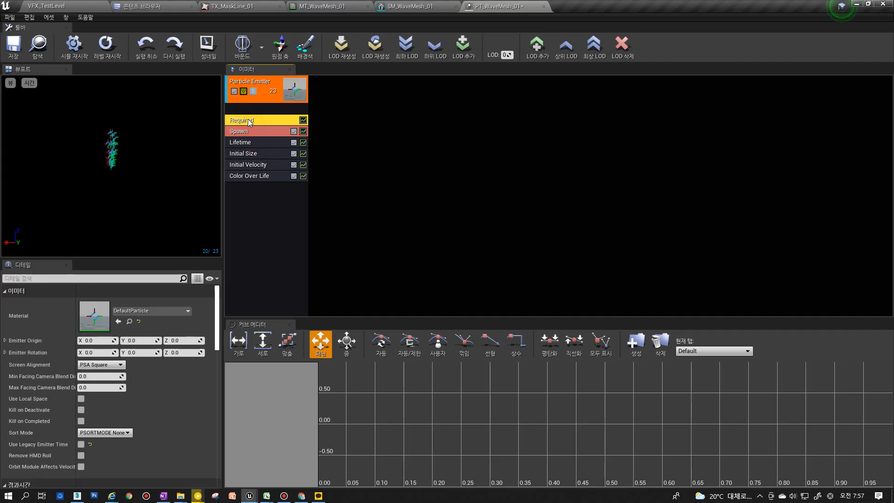
Expand the Lifetime module's distribution, and check the Initial Size module and the emitter's general properties.
{"action": "left_click", "coordinate": [264, 145]}
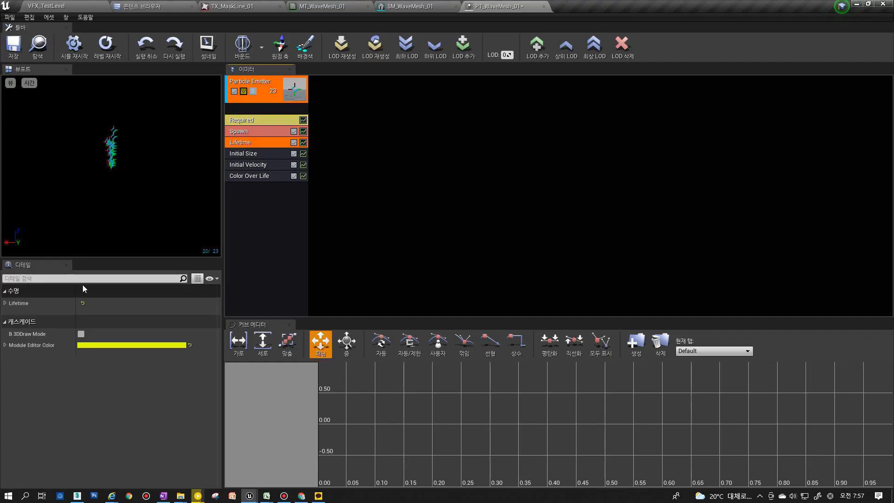
{"action": "left_click", "coordinate": [5, 303]}
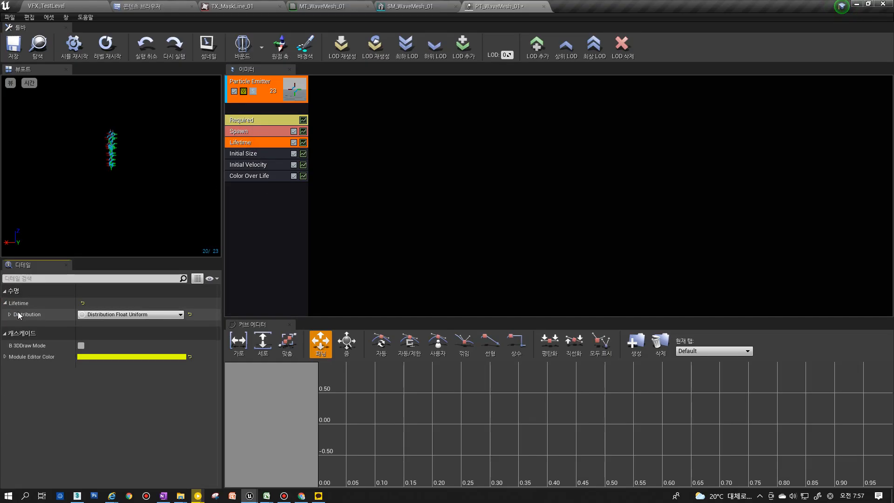
{"action": "left_click", "coordinate": [258, 155]}
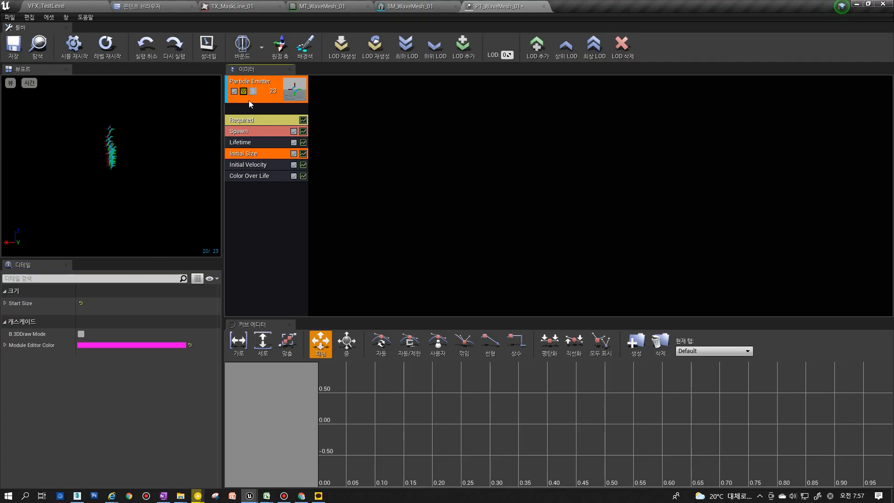
{"action": "left_click", "coordinate": [273, 93]}
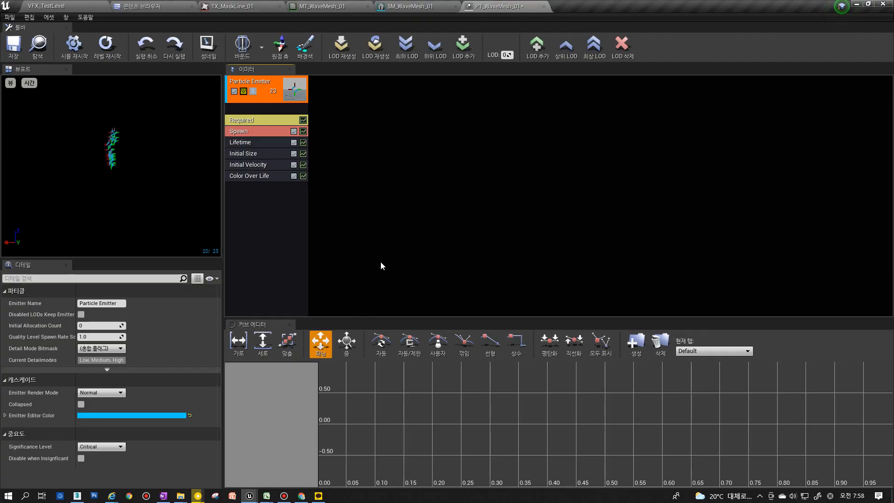
In the Required module, look through the emitter settings and set Emitter Loops to 1.
{"action": "left_click", "coordinate": [269, 120]}
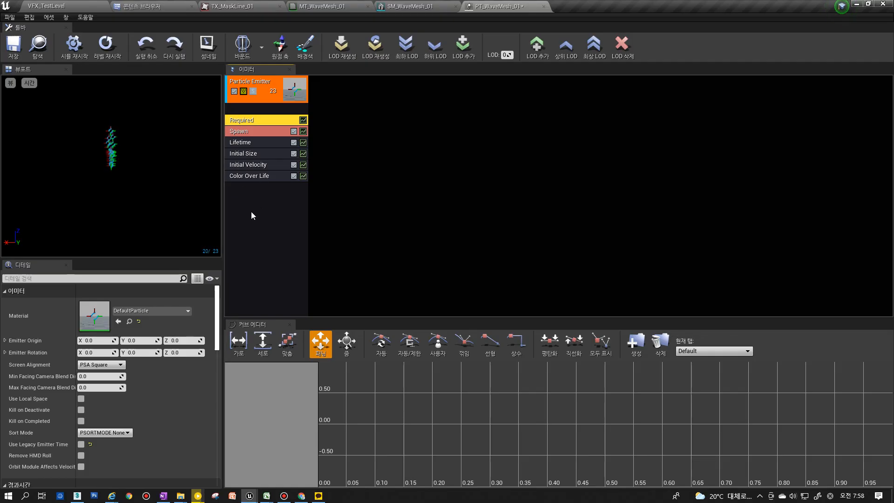
{"action": "scroll", "coordinate": [110, 367], "scroll_direction": "down", "scroll_amount": 2}
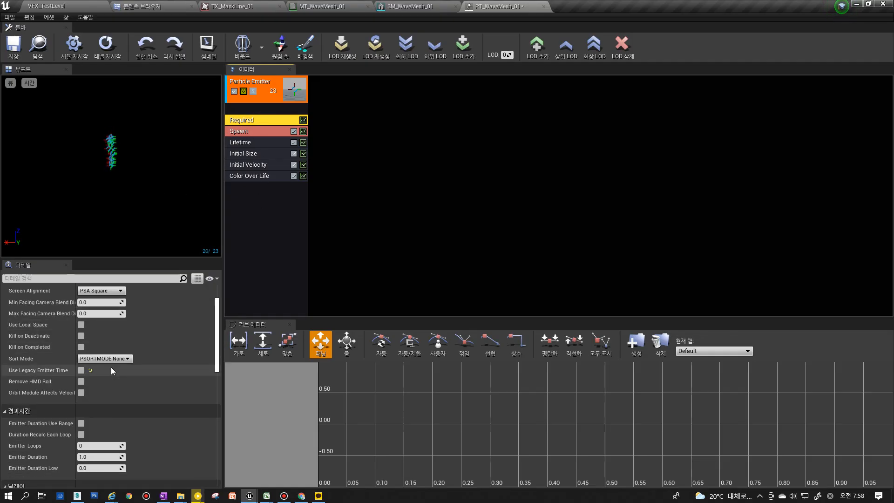
{"action": "scroll", "coordinate": [55, 365], "scroll_direction": "up", "scroll_amount": 1}
{"action": "scroll", "coordinate": [33, 311], "scroll_direction": "up", "scroll_amount": 1}
{"action": "scroll", "coordinate": [33, 311], "scroll_direction": "down", "scroll_amount": 4}
{"action": "scroll", "coordinate": [36, 306], "scroll_direction": "up", "scroll_amount": 5}
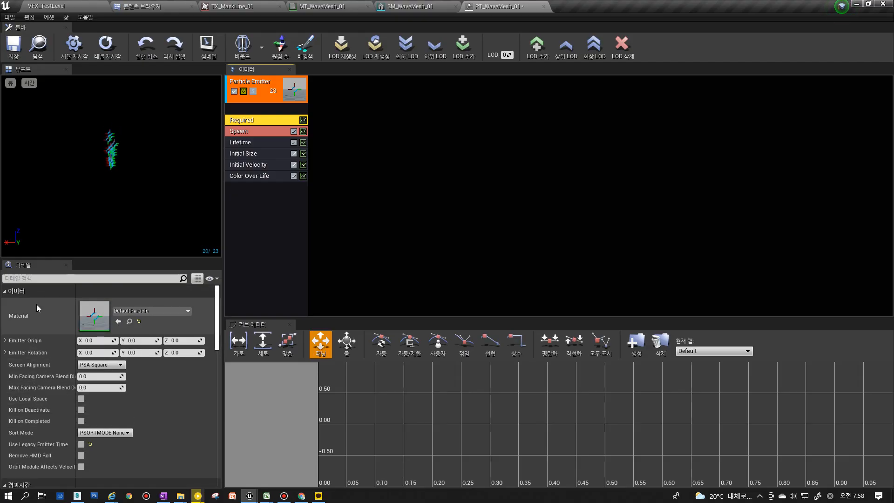
{"action": "scroll", "coordinate": [39, 376], "scroll_direction": "down", "scroll_amount": 6}
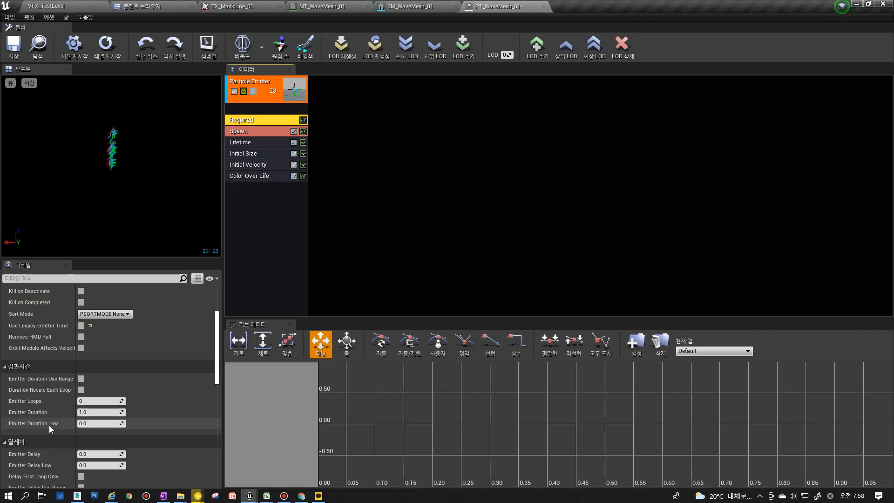
{"action": "left_click", "coordinate": [89, 402]}
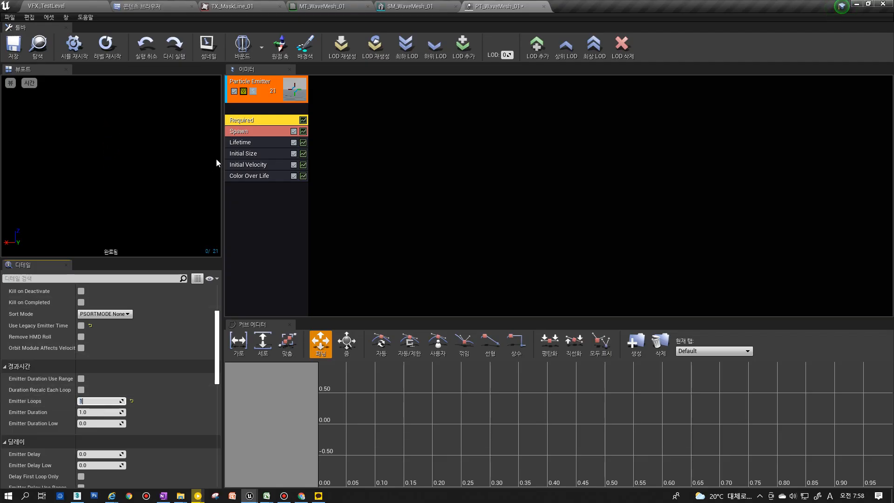
{"action": "left_click", "coordinate": [100, 412]}
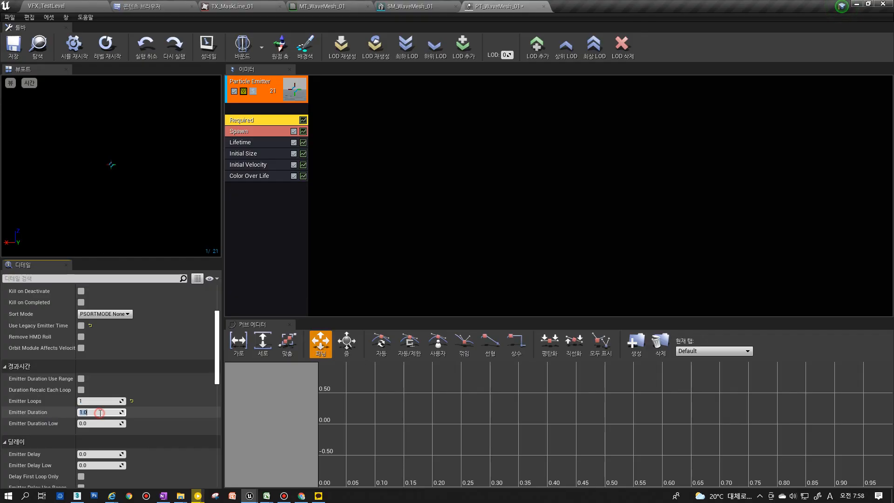
Expand the Spawn module's Rate and Rate Scale distributions and examine their Constant values.
{"action": "left_click", "coordinate": [244, 134]}
{"action": "right_click", "coordinate": [22, 296]}
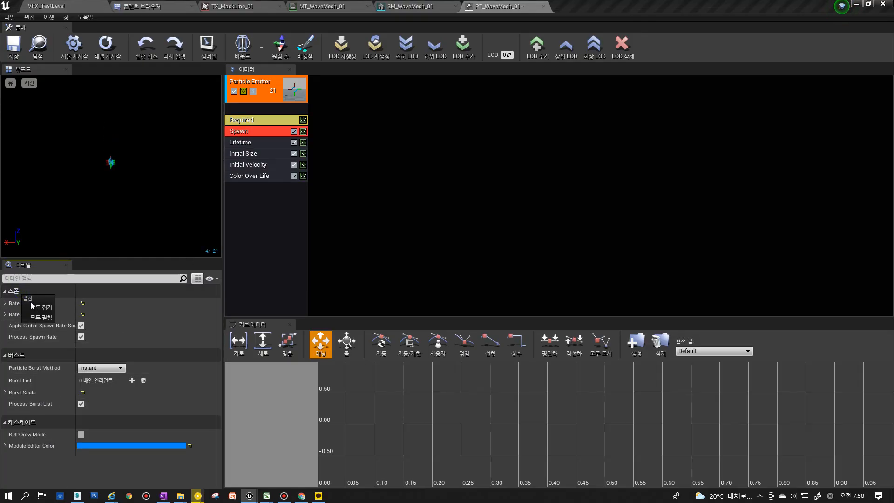
{"action": "left_click", "coordinate": [41, 317]}
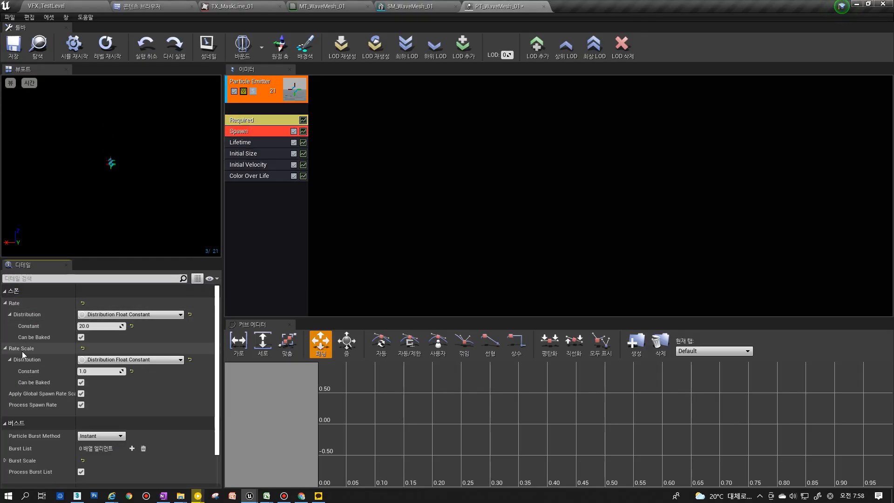
{"action": "left_click", "coordinate": [97, 325]}
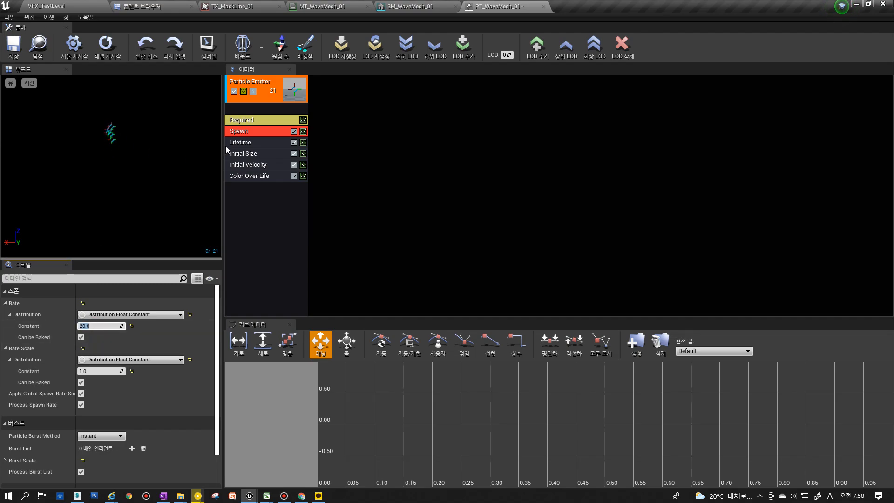
{"action": "left_click", "coordinate": [101, 370]}
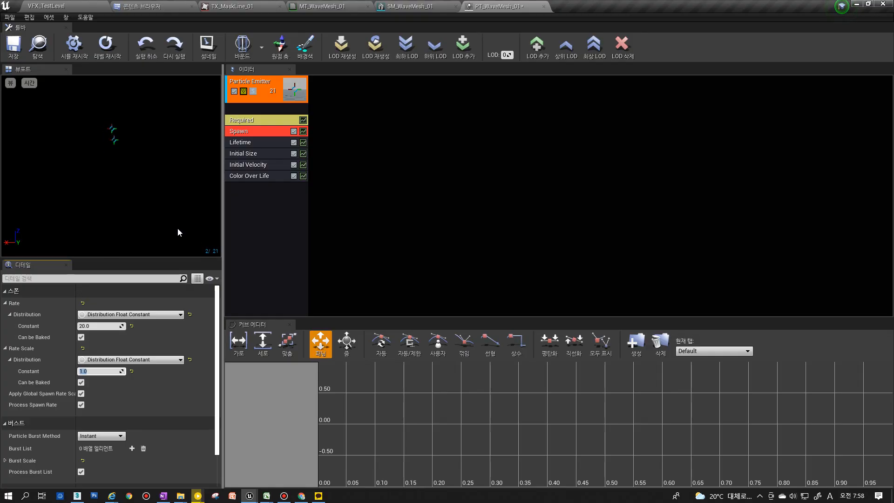
Set the Constant values of both Rate Scale and Rate to 0 in the Spawn module.
{"action": "type", "text": "0"}
{"action": "key", "text": "Return"}
{"action": "left_click", "coordinate": [94, 328]}
{"action": "type", "text": "0"}
{"action": "key", "text": "Return"}
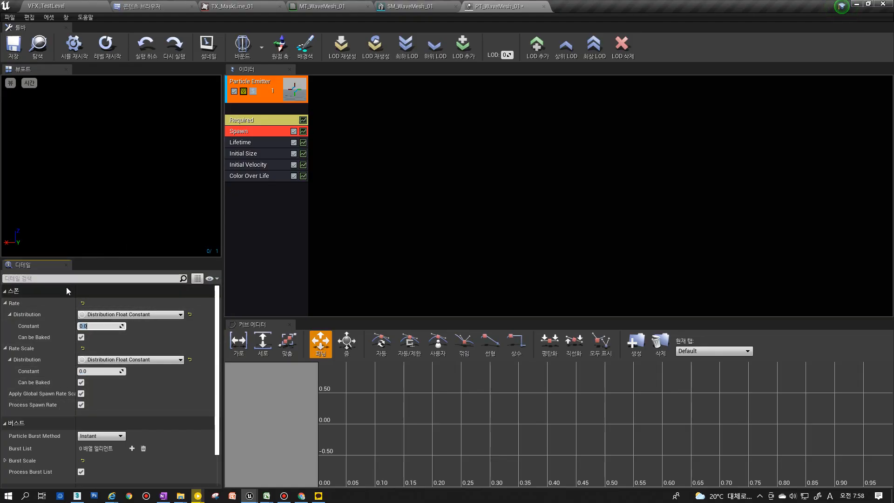
Add one entry to the Spawn module's Burst List and set its Count to 1.
{"action": "left_click", "coordinate": [249, 122]}
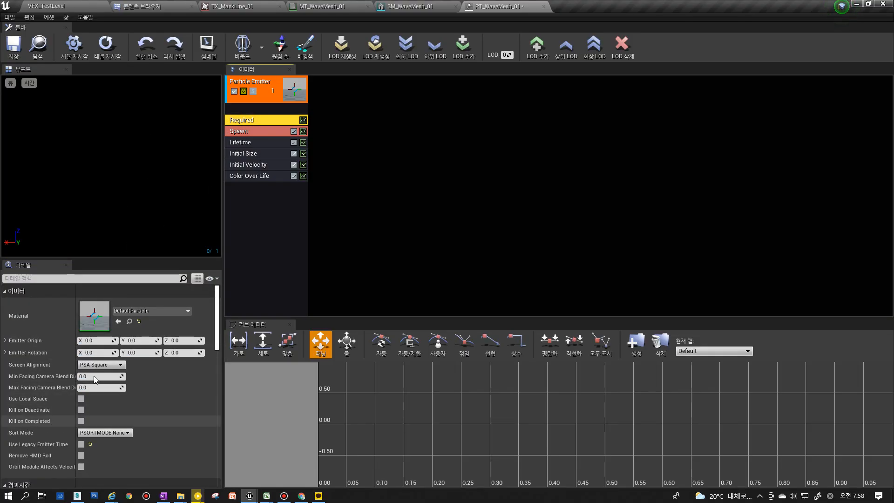
{"action": "left_click", "coordinate": [241, 132]}
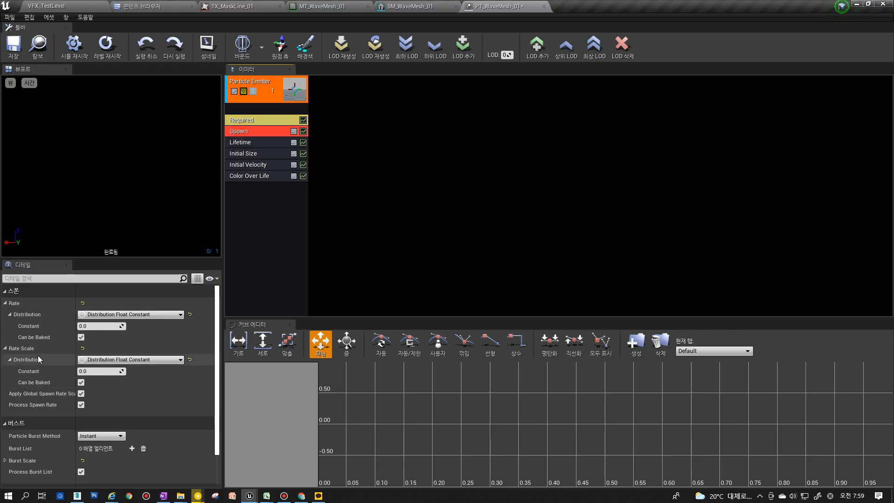
{"action": "scroll", "coordinate": [42, 328], "scroll_direction": "down", "scroll_amount": 2}
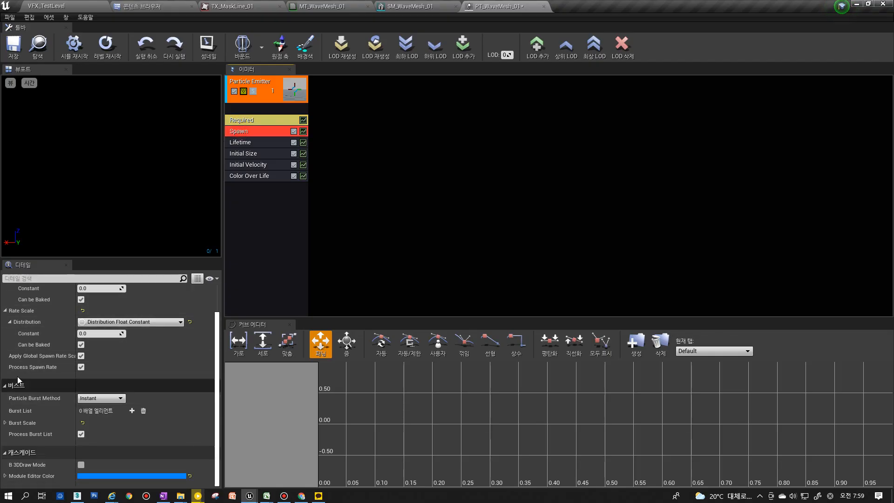
{"action": "left_click", "coordinate": [132, 410]}
{"action": "left_click", "coordinate": [9, 412]}
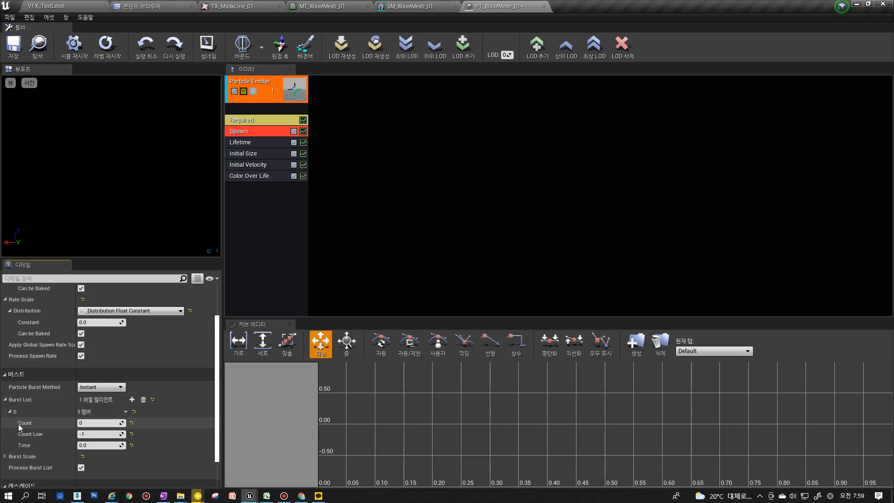
{"action": "left_click", "coordinate": [103, 423]}
{"action": "key", "text": "Return"}
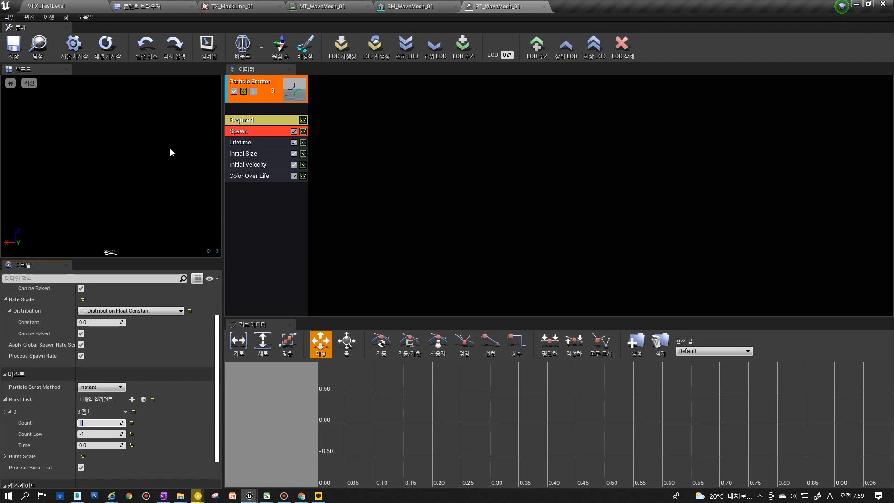
Check the Required module's emitter duration settings, try a burst Count of 20 in Spawn, and set it back to 1.
{"action": "left_click", "coordinate": [247, 122]}
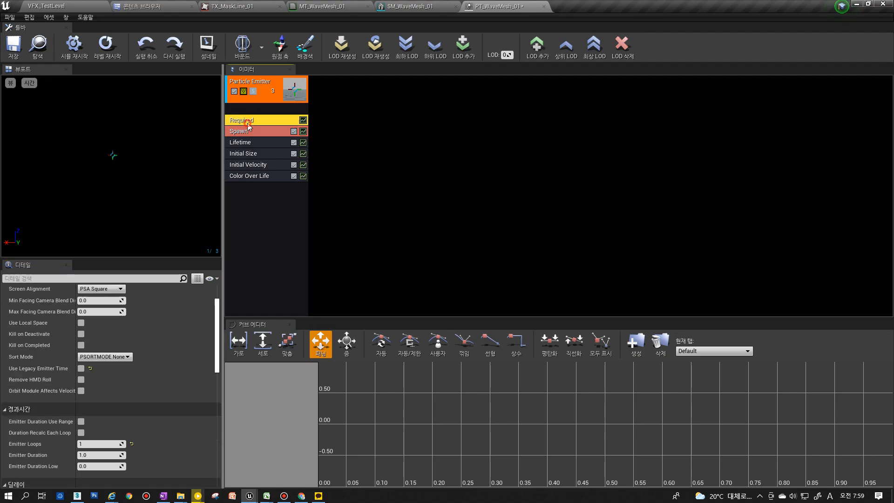
{"action": "scroll", "coordinate": [60, 444], "scroll_direction": "down", "scroll_amount": 1}
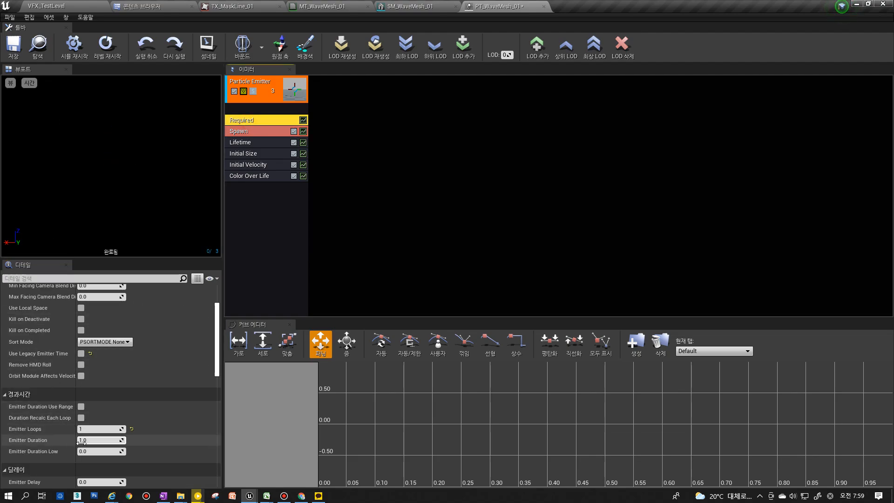
{"action": "left_click", "coordinate": [247, 133]}
{"action": "left_click", "coordinate": [88, 409]}
{"action": "type", "text": "20"}
{"action": "key", "text": "Return"}
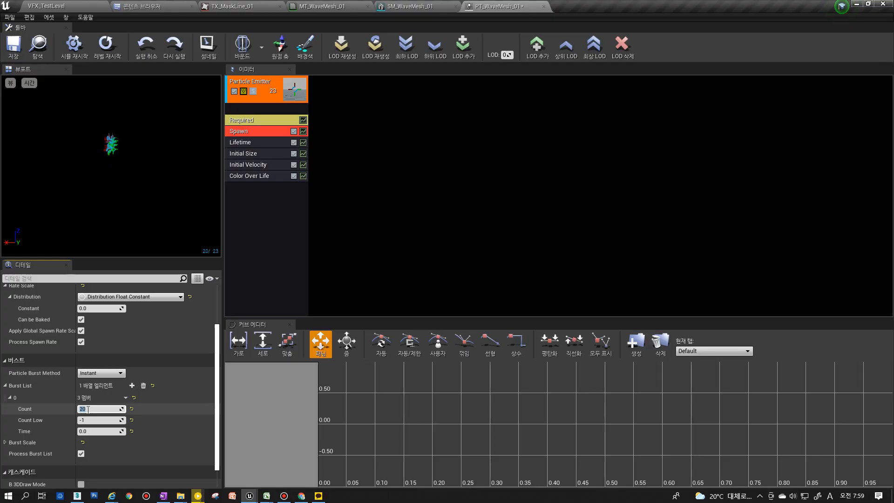
{"action": "type", "text": "1"}
{"action": "key", "text": "Return"}
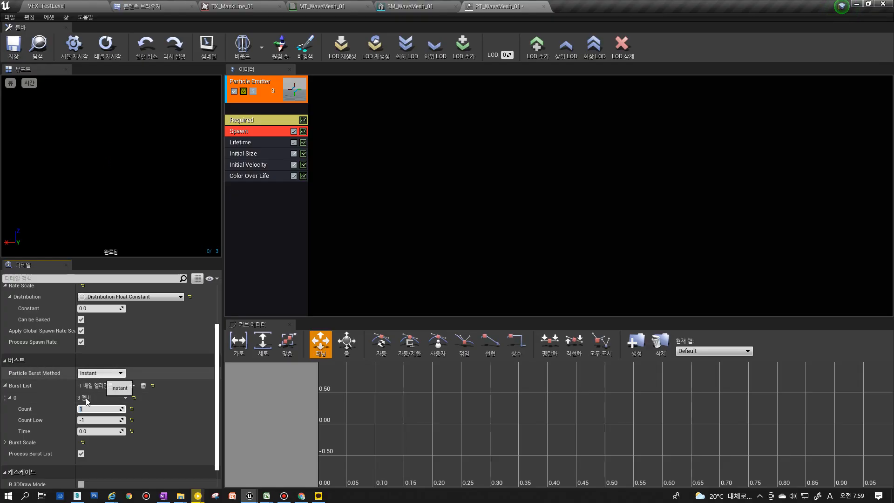
Expand the Burst Scale distribution in the Spawn module and try a Constant of 50.
{"action": "left_click", "coordinate": [37, 441]}
{"action": "scroll", "coordinate": [43, 436], "scroll_direction": "down", "scroll_amount": 1}
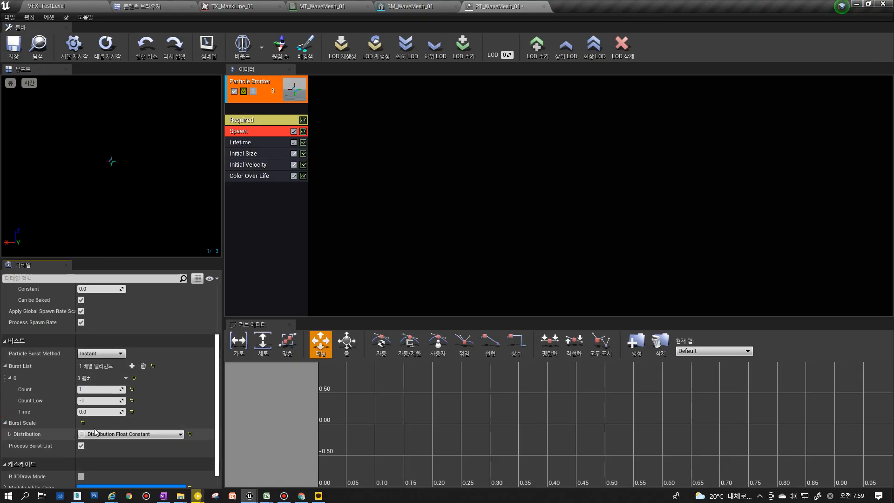
{"action": "left_click", "coordinate": [9, 434]}
{"action": "left_click", "coordinate": [102, 445]}
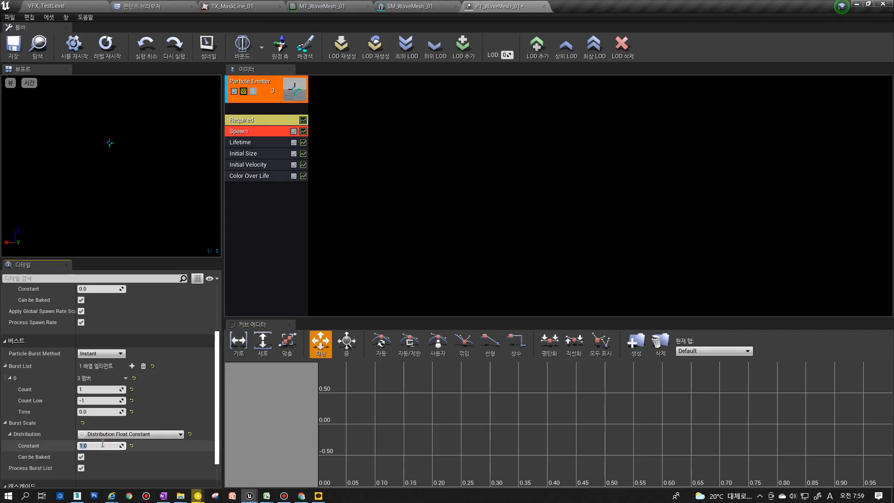
{"action": "type", "text": "50"}
{"action": "key", "text": "Return"}
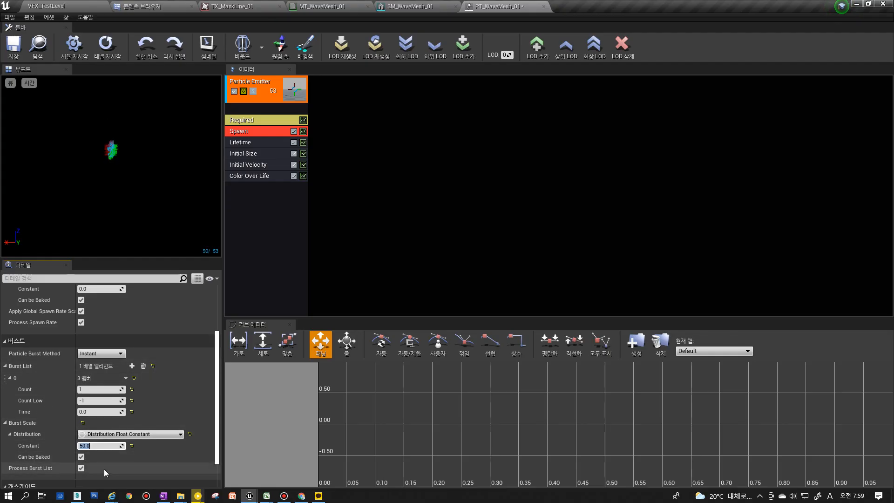
{"action": "left_click", "coordinate": [10, 434]}
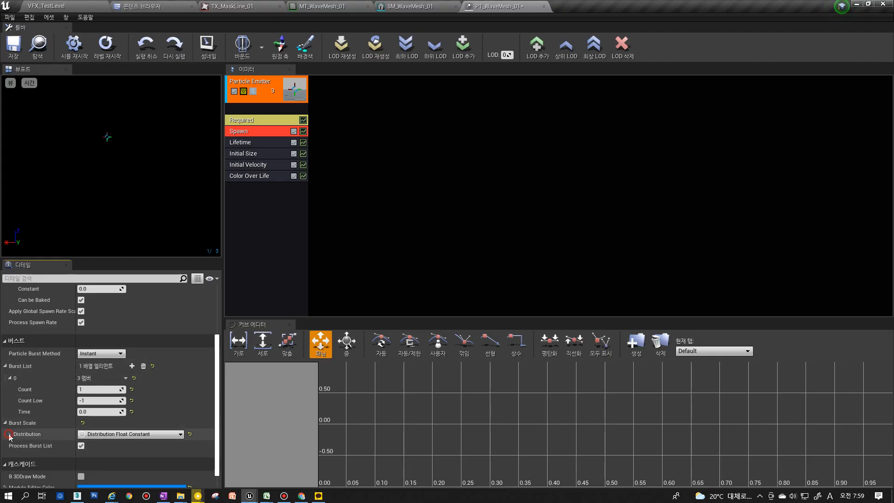
{"action": "left_click", "coordinate": [108, 389]}
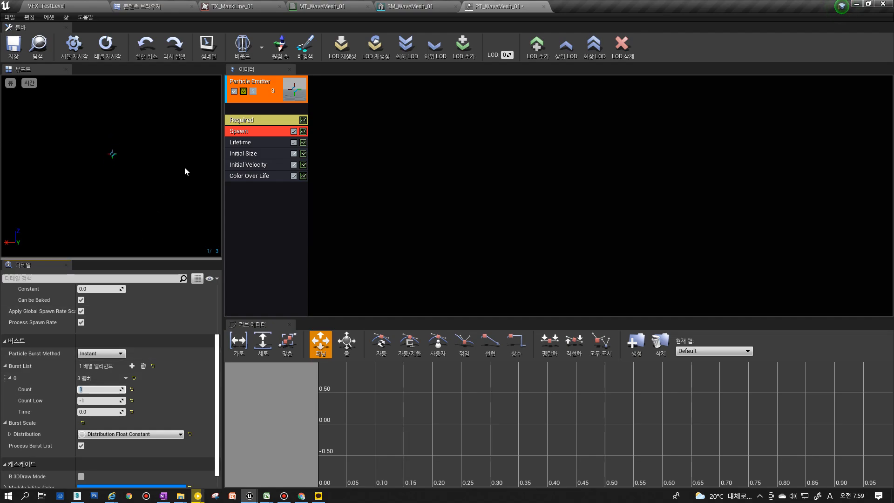
Rename the particle emitter to WaveMesh_01 and show its Required module settings.
{"action": "left_click", "coordinate": [264, 121]}
{"action": "left_click", "coordinate": [261, 98]}
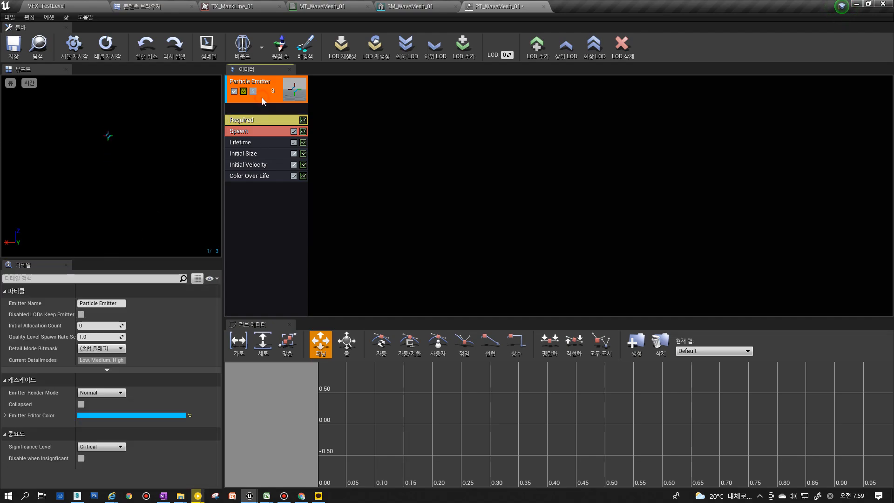
{"action": "left_click", "coordinate": [112, 303]}
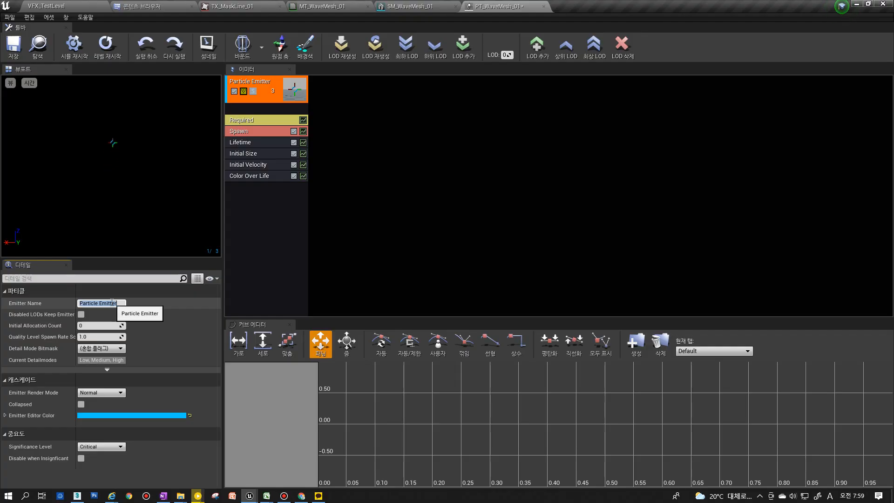
{"action": "type", "text": "WaveMesh_01"}
{"action": "key", "text": "Return"}
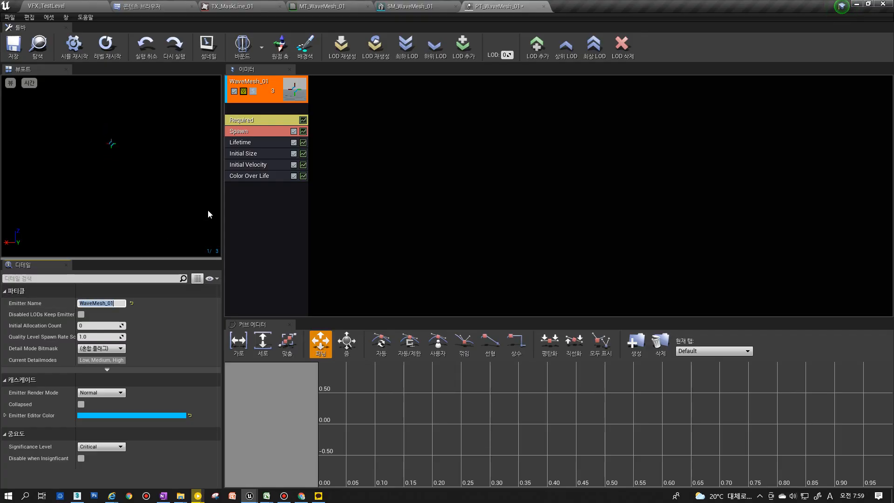
{"action": "left_click", "coordinate": [259, 121]}
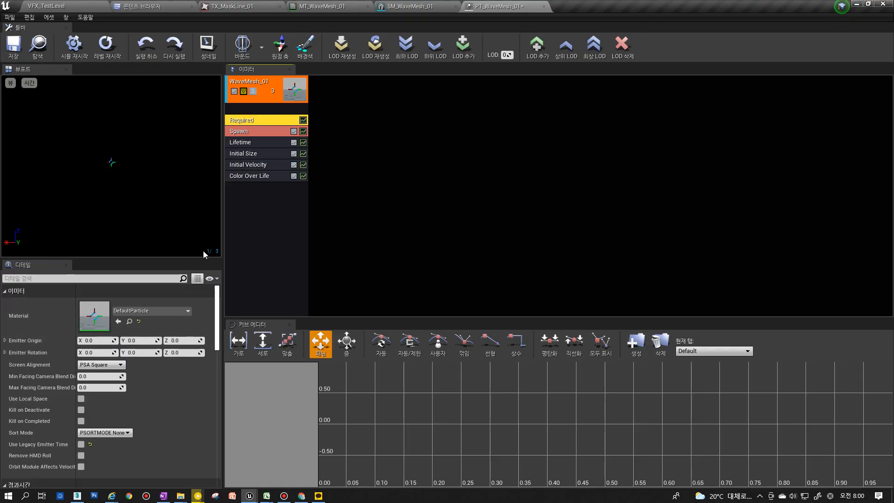
Set the Emitter Delay of the WaveMesh_01 emitter's Required module to 0.5.
{"action": "scroll", "coordinate": [106, 348], "scroll_direction": "down", "scroll_amount": 5}
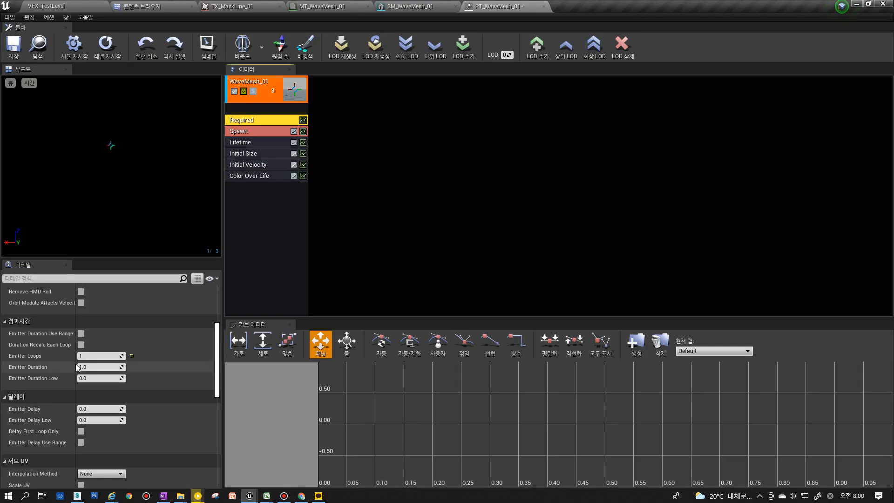
{"action": "left_click", "coordinate": [98, 409]}
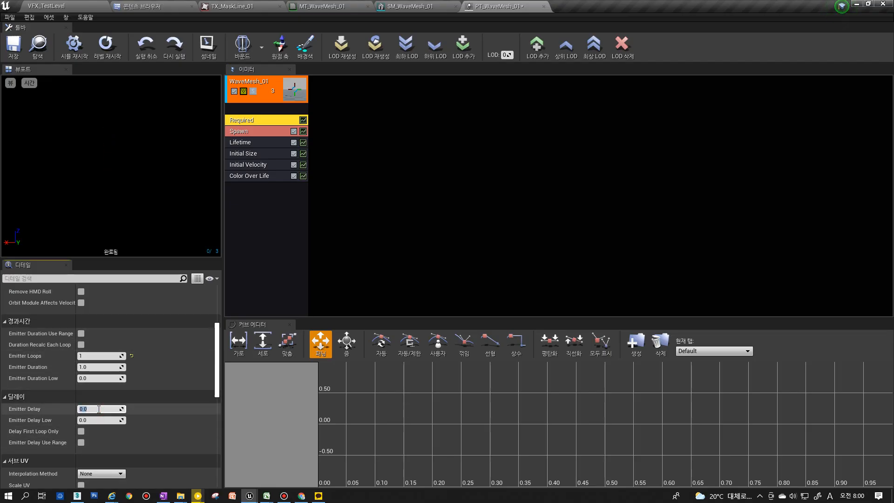
{"action": "type", "text": ".5"}
{"action": "key", "text": "Return"}
{"action": "scroll", "coordinate": [126, 387], "scroll_direction": "down", "scroll_amount": 6}
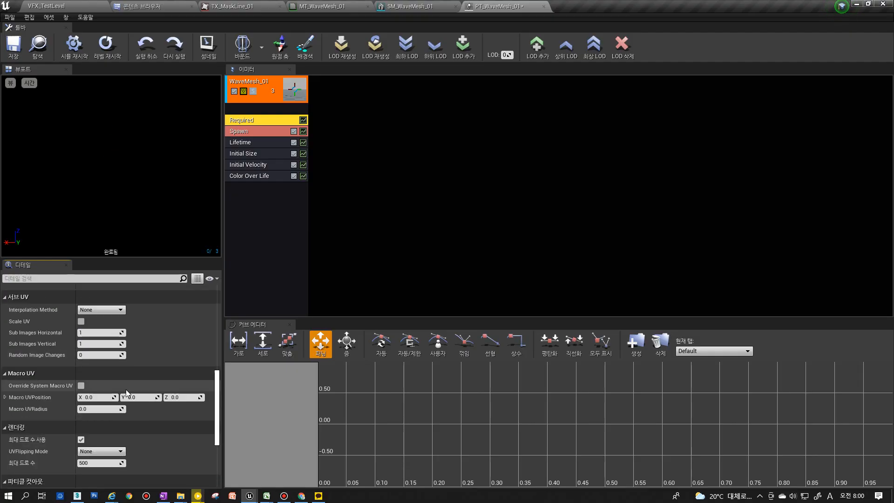
Assign the MT_WaveMesh_01 material to the emitter's Required module in place of the default particle material.
{"action": "scroll", "coordinate": [93, 400], "scroll_direction": "up", "scroll_amount": 10}
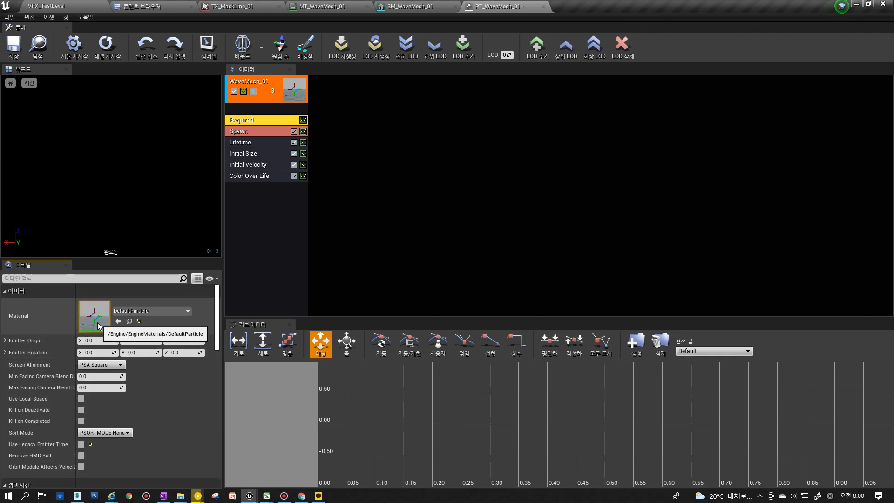
{"action": "left_click", "coordinate": [410, 6]}
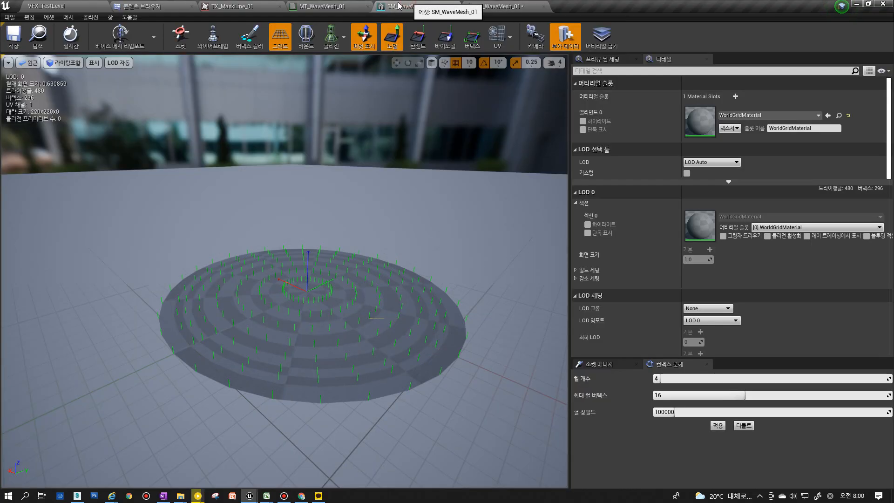
{"action": "left_click", "coordinate": [322, 6]}
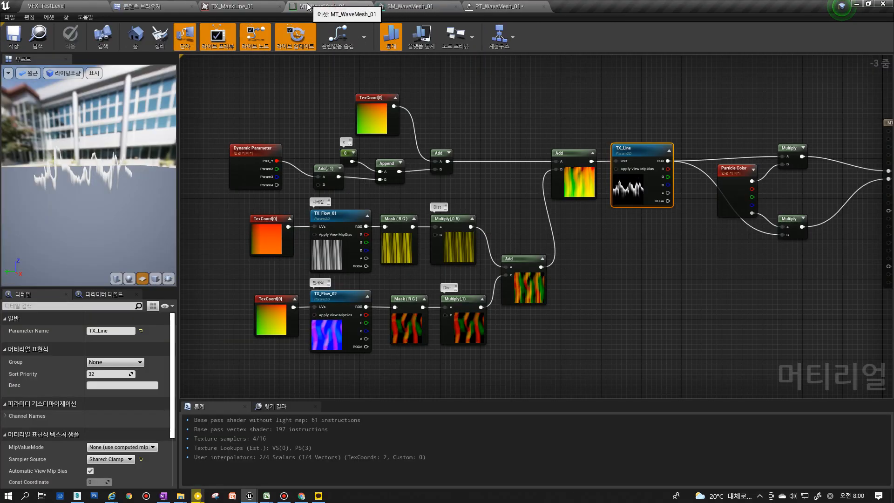
{"action": "left_click", "coordinate": [38, 41]}
{"action": "left_click", "coordinate": [529, 5]}
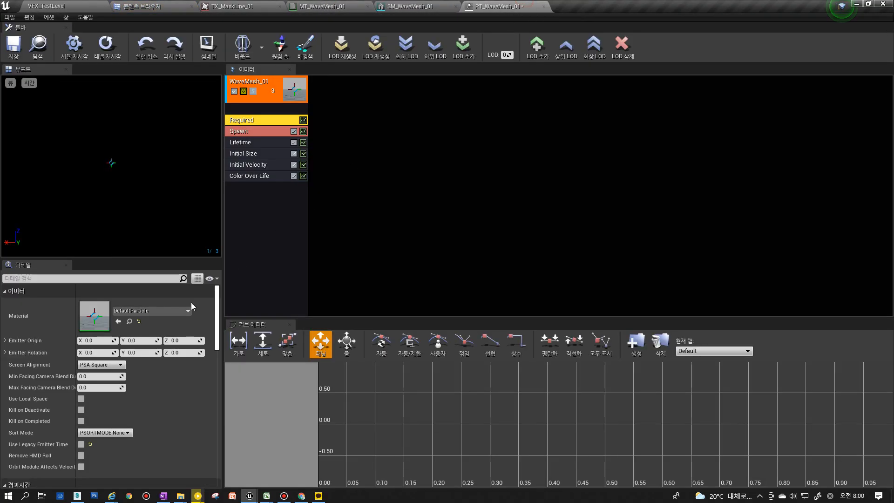
{"action": "left_click", "coordinate": [118, 320]}
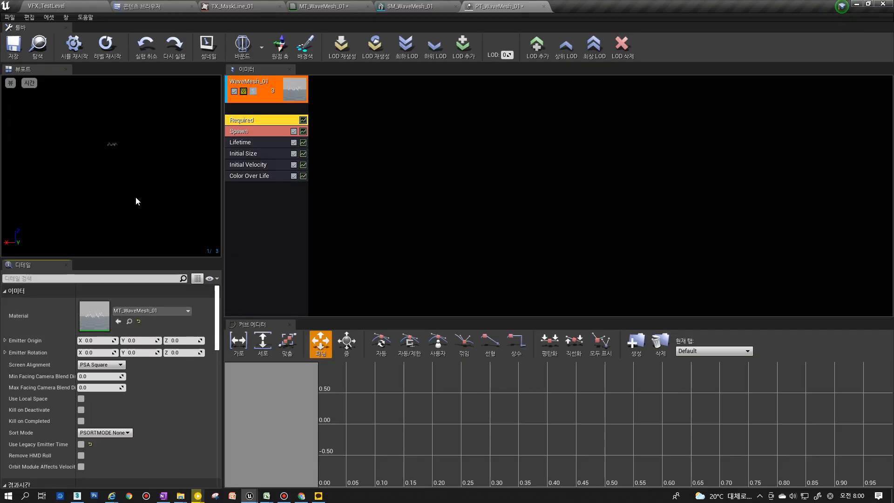
Review the Initial Velocity module's distribution settings, then delete the module from the WaveMesh_01 emitter.
{"action": "left_click", "coordinate": [256, 165]}
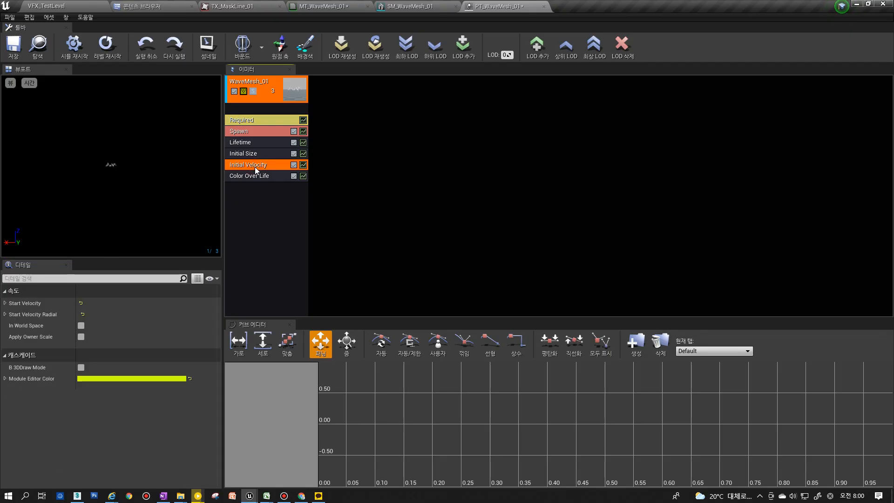
{"action": "left_click", "coordinate": [5, 315]}
{"action": "left_click", "coordinate": [5, 303]}
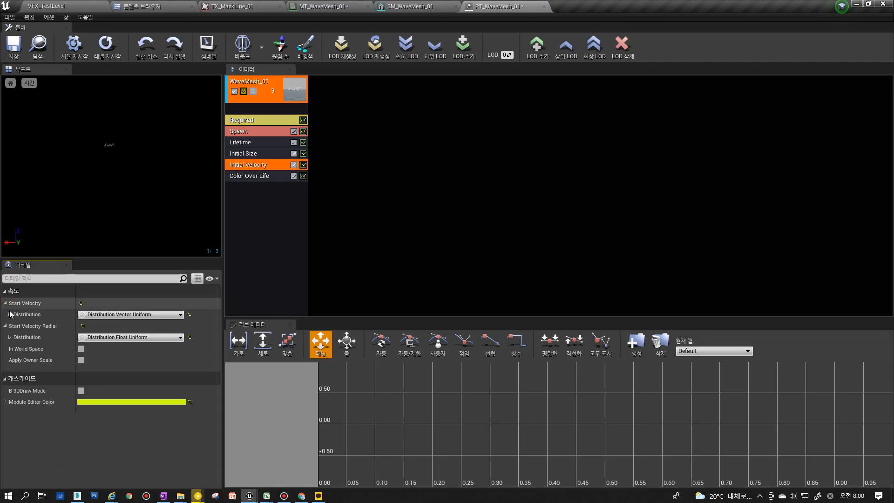
{"action": "left_click", "coordinate": [8, 315]}
{"action": "left_click", "coordinate": [9, 407]}
{"action": "left_click", "coordinate": [280, 195]}
{"action": "left_click", "coordinate": [264, 165]}
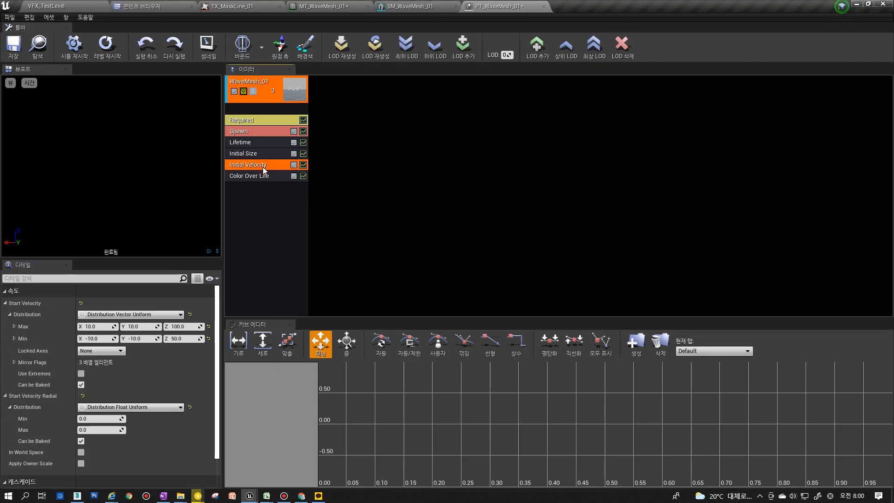
{"action": "key", "text": "Delete"}
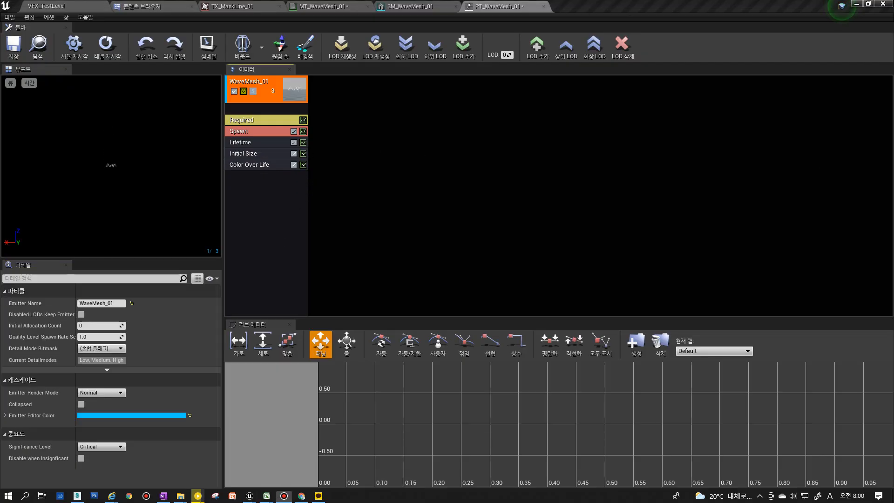
Examine the Start Size distribution's Max and Min values in the Initial Size module.
{"action": "left_click", "coordinate": [256, 153]}
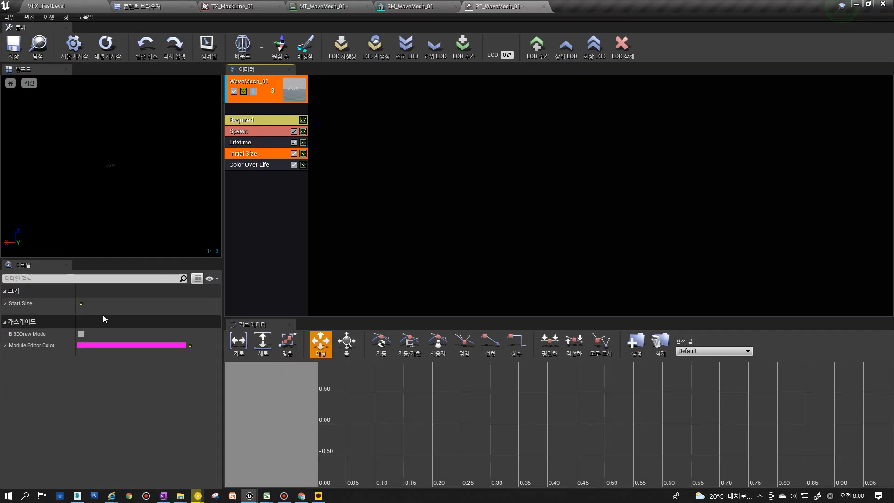
{"action": "left_click", "coordinate": [5, 303]}
{"action": "left_click", "coordinate": [10, 314]}
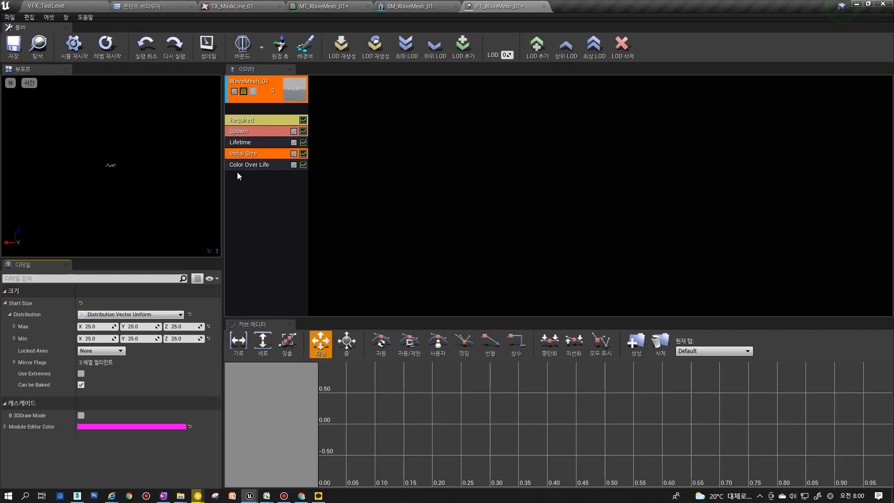
Enable Use Local Space in the WaveMesh_01 emitter's Required module.
{"action": "left_click", "coordinate": [241, 114]}
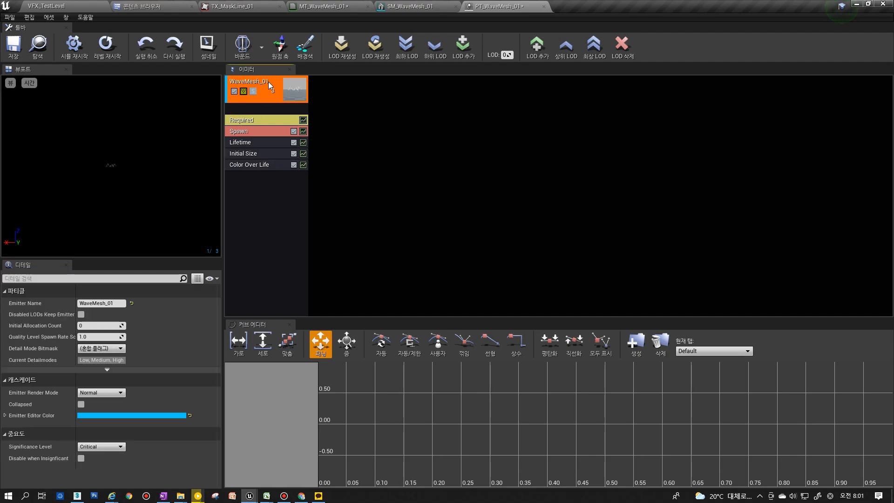
{"action": "right_click", "coordinate": [260, 108]}
{"action": "left_click", "coordinate": [243, 116]}
{"action": "left_click", "coordinate": [243, 117]}
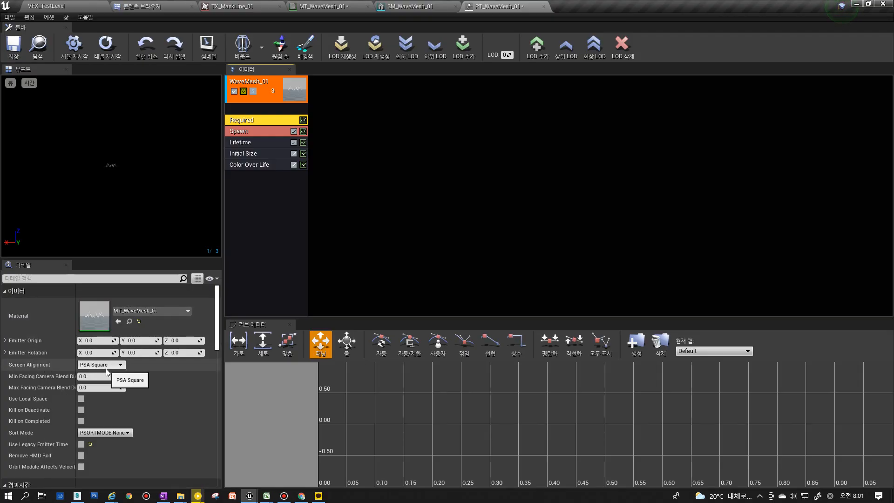
{"action": "scroll", "coordinate": [105, 424], "scroll_direction": "down", "scroll_amount": 1}
{"action": "scroll", "coordinate": [111, 416], "scroll_direction": "down", "scroll_amount": 4}
{"action": "scroll", "coordinate": [116, 412], "scroll_direction": "up", "scroll_amount": 5}
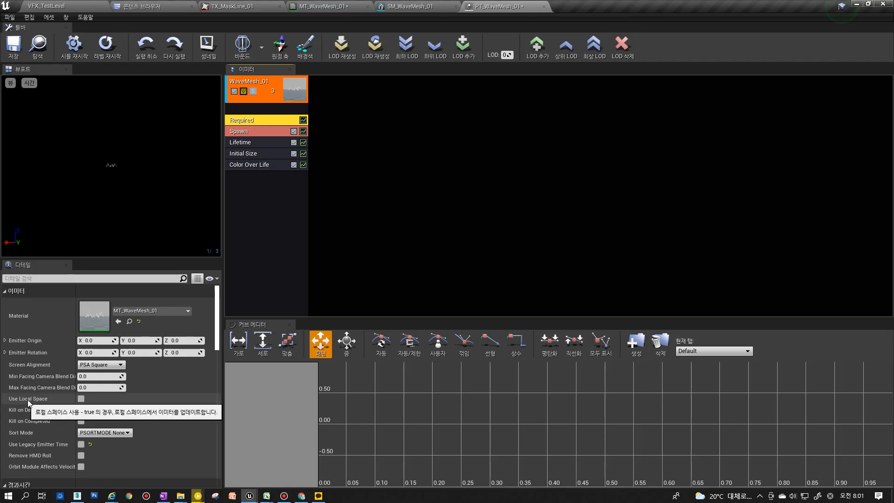
{"action": "left_click", "coordinate": [81, 398]}
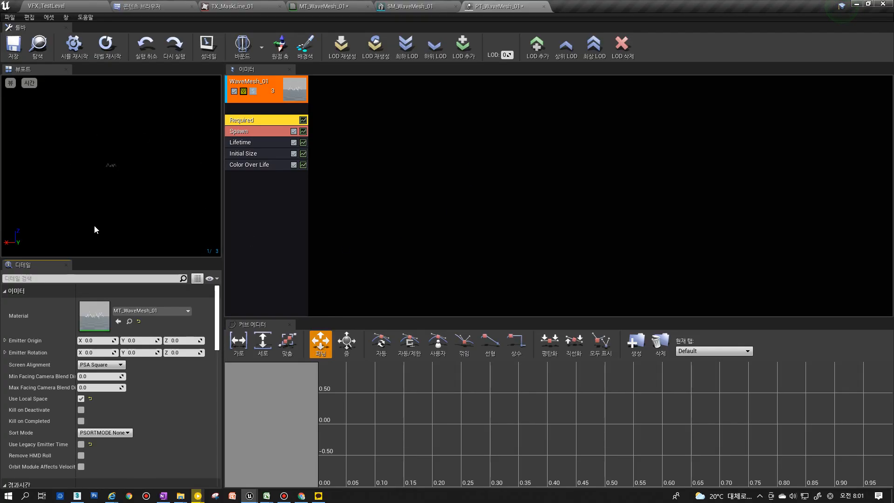
Add a new Mesh Data type data module to the WaveMesh_01 emitter.
{"action": "left_click", "coordinate": [263, 121]}
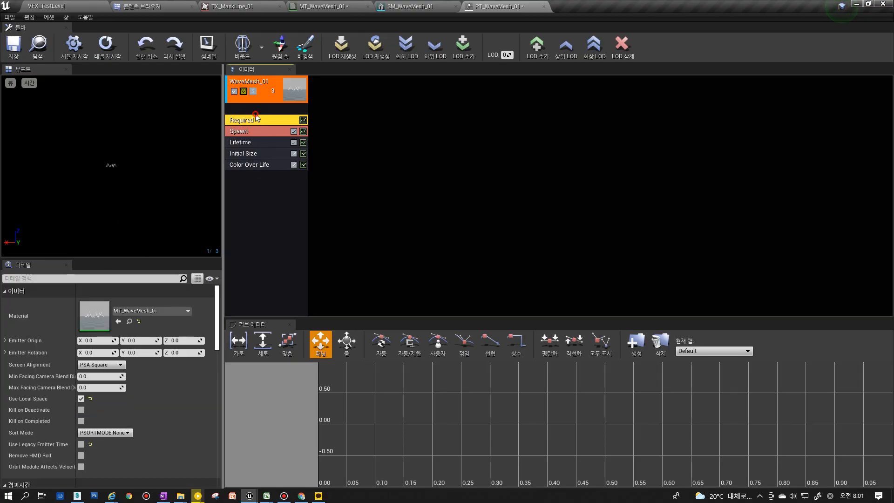
{"action": "left_click", "coordinate": [239, 107]}
{"action": "right_click", "coordinate": [239, 107]}
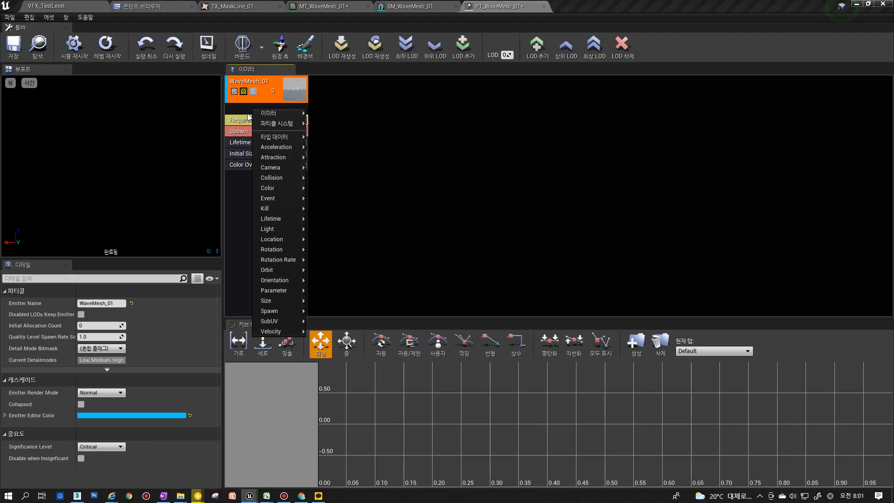
{"action": "left_click", "coordinate": [242, 114]}
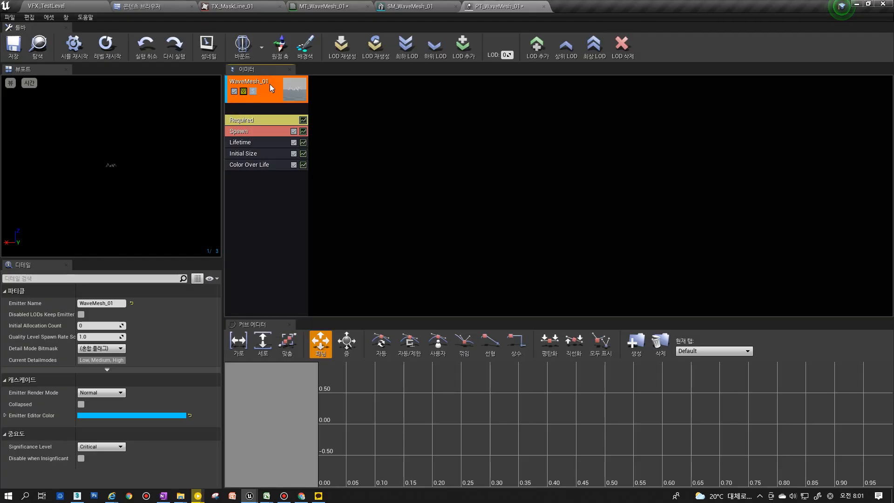
{"action": "right_click", "coordinate": [239, 108]}
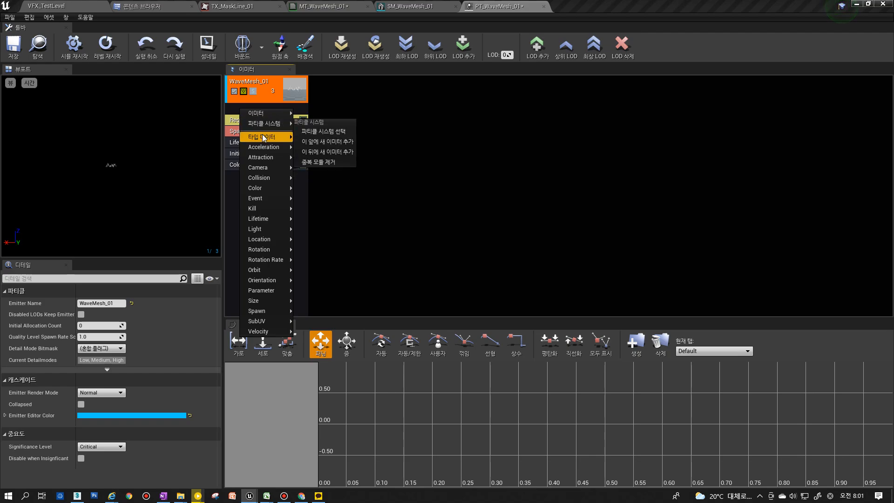
{"action": "mouse_move", "coordinate": [262, 135]}
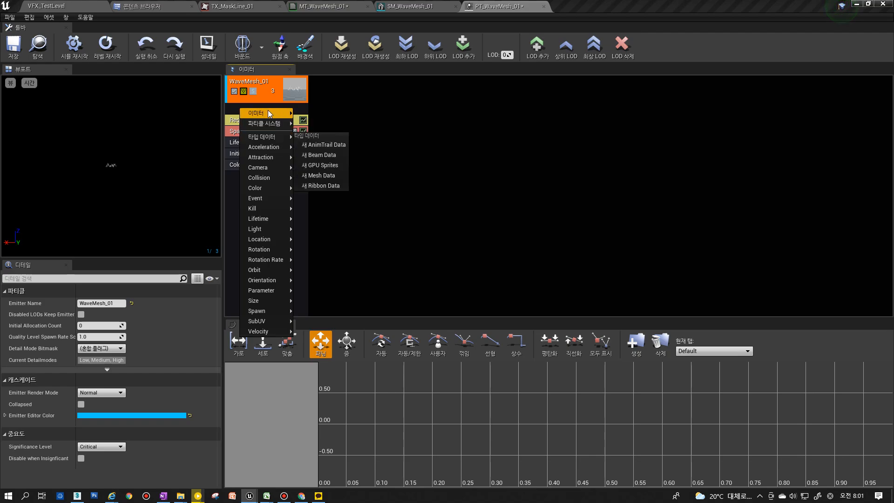
{"action": "mouse_move", "coordinate": [268, 113]}
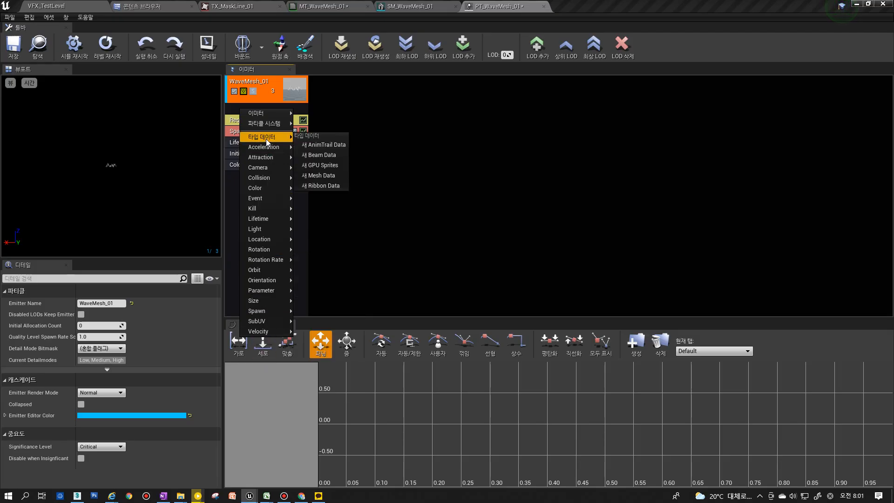
{"action": "left_click", "coordinate": [325, 175]}
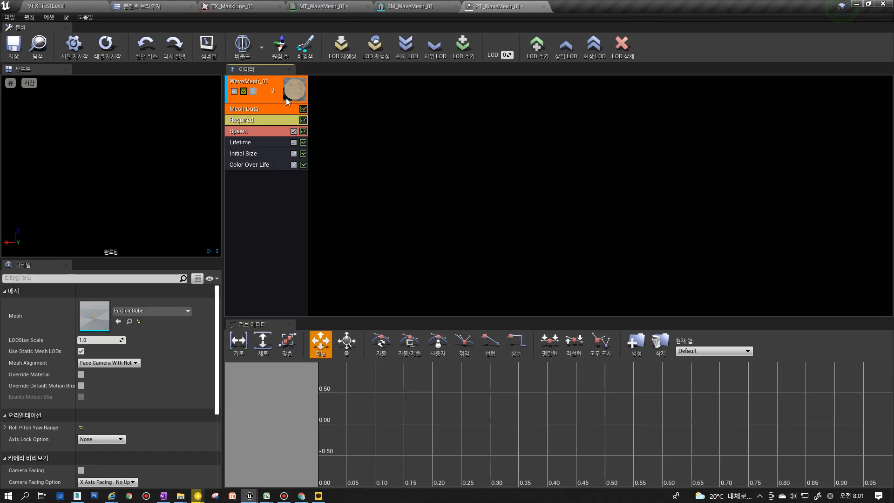
Enable Override Material in the Mesh Data module so the mesh uses the emitter's material.
{"action": "left_click", "coordinate": [251, 122]}
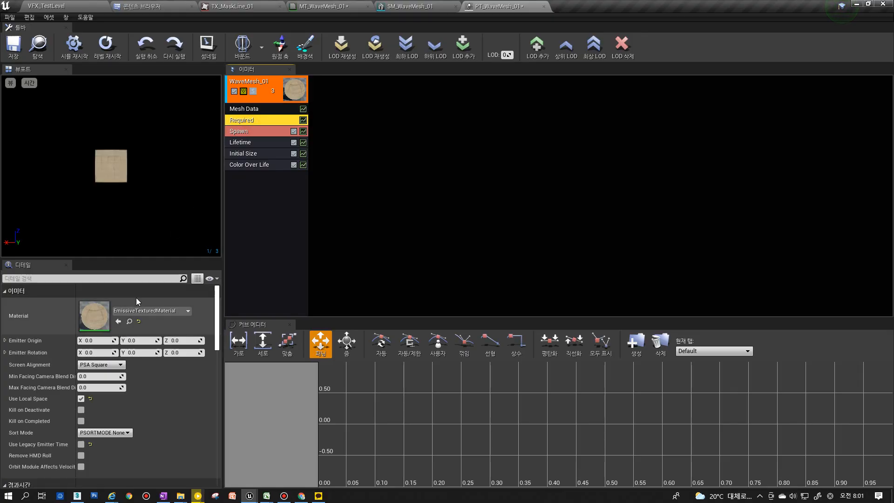
{"action": "left_click", "coordinate": [261, 113]}
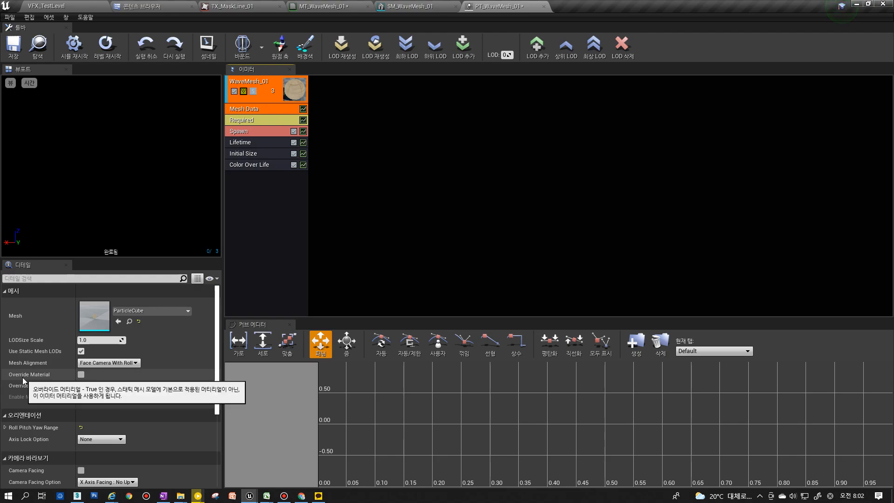
{"action": "left_click", "coordinate": [80, 375]}
Reassign the MT_WaveMesh_01 material to the Required module in place of EmissiveTexturedMaterial.
{"action": "left_click", "coordinate": [241, 122]}
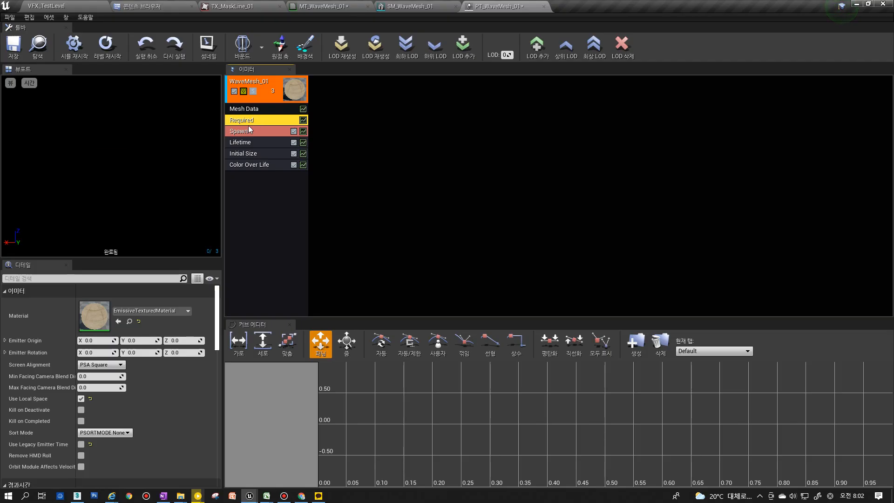
{"action": "left_click", "coordinate": [343, 6]}
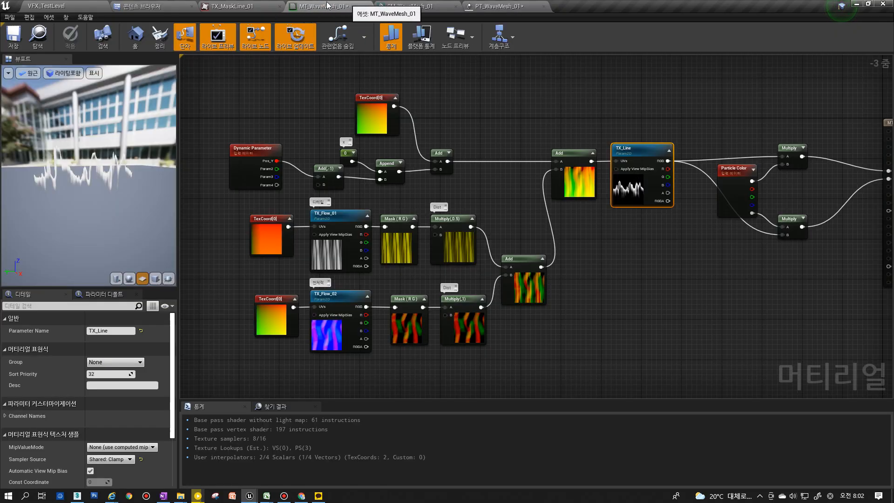
{"action": "left_click", "coordinate": [38, 44]}
{"action": "left_click", "coordinate": [498, 6]}
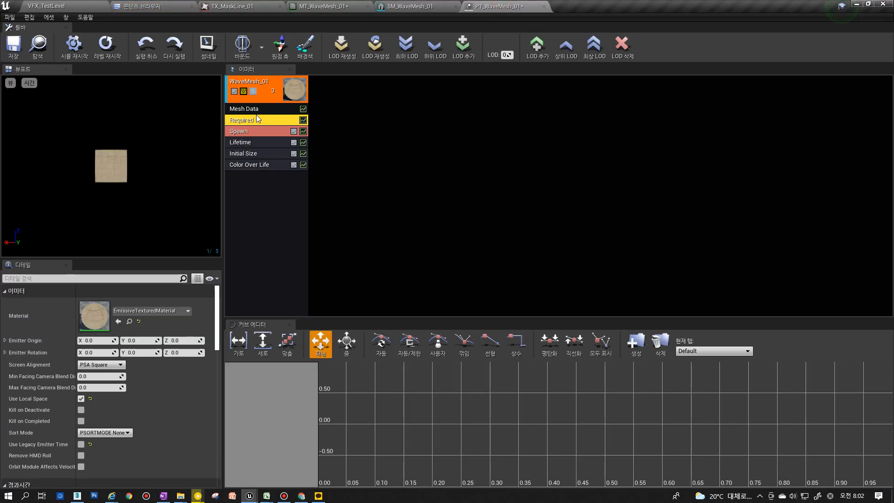
{"action": "left_click", "coordinate": [119, 321]}
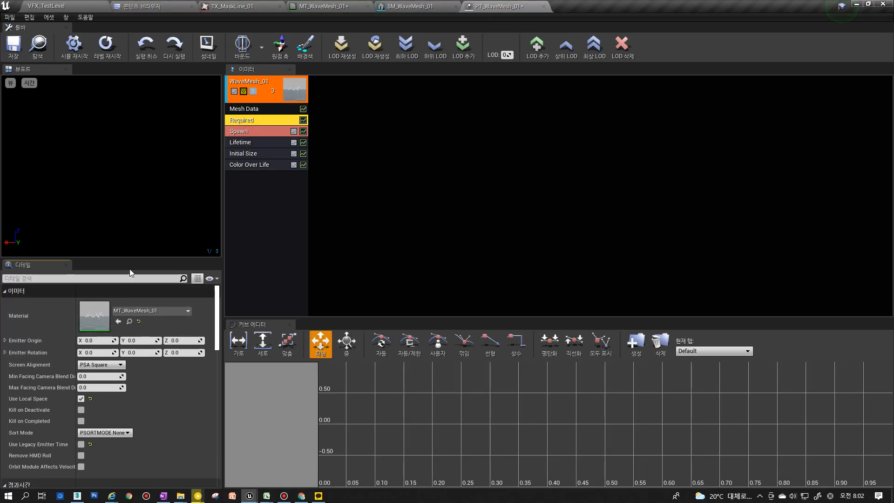
Assign the SM_WaveMesh_01 static mesh to the Mesh Data module in place of ParticleCube.
{"action": "left_click", "coordinate": [251, 110]}
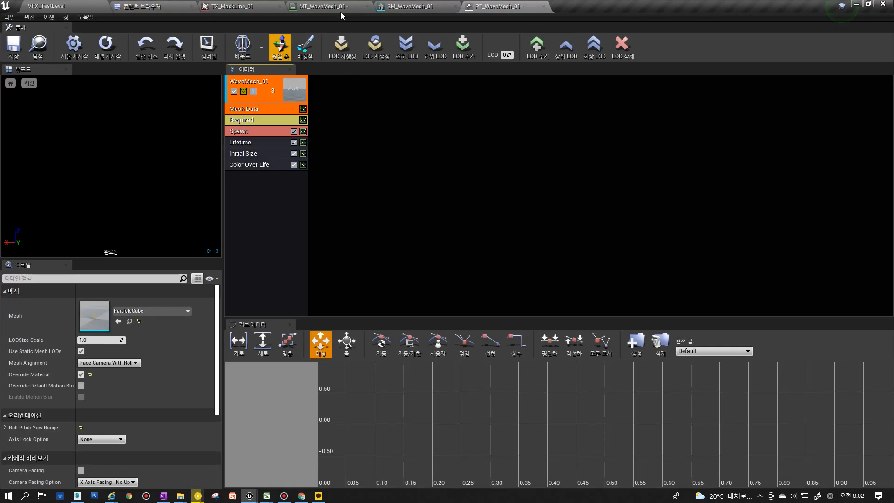
{"action": "left_click", "coordinate": [414, 6]}
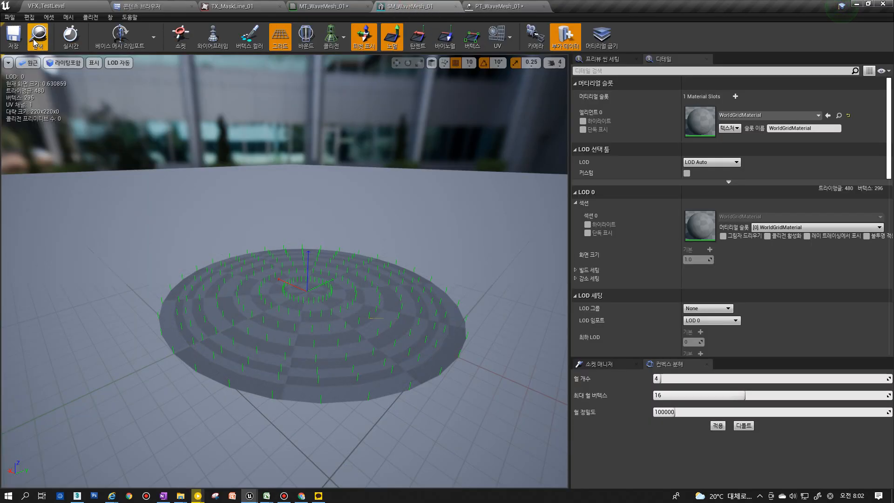
{"action": "left_click", "coordinate": [35, 42]}
{"action": "left_click", "coordinate": [487, 8]}
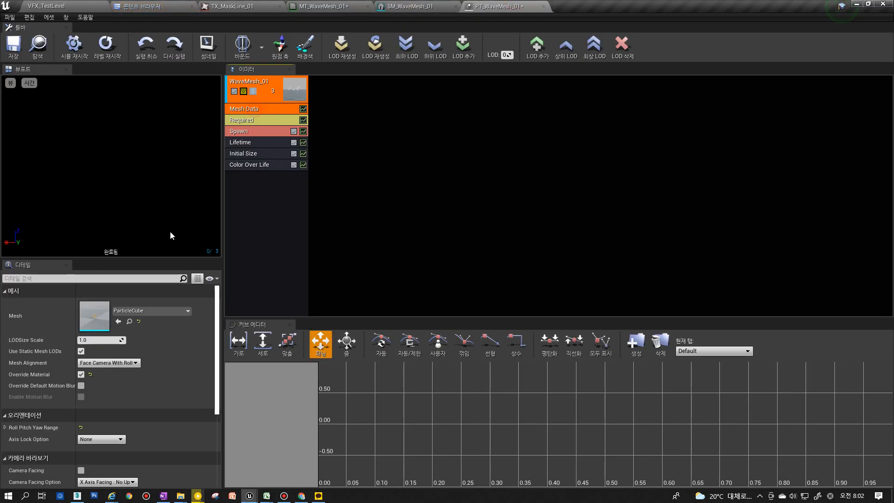
{"action": "left_click", "coordinate": [118, 321]}
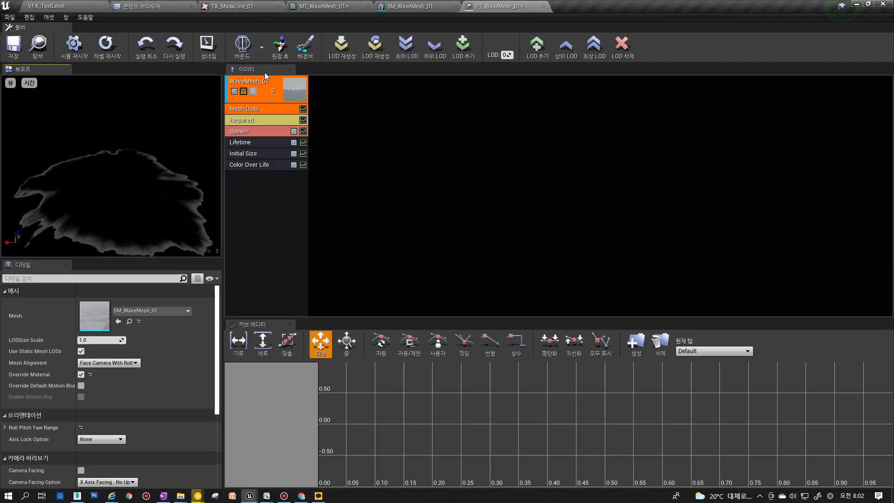
Set the particle preview's background colour to dark grey with a brightness value of about 0.104.
{"action": "left_click", "coordinate": [311, 49]}
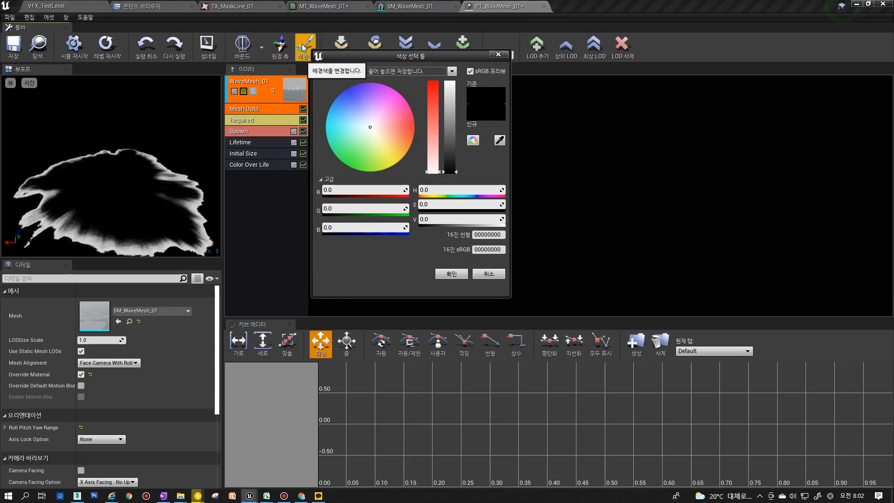
{"action": "left_click", "coordinate": [454, 163]}
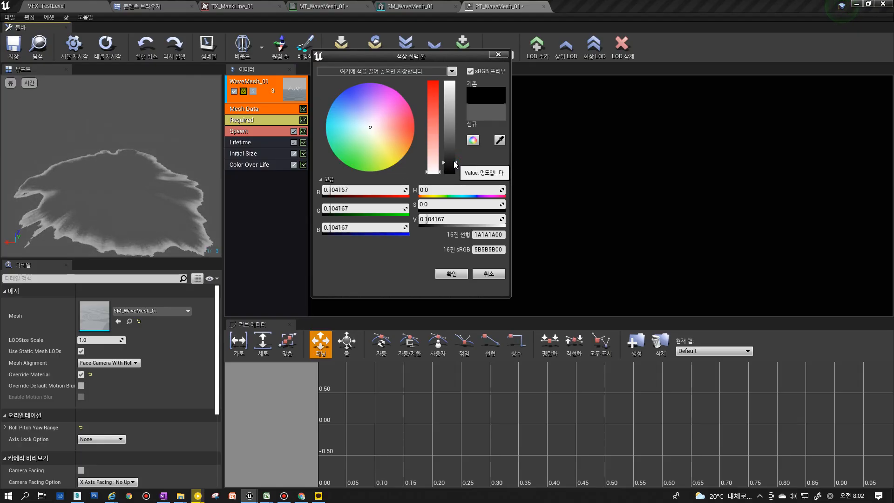
{"action": "left_click", "coordinate": [451, 274]}
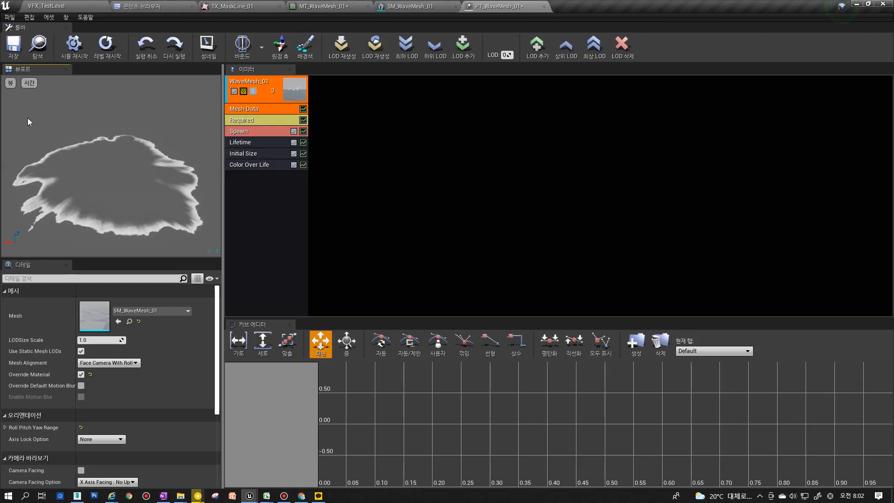
Turn on the grid in the particle preview viewport and switch it off again.
{"action": "left_click", "coordinate": [9, 85]}
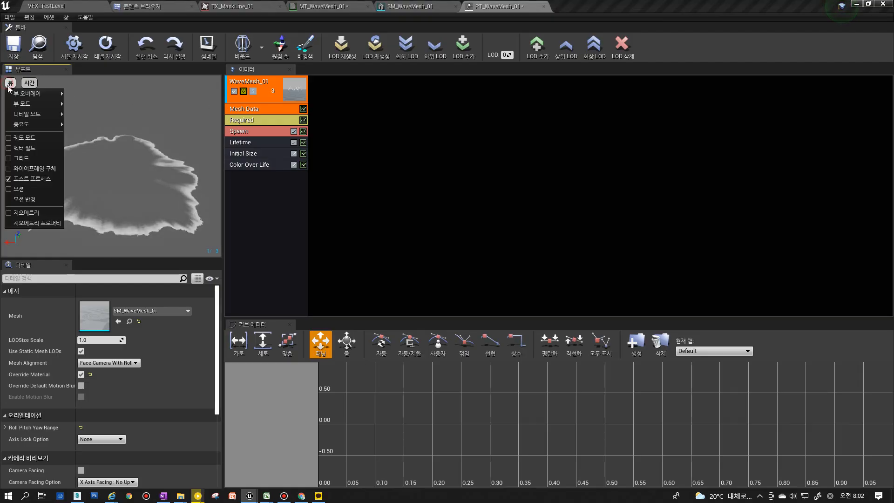
{"action": "left_click", "coordinate": [16, 161]}
{"action": "left_click", "coordinate": [154, 185]}
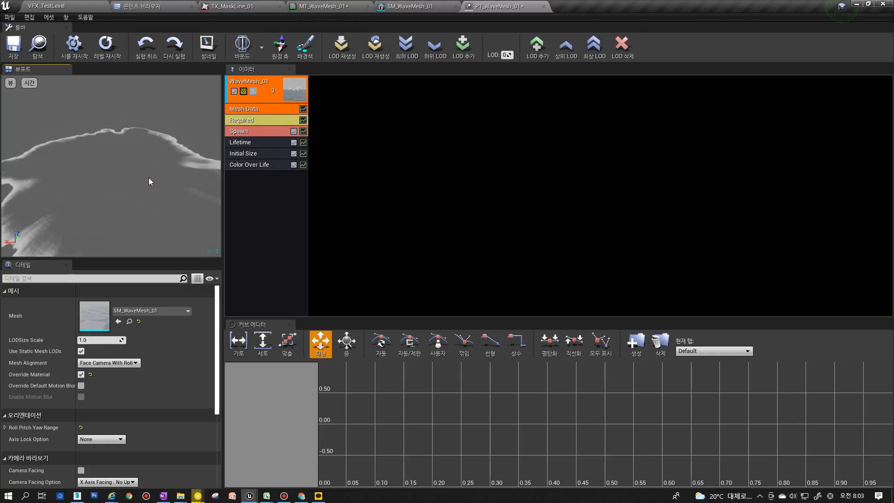
{"action": "left_click", "coordinate": [12, 85]}
{"action": "left_click", "coordinate": [17, 158]}
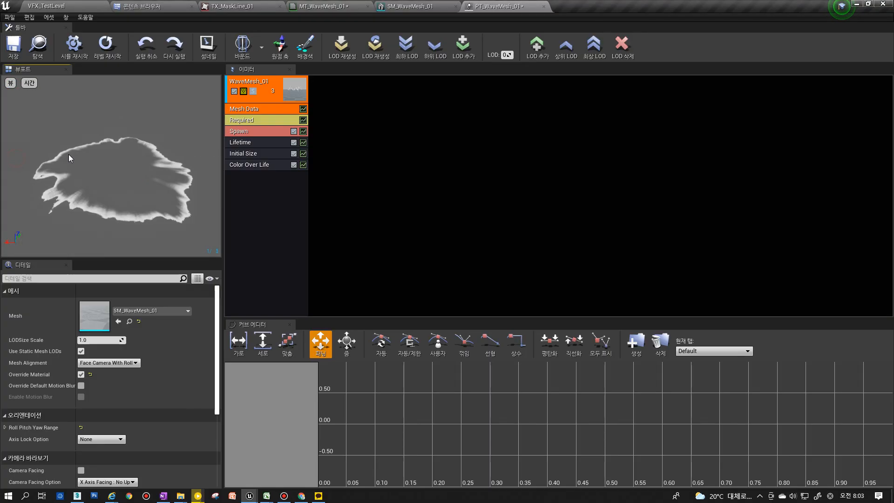
Inspect the wave mesh particle in the Wireframe view mode and return the preview to Lit.
{"action": "left_click", "coordinate": [11, 83]}
{"action": "mouse_move", "coordinate": [22, 93]}
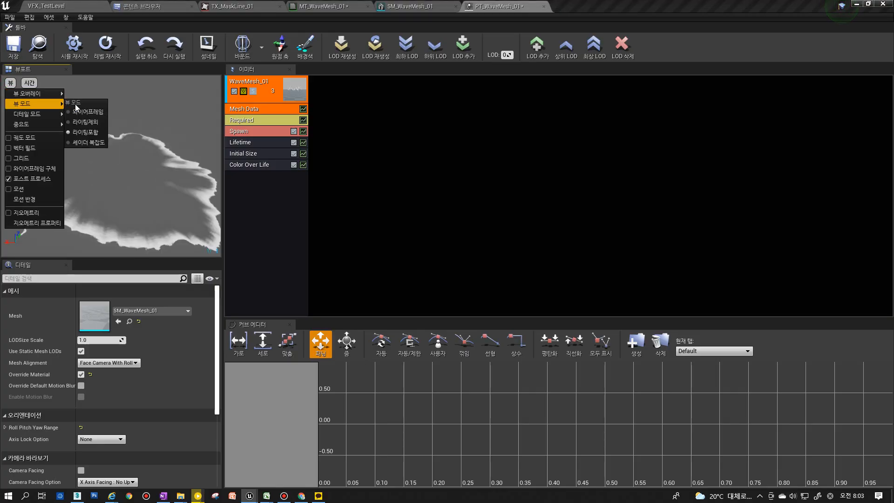
{"action": "left_click", "coordinate": [87, 112]}
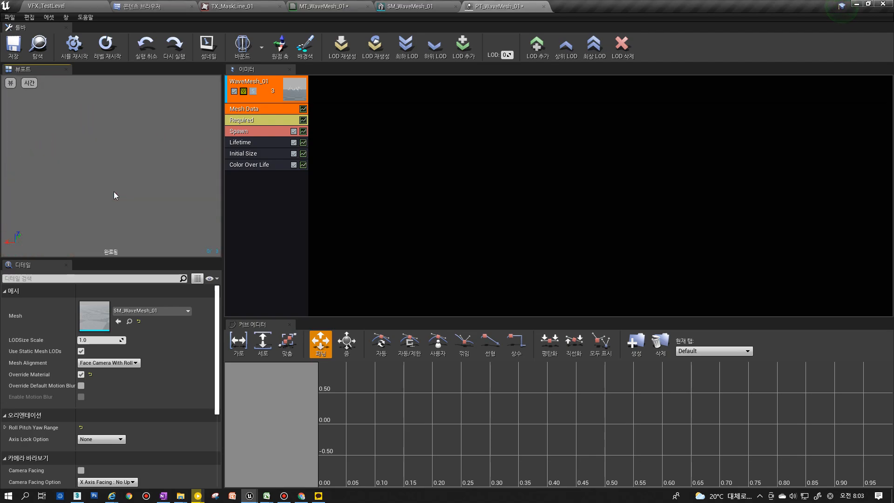
{"action": "left_click", "coordinate": [10, 83]}
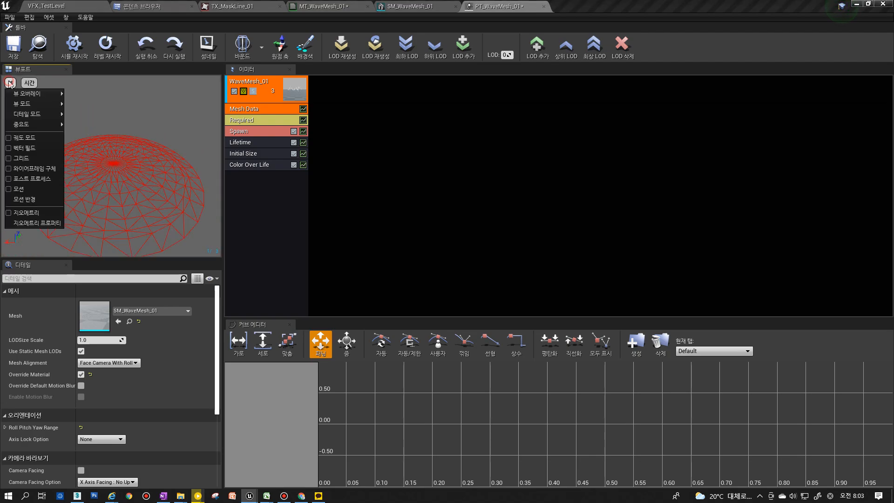
{"action": "mouse_move", "coordinate": [27, 105]}
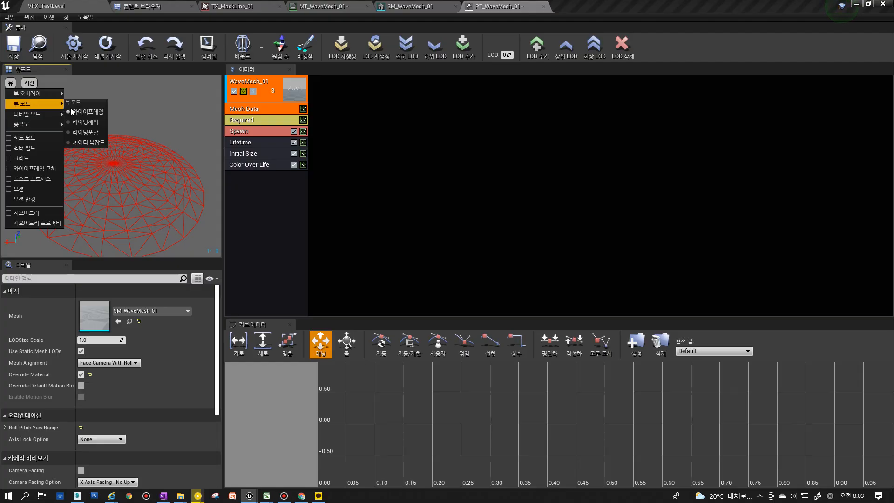
{"action": "left_click", "coordinate": [96, 134]}
Inspect the effect's cost in the Shader Complexity view mode and restore the preview to Lit.
{"action": "left_click", "coordinate": [10, 83]}
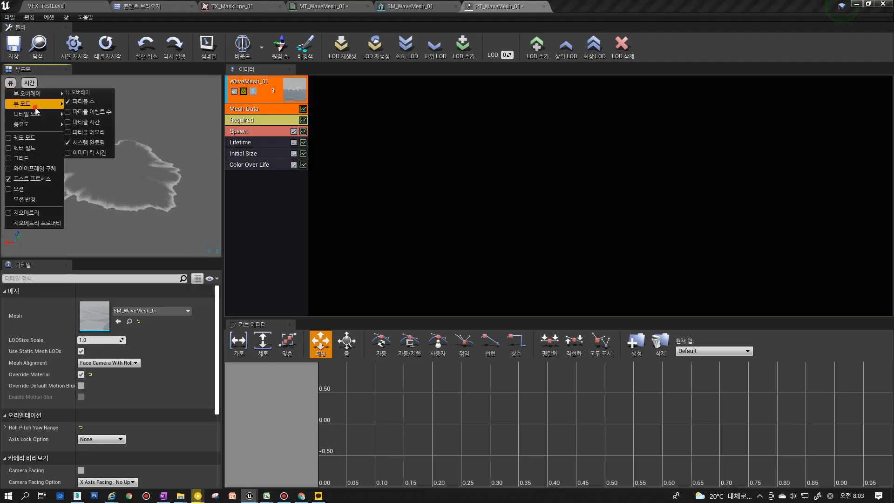
{"action": "mouse_move", "coordinate": [35, 107]}
{"action": "left_click", "coordinate": [89, 143]}
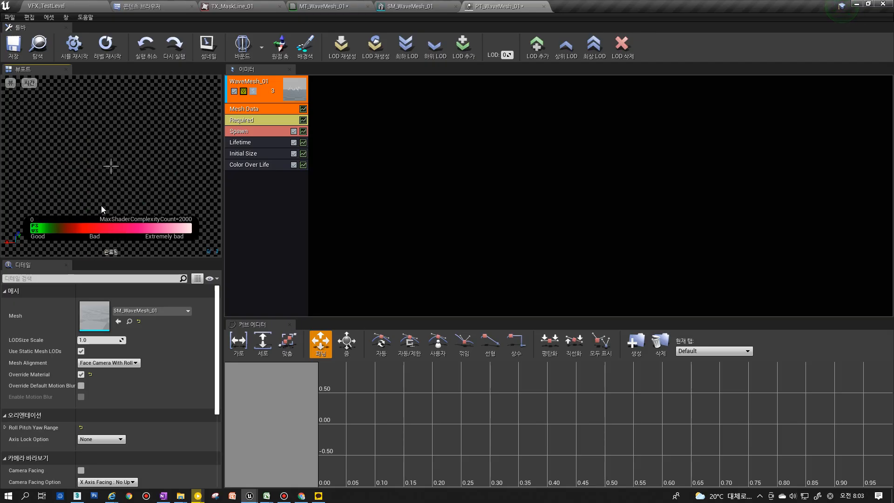
{"action": "left_click", "coordinate": [10, 83]}
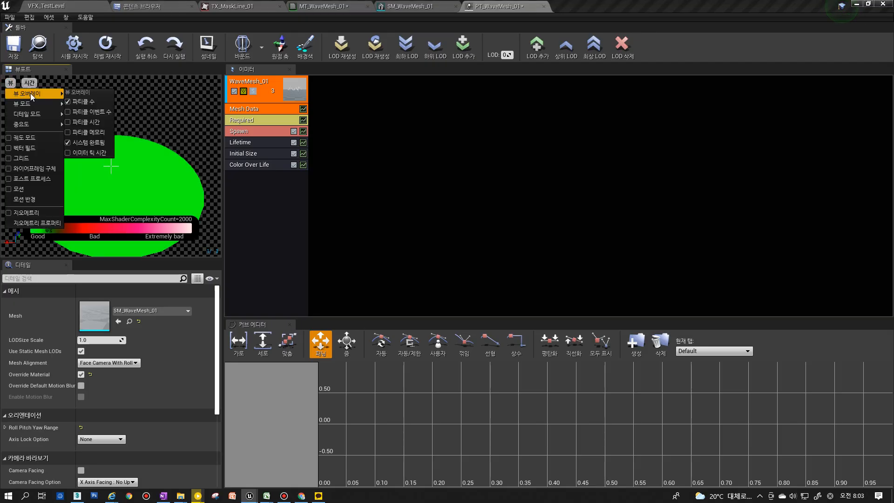
{"action": "left_click", "coordinate": [32, 105]}
{"action": "left_click", "coordinate": [90, 132]}
{"action": "left_click", "coordinate": [10, 83]}
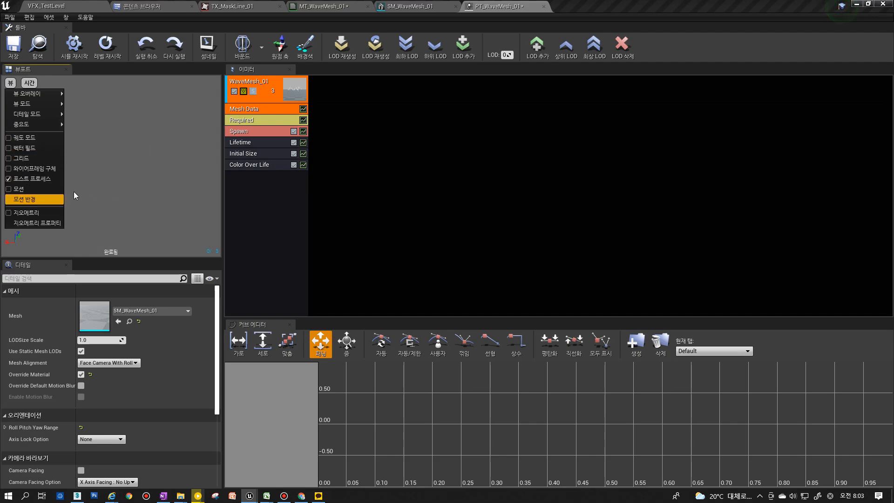
{"action": "left_click", "coordinate": [259, 198]}
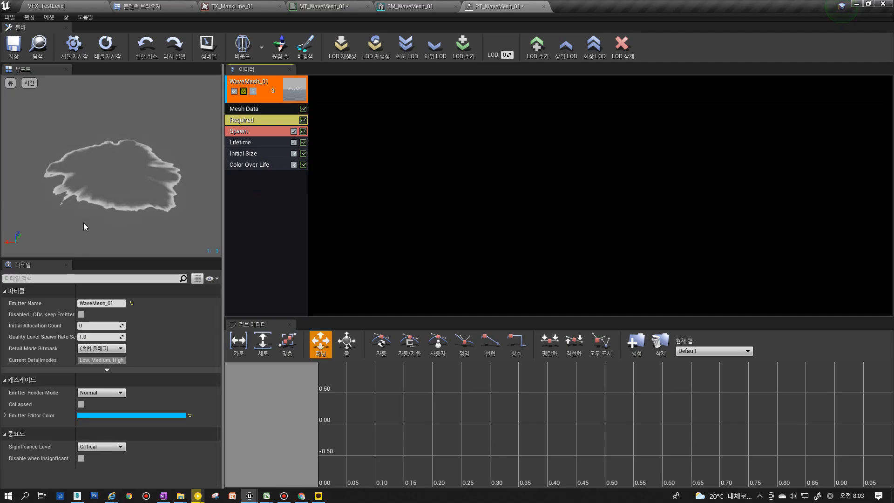
Review the MT_WaveMesh_01 material graph and the SM_WaveMesh_01 mesh, and return to the PT_WaveMesh_01 particle system.
{"action": "left_click", "coordinate": [418, 6]}
{"action": "left_click", "coordinate": [323, 6]}
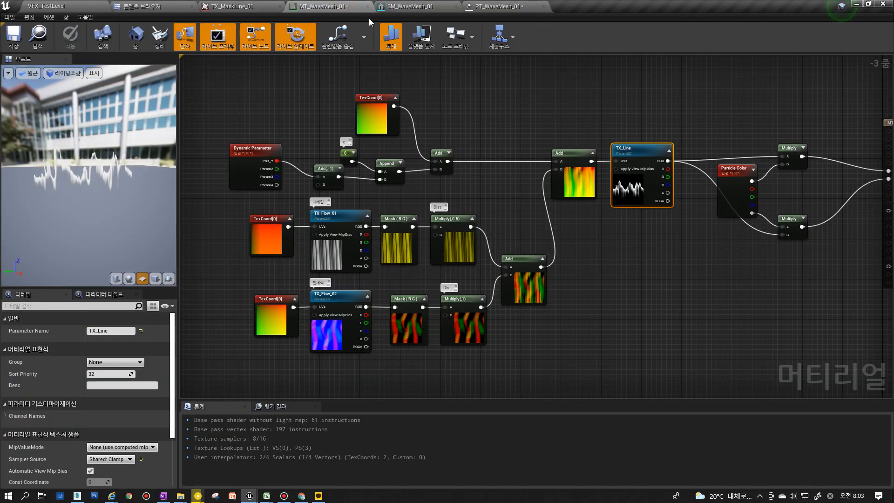
{"action": "left_click", "coordinate": [400, 6]}
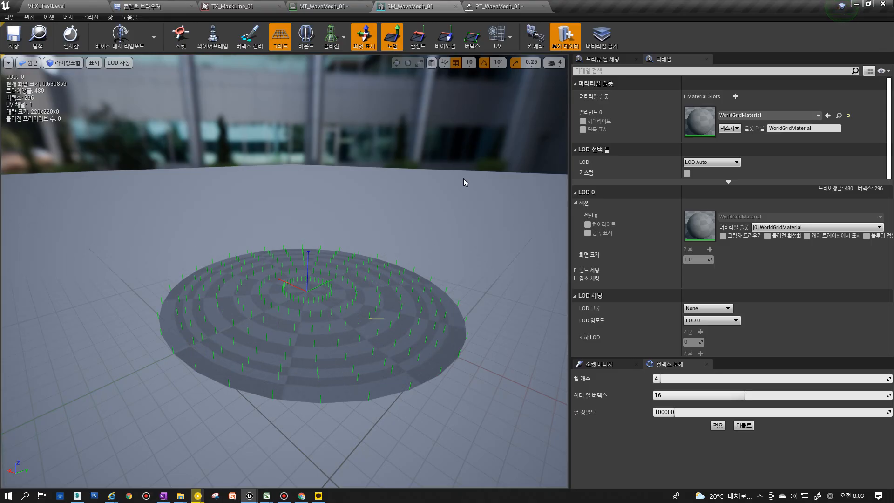
{"action": "left_click", "coordinate": [498, 6]}
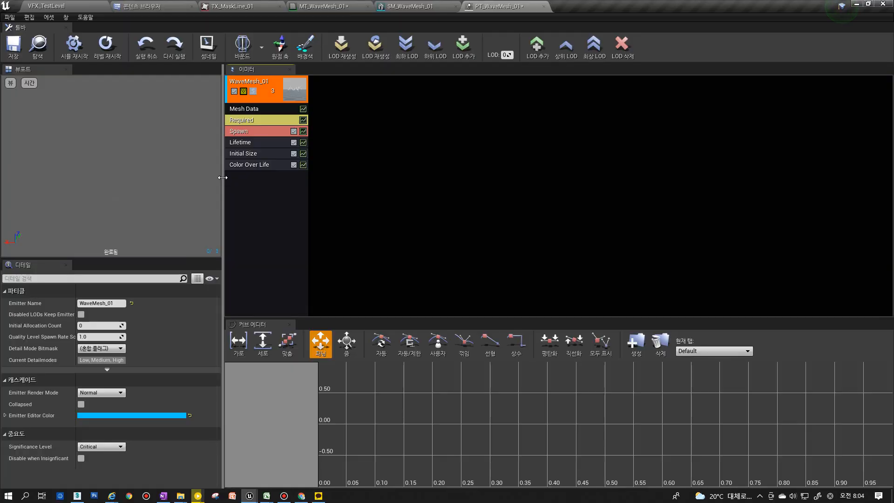
Review the settings of the Initial Size, Mesh Data, Color Over Life, Lifetime and Required modules.
{"action": "left_click", "coordinate": [255, 154]}
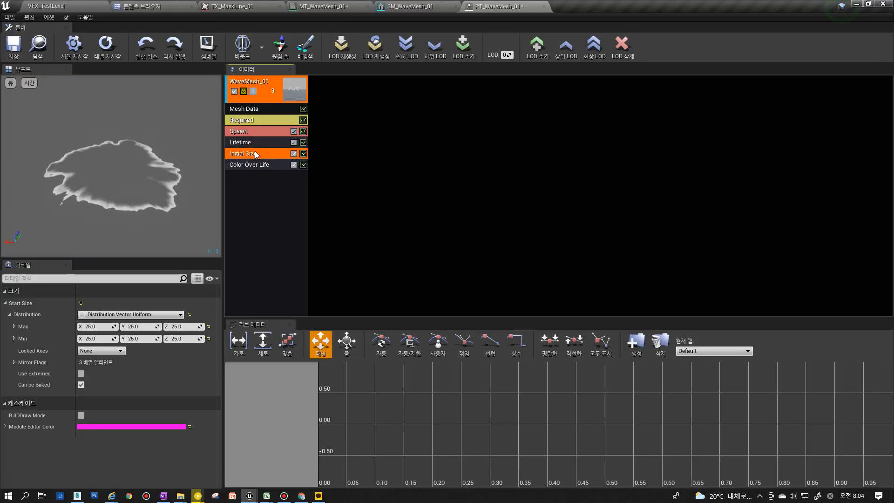
{"action": "left_click", "coordinate": [250, 109]}
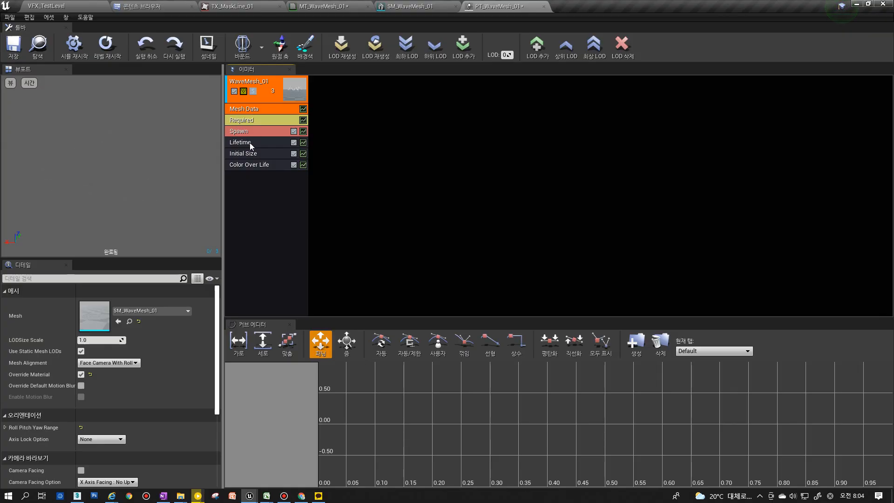
{"action": "left_click", "coordinate": [247, 164]}
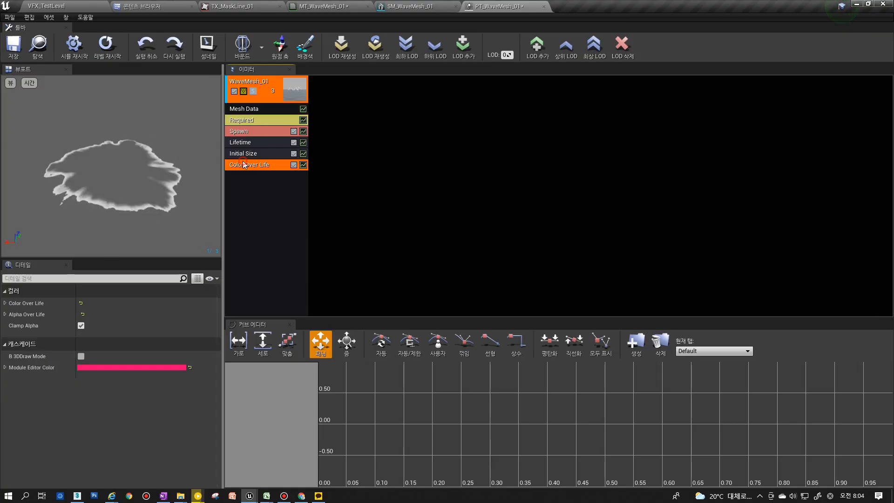
{"action": "left_click", "coordinate": [240, 154]}
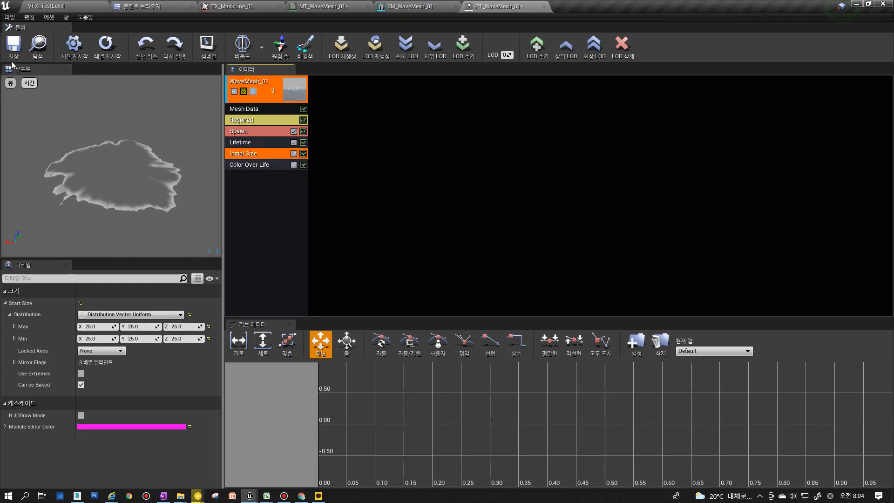
{"action": "left_click", "coordinate": [244, 143]}
{"action": "left_click", "coordinate": [246, 121]}
Change the Lifetime module's distribution to Distribution Float Constant.
{"action": "left_click", "coordinate": [246, 144]}
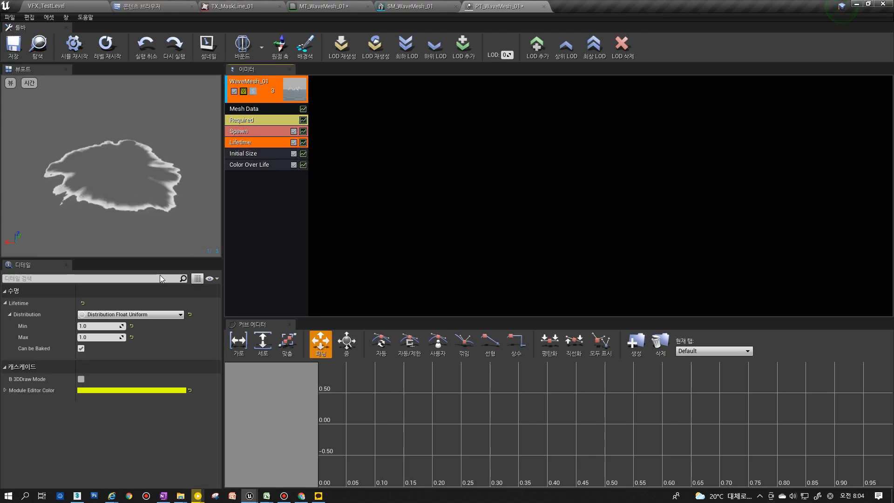
{"action": "left_click", "coordinate": [117, 314]}
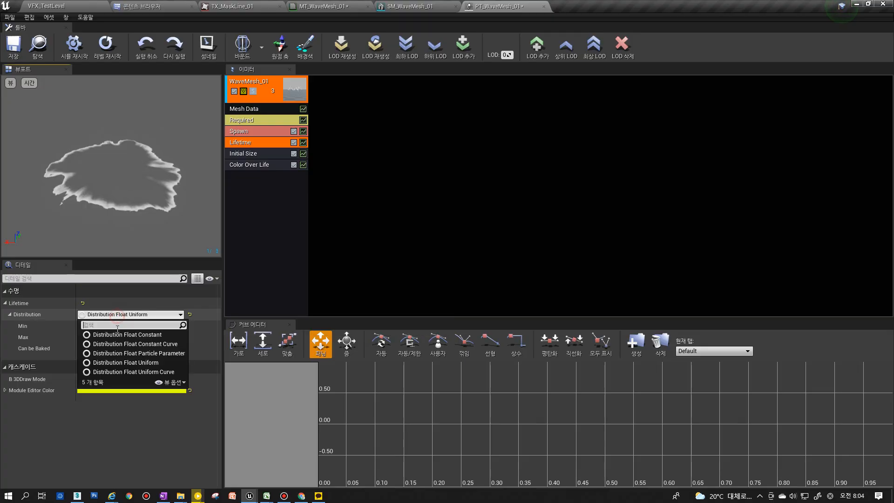
{"action": "left_click", "coordinate": [109, 331]}
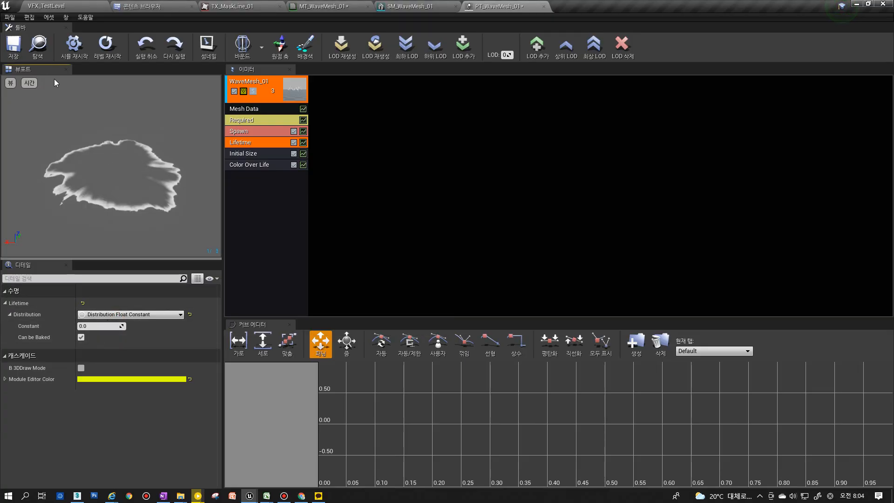
Locate PT_WaveMesh_01 in the content browser and place it as an emitter on the floor plane in VFX_TestLevel, in front of the cylinder.
{"action": "left_click", "coordinate": [38, 45]}
{"action": "left_click", "coordinate": [65, 8]}
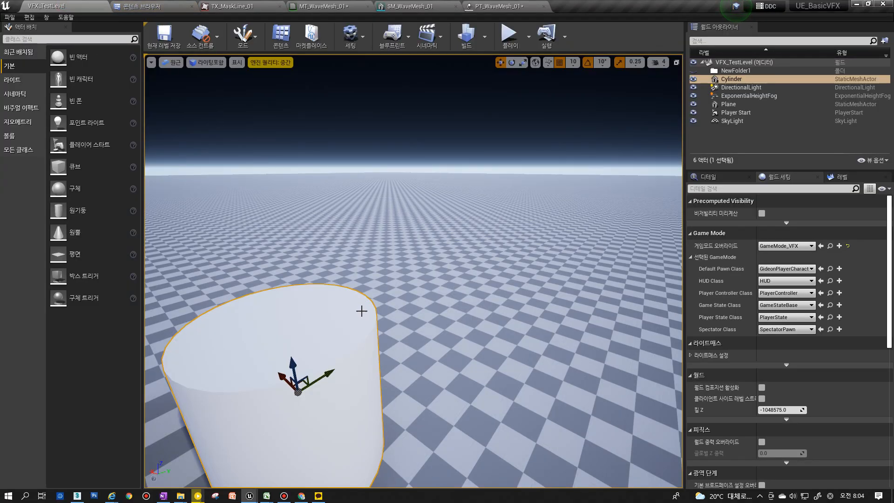
{"action": "mouse_move", "coordinate": [376, 376]}
{"action": "right_mouse_down"}
{"action": "mouse_move", "coordinate": [377, 405]}
{"action": "mouse_move", "coordinate": [375, 378]}
{"action": "right_mouse_up"}
{"action": "key", "text": "s"}
{"action": "key", "text": "q"}
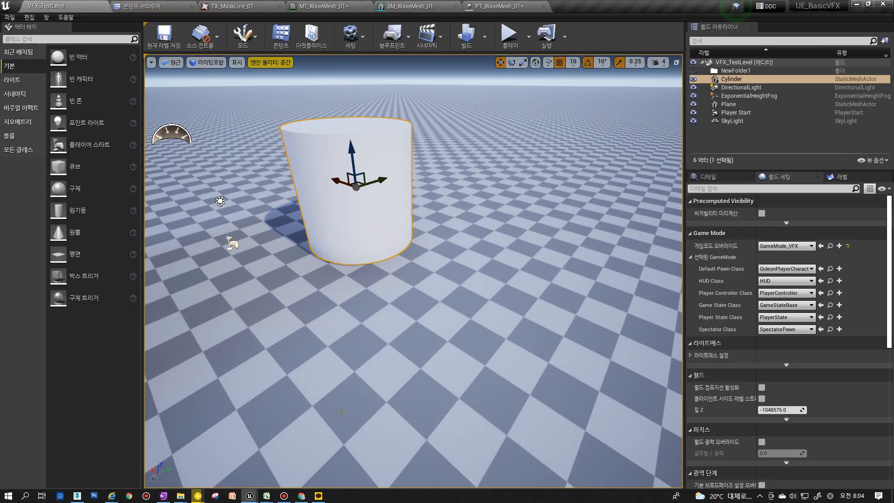
{"action": "right_click", "coordinate": [386, 356]}
{"action": "mouse_move", "coordinate": [417, 365]}
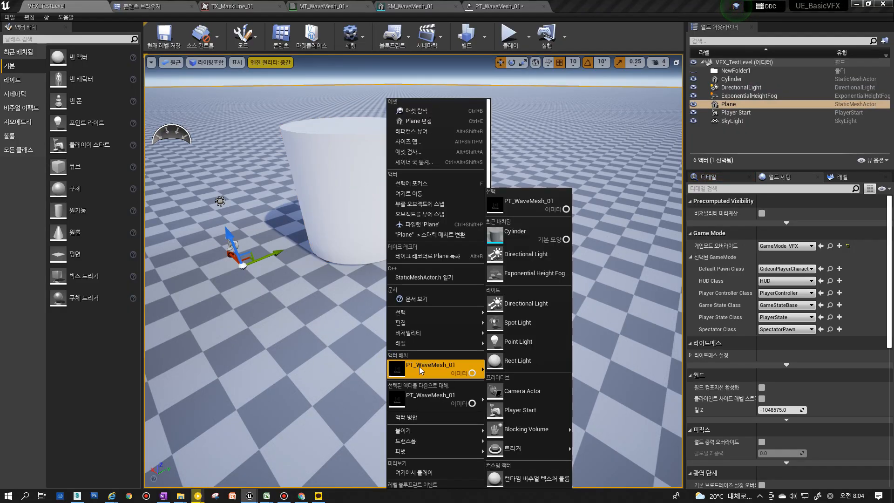
{"action": "left_click", "coordinate": [419, 367]}
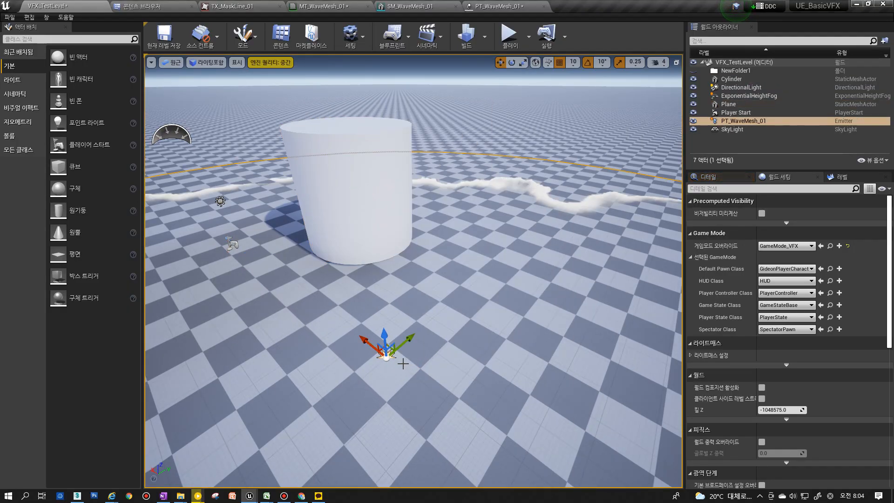
Set the placed PT_WaveMesh_01 emitter's Z location to 1.0.
{"action": "key", "text": "f"}
{"action": "scroll", "coordinate": [404, 361], "scroll_direction": "down", "scroll_amount": 2}
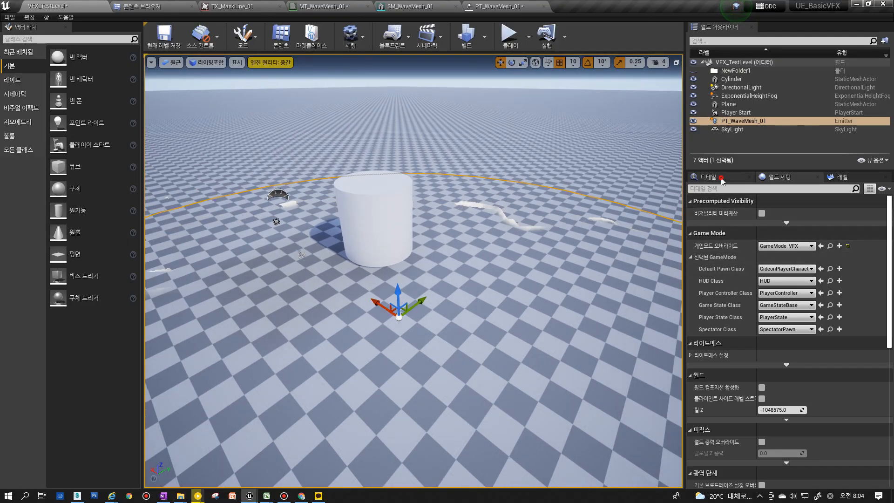
{"action": "left_click", "coordinate": [608, 203]}
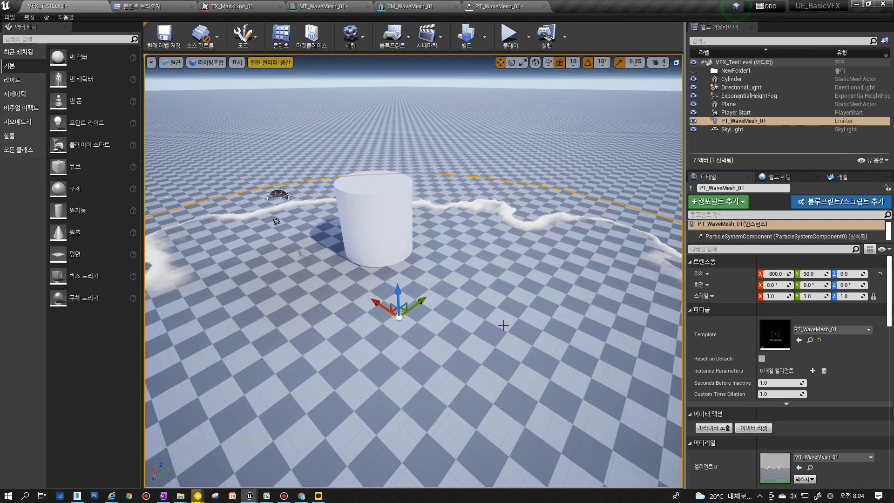
{"action": "left_click", "coordinate": [853, 279]}
{"action": "left_click", "coordinate": [855, 274]}
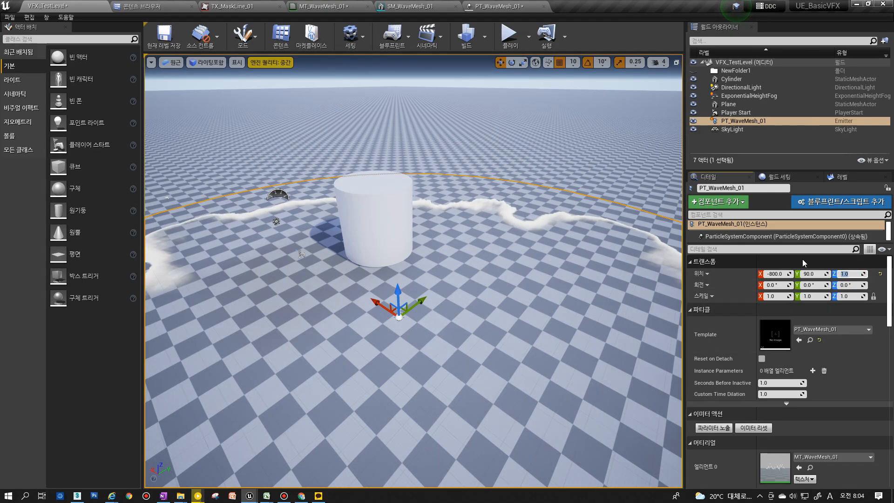
In PT_WaveMesh_01, change the Initial Size module's Start Size distribution to Distribution Vector Constant with X, Y and Z at 1.0.
{"action": "scroll", "coordinate": [425, 323], "scroll_direction": "down", "scroll_amount": 3}
{"action": "scroll", "coordinate": [425, 323], "scroll_direction": "down", "scroll_amount": 5}
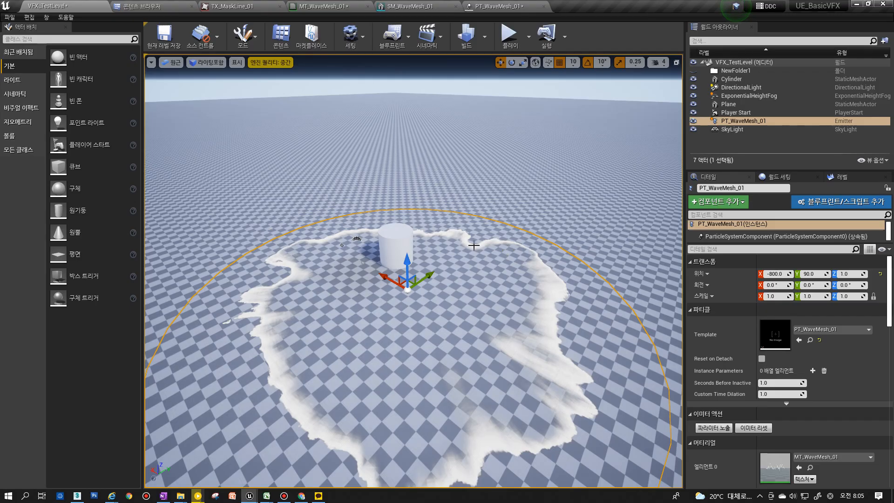
{"action": "scroll", "coordinate": [400, 270], "scroll_direction": "up", "scroll_amount": 6}
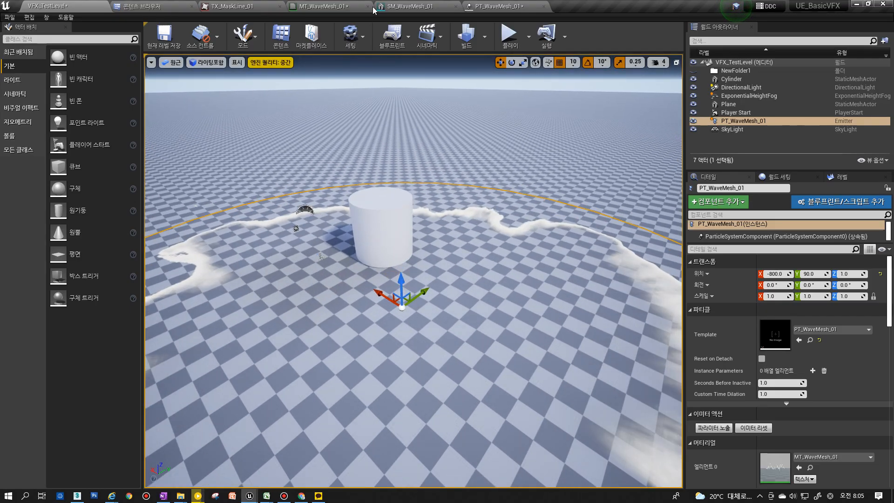
{"action": "left_click", "coordinate": [496, 5]}
{"action": "left_click", "coordinate": [267, 157]}
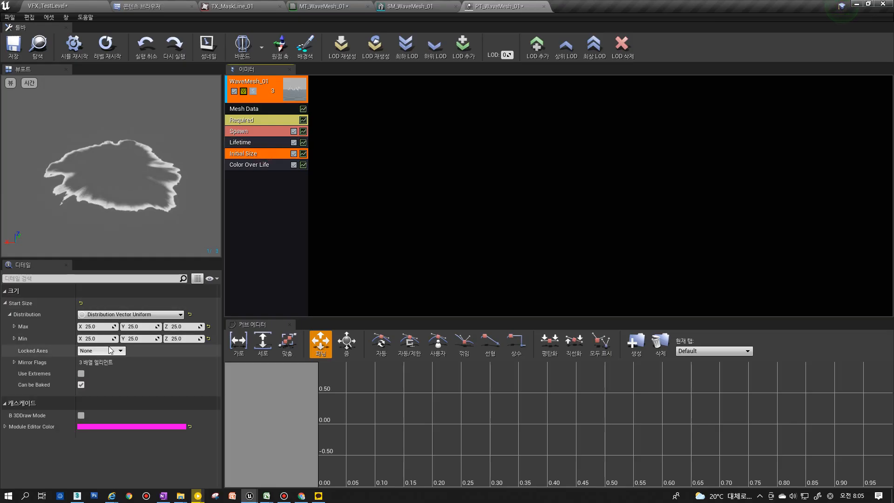
{"action": "left_click", "coordinate": [130, 314]}
{"action": "left_click", "coordinate": [105, 333]}
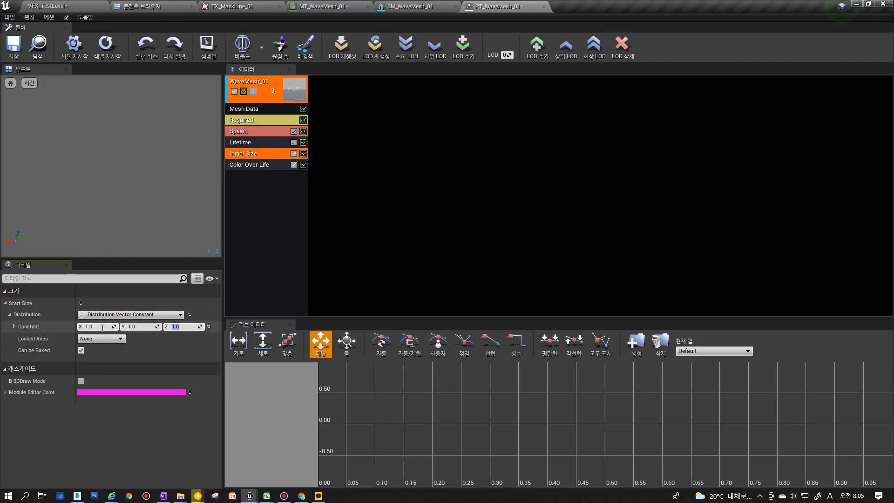
Set the X and Y location of the PT_WaveMesh_01 emitter in VFX_TestLevel to 0.0.
{"action": "left_click", "coordinate": [56, 5]}
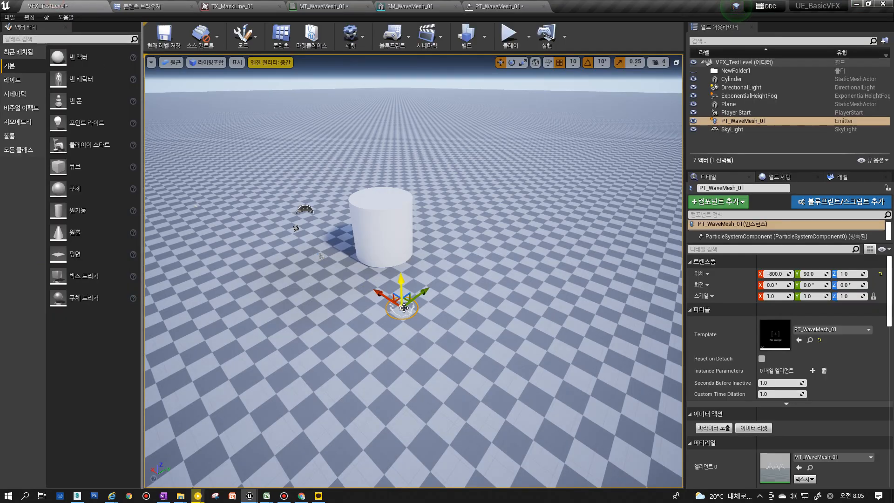
{"action": "scroll", "coordinate": [401, 321], "scroll_direction": "up", "scroll_amount": 3}
{"action": "scroll", "coordinate": [404, 321], "scroll_direction": "up", "scroll_amount": 1}
{"action": "right_click_drag", "start_coordinate": [405, 321], "coordinate": [316, 375]}
{"action": "key", "text": "w"}
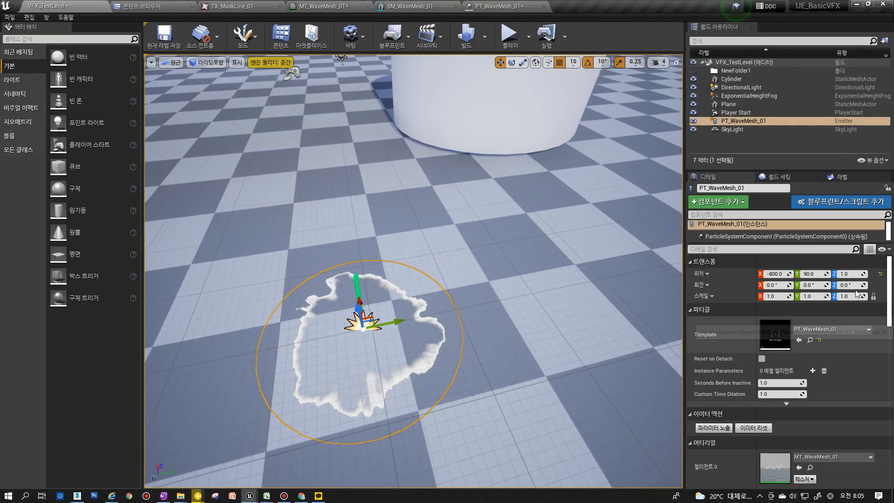
{"action": "key", "text": "Tab"}
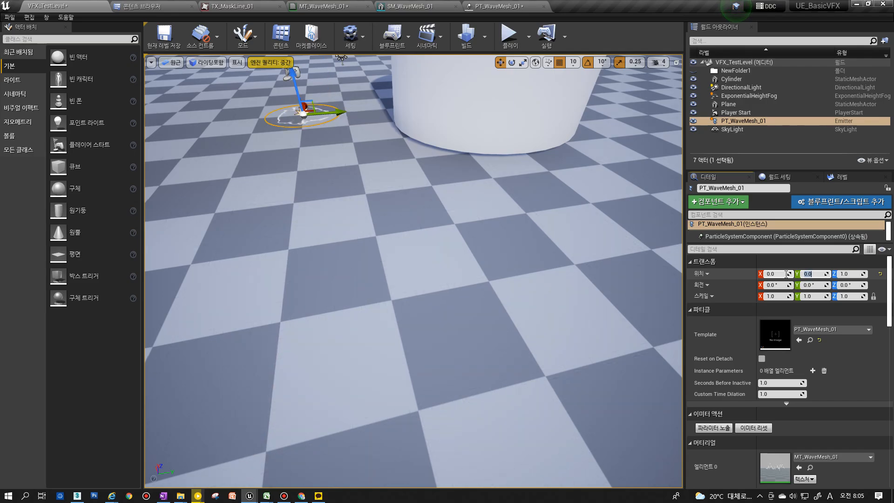
Play VFX_TestLevel to compare the wave's size with the player character, and stop the play session.
{"action": "right_click_drag", "start_coordinate": [506, 297], "coordinate": [468, 298]}
{"action": "key", "text": "w"}
{"action": "key", "text": "w"}
{"action": "key", "text": "s"}
{"action": "key", "text": "s"}
{"action": "key", "text": "w"}
{"action": "right_click", "coordinate": [509, 297]}
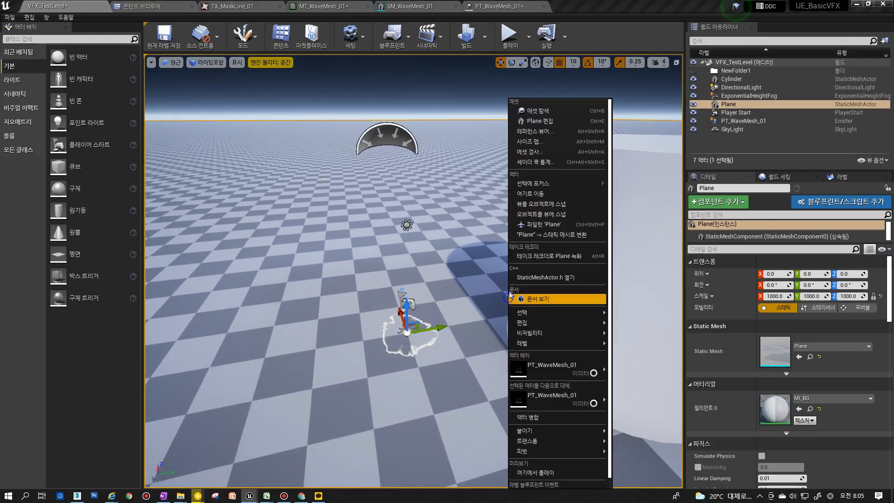
{"action": "left_click", "coordinate": [415, 330]}
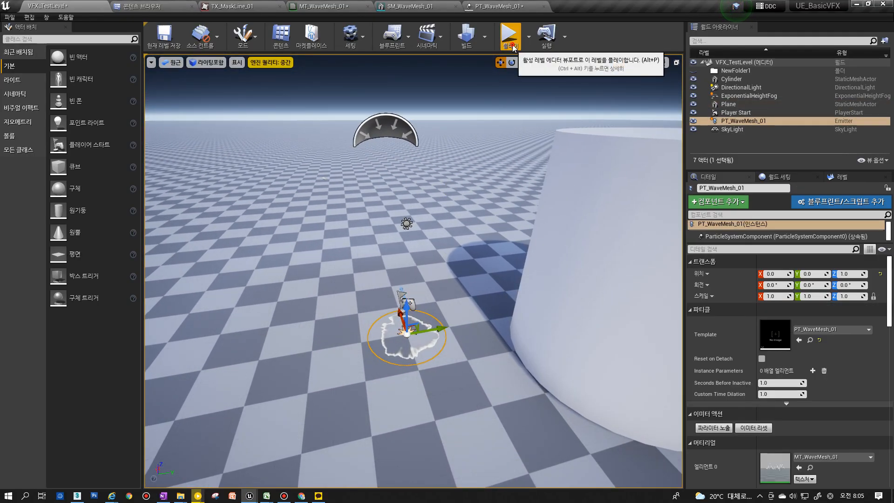
{"action": "key", "text": "alt+p"}
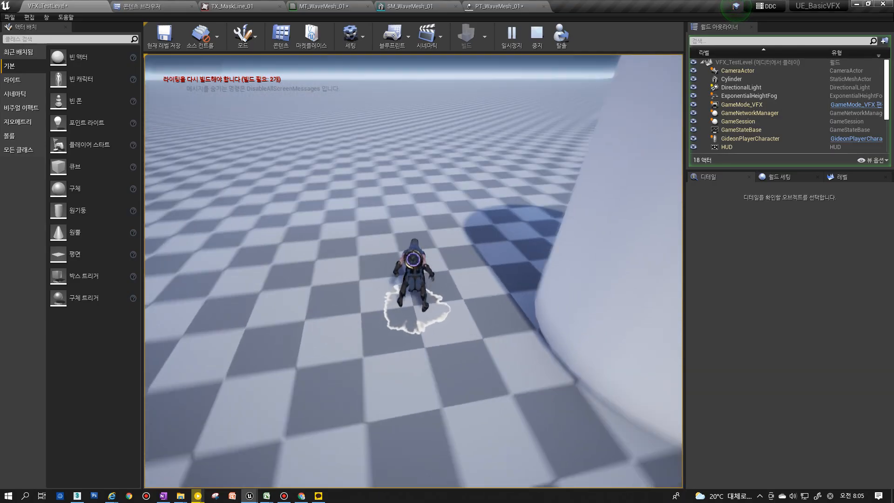
{"action": "key", "text": "Escape"}
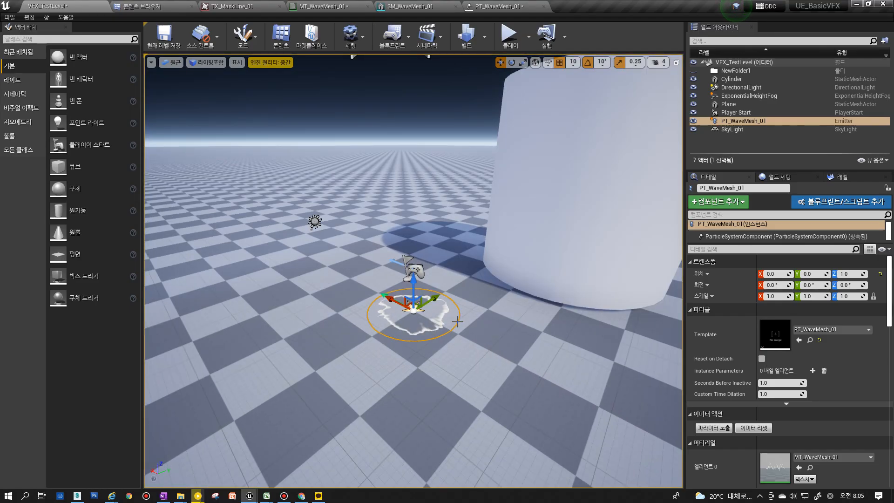
Examine the PT_WaveMesh_01 wave up close against the floor from several angles, toggling game view on and off.
{"action": "left_click", "coordinate": [449, 386]}
{"action": "right_click", "coordinate": [433, 370]}
{"action": "left_click", "coordinate": [350, 352]}
{"action": "left_click_drag", "start_coordinate": [350, 352], "coordinate": [254, 354], "text": "alt"}
{"action": "right_click", "coordinate": [397, 344]}
{"action": "left_click", "coordinate": [359, 347]}
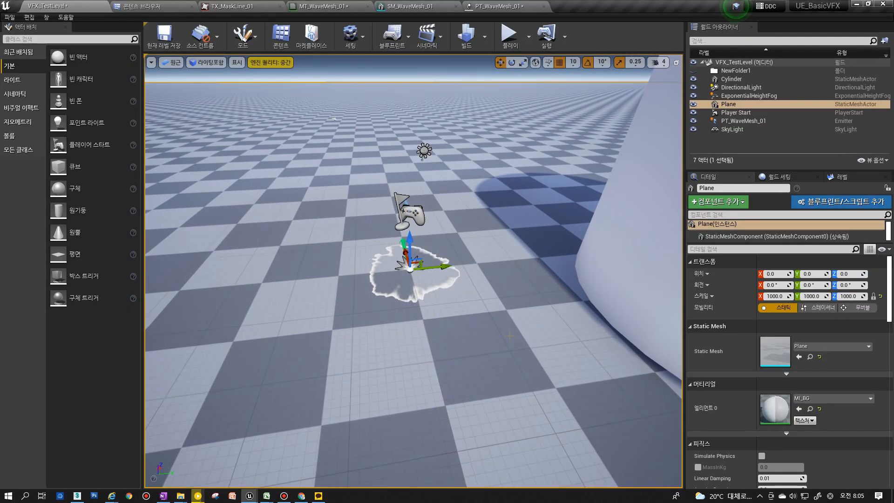
{"action": "right_click_drag", "start_coordinate": [482, 318], "coordinate": [467, 349]}
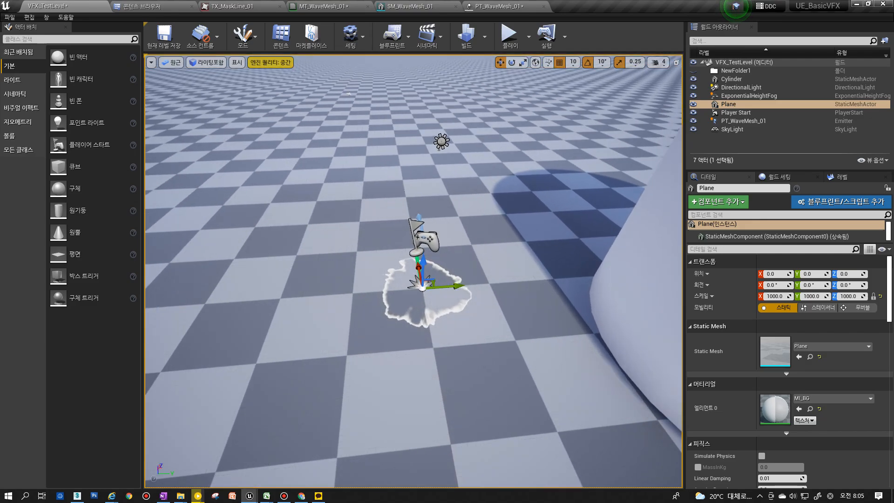
{"action": "left_click_drag", "start_coordinate": [466, 349], "coordinate": [494, 352], "text": "alt"}
{"action": "right_click_drag", "start_coordinate": [521, 353], "coordinate": [552, 367], "text": "alt"}
{"action": "right_click", "coordinate": [521, 354]}
{"action": "left_click", "coordinate": [286, 311]}
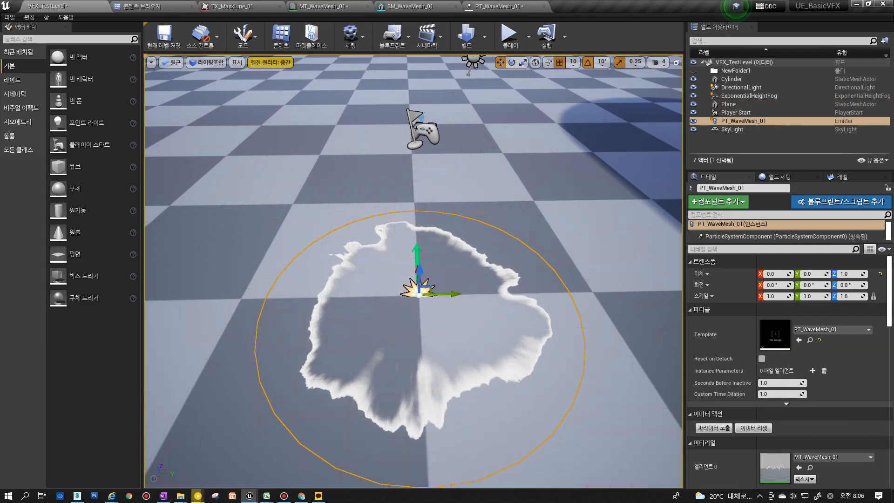
{"action": "left_click", "coordinate": [328, 192]}
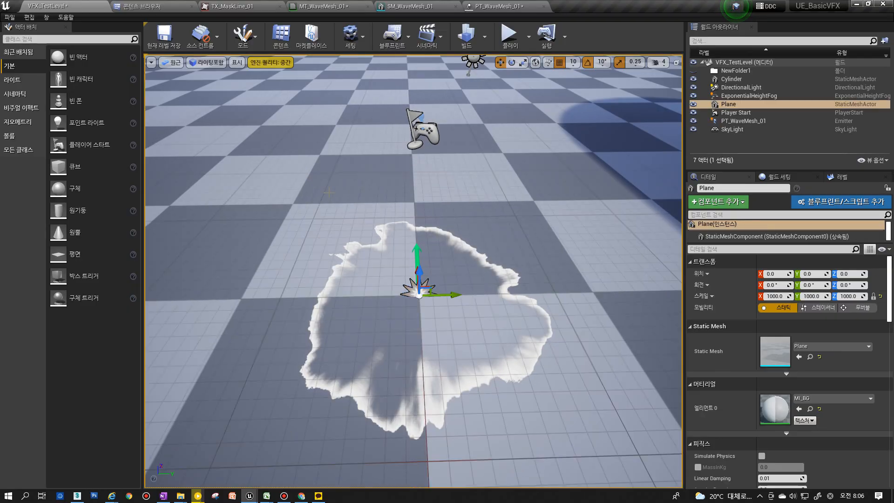
{"action": "key", "text": "g"}
{"action": "key", "text": "g"}
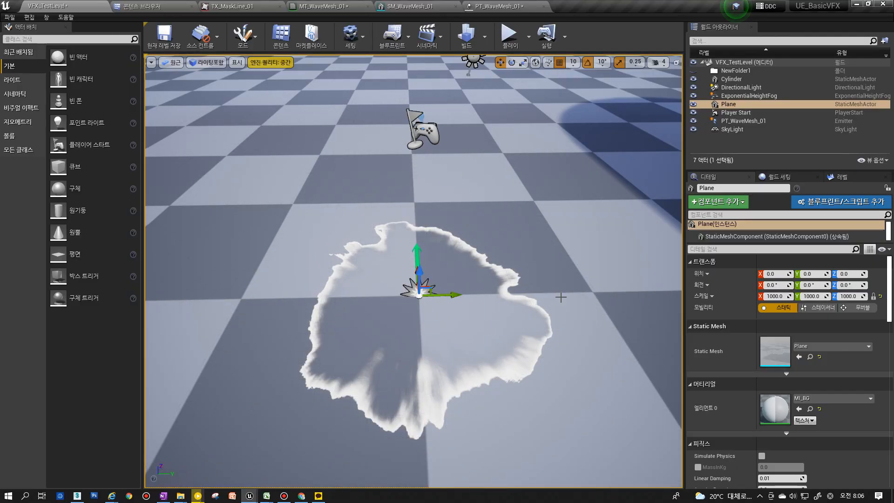
{"action": "scroll", "coordinate": [477, 430], "scroll_direction": "up", "scroll_amount": 3}
{"action": "scroll", "coordinate": [482, 424], "scroll_direction": "down", "scroll_amount": 3}
Select the floor plane and set its Z location to -1.0.
{"action": "left_click", "coordinate": [545, 289]}
{"action": "left_click", "coordinate": [588, 268]}
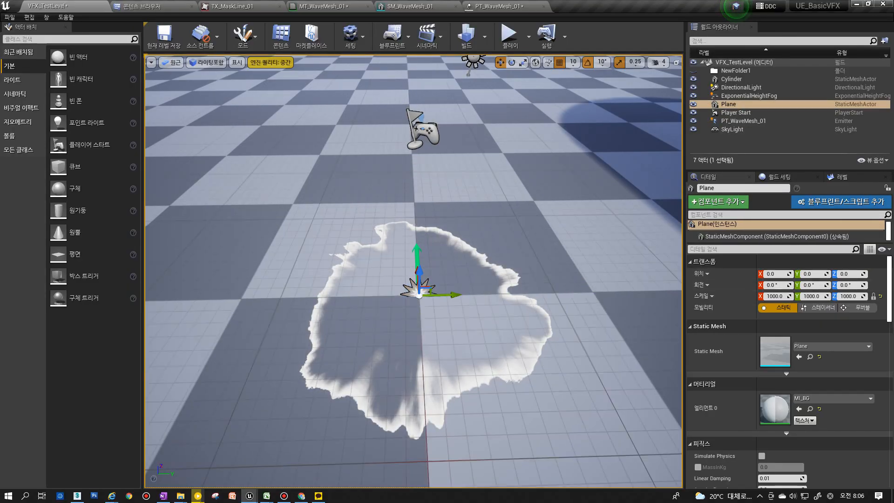
{"action": "left_click", "coordinate": [850, 276]}
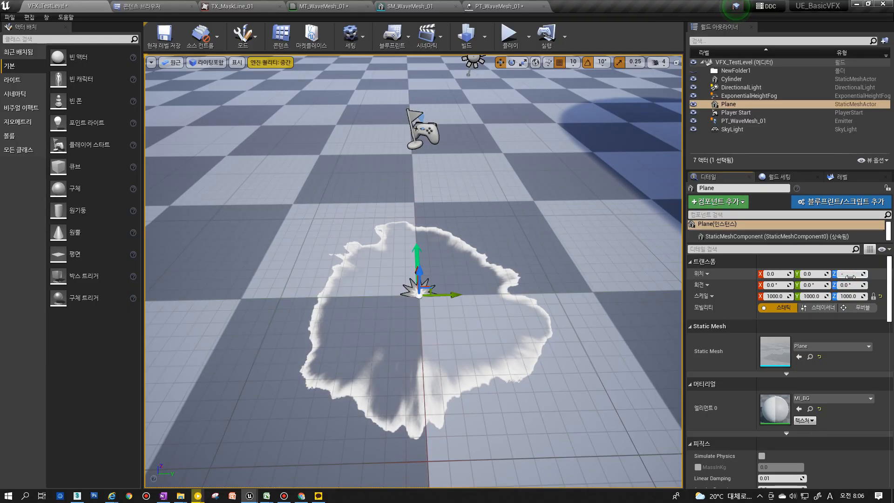
{"action": "type", "text": "-0.1"}
{"action": "key", "text": "Return"}
{"action": "type", "text": "-1"}
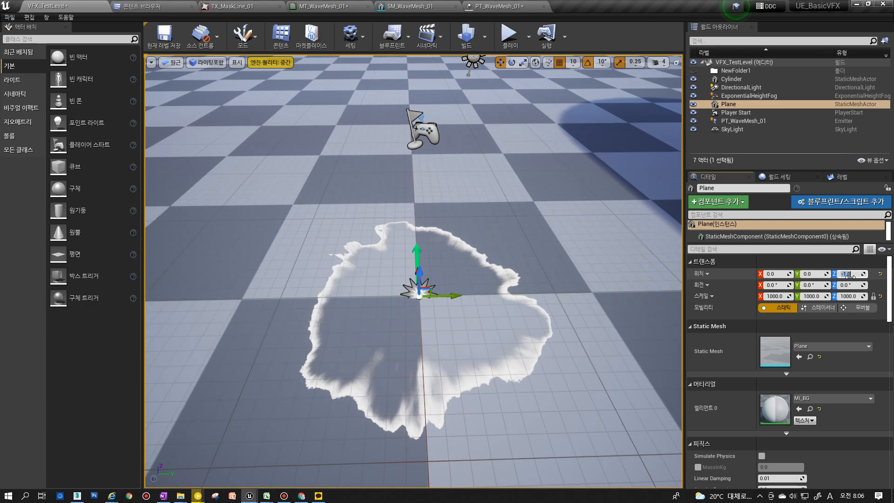
{"action": "key", "text": "Return"}
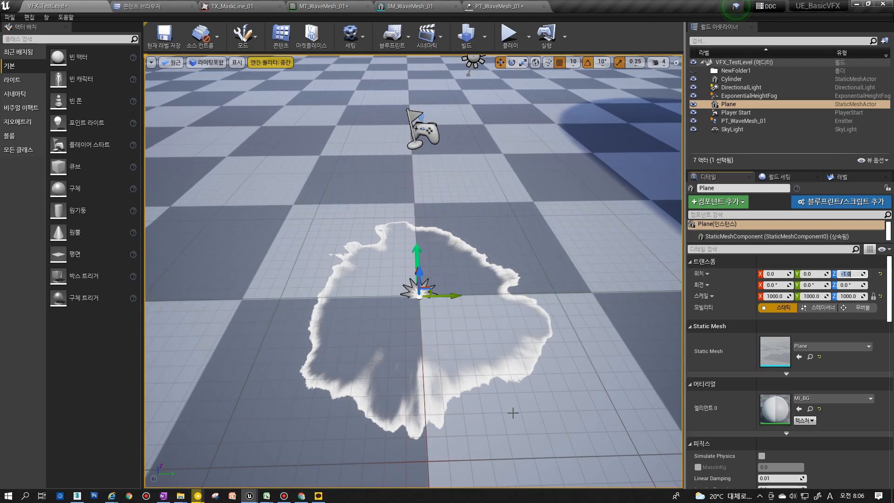
Examine the wave from above at several distances and check the source disc in SM_WaveMesh_01.max in 3ds Max.
{"action": "right_click", "coordinate": [468, 436]}
{"action": "left_click", "coordinate": [424, 434]}
{"action": "right_click_drag", "start_coordinate": [496, 434], "coordinate": [498, 468]}
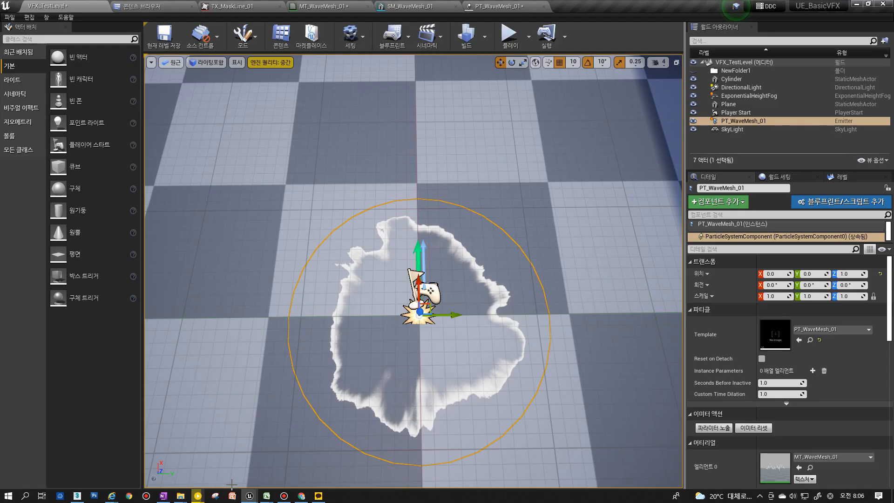
{"action": "left_click", "coordinate": [77, 495]}
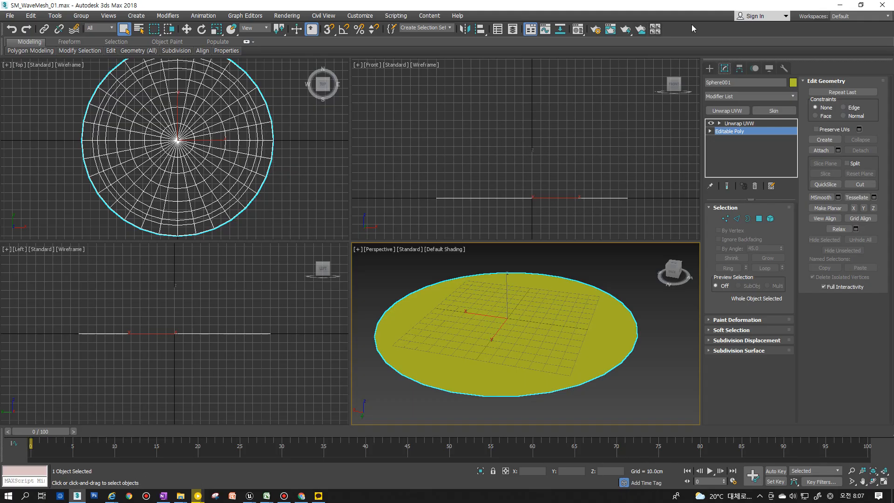
{"action": "left_click", "coordinate": [840, 6]}
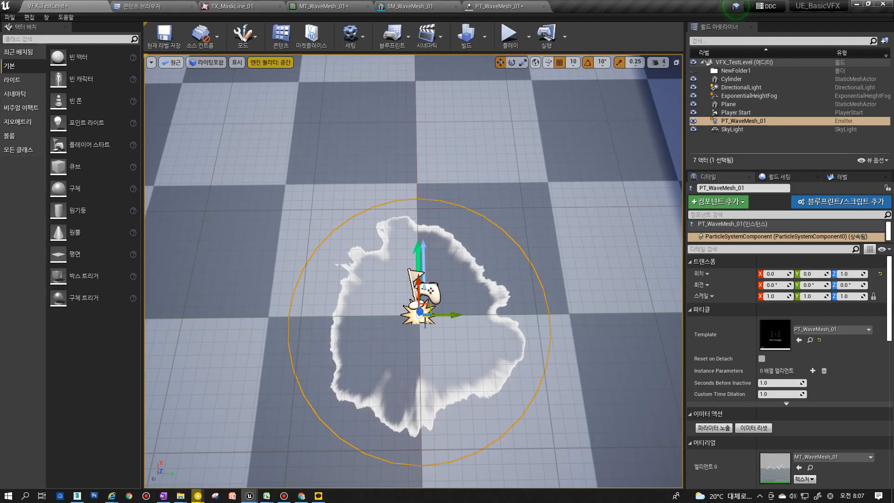
{"action": "scroll", "coordinate": [298, 325], "scroll_direction": "down", "scroll_amount": 3}
{"action": "scroll", "coordinate": [298, 325], "scroll_direction": "up", "scroll_amount": 3}
{"action": "scroll", "coordinate": [386, 334], "scroll_direction": "down", "scroll_amount": 8}
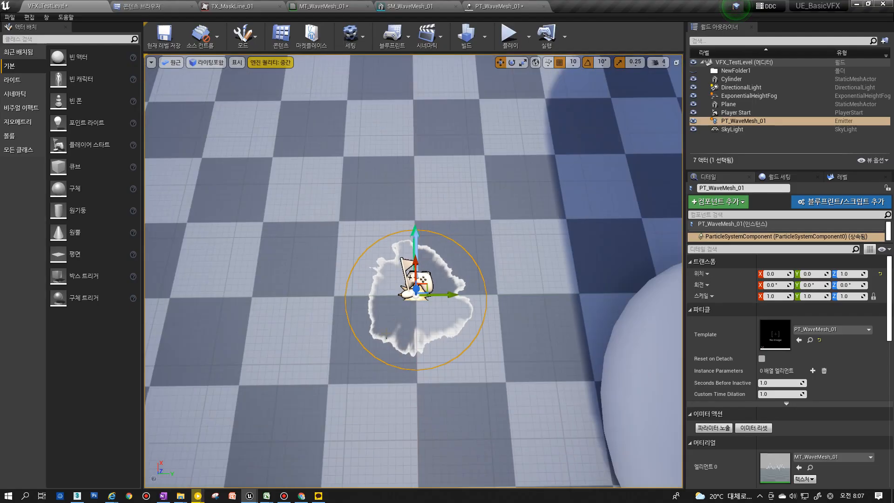
{"action": "scroll", "coordinate": [436, 289], "scroll_direction": "up", "scroll_amount": 3}
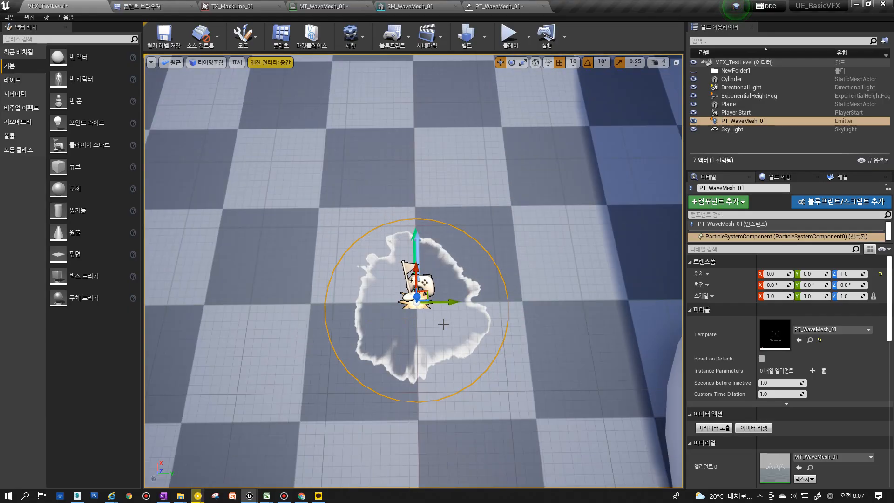
{"action": "scroll", "coordinate": [438, 316], "scroll_direction": "down", "scroll_amount": 3}
{"action": "scroll", "coordinate": [437, 315], "scroll_direction": "up", "scroll_amount": 3}
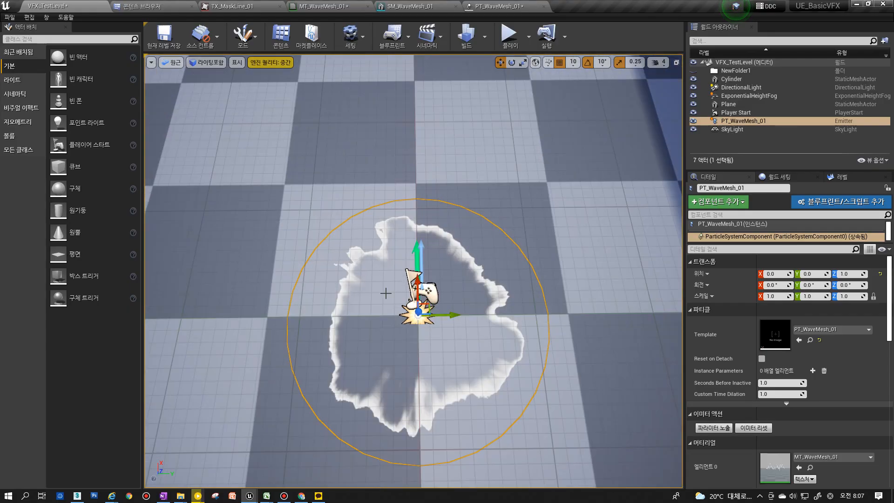
{"action": "scroll", "coordinate": [420, 357], "scroll_direction": "down", "scroll_amount": 3}
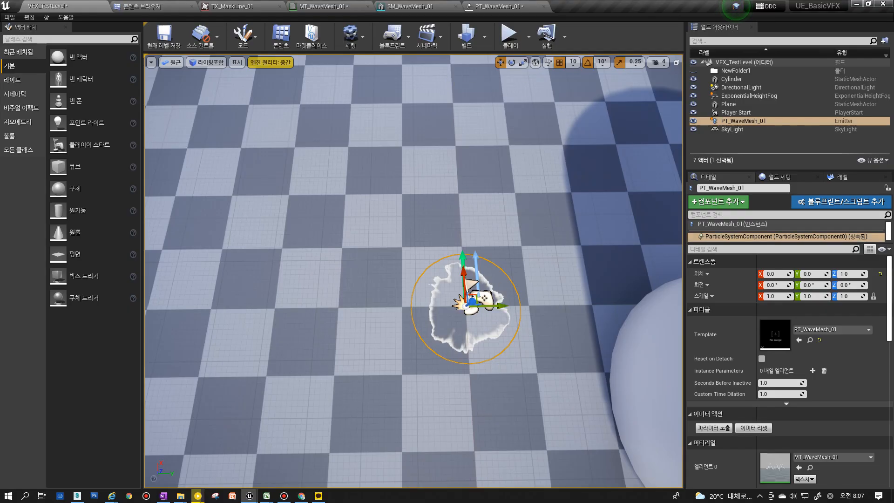
Review the PT_WaveMesh_01 particle system, the MT_WaveMesh_01 material graph and the SM_WaveMesh_01 mesh.
{"action": "left_click", "coordinate": [427, 5]}
{"action": "left_click", "coordinate": [498, 6]}
{"action": "left_click", "coordinate": [177, 171]}
{"action": "left_click", "coordinate": [74, 4]}
{"action": "left_click", "coordinate": [326, 6]}
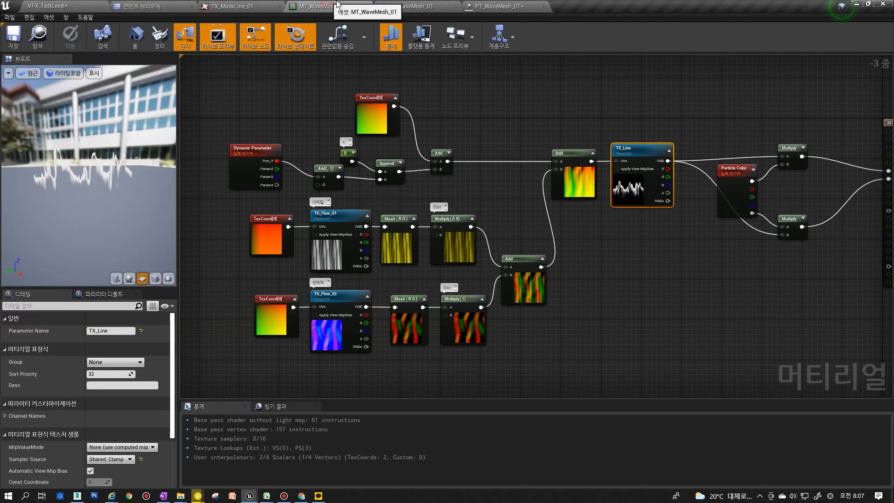
{"action": "left_click", "coordinate": [500, 6]}
{"action": "left_click", "coordinate": [413, 7]}
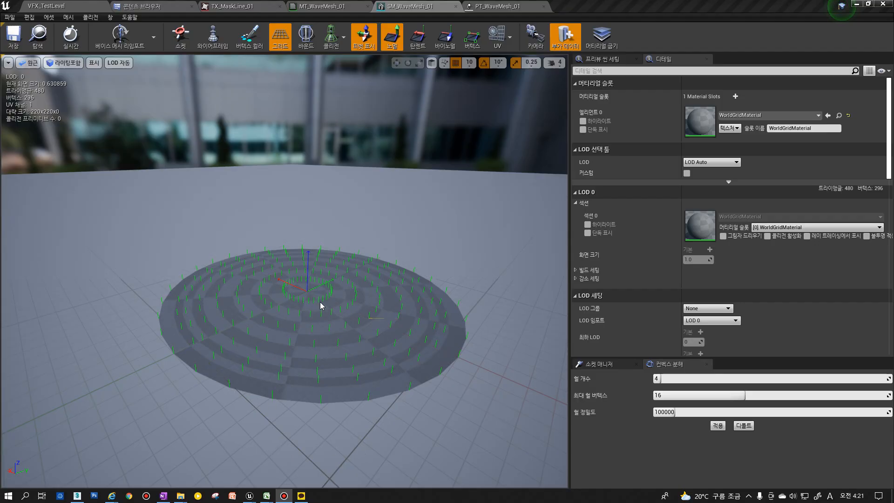
Review the Initial Size module of PT_WaveMesh_01, including its Start Size constants and the Locked Axes options.
{"action": "left_click", "coordinate": [498, 6]}
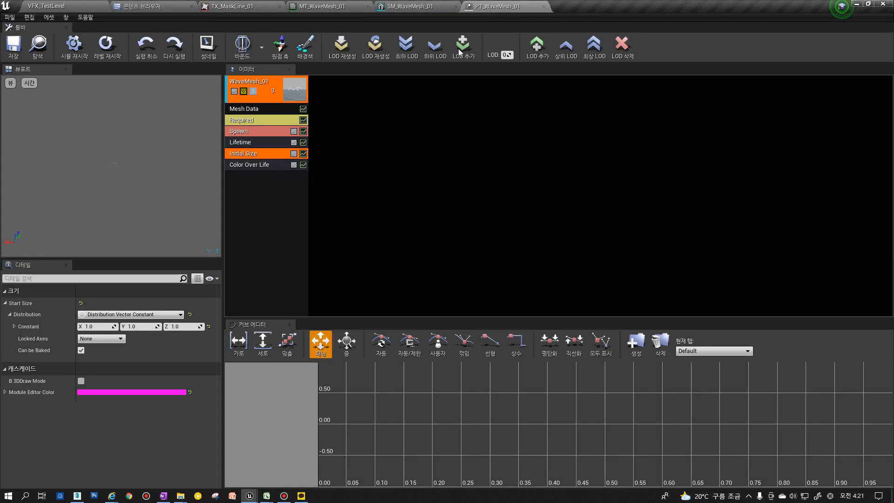
{"action": "left_click", "coordinate": [250, 166]}
{"action": "left_click", "coordinate": [249, 155]}
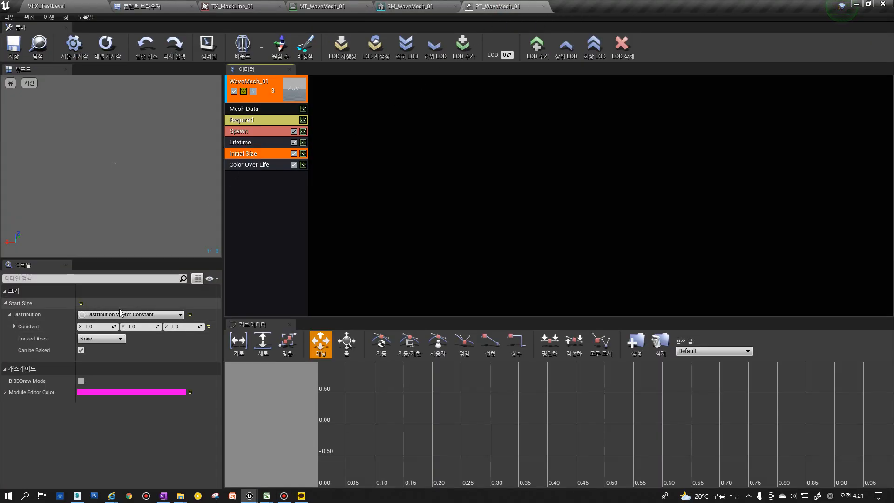
{"action": "left_click", "coordinate": [95, 326]}
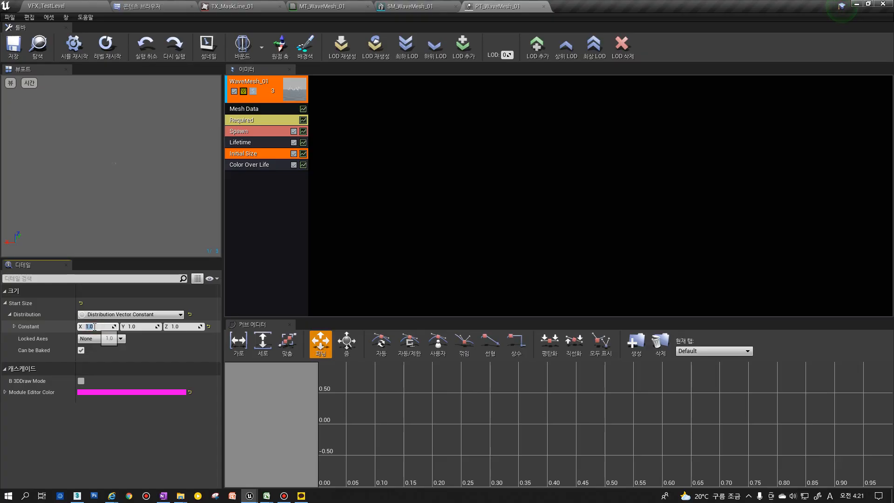
{"action": "left_click", "coordinate": [61, 329]}
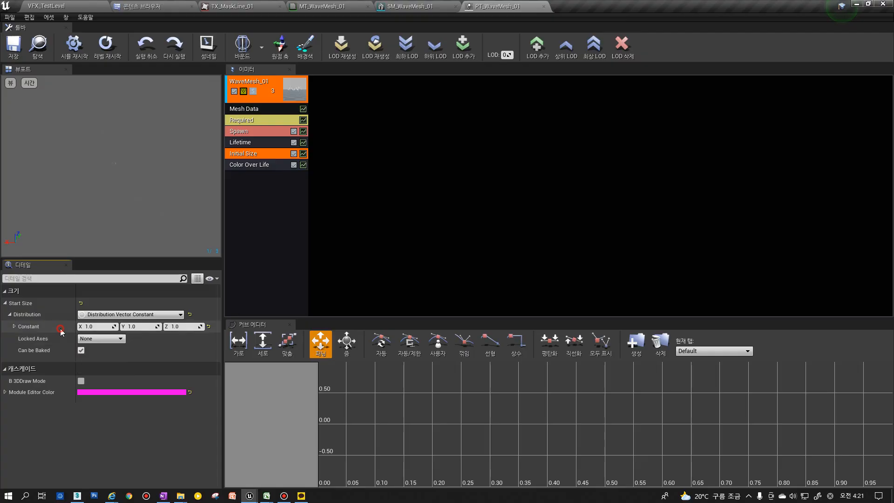
{"action": "left_click", "coordinate": [109, 337]}
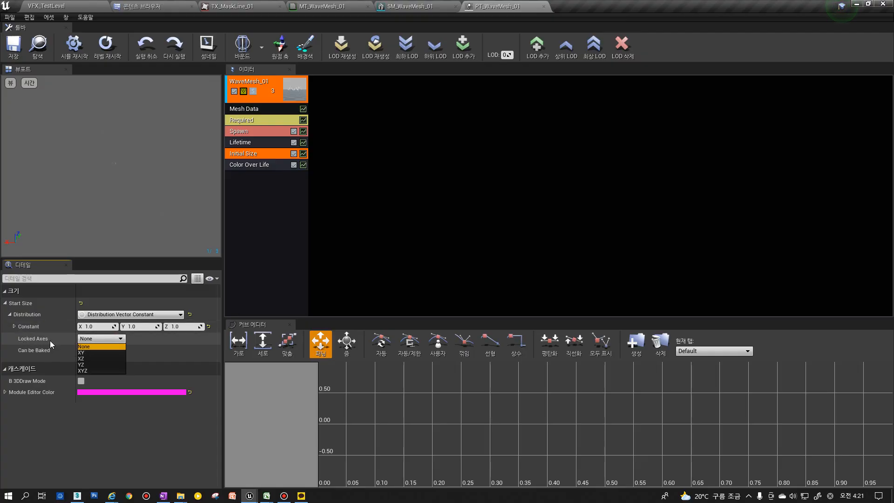
{"action": "left_click", "coordinate": [91, 326]}
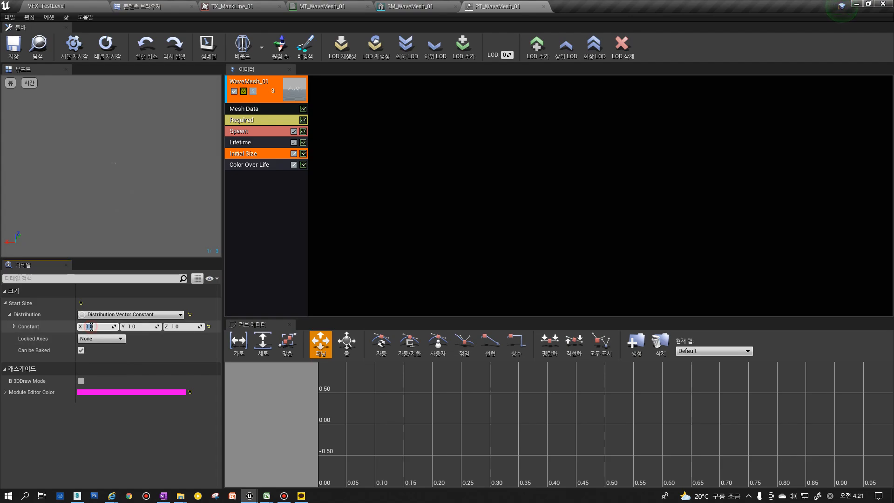
{"action": "left_click", "coordinate": [142, 327]}
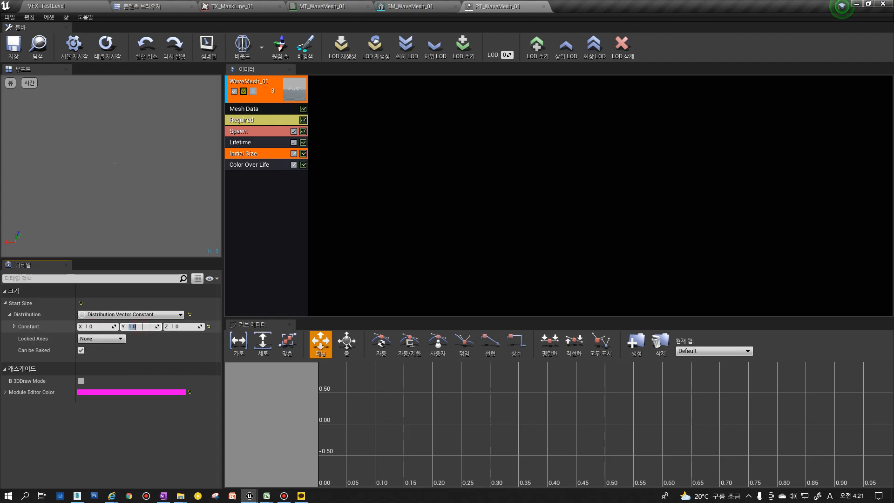
Lock the Start Size axes to XYZ, set the constant's X to 3.0, and check the wave in VFX_TestLevel.
{"action": "left_click", "coordinate": [106, 341]}
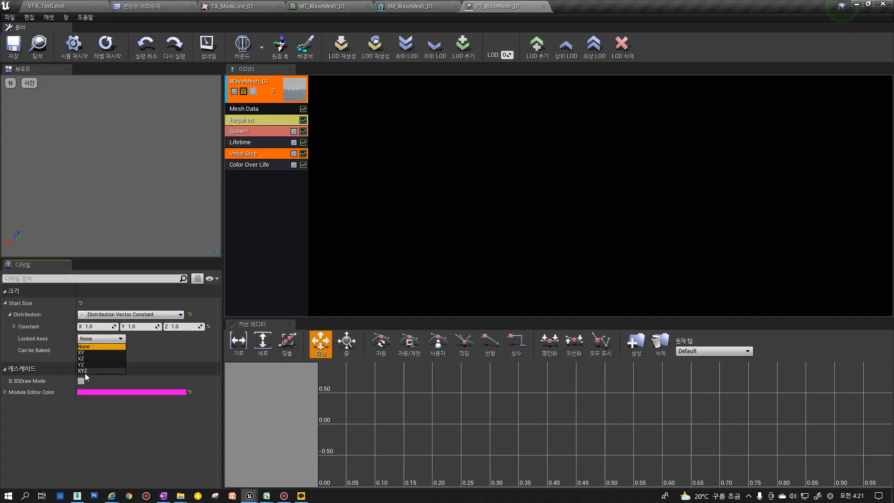
{"action": "left_click", "coordinate": [84, 371]}
{"action": "left_click", "coordinate": [114, 327]}
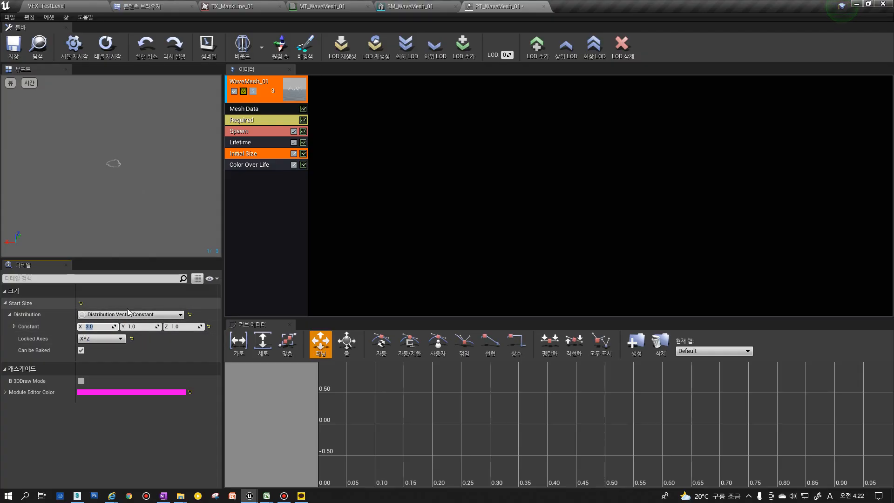
{"action": "left_click", "coordinate": [47, 6]}
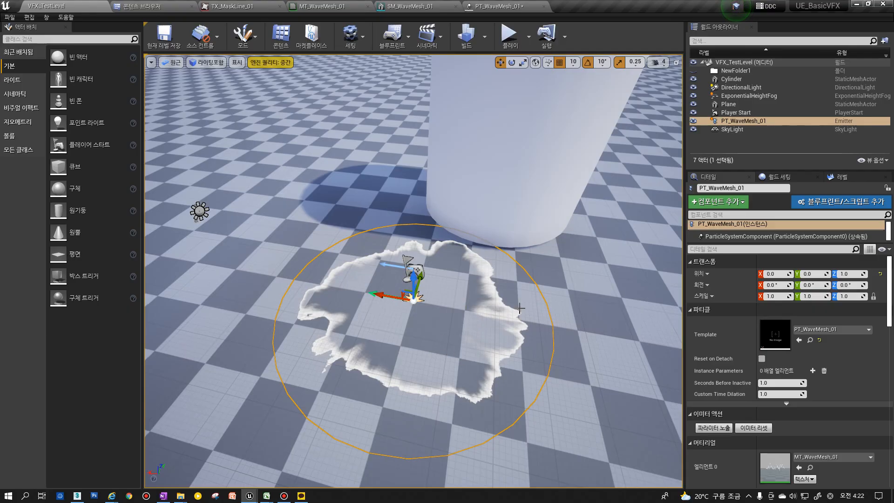
Set the Start Size's Locked Axes to None and compare the wave's shape in VFX_TestLevel.
{"action": "left_click", "coordinate": [497, 6]}
{"action": "left_click", "coordinate": [128, 315]}
{"action": "left_click", "coordinate": [66, 325]}
{"action": "left_click", "coordinate": [100, 339]}
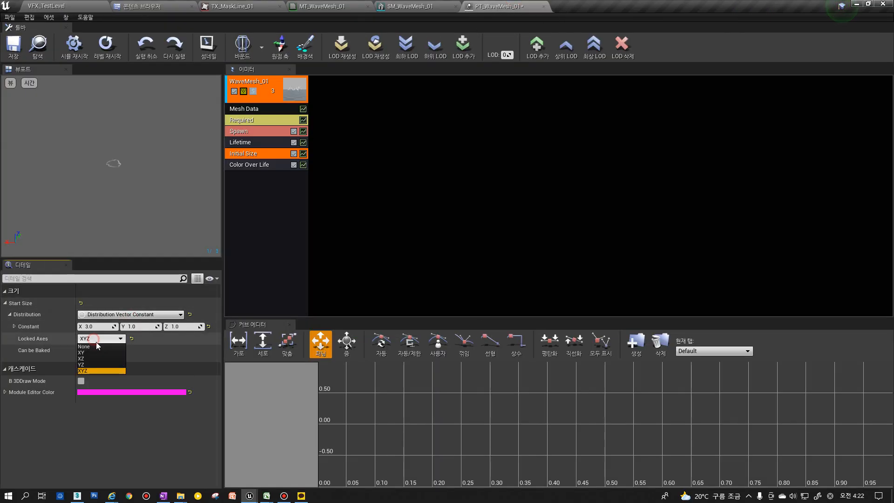
{"action": "left_click", "coordinate": [93, 347]}
{"action": "left_click", "coordinate": [95, 327]}
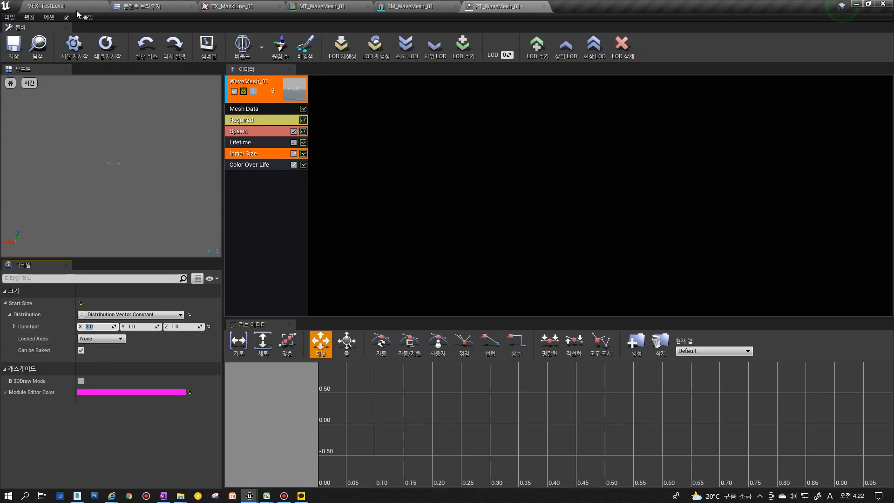
{"action": "left_click", "coordinate": [47, 6]}
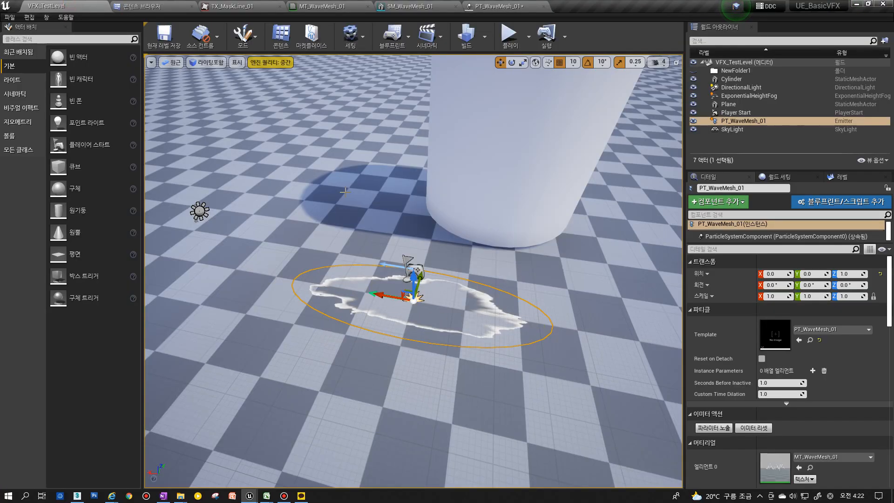
Set the Start Size's Locked Axes to XY and compare the wave's shape in VFX_TestLevel.
{"action": "left_click", "coordinate": [491, 6]}
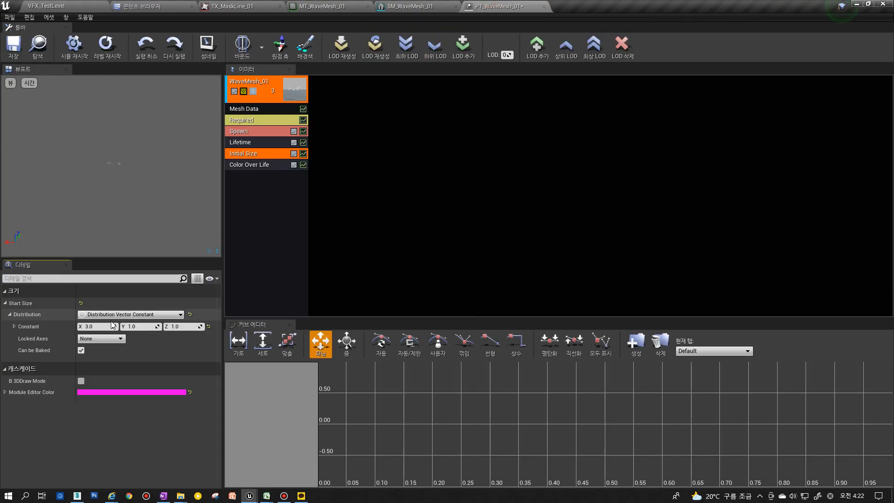
{"action": "left_click", "coordinate": [181, 330]}
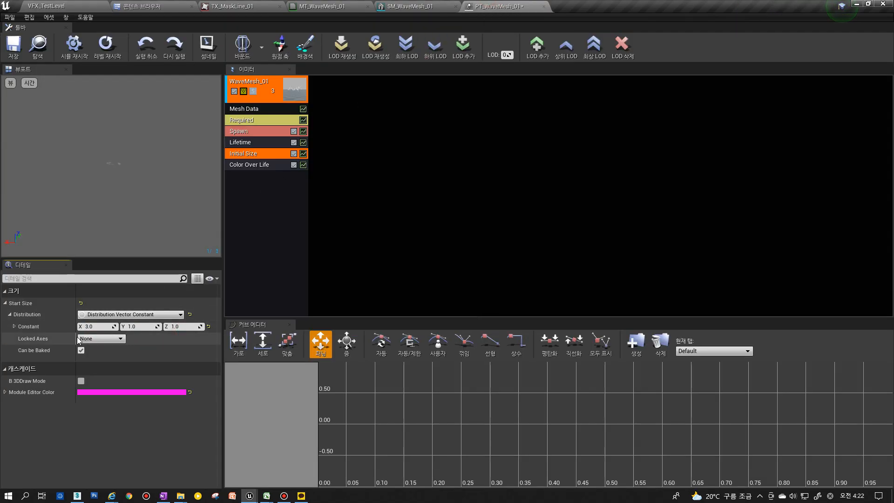
{"action": "left_click", "coordinate": [98, 338]}
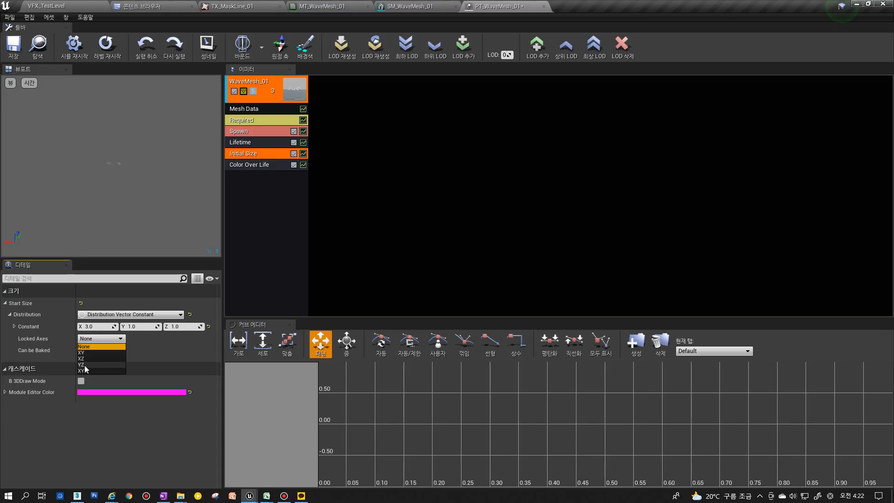
{"action": "left_click", "coordinate": [82, 352]}
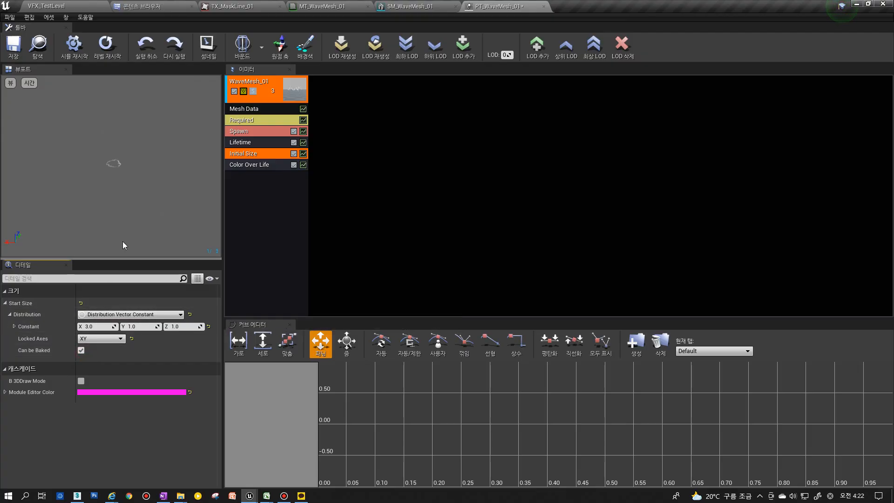
{"action": "left_click", "coordinate": [62, 7]}
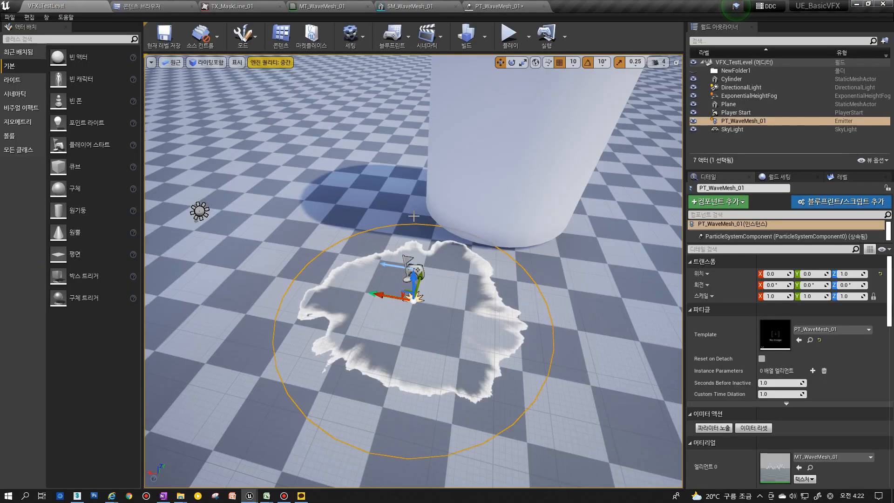
{"action": "left_click", "coordinate": [494, 7]}
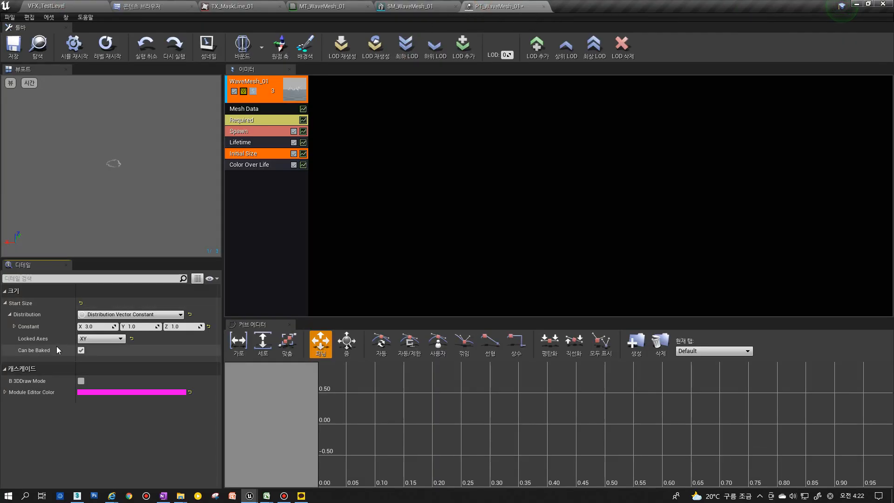
Lock the Start Size axes to XYZ, set the constant's Y and Z to 3.0, and check the wave in VFX_TestLevel.
{"action": "left_click", "coordinate": [100, 338]}
{"action": "left_click", "coordinate": [84, 370]}
{"action": "left_click", "coordinate": [136, 327]}
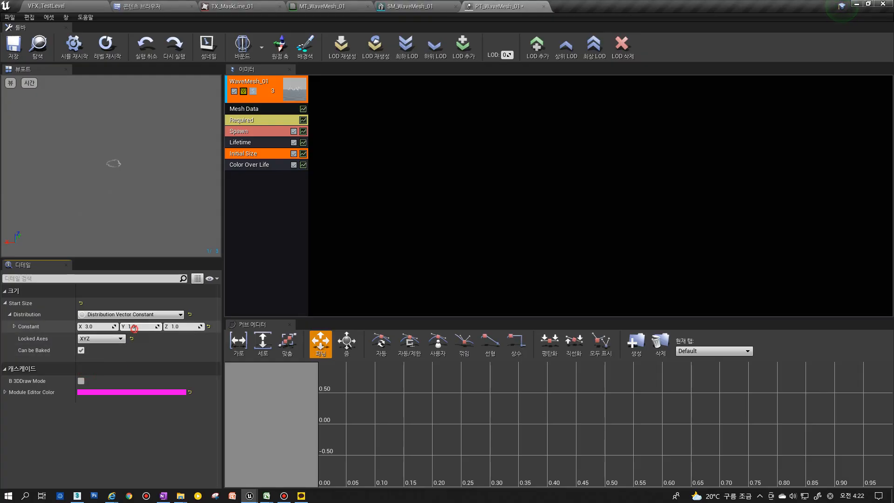
{"action": "left_click", "coordinate": [173, 326]}
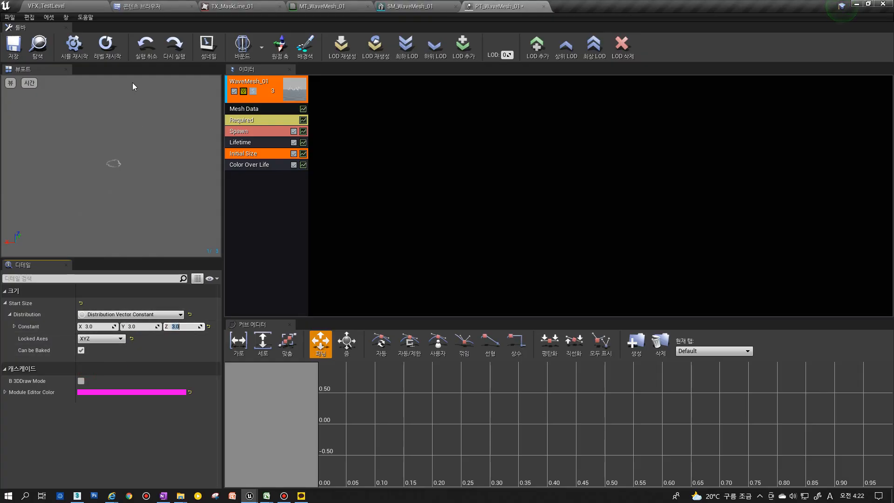
{"action": "left_click", "coordinate": [73, 6]}
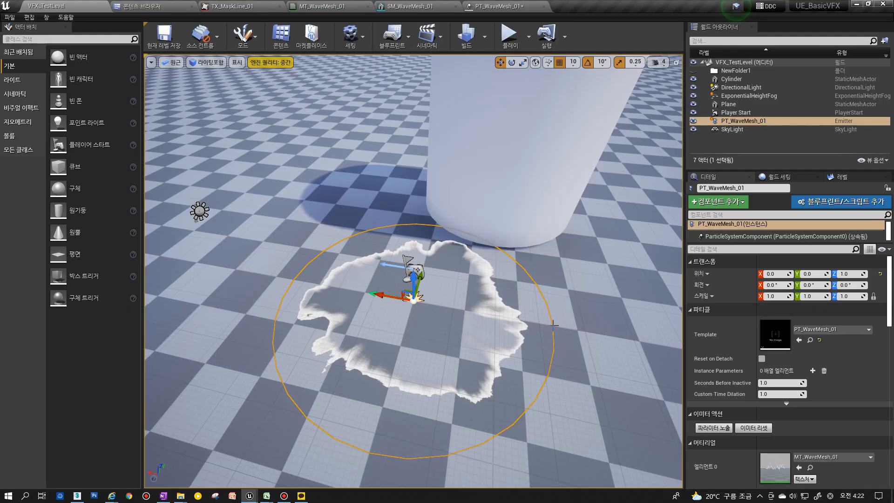
Set the Start Size constant to X 1.0, Y 0.0 and Z 0.0 in the Initial Size module.
{"action": "left_click", "coordinate": [498, 6]}
{"action": "left_click", "coordinate": [95, 327]}
{"action": "type", "text": "1"}
{"action": "key", "text": "Return"}
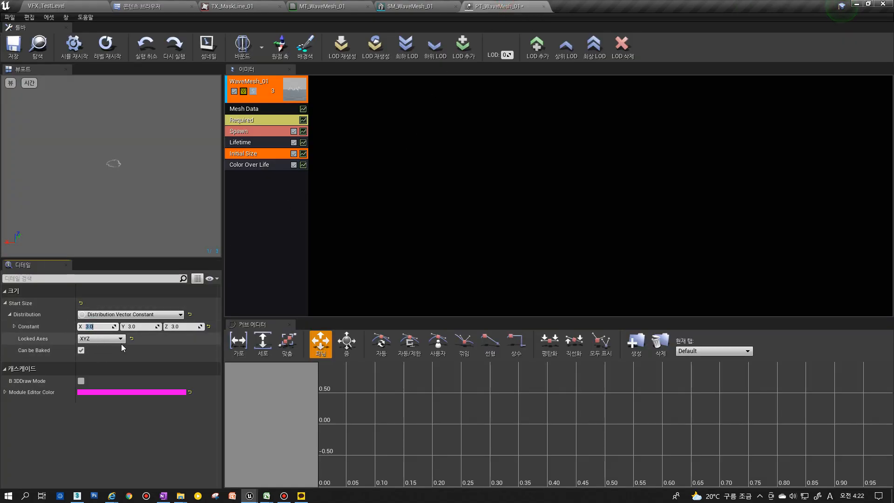
{"action": "key", "text": "Tab"}
{"action": "type", "text": "0"}
{"action": "key", "text": "Tab"}
{"action": "type", "text": "0"}
{"action": "key", "text": "Return"}
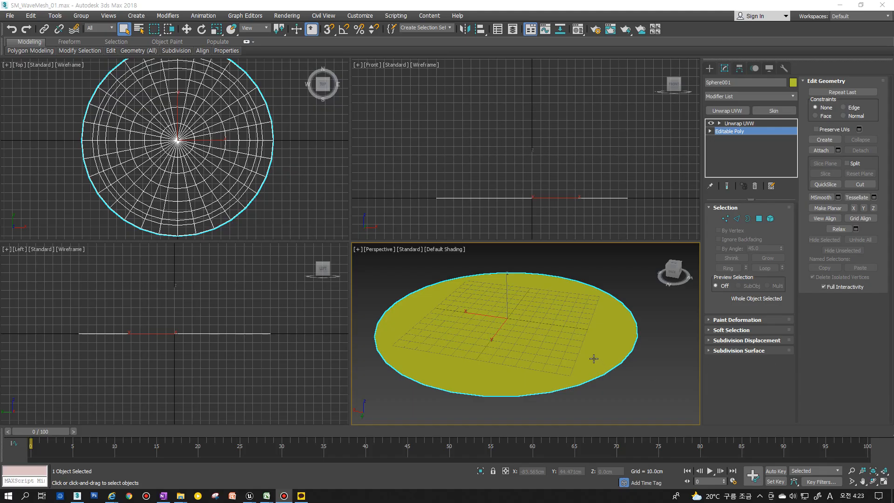
Switch to 3ds Max and scale the Sphere001 disc uniformly to 300 percent.
{"action": "middle_click_drag", "start_coordinate": [593, 358], "coordinate": [596, 333], "text": "alt"}
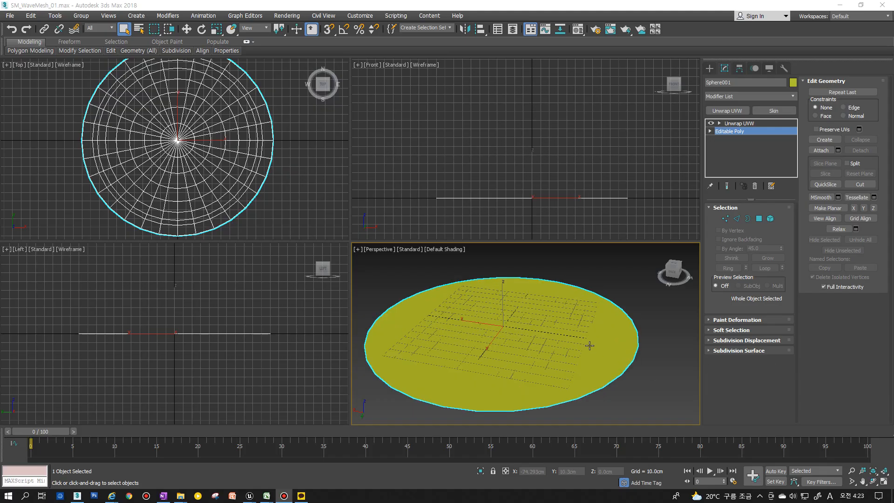
{"action": "key", "text": "e"}
{"action": "key", "text": "r"}
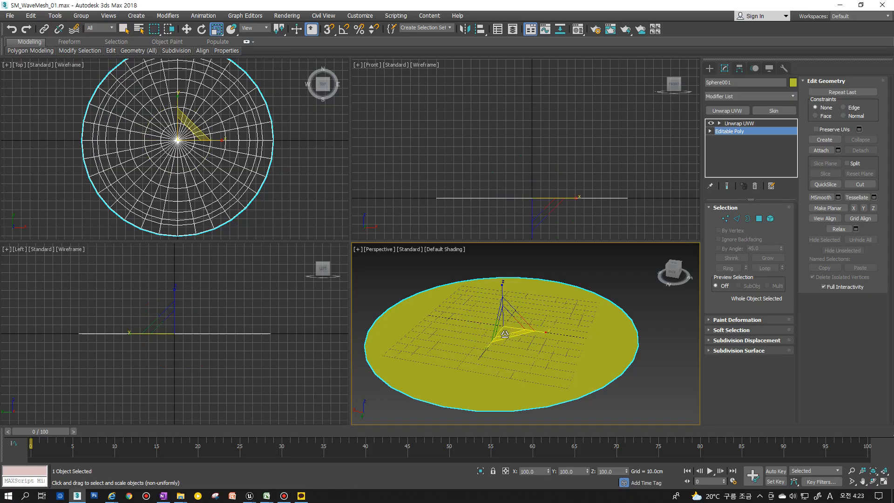
{"action": "right_click", "coordinate": [501, 322]}
{"action": "left_click", "coordinate": [582, 347]}
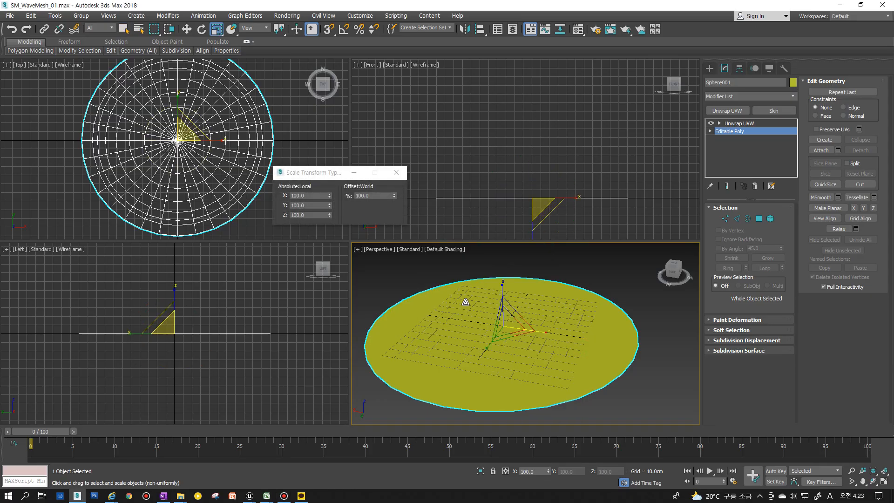
{"action": "double_click", "coordinate": [357, 195]}
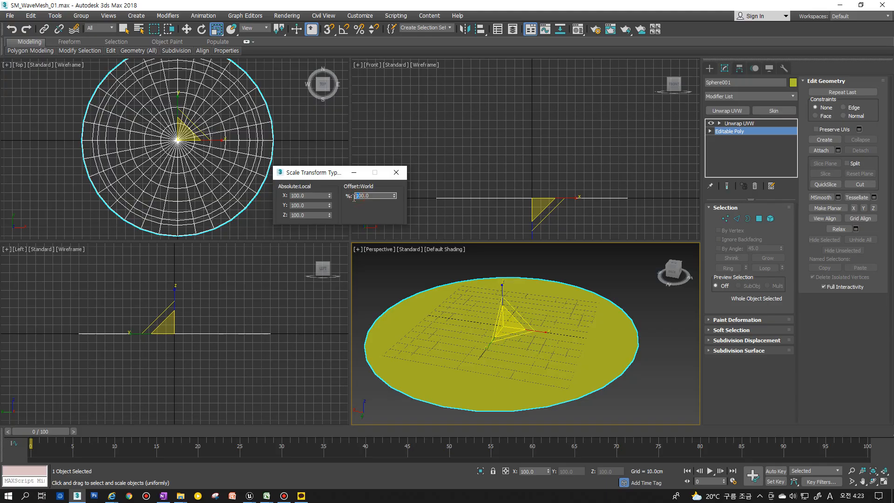
{"action": "type", "text": "300"}
{"action": "key", "text": "Return"}
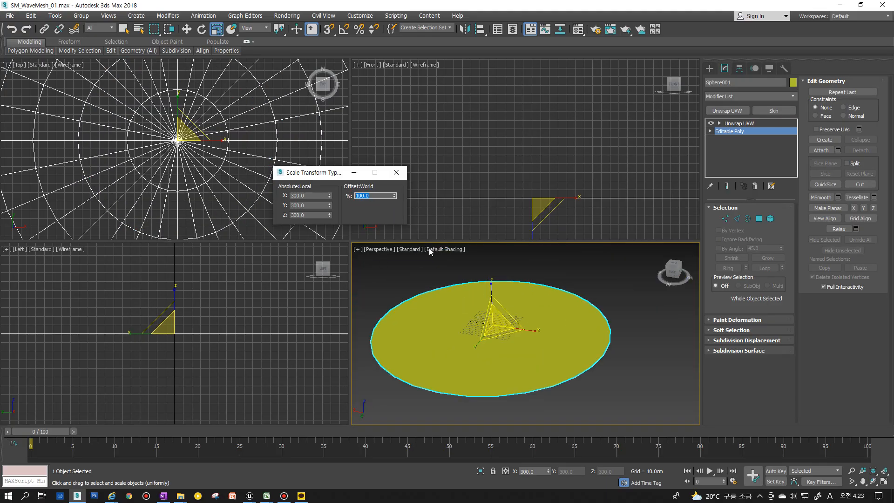
Undo the 300 percent scaling of the disc in 3ds Max and return to Unreal Editor.
{"action": "left_click", "coordinate": [530, 351]}
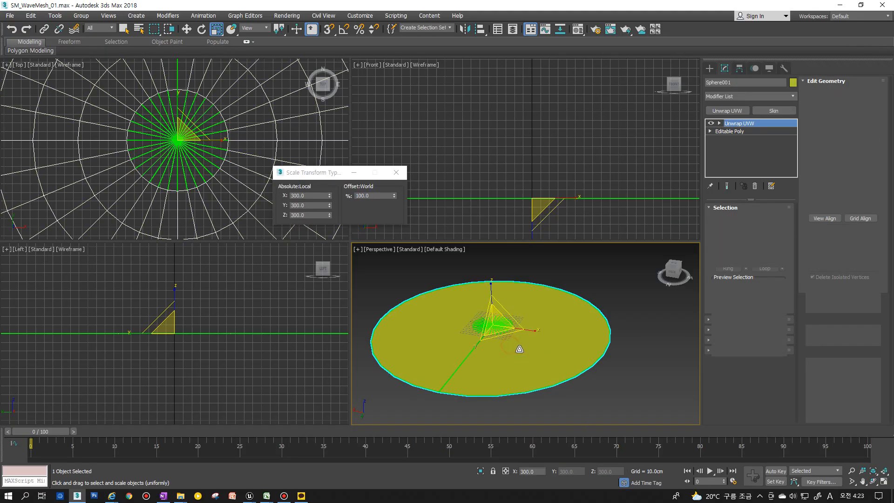
{"action": "key", "text": "ctrl+z"}
{"action": "key", "text": "ctrl+z"}
{"action": "key", "text": "ctrl+z"}
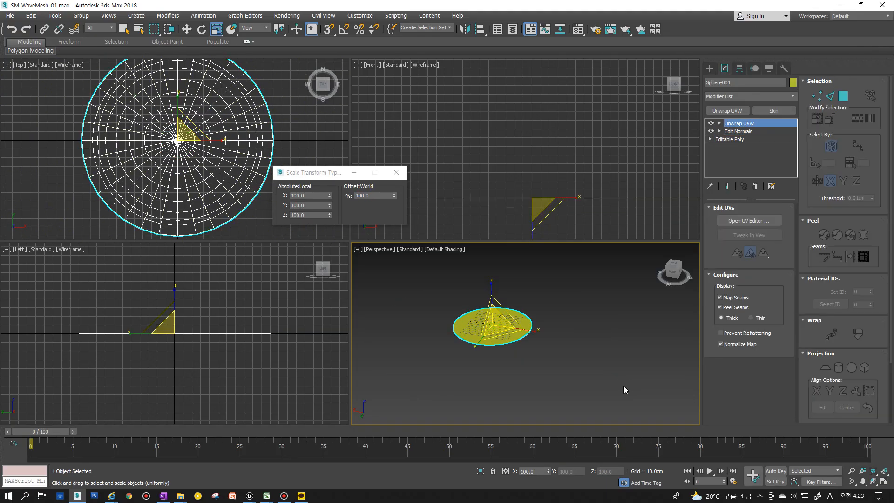
{"action": "scroll", "coordinate": [542, 344], "scroll_direction": "up", "scroll_amount": 5}
{"action": "scroll", "coordinate": [540, 345], "scroll_direction": "down", "scroll_amount": 5}
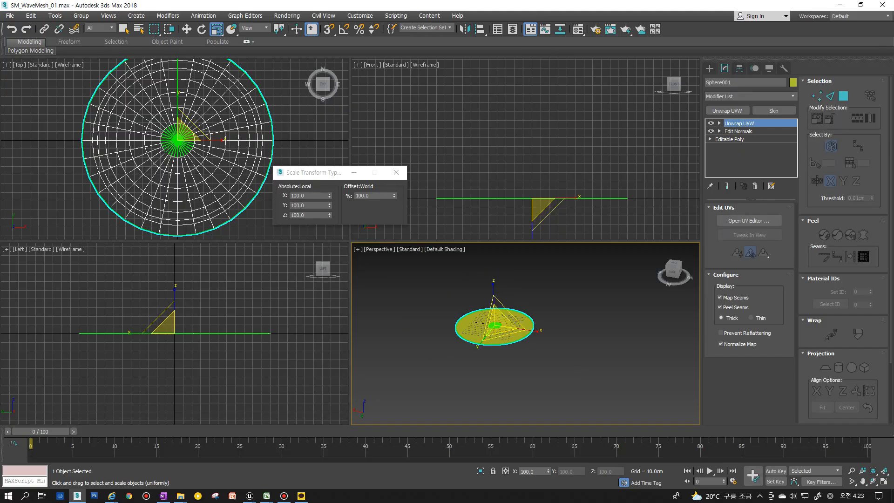
{"action": "left_click", "coordinate": [839, 5]}
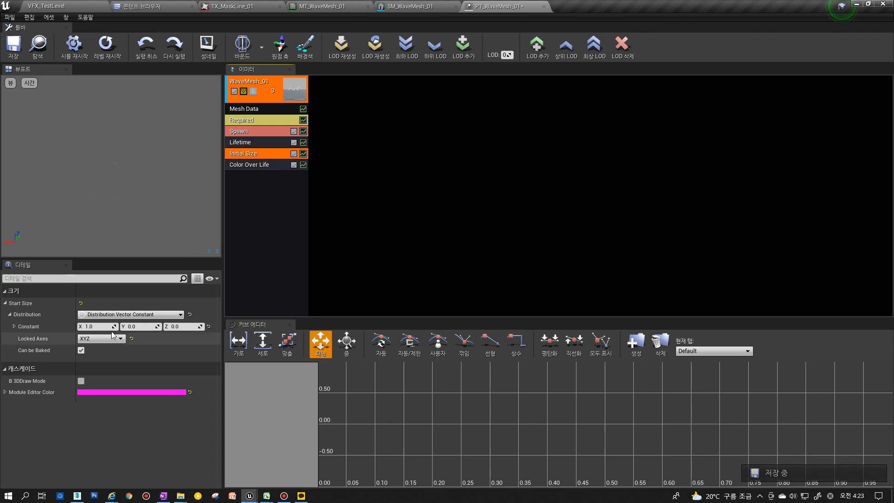
Check the wave's size in VFX_TestLevel and set the Start Size constant's X to 3.0 in PT_WaveMesh_01.
{"action": "left_click", "coordinate": [77, 6]}
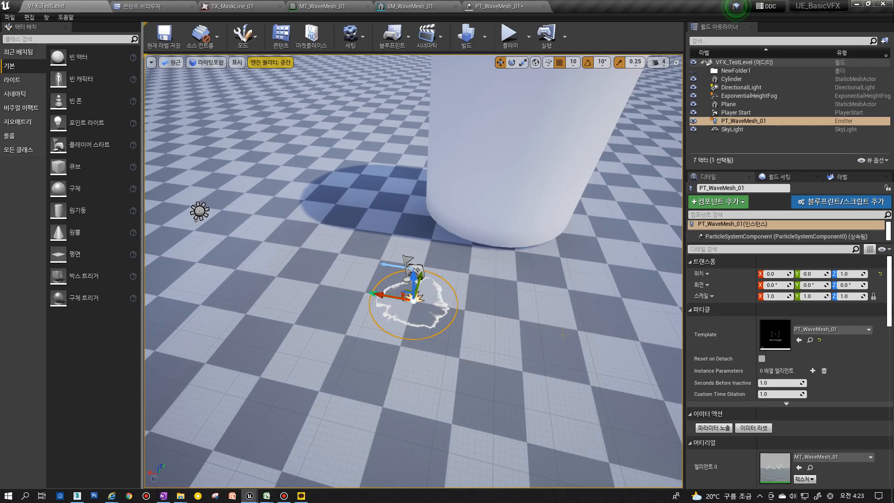
{"action": "left_click", "coordinate": [470, 6]}
{"action": "left_click", "coordinate": [101, 328]}
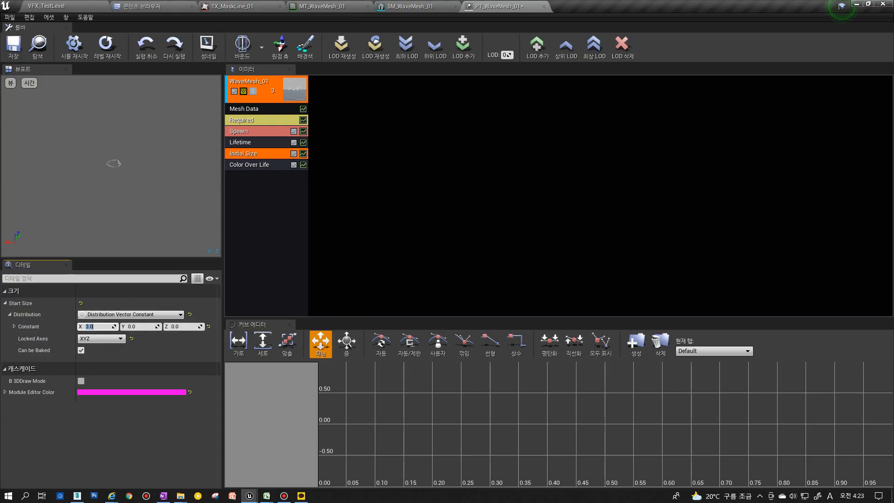
Examine how the Particle Color node connects to emissive color and opacity in MT_WaveMesh_01, returning to PT_WaveMesh_01.
{"action": "left_click", "coordinate": [241, 165]}
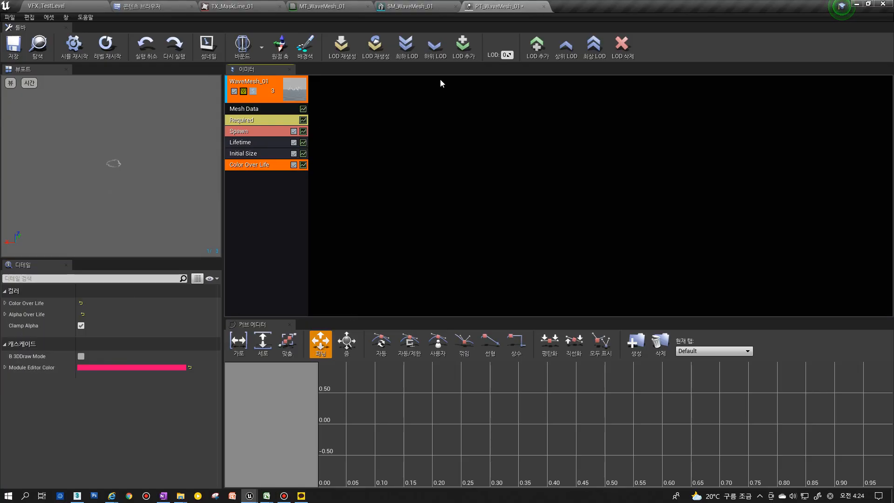
{"action": "left_click", "coordinate": [412, 7]}
{"action": "left_click", "coordinate": [321, 6]}
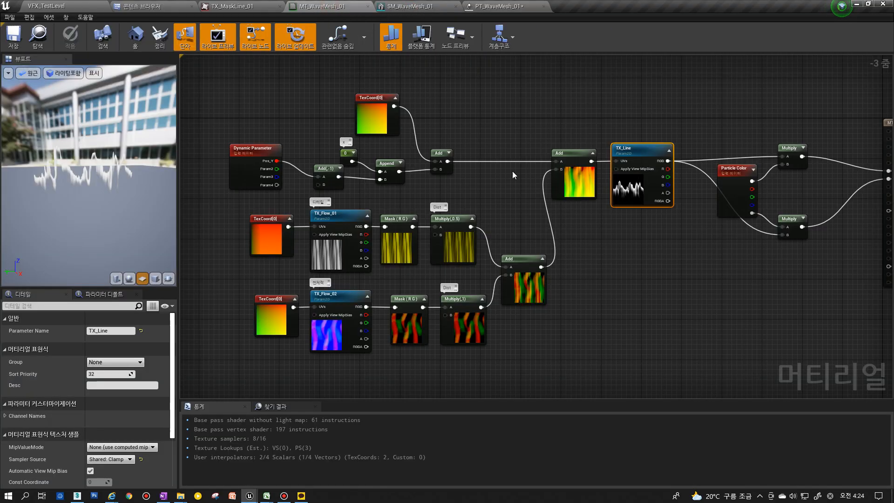
{"action": "right_click_drag", "start_coordinate": [715, 232], "coordinate": [511, 248]}
{"action": "scroll", "coordinate": [588, 209], "scroll_direction": "up", "scroll_amount": 3}
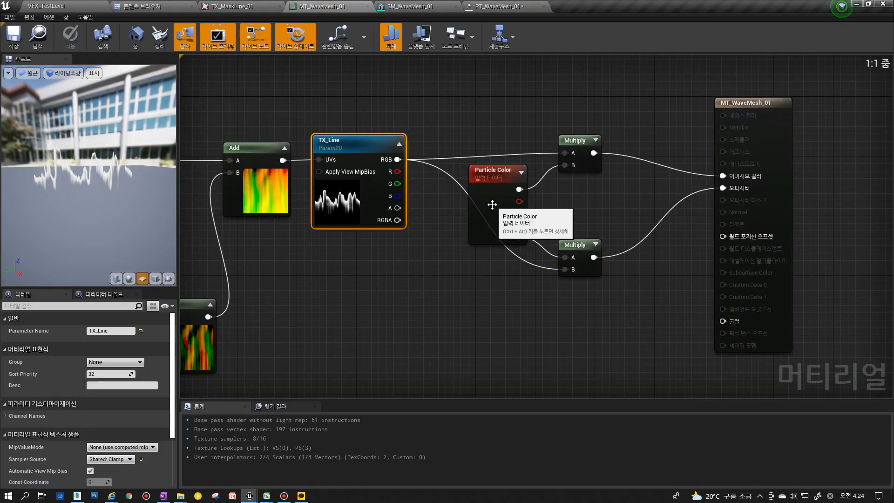
{"action": "left_click", "coordinate": [496, 6]}
Expand the Color Over Life and Alpha Over Life properties of the Color Over Life module and review their curve points.
{"action": "left_click", "coordinate": [256, 191]}
{"action": "left_click", "coordinate": [247, 166]}
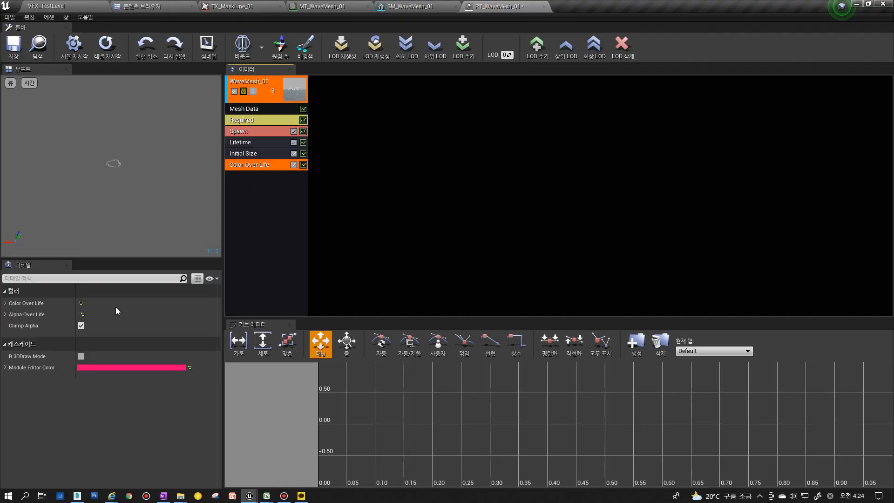
{"action": "right_click", "coordinate": [19, 305]}
{"action": "left_click", "coordinate": [37, 325]}
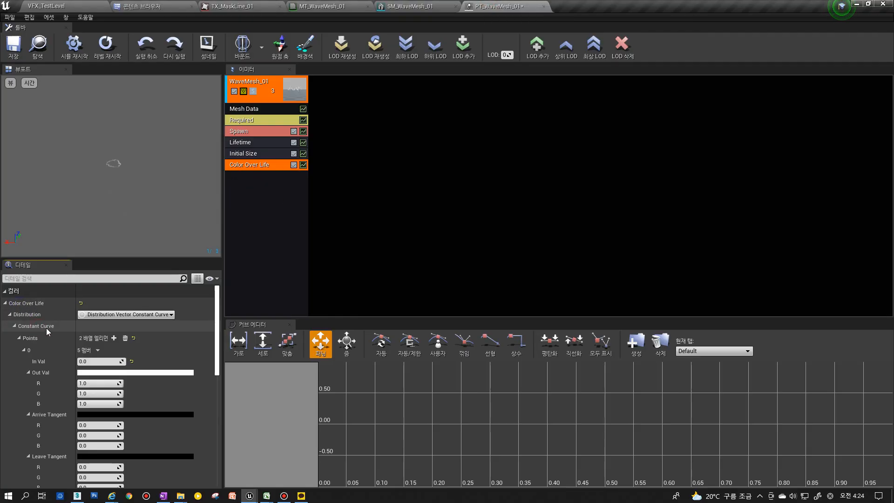
{"action": "scroll", "coordinate": [52, 328], "scroll_direction": "down", "scroll_amount": 10}
{"action": "left_click", "coordinate": [17, 419]}
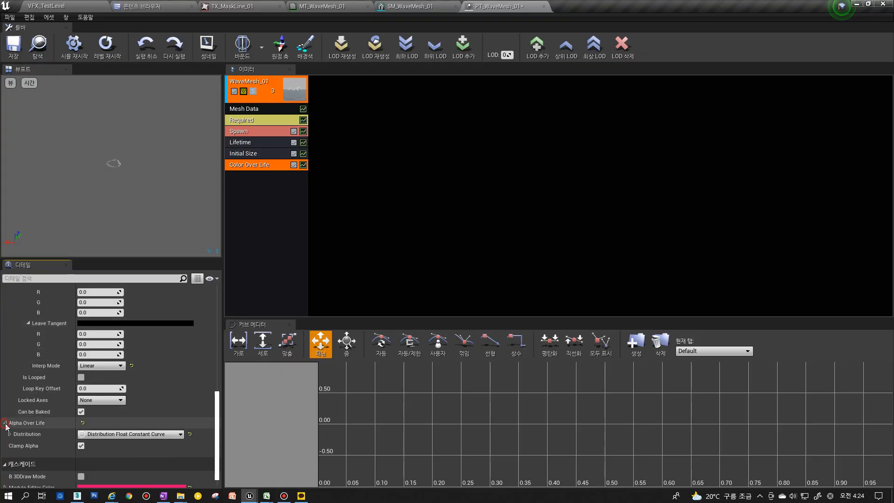
{"action": "scroll", "coordinate": [63, 391], "scroll_direction": "up", "scroll_amount": 15}
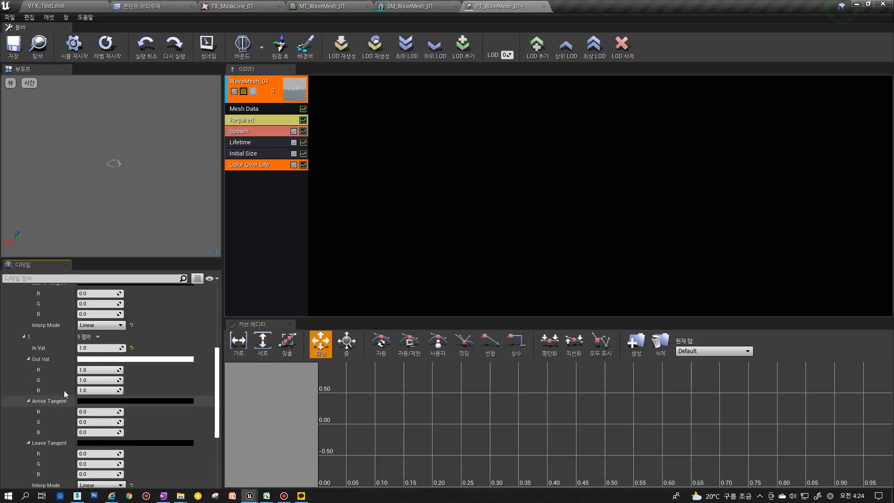
Add an Initial Color module to the WaveMesh_01 emitter.
{"action": "right_click", "coordinate": [241, 181]}
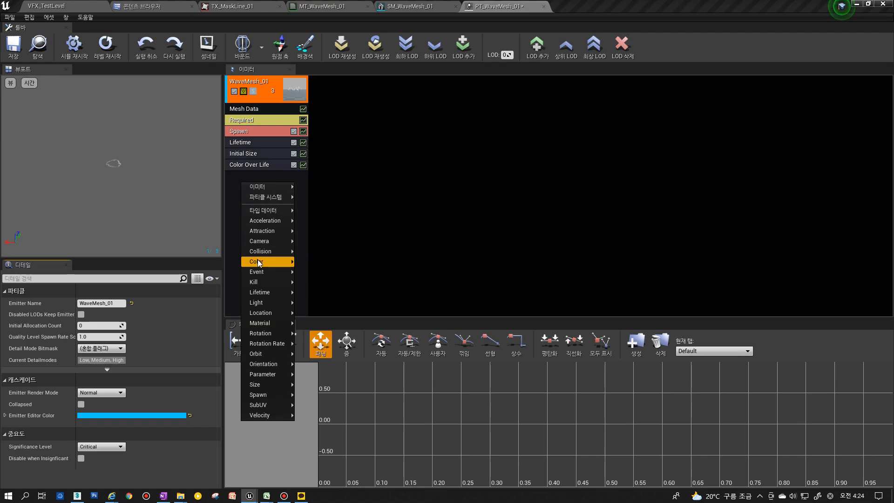
{"action": "mouse_move", "coordinate": [258, 263]}
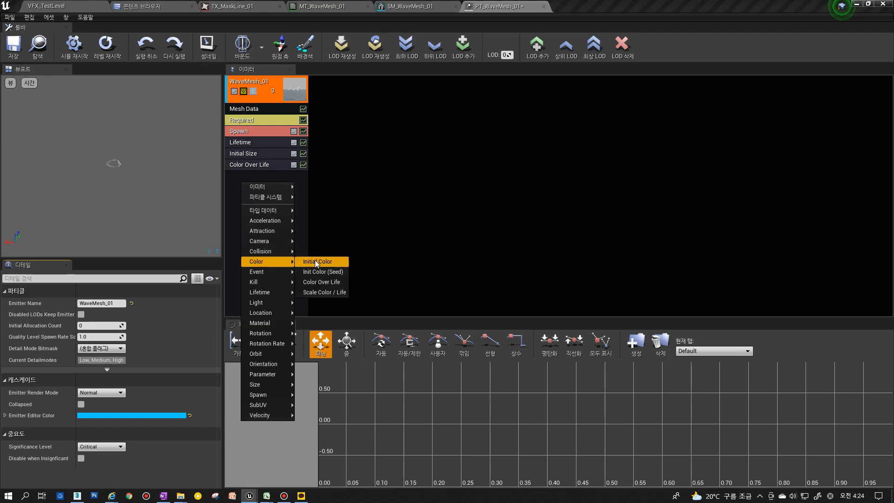
{"action": "left_click", "coordinate": [256, 165]}
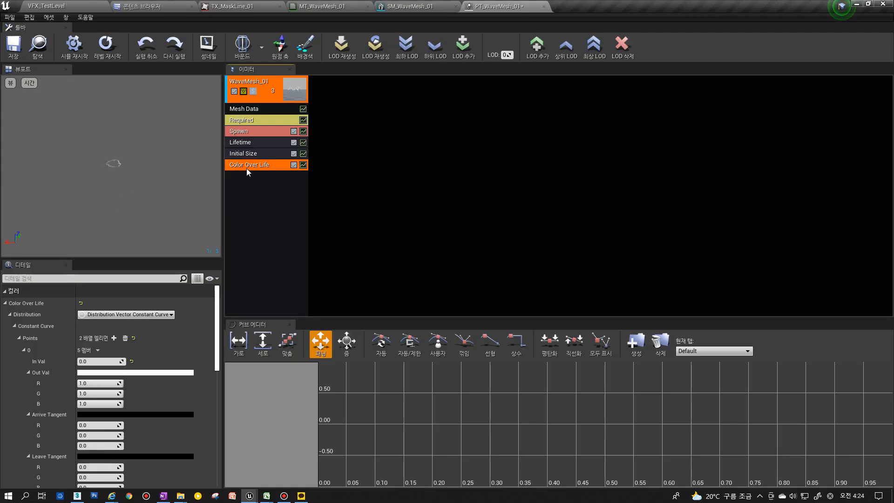
{"action": "right_click", "coordinate": [250, 224]}
{"action": "mouse_move", "coordinate": [280, 291]}
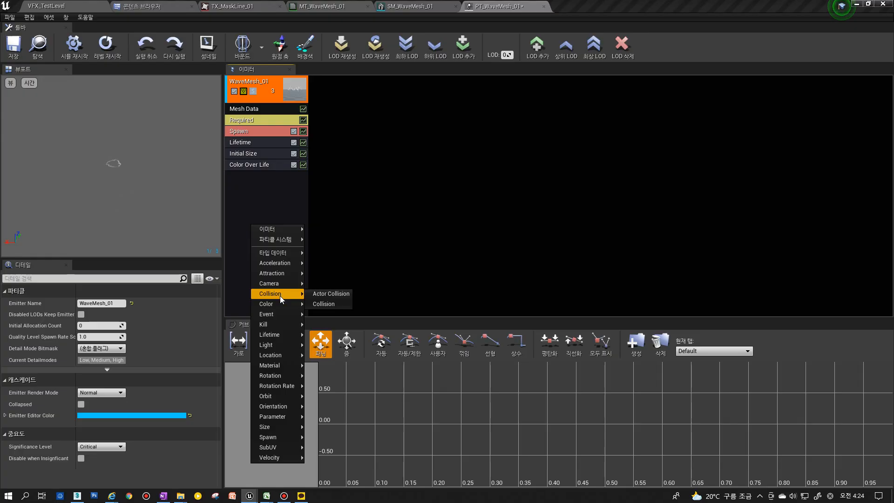
{"action": "left_click", "coordinate": [319, 303]}
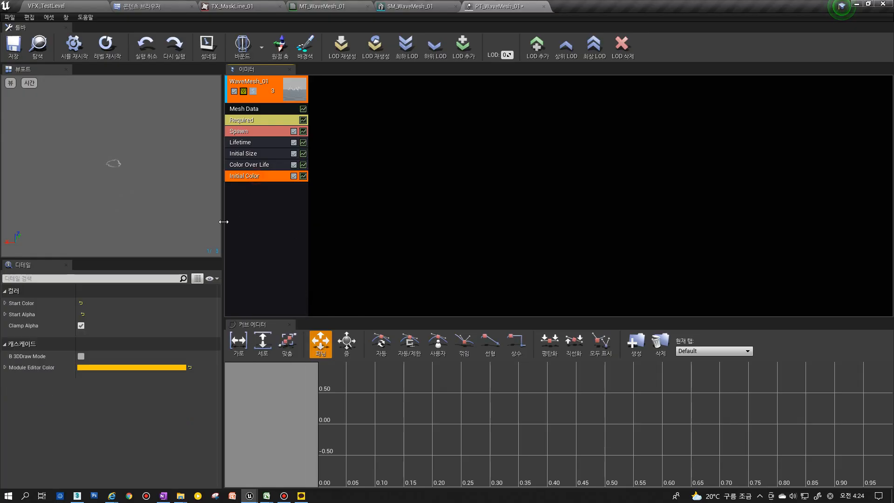
Expand the Start Color and Start Alpha distributions of the Initial Color module to inspect their constants.
{"action": "left_click", "coordinate": [5, 314]}
{"action": "left_click", "coordinate": [5, 303]}
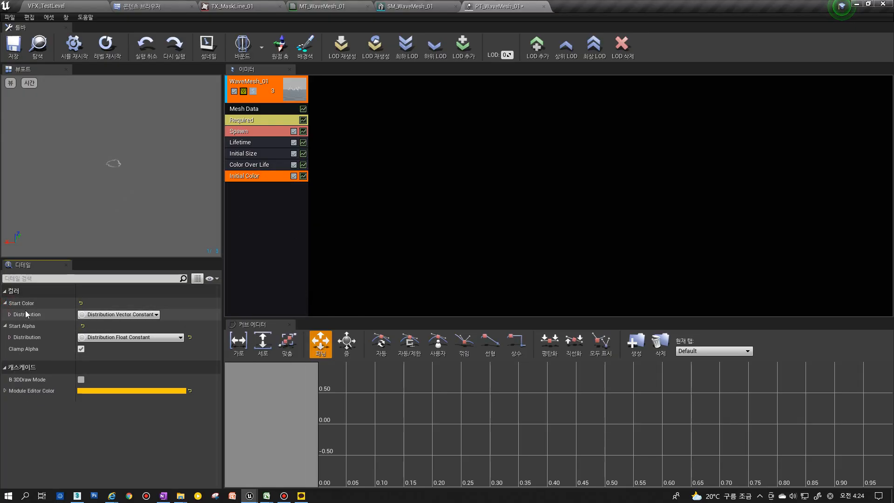
{"action": "left_click", "coordinate": [11, 314]}
{"action": "left_click", "coordinate": [9, 359]}
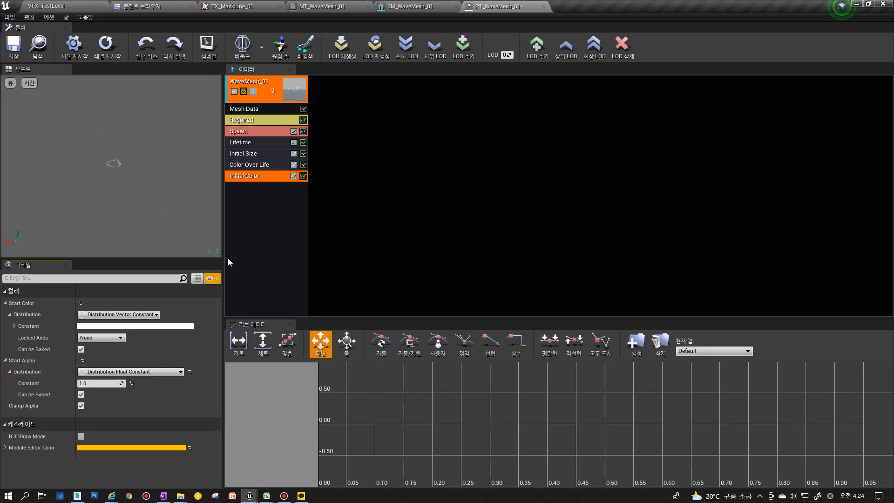
Delete the Initial Color module from the WaveMesh_01 emitter.
{"action": "left_click", "coordinate": [257, 218]}
{"action": "left_click", "coordinate": [248, 173]}
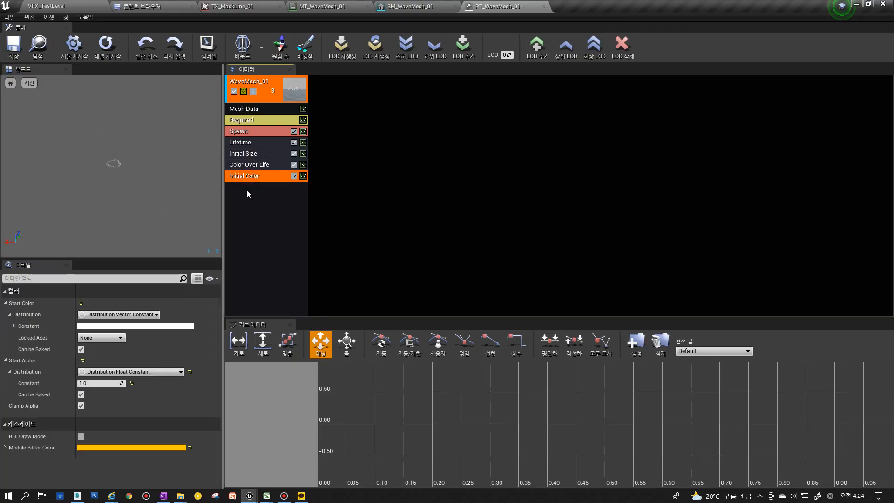
{"action": "key", "text": "Delete"}
Set the Out Val of point 0 in the Color Over Life curve to R 10 and B 20.
{"action": "left_click", "coordinate": [247, 168]}
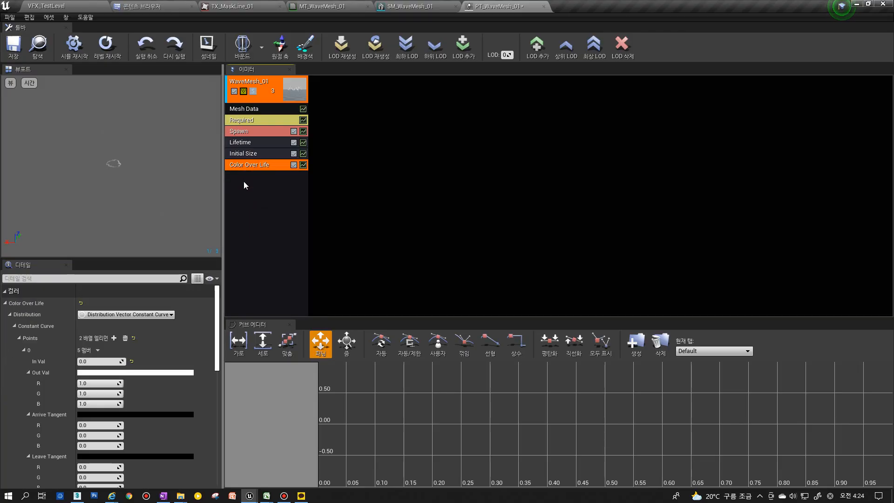
{"action": "scroll", "coordinate": [102, 377], "scroll_direction": "down", "scroll_amount": 2}
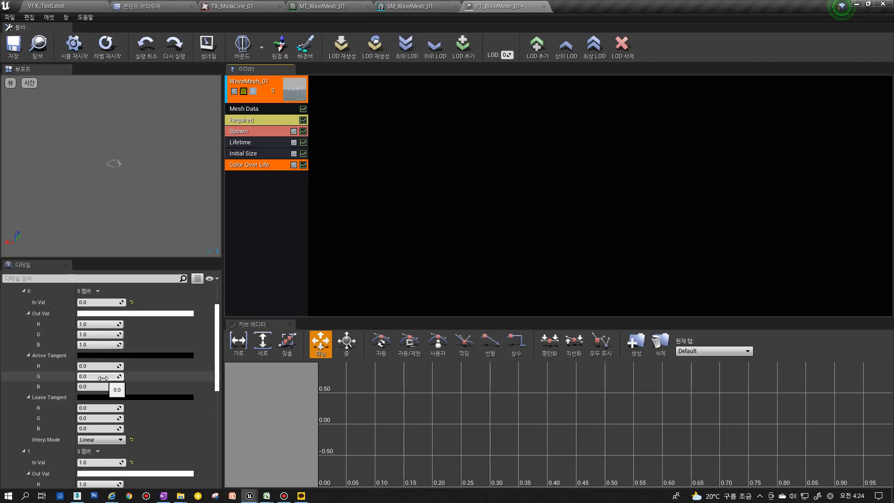
{"action": "scroll", "coordinate": [100, 375], "scroll_direction": "up", "scroll_amount": 2}
{"action": "left_click", "coordinate": [92, 368]}
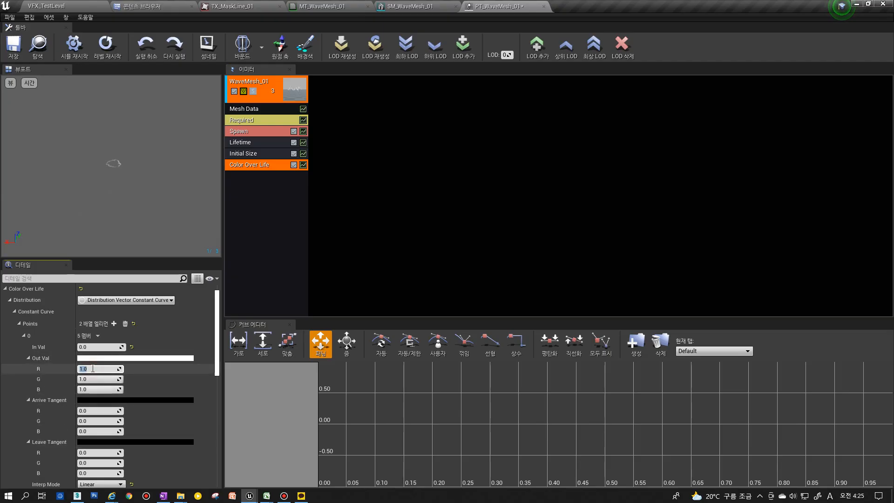
{"action": "type", "text": "10"}
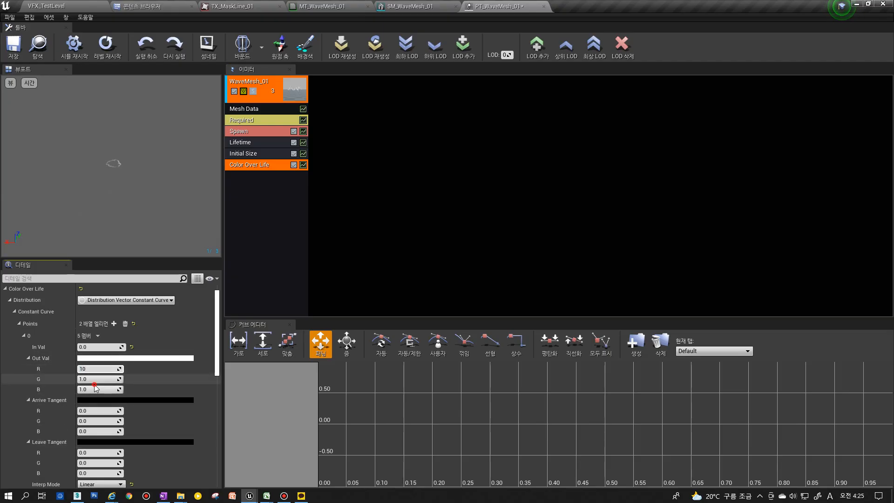
{"action": "left_click", "coordinate": [93, 389]}
{"action": "type", "text": "20"}
{"action": "key", "text": "Return"}
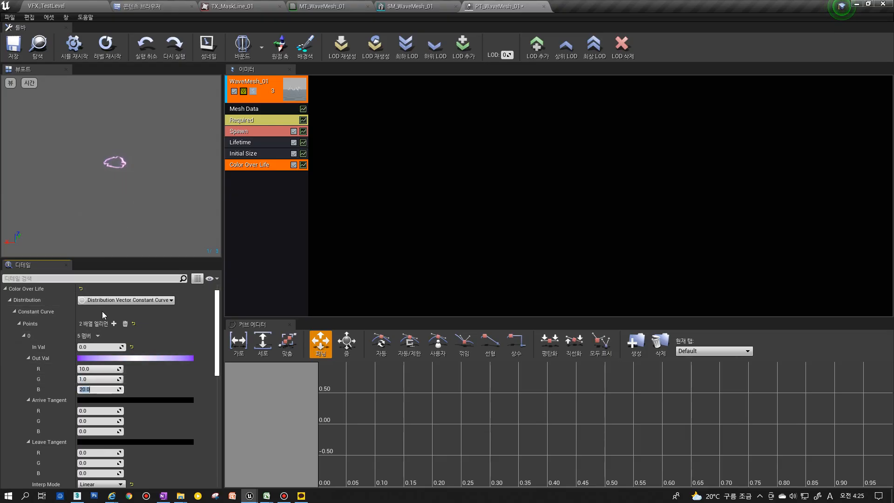
Review the In Val and Out Val settings of points 0 and 1 in the Color Over Life curve and collapse the points.
{"action": "scroll", "coordinate": [102, 311], "scroll_direction": "down", "scroll_amount": 3}
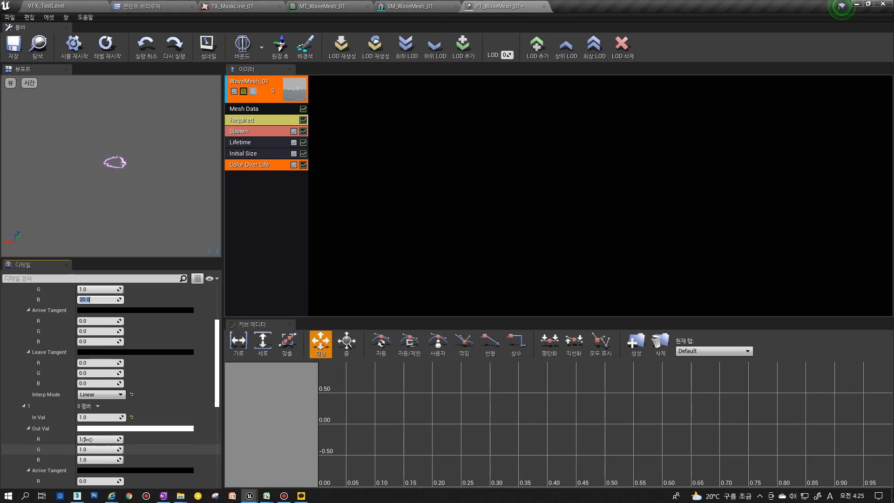
{"action": "scroll", "coordinate": [99, 382], "scroll_direction": "up", "scroll_amount": 2}
{"action": "scroll", "coordinate": [94, 336], "scroll_direction": "down", "scroll_amount": 1}
{"action": "left_click", "coordinate": [96, 302]}
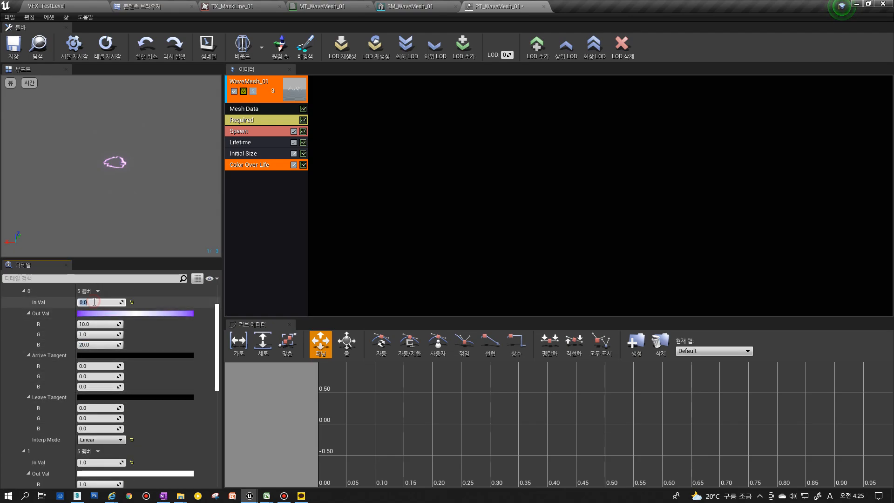
{"action": "scroll", "coordinate": [56, 330], "scroll_direction": "up", "scroll_amount": 1}
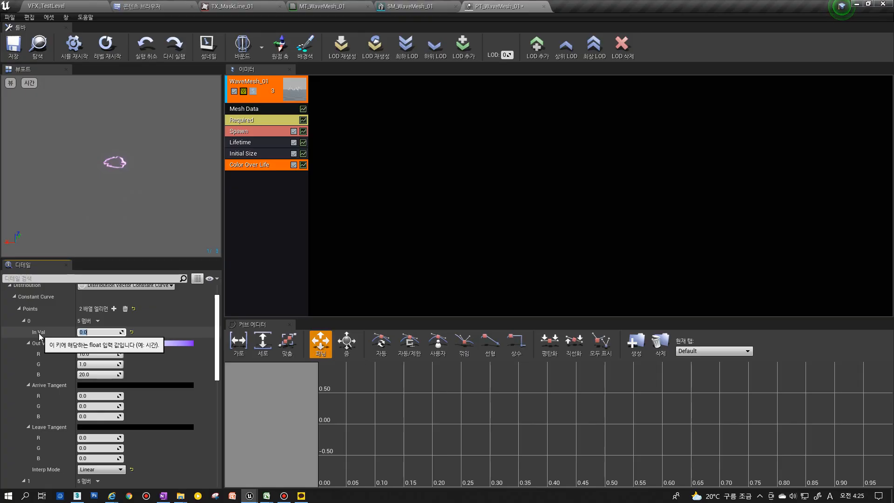
{"action": "scroll", "coordinate": [54, 426], "scroll_direction": "down", "scroll_amount": 3}
{"action": "scroll", "coordinate": [36, 378], "scroll_direction": "up", "scroll_amount": 4}
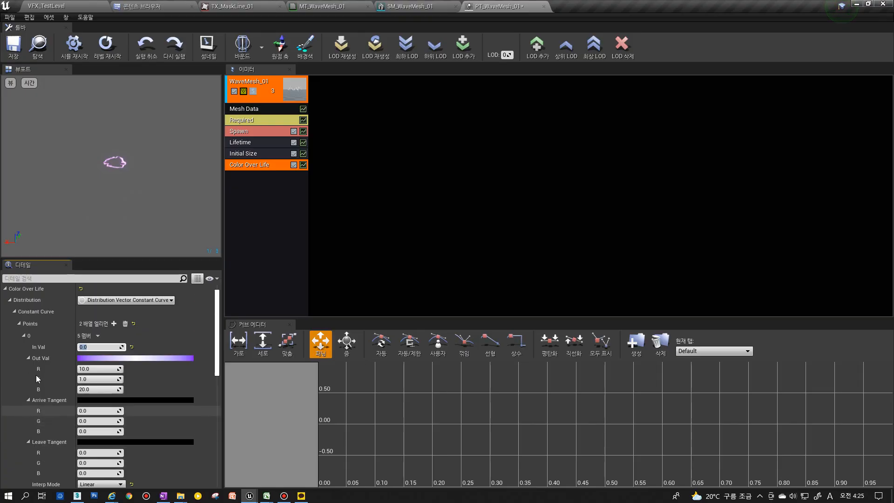
{"action": "left_click", "coordinate": [24, 335]}
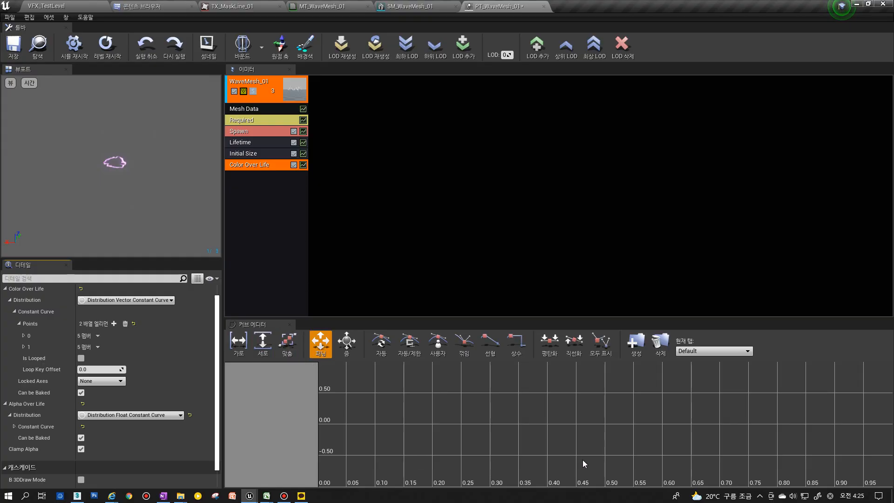
{"action": "left_click", "coordinate": [24, 335]}
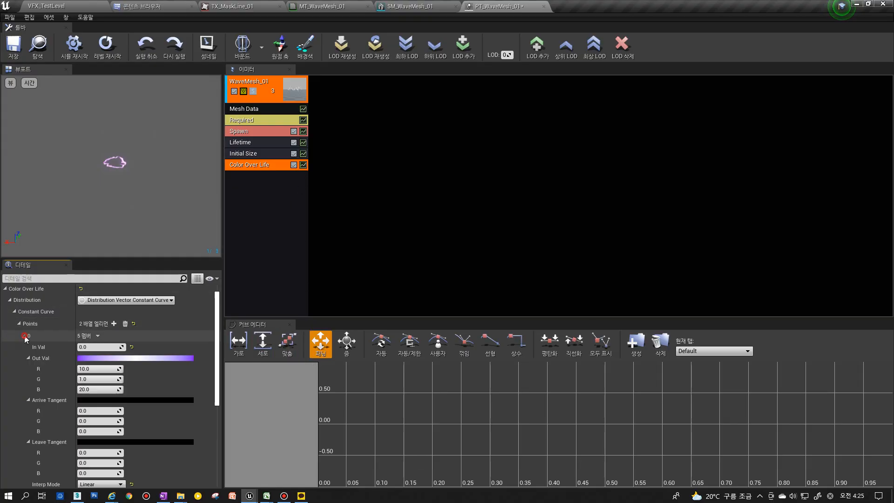
{"action": "left_click", "coordinate": [23, 335]}
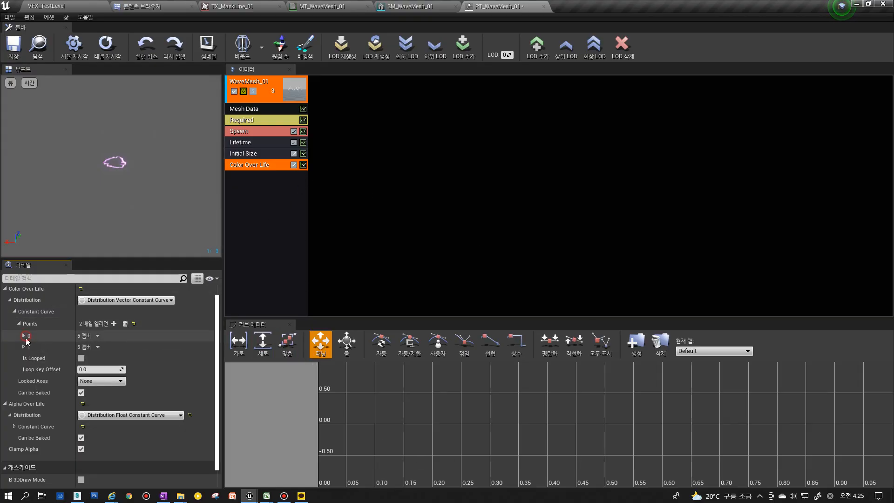
Show the Color Over Life module's curves in the curve editor and fit the graph to them.
{"action": "left_click", "coordinate": [303, 165]}
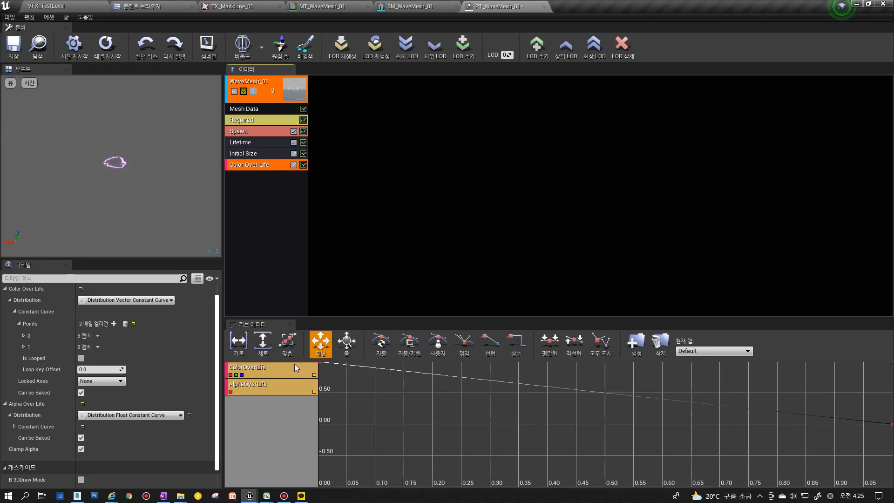
{"action": "left_click", "coordinate": [287, 343]}
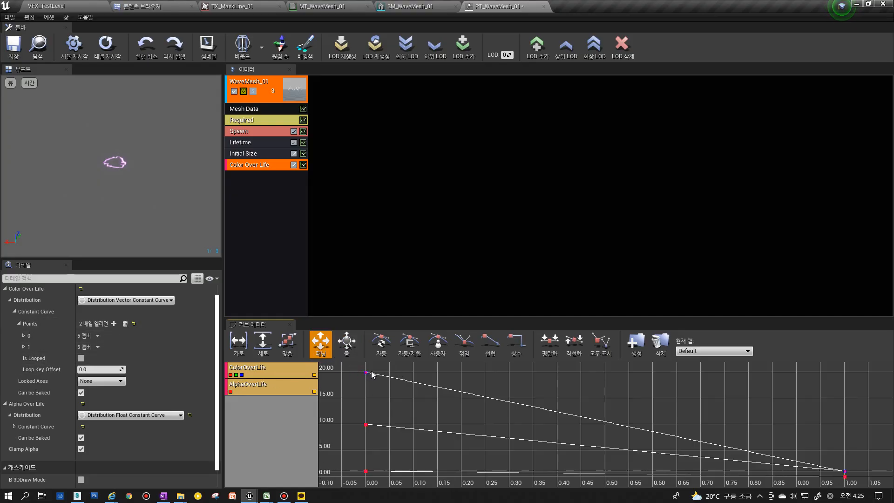
{"action": "mouse_move", "coordinate": [363, 376]}
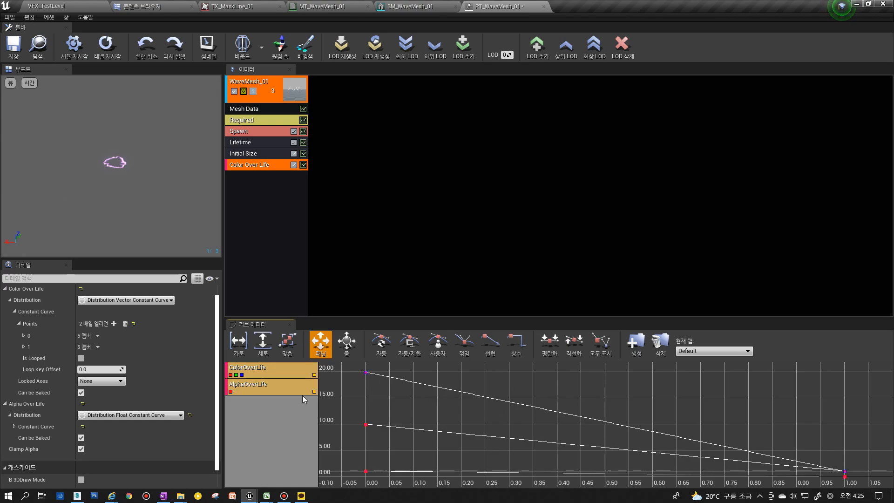
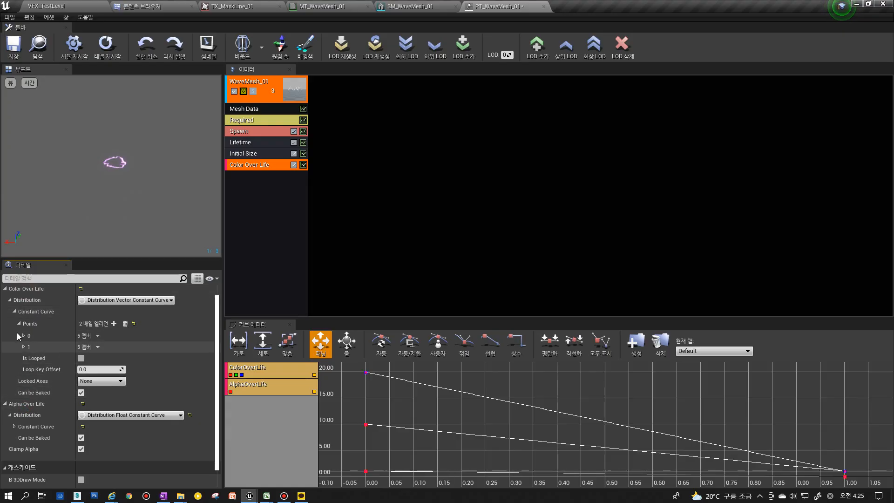
Hide the AlphaOverLife curve and ColorOverLife's blue and green channels, and expand point 0 to compare its values with the red curve.
{"action": "left_click", "coordinate": [315, 393]}
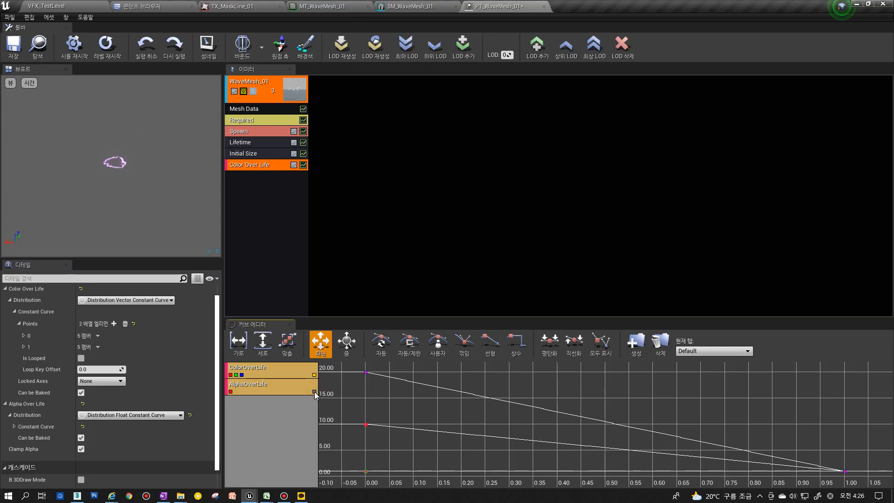
{"action": "left_click", "coordinate": [242, 375]}
{"action": "left_click", "coordinate": [236, 375]}
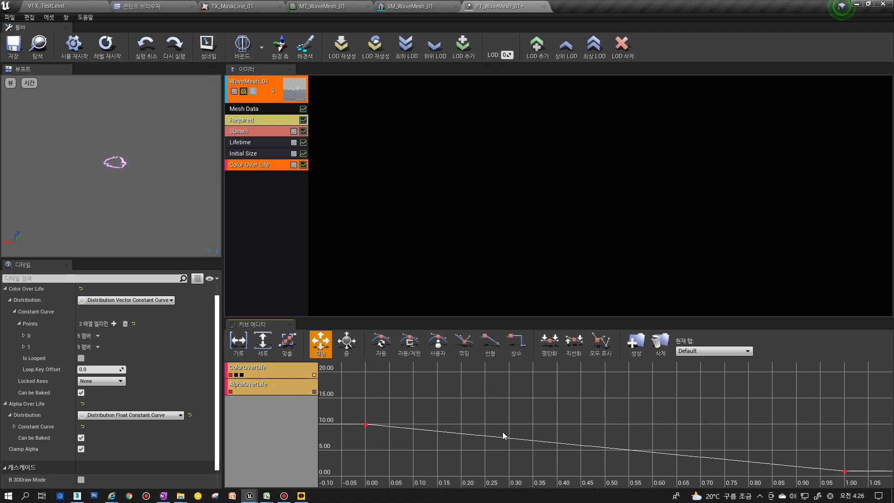
{"action": "scroll", "coordinate": [502, 435], "scroll_direction": "down", "scroll_amount": 1}
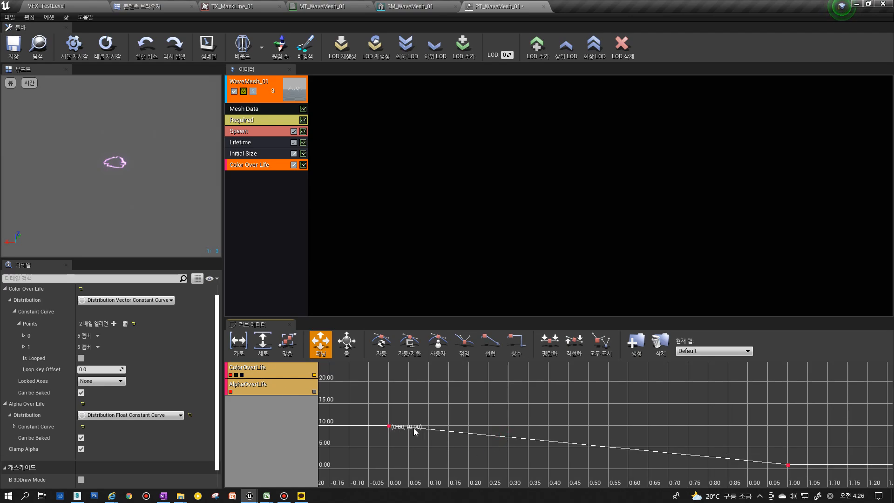
{"action": "left_click", "coordinate": [24, 335]}
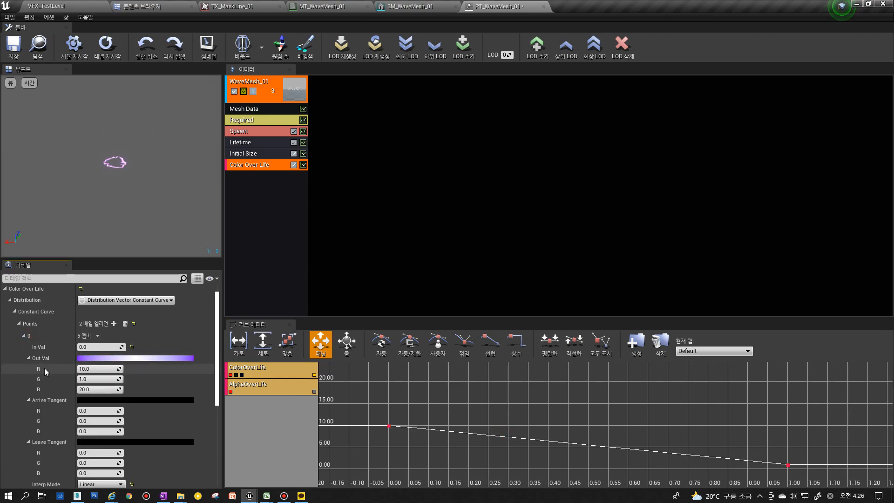
Compare the In Val and Out Val settings of points 0 and 1 in the Color Over Life curve and check the Lifetime constant.
{"action": "scroll", "coordinate": [52, 366], "scroll_direction": "down", "scroll_amount": 5}
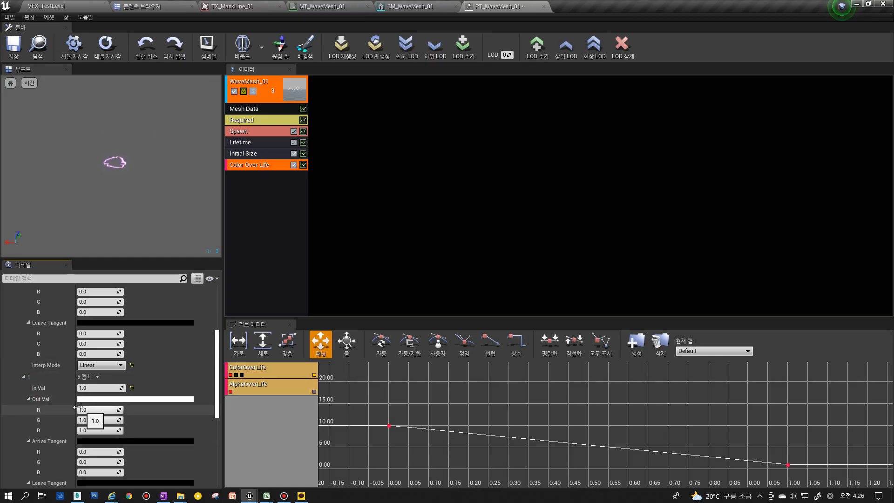
{"action": "scroll", "coordinate": [75, 404], "scroll_direction": "up", "scroll_amount": 1}
{"action": "scroll", "coordinate": [65, 391], "scroll_direction": "up", "scroll_amount": 5}
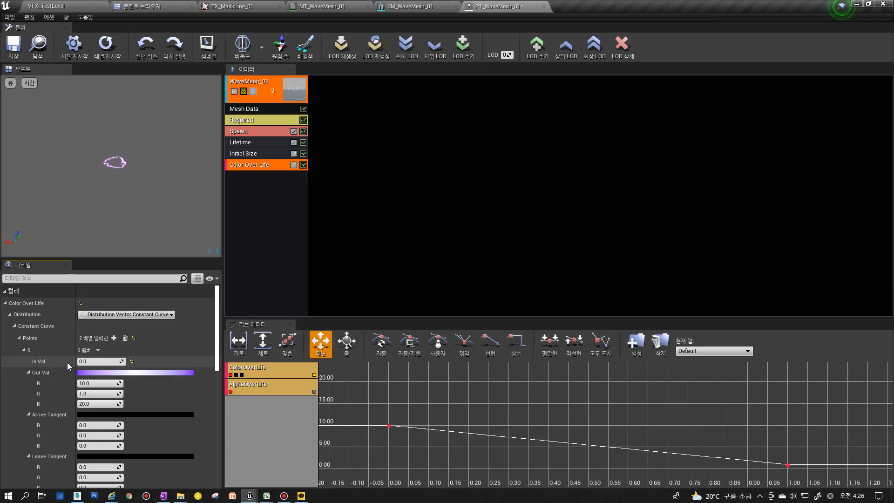
{"action": "scroll", "coordinate": [66, 362], "scroll_direction": "down", "scroll_amount": 6}
{"action": "scroll", "coordinate": [91, 403], "scroll_direction": "up", "scroll_amount": 6}
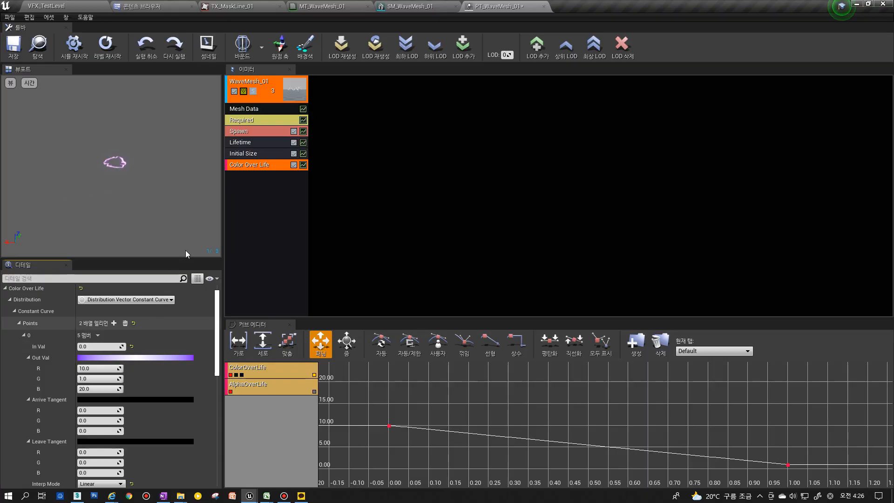
{"action": "left_click", "coordinate": [258, 144]}
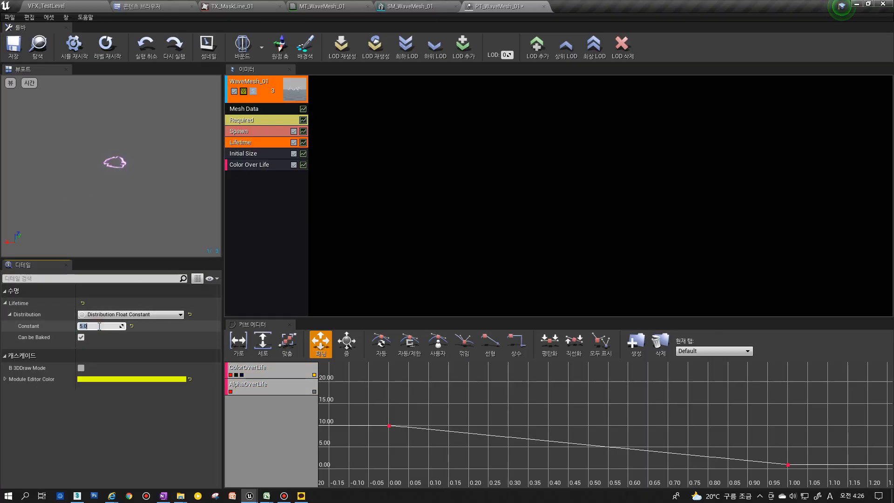
{"action": "left_click", "coordinate": [258, 164]}
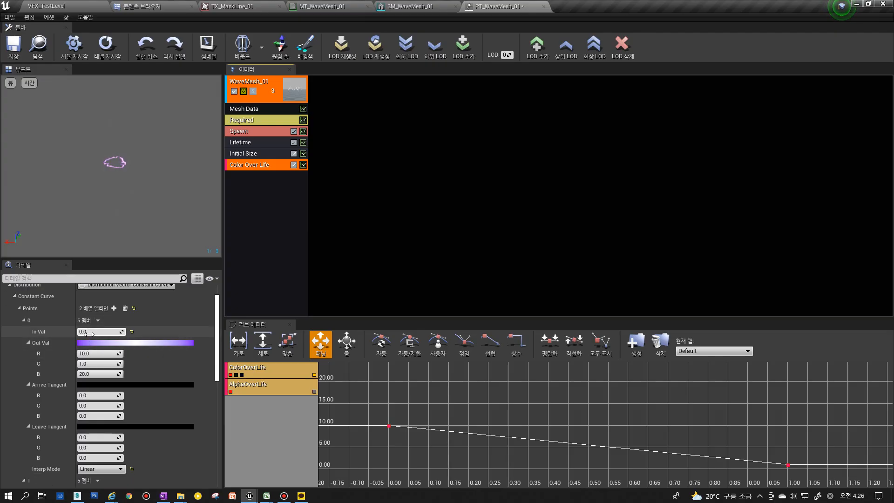
{"action": "scroll", "coordinate": [89, 333], "scroll_direction": "down", "scroll_amount": 4}
{"action": "scroll", "coordinate": [88, 333], "scroll_direction": "down", "scroll_amount": 2}
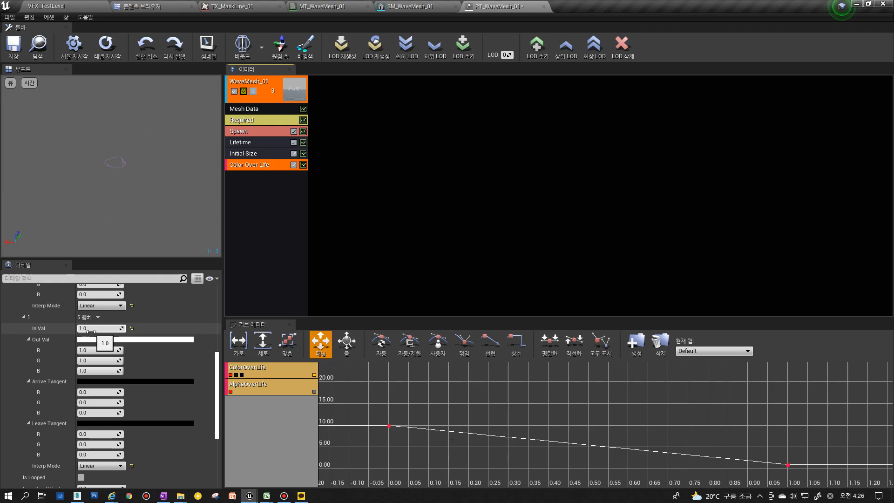
{"action": "left_click", "coordinate": [91, 331]}
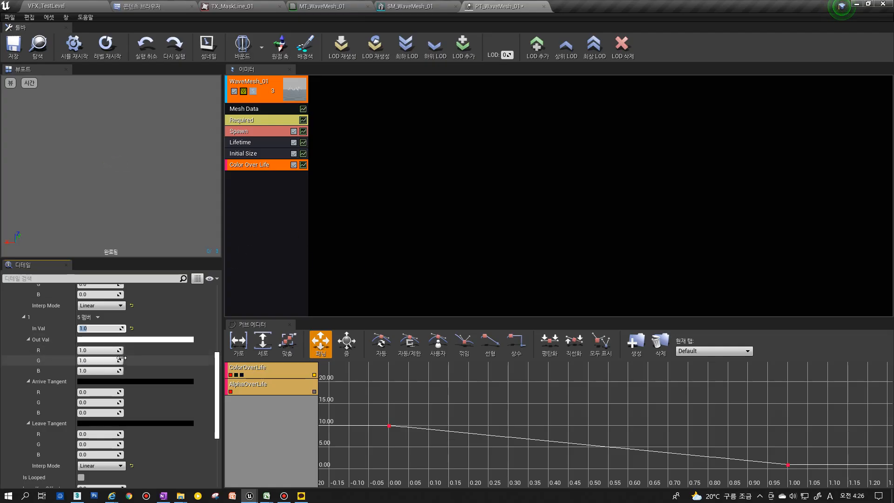
{"action": "scroll", "coordinate": [126, 364], "scroll_direction": "up", "scroll_amount": 4}
{"action": "scroll", "coordinate": [112, 366], "scroll_direction": "up", "scroll_amount": 2}
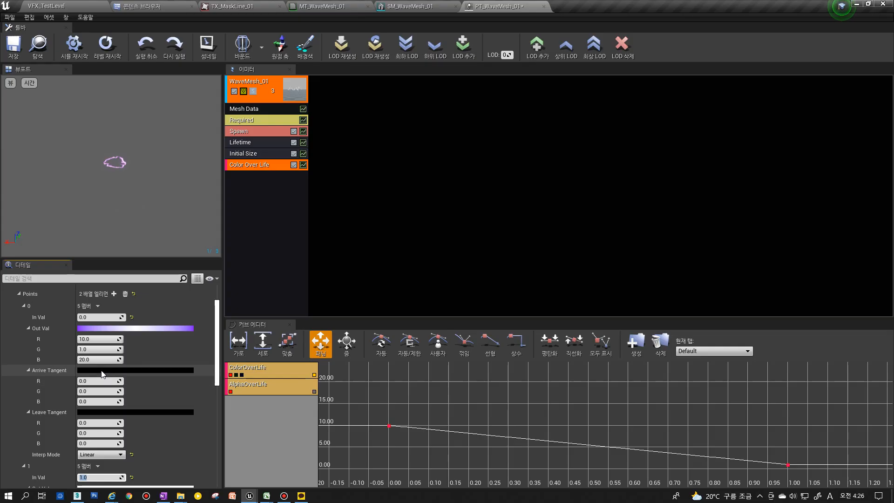
Set the Out Val of point 1 in the Color Over Life curve to G 5 and B 10.
{"action": "scroll", "coordinate": [101, 368], "scroll_direction": "down", "scroll_amount": 3}
{"action": "left_click", "coordinate": [96, 410]}
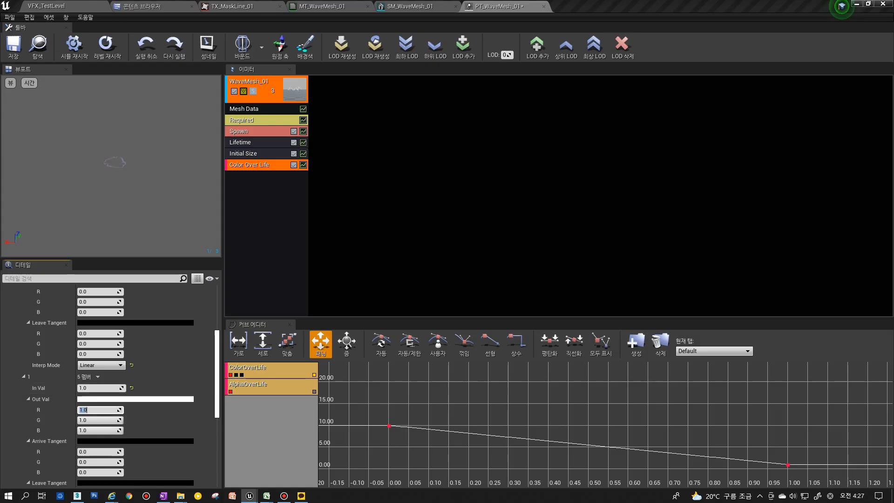
{"action": "left_click", "coordinate": [95, 420]}
{"action": "type", "text": "5"}
{"action": "key", "text": "Tab"}
{"action": "type", "text": "10"}
{"action": "key", "text": "Return"}
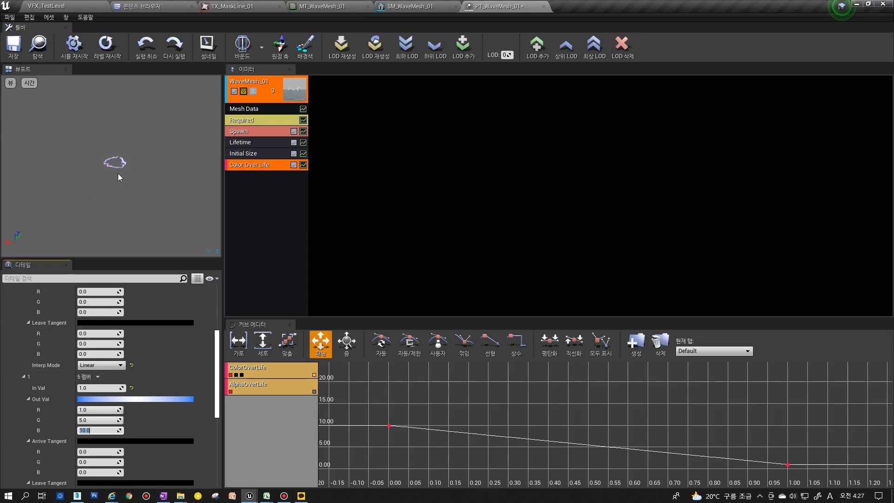
Set the Lifetime module's constant to 2.
{"action": "left_click", "coordinate": [226, 144]}
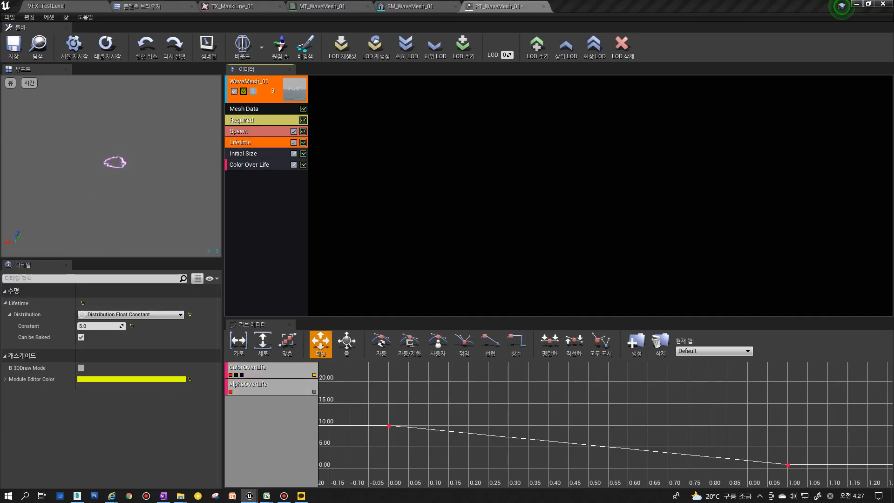
{"action": "left_click", "coordinate": [249, 131]}
{"action": "left_click", "coordinate": [250, 143]}
{"action": "left_click", "coordinate": [99, 325]}
{"action": "type", "text": "2"}
{"action": "key", "text": "Return"}
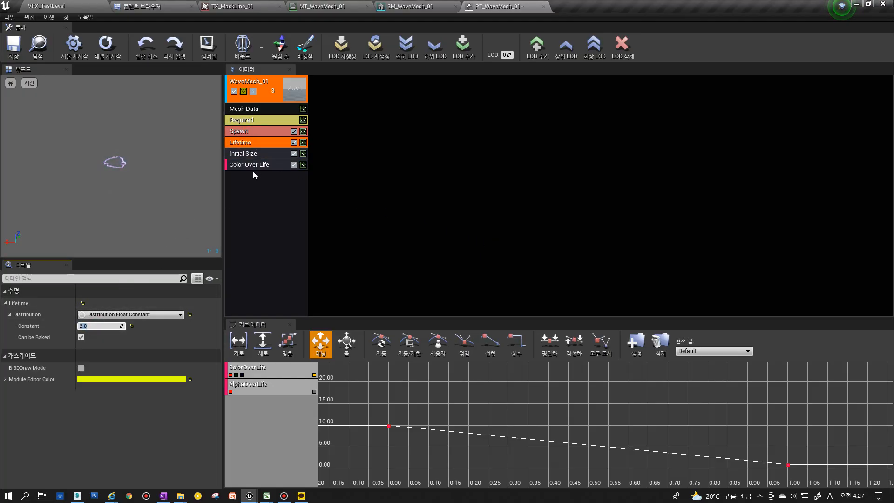
Show ColorOverLife's green and blue channels in the curve editor and add a key at about 0.15 on the blue curve.
{"action": "left_click", "coordinate": [241, 168]}
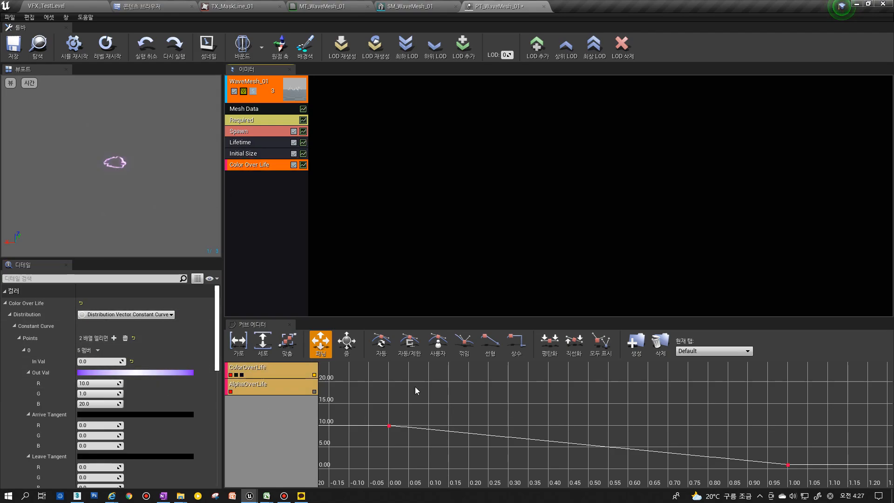
{"action": "left_click", "coordinate": [237, 374]}
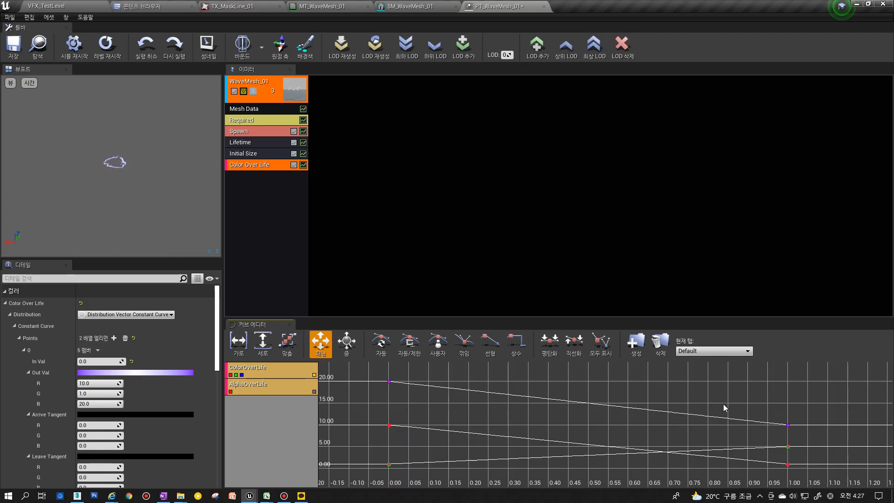
{"action": "scroll", "coordinate": [448, 425], "scroll_direction": "up", "scroll_amount": 2}
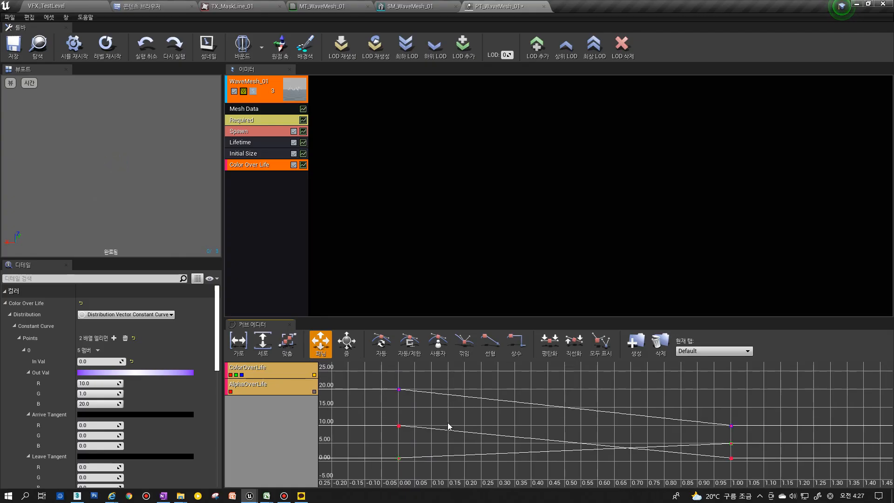
{"action": "left_click", "coordinate": [449, 394], "text": "ctrl"}
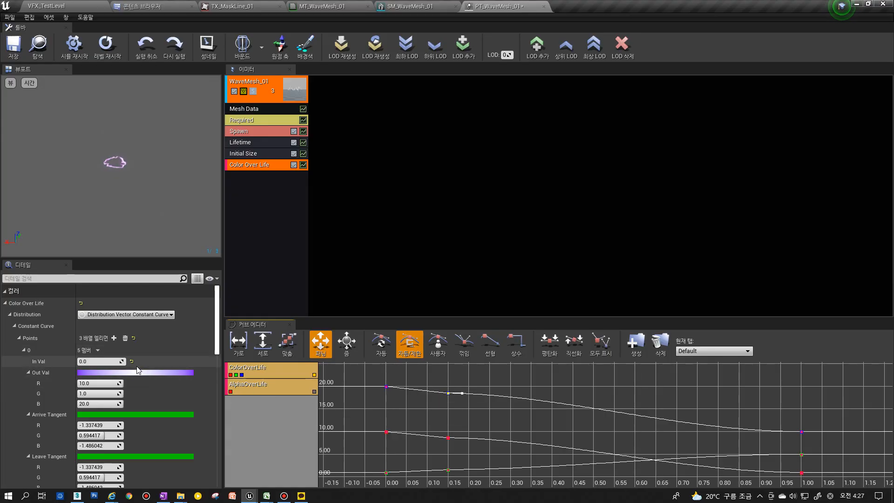
Set the In Val of the added point 1 in the Color Over Life curve to 0.1.
{"action": "scroll", "coordinate": [116, 361], "scroll_direction": "down", "scroll_amount": 3}
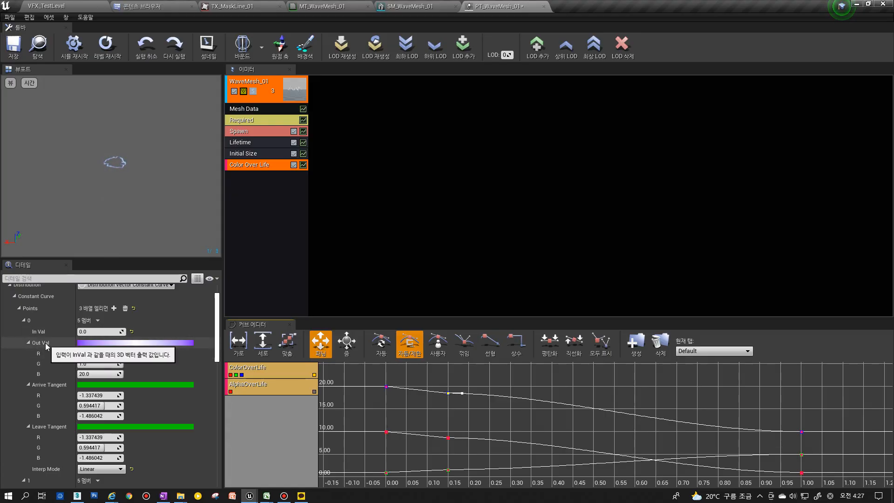
{"action": "left_click", "coordinate": [85, 352]}
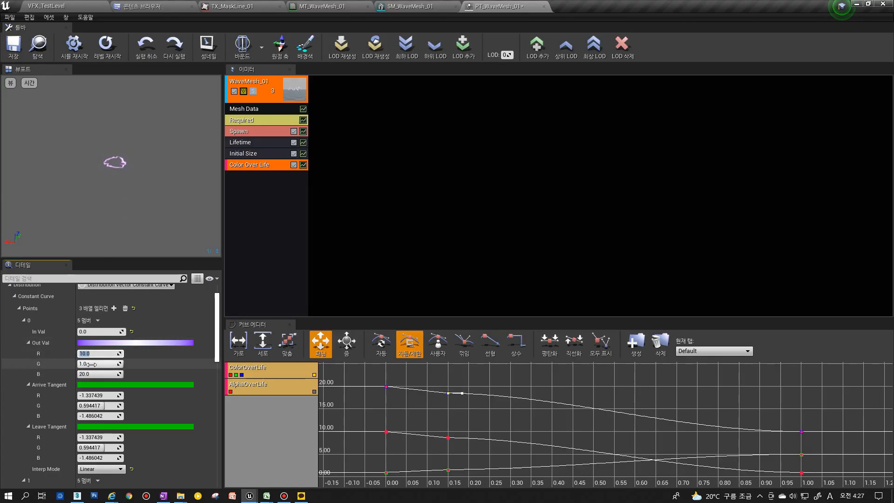
{"action": "key", "text": "Tab"}
{"action": "key", "text": "Tab"}
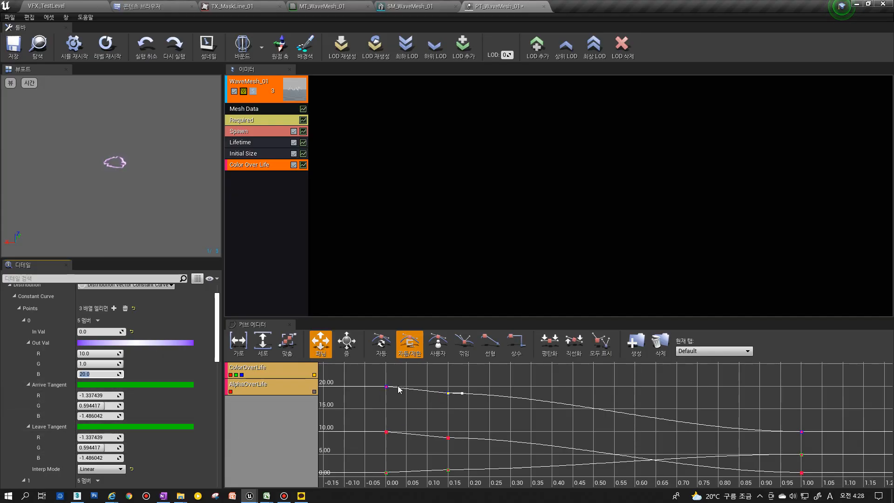
{"action": "left_click", "coordinate": [449, 393]}
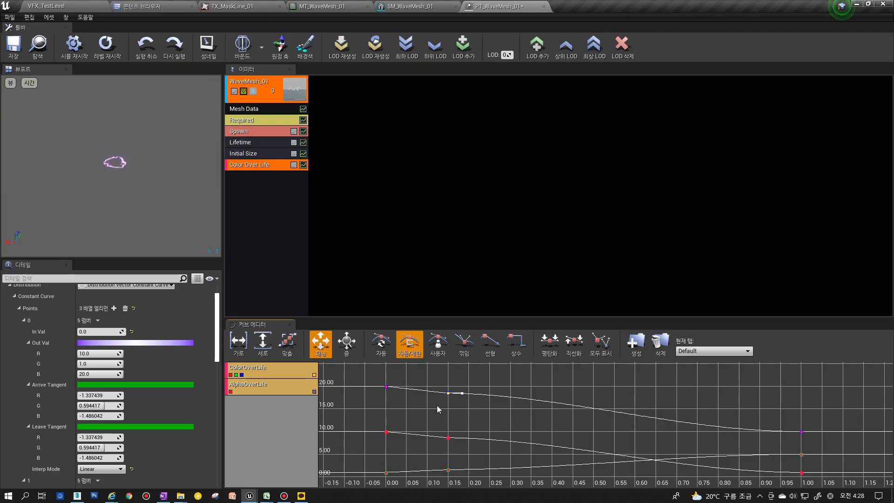
{"action": "scroll", "coordinate": [139, 399], "scroll_direction": "down", "scroll_amount": 5}
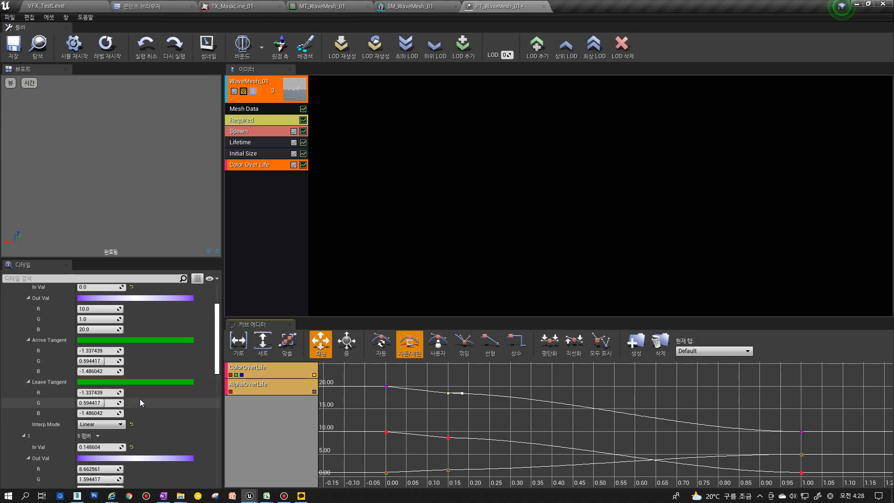
{"action": "left_click", "coordinate": [108, 403]}
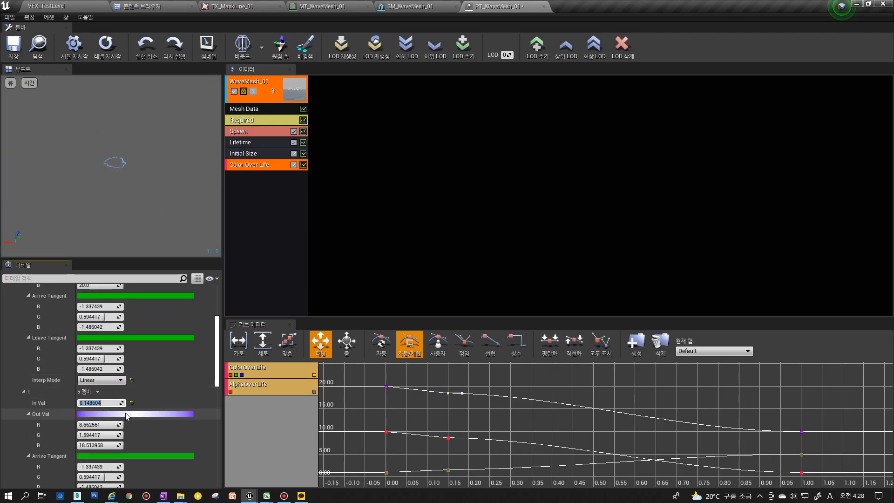
{"action": "type", "text": "0.1"}
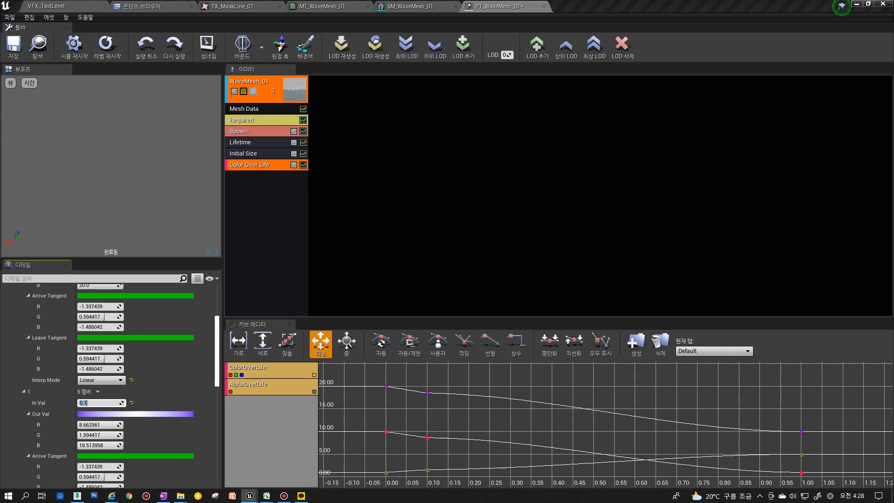
Set the Out Val of point 1 in the Color Over Life curve to R 1, G 2 and B 10.
{"action": "scroll", "coordinate": [119, 418], "scroll_direction": "down", "scroll_amount": 3}
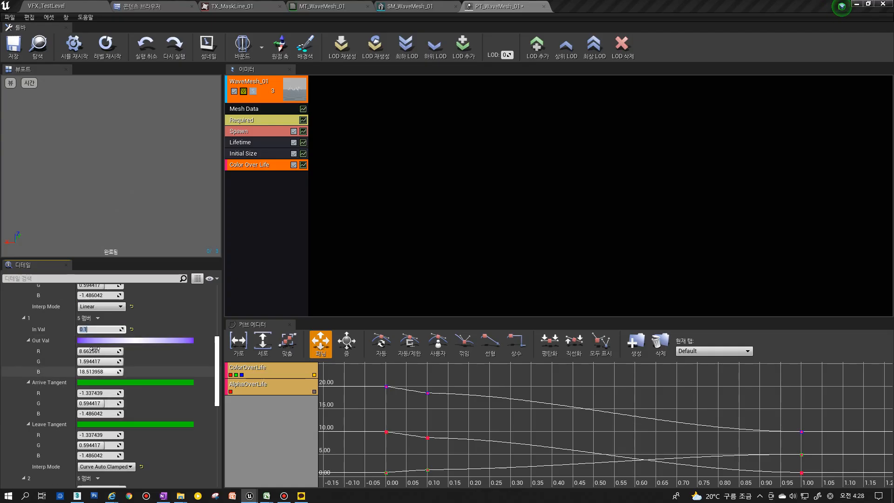
{"action": "left_click", "coordinate": [95, 350]}
{"action": "type", "text": "1"}
{"action": "key", "text": "Tab"}
{"action": "type", "text": "2"}
{"action": "left_click", "coordinate": [90, 371]}
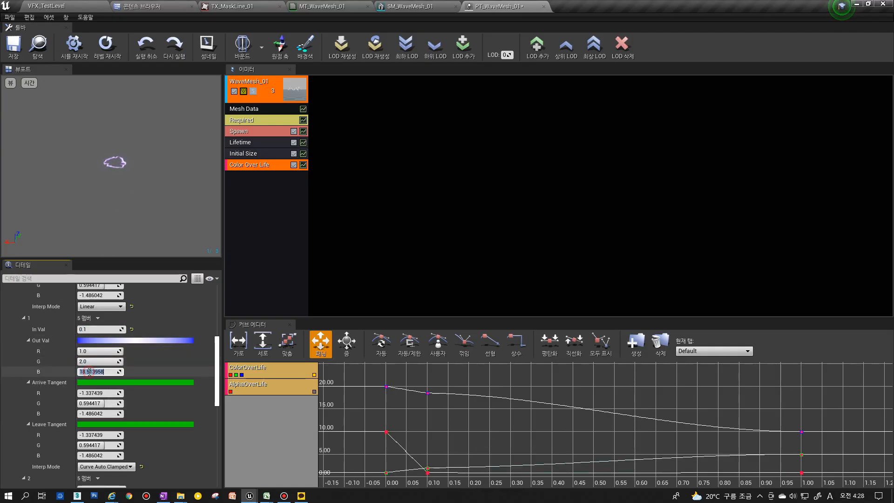
{"action": "type", "text": "10.0"}
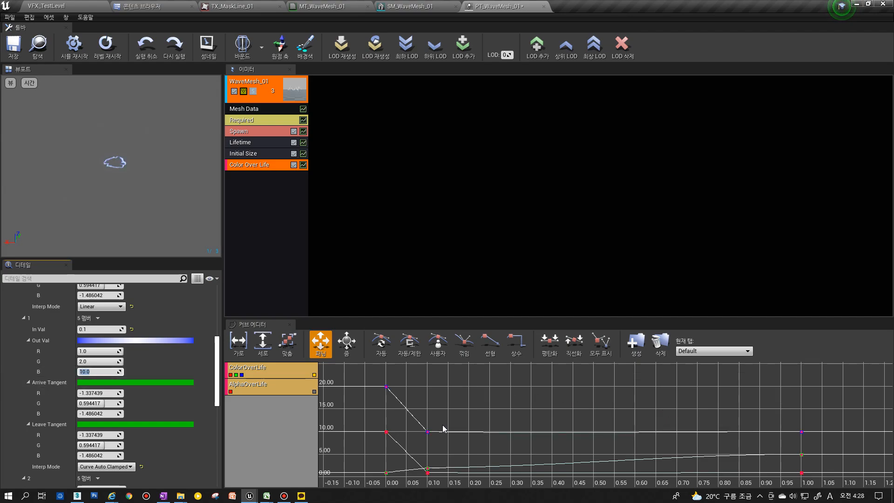
Select all keys of the ColorOverLife curves, try Linear and Curve Auto interpolation, and set them to Curve Auto Clamped.
{"action": "scroll", "coordinate": [467, 427], "scroll_direction": "down", "scroll_amount": 1}
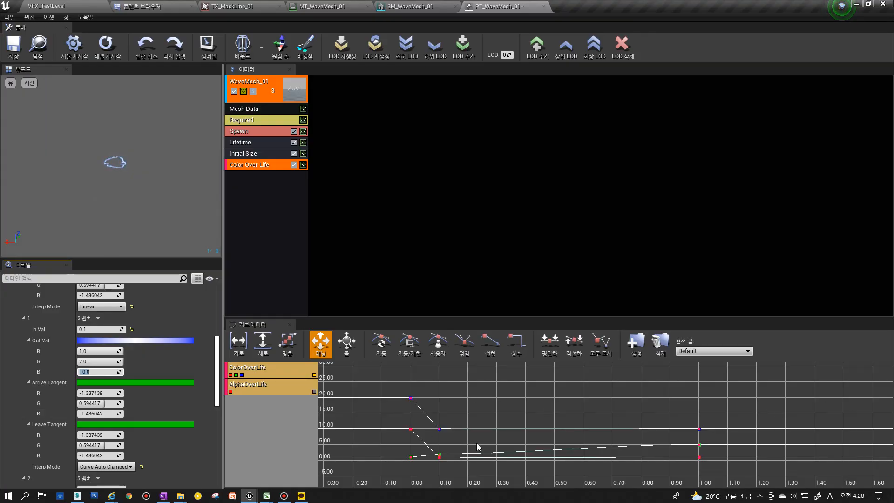
{"action": "left_click_drag", "start_coordinate": [379, 382], "coordinate": [406, 396]}
{"action": "mouse_move", "coordinate": [733, 474]}
{"action": "left_mouse_down"}
{"action": "mouse_move", "coordinate": [425, 429]}
{"action": "mouse_move", "coordinate": [443, 459]}
{"action": "mouse_move", "coordinate": [439, 427]}
{"action": "mouse_move", "coordinate": [459, 463]}
{"action": "mouse_move", "coordinate": [728, 475]}
{"action": "left_mouse_up"}
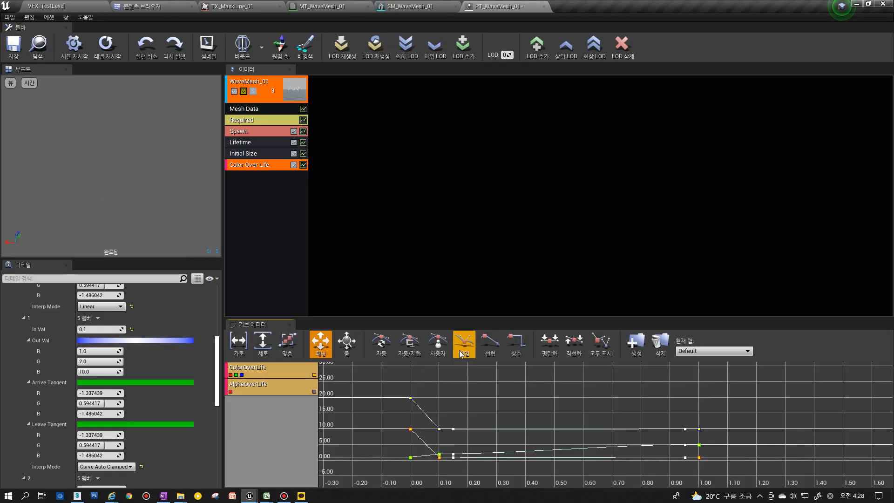
{"action": "left_click", "coordinate": [489, 344]}
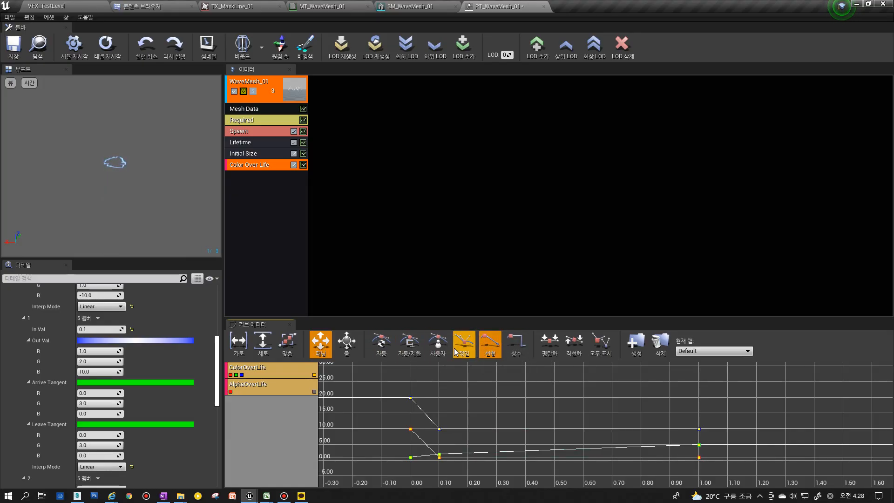
{"action": "left_click", "coordinate": [438, 344]}
{"action": "left_click", "coordinate": [380, 343]}
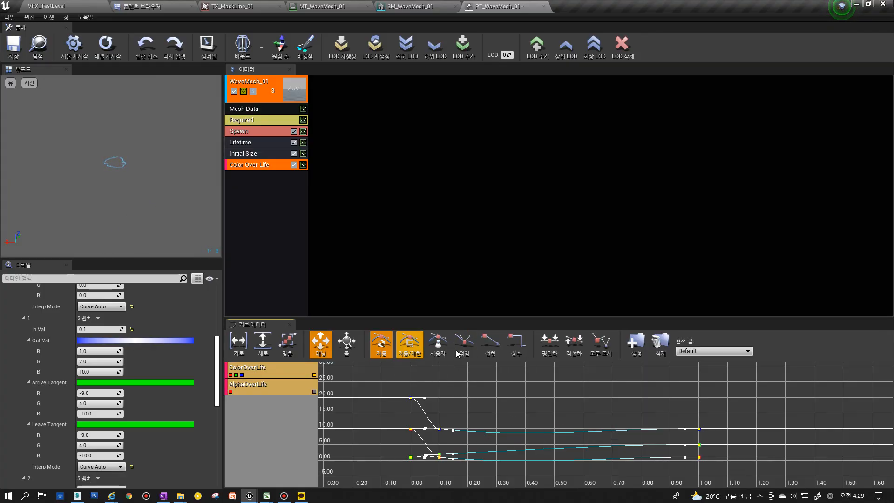
{"action": "left_click", "coordinate": [488, 345]}
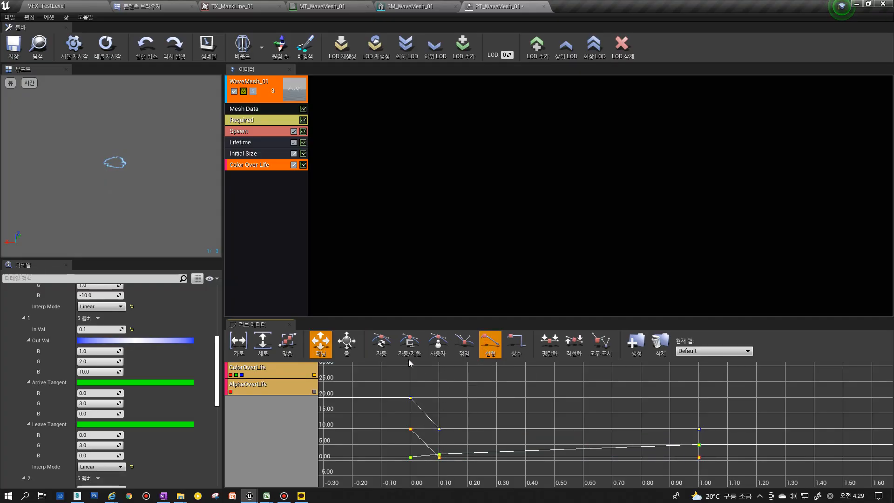
{"action": "left_click", "coordinate": [409, 342]}
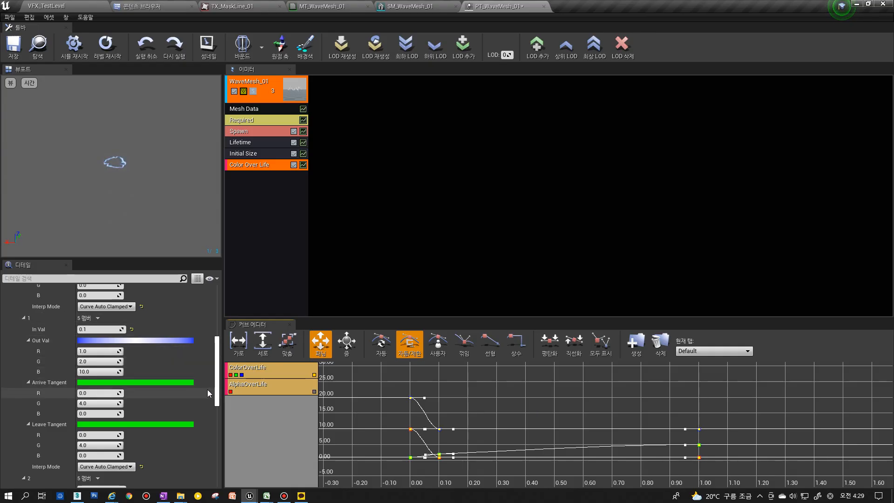
Review the settings of points 0 to 2 in the Color Over Life curve and return to the WaveMesh_01 emitter's properties.
{"action": "left_click_drag", "start_coordinate": [216, 392], "coordinate": [217, 418]}
{"action": "left_click", "coordinate": [107, 47]}
{"action": "left_click", "coordinate": [107, 46]}
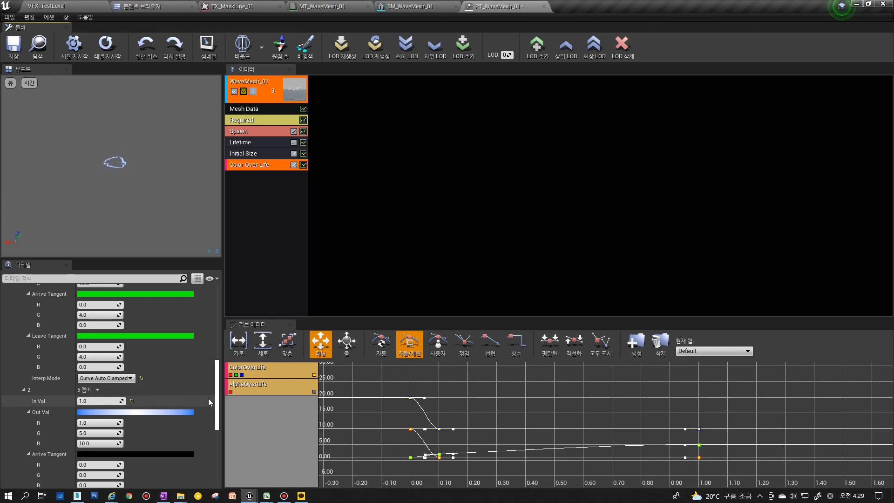
{"action": "scroll", "coordinate": [207, 400], "scroll_direction": "up", "scroll_amount": 5}
{"action": "scroll", "coordinate": [207, 304], "scroll_direction": "up", "scroll_amount": 3}
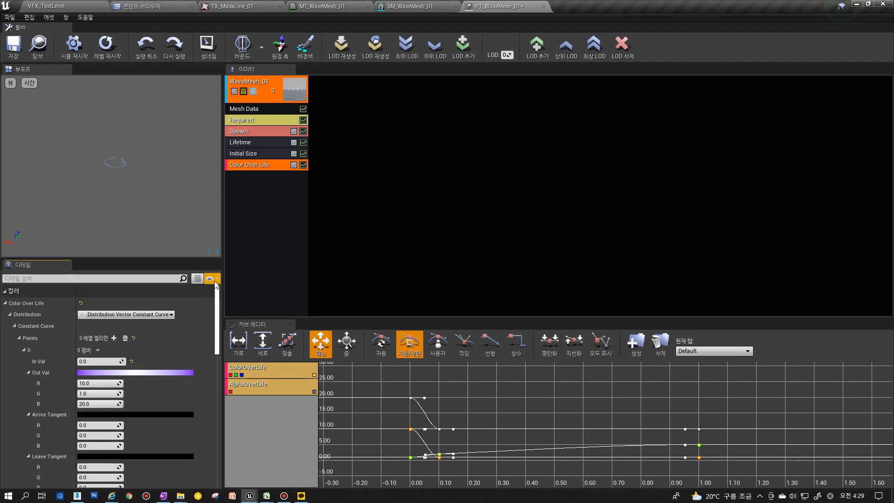
{"action": "left_click", "coordinate": [240, 179]}
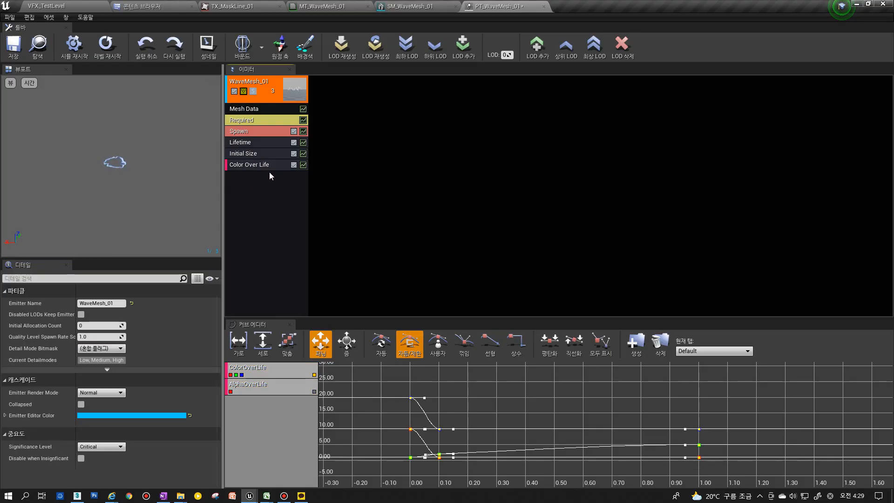
Add a Dynamic parameter module to the WaveMesh_01 emitter.
{"action": "right_click", "coordinate": [231, 184]}
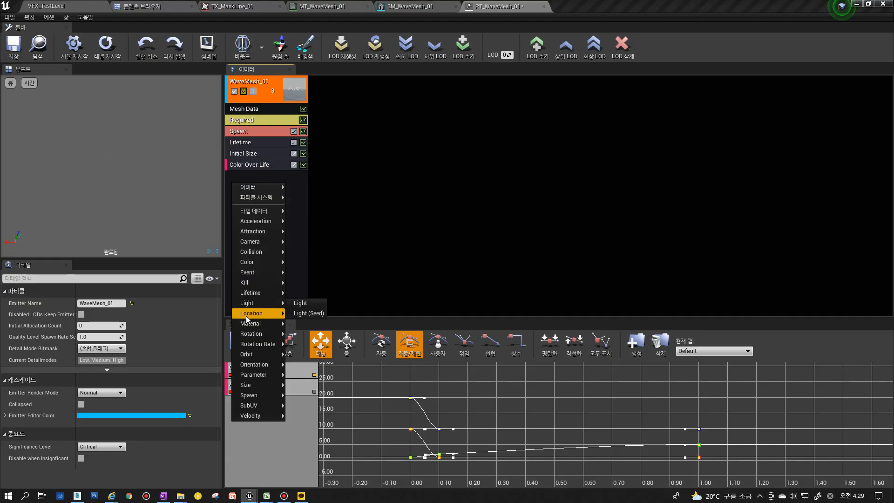
{"action": "mouse_move", "coordinate": [259, 376]}
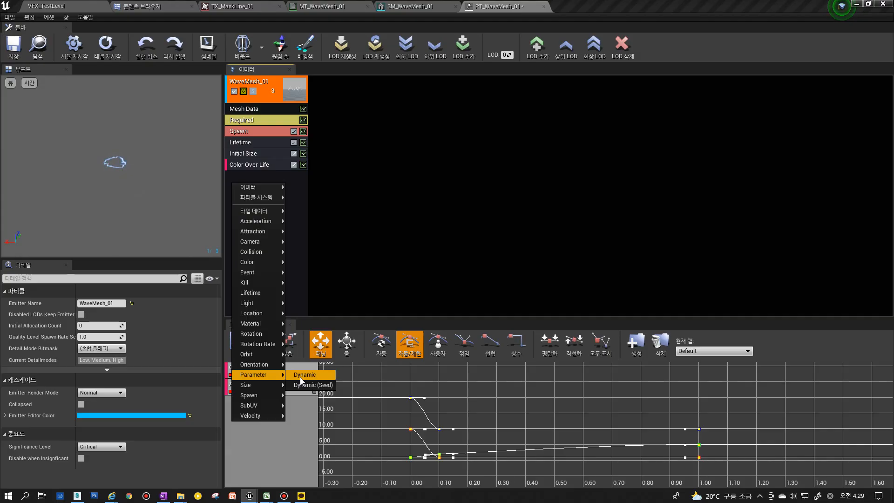
{"action": "left_click", "coordinate": [312, 376]}
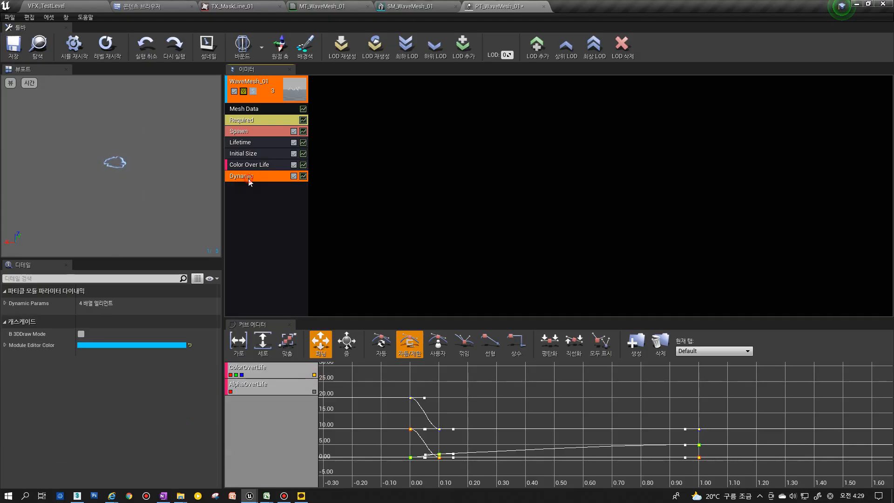
Expand all Dynamic Params of the Dynamic module and refresh the module to load the material's parameter names.
{"action": "left_click", "coordinate": [5, 304]}
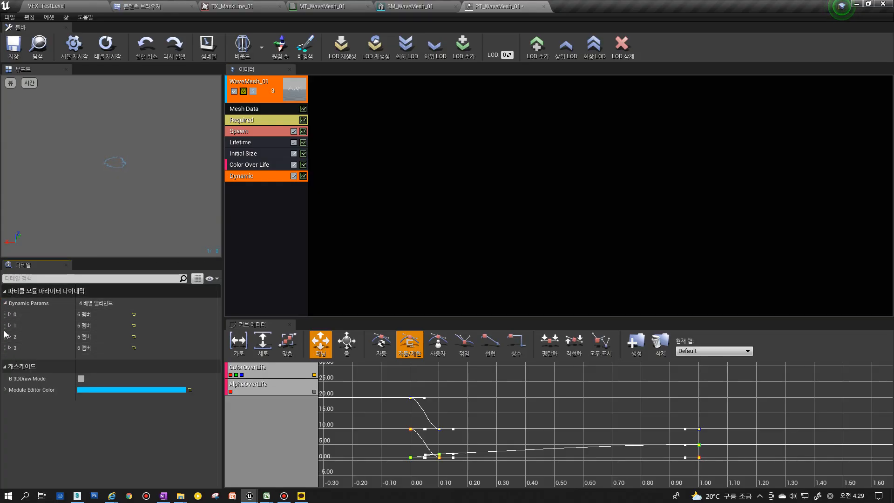
{"action": "right_click", "coordinate": [26, 306]}
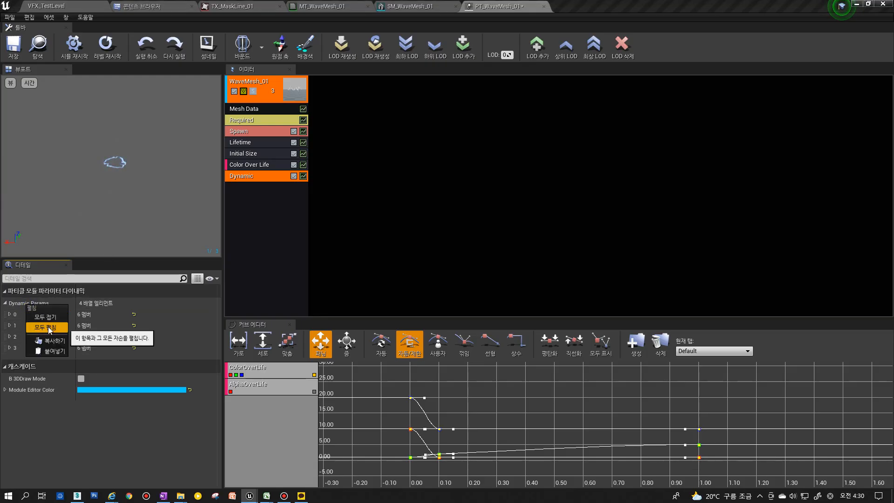
{"action": "left_click", "coordinate": [48, 326]}
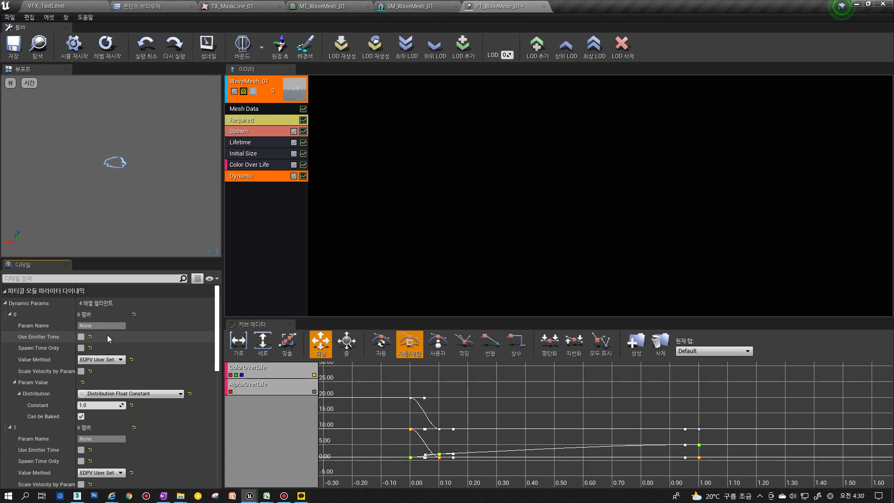
{"action": "scroll", "coordinate": [107, 334], "scroll_direction": "down", "scroll_amount": 10}
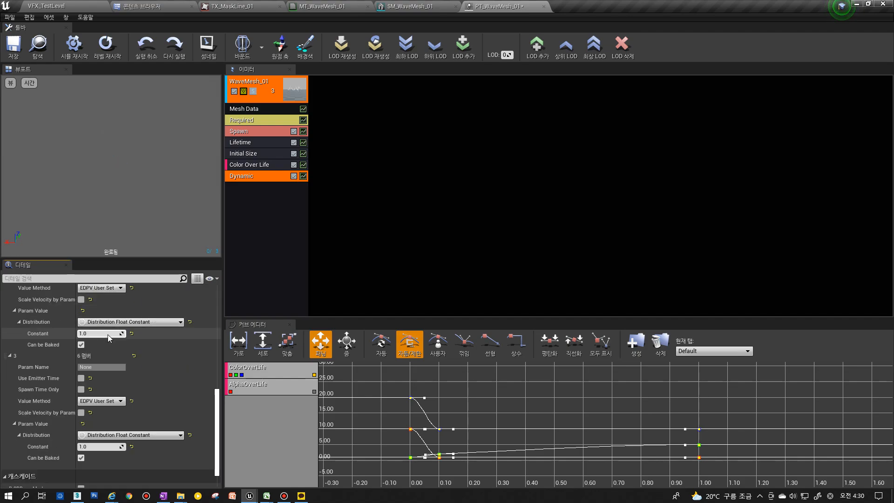
{"action": "scroll", "coordinate": [108, 335], "scroll_direction": "up", "scroll_amount": 10}
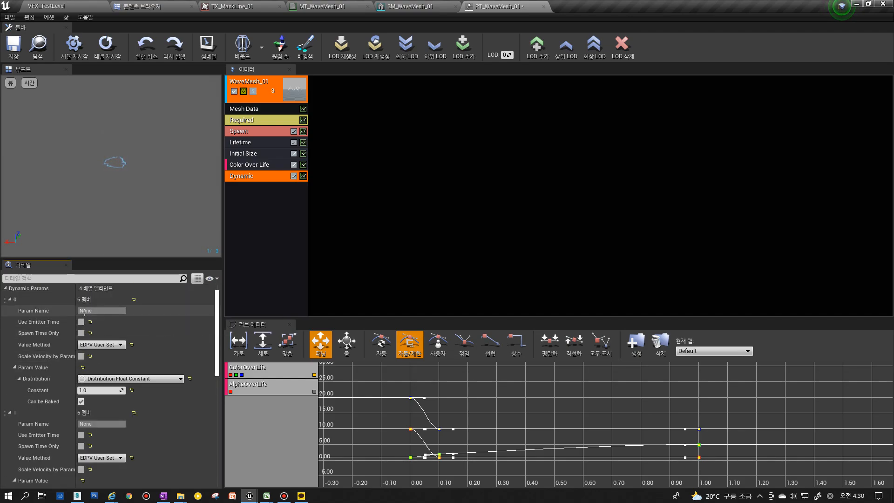
{"action": "right_click", "coordinate": [258, 178]}
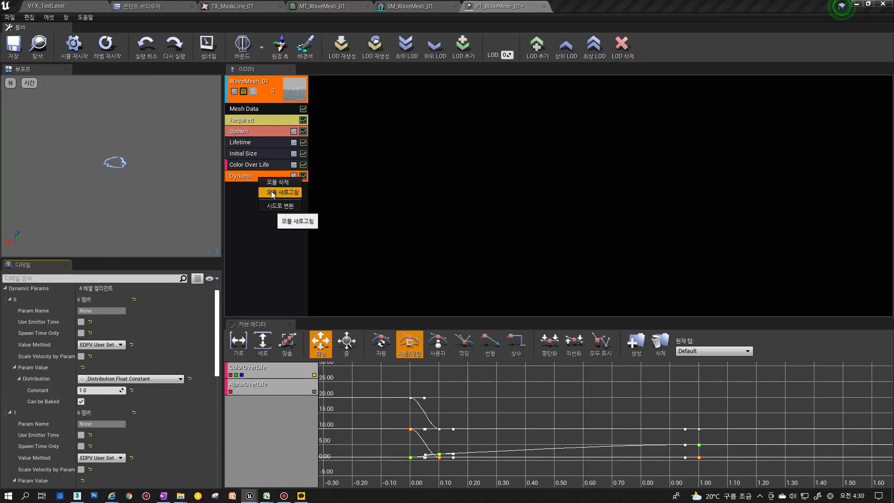
{"action": "left_click", "coordinate": [272, 192]}
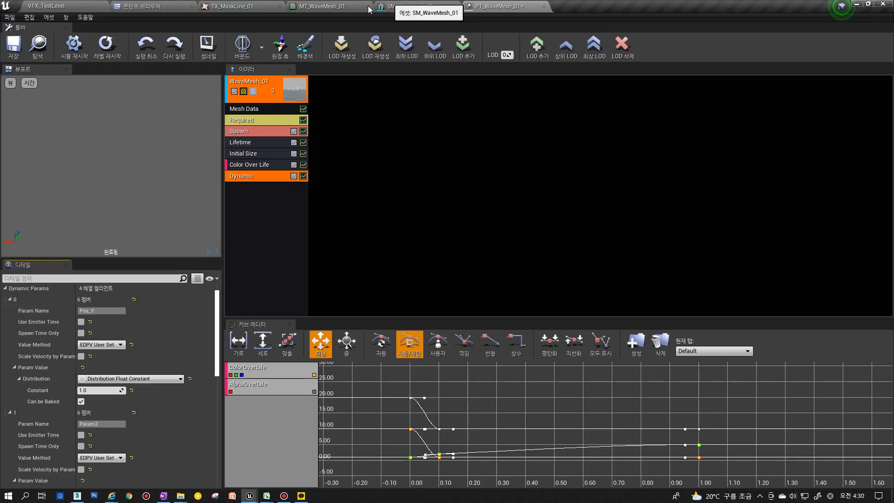
Compare the parameter names of the Dynamic Parameter node in MT_WaveMesh_01 with those in the particle's Dynamic module.
{"action": "left_click", "coordinate": [319, 9]}
{"action": "right_click_drag", "start_coordinate": [283, 230], "coordinate": [740, 260]}
{"action": "scroll", "coordinate": [557, 247], "scroll_direction": "down", "scroll_amount": 3}
{"action": "right_click_drag", "start_coordinate": [376, 230], "coordinate": [489, 238]}
{"action": "scroll", "coordinate": [472, 226], "scroll_direction": "up", "scroll_amount": 3}
{"action": "left_click", "coordinate": [458, 212]}
{"action": "right_click_drag", "start_coordinate": [458, 212], "coordinate": [364, 204]}
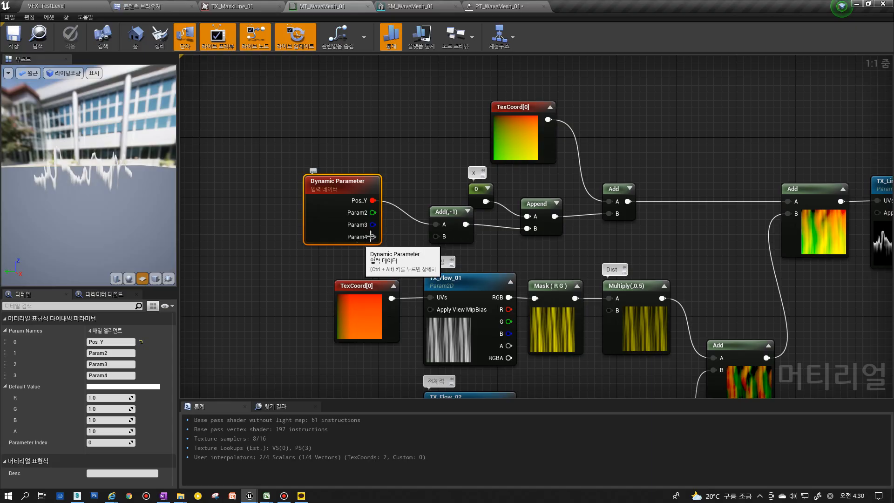
{"action": "left_click", "coordinate": [493, 6]}
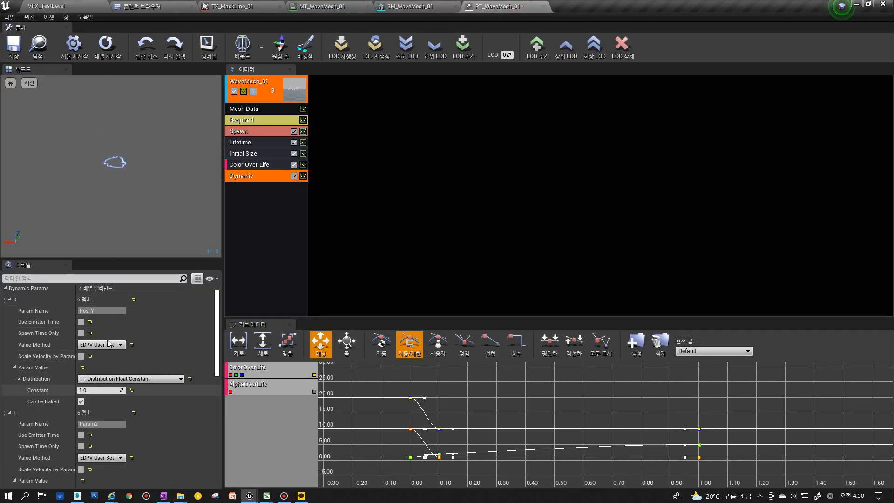
{"action": "scroll", "coordinate": [140, 370], "scroll_direction": "down", "scroll_amount": 5}
{"action": "scroll", "coordinate": [135, 371], "scroll_direction": "up", "scroll_amount": 5}
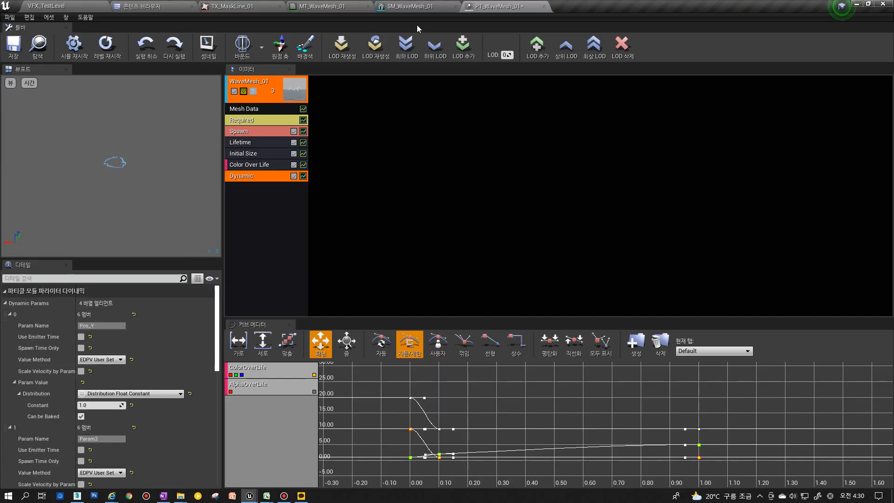
Place the MT_WaveMesh_01 editor beside PT_WaveMesh_01 and recheck the Dynamic Parameter node against the Dynamic module.
{"action": "left_click", "coordinate": [329, 6]}
{"action": "left_click_drag", "start_coordinate": [330, 6], "coordinate": [412, 7]}
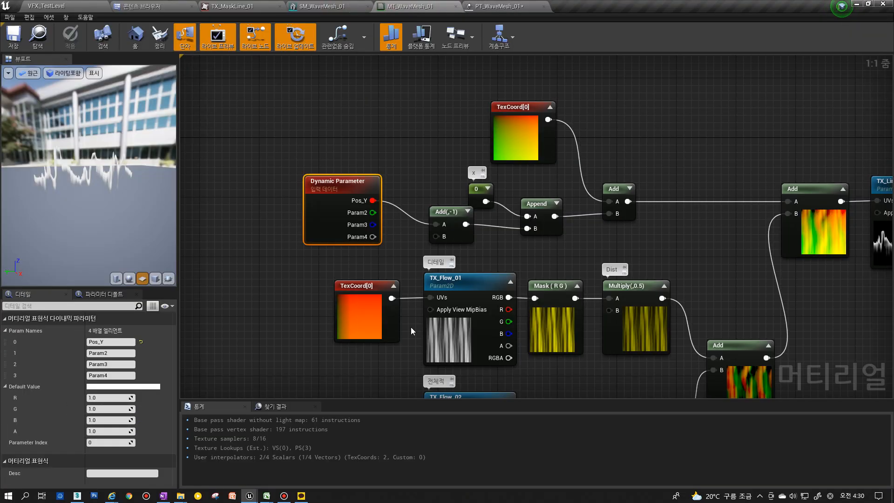
{"action": "scroll", "coordinate": [599, 284], "scroll_direction": "down", "scroll_amount": 2}
{"action": "right_click_drag", "start_coordinate": [599, 284], "coordinate": [572, 281]}
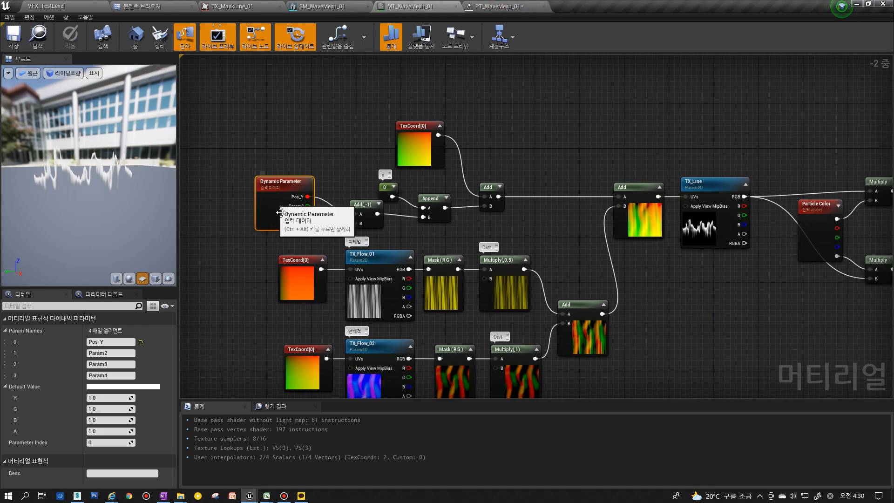
{"action": "left_click", "coordinate": [474, 9]}
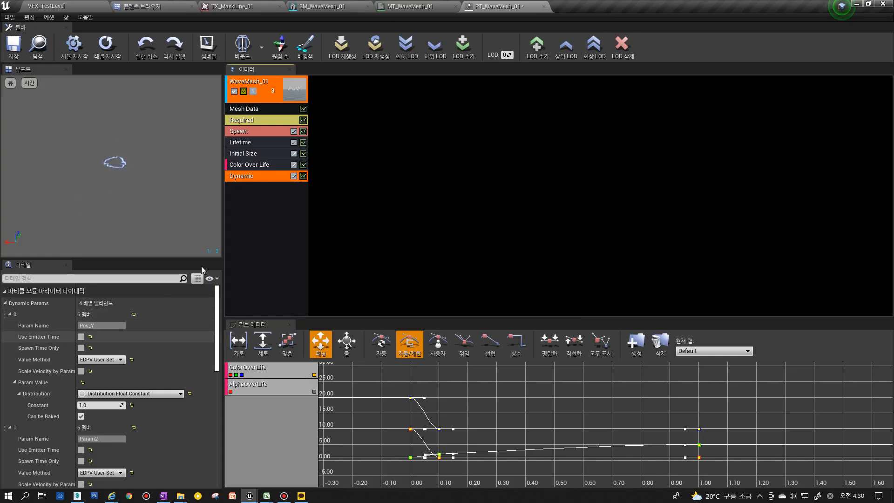
{"action": "left_click", "coordinate": [409, 6]}
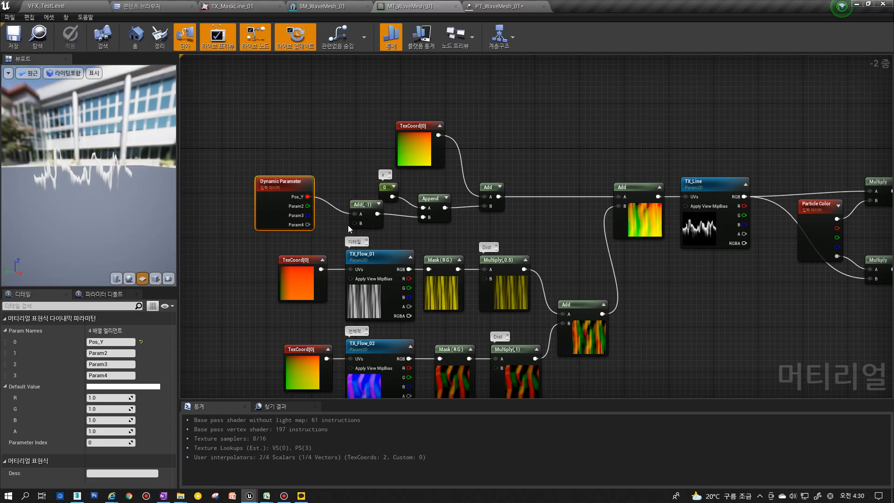
{"action": "left_click", "coordinate": [497, 5]}
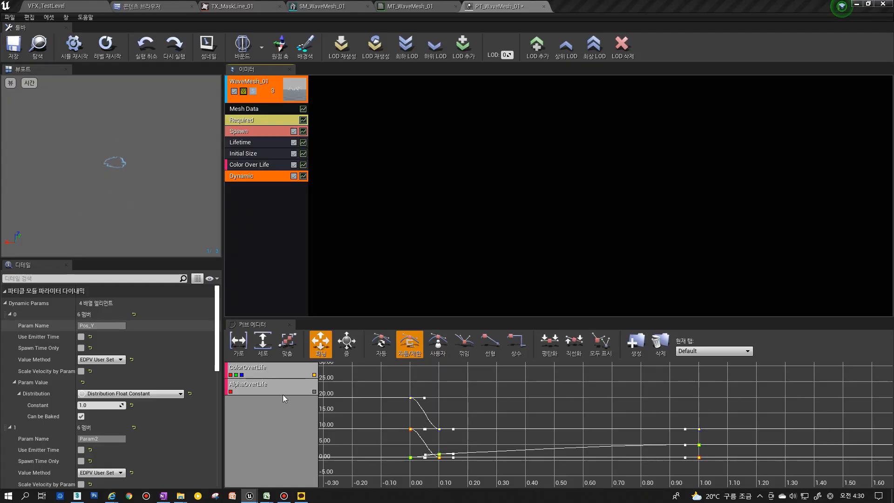
Remove all curves from the curve editor.
{"action": "right_click", "coordinate": [289, 376]}
{"action": "left_click", "coordinate": [302, 390]}
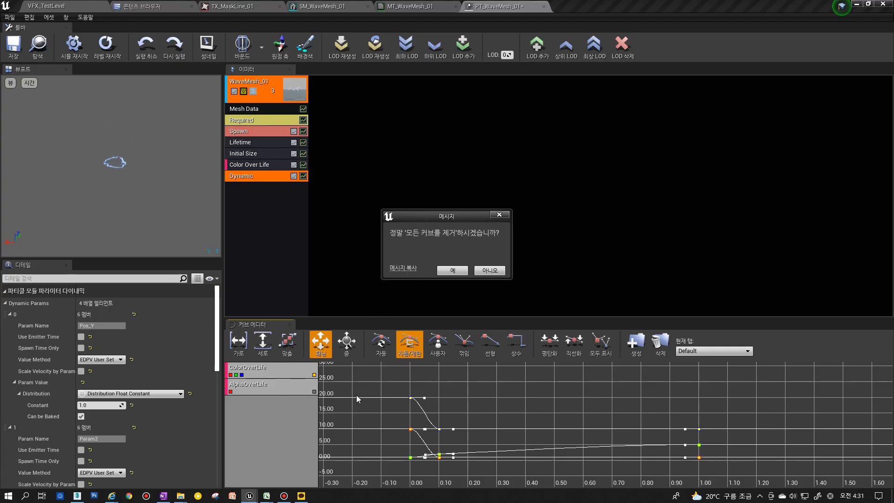
{"action": "left_click", "coordinate": [451, 270]}
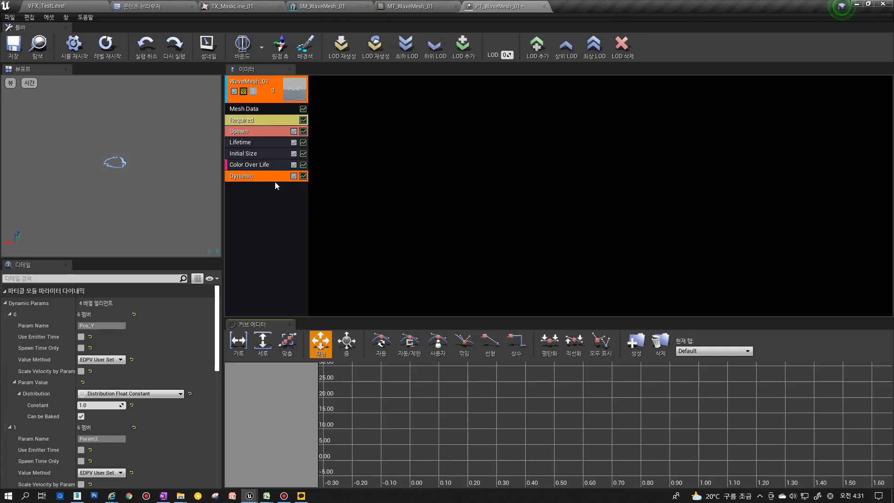
Send the Dynamic and Color Over Life curves to the curve editor and clear them all again.
{"action": "left_click", "coordinate": [249, 176]}
{"action": "left_click", "coordinate": [303, 176]}
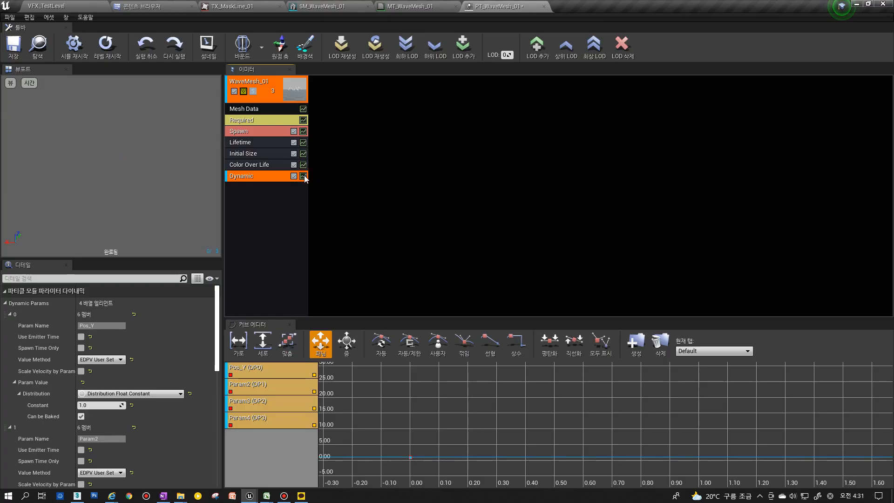
{"action": "left_click", "coordinate": [303, 165]}
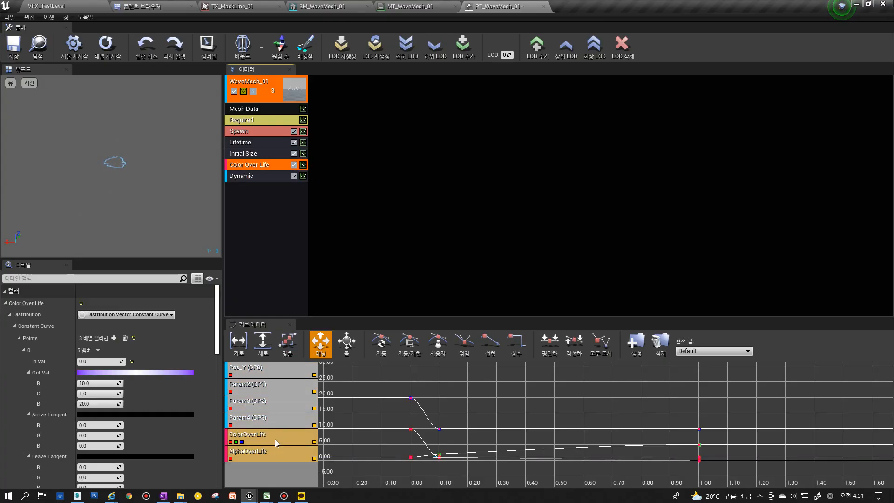
{"action": "right_click", "coordinate": [270, 368]}
{"action": "left_click", "coordinate": [289, 386]}
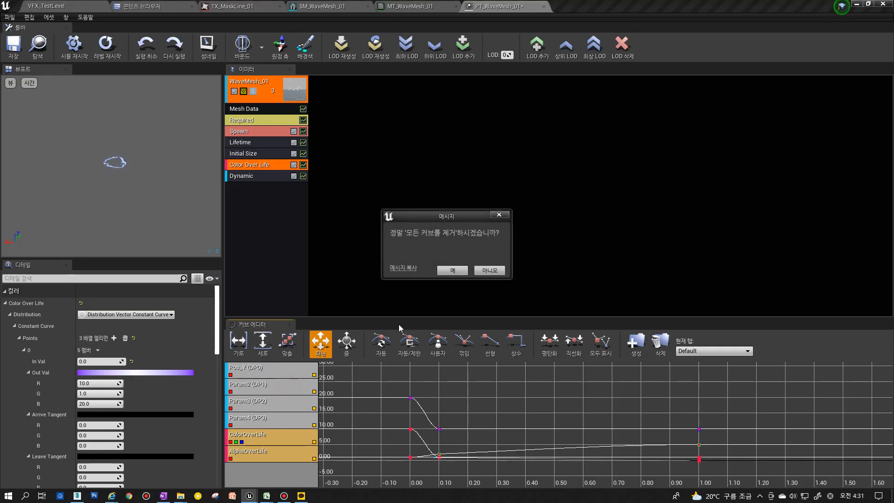
{"action": "left_click", "coordinate": [446, 273]}
Send the Color Over Life curves to the curve editor and remove AlphaOverLife and ColorOverLife individually.
{"action": "left_click", "coordinate": [303, 165]}
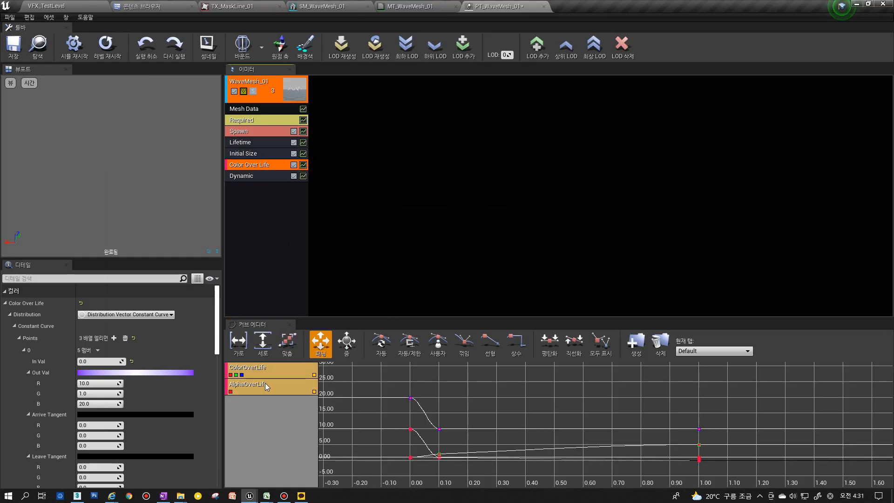
{"action": "right_click", "coordinate": [268, 386]}
{"action": "left_click", "coordinate": [283, 393]}
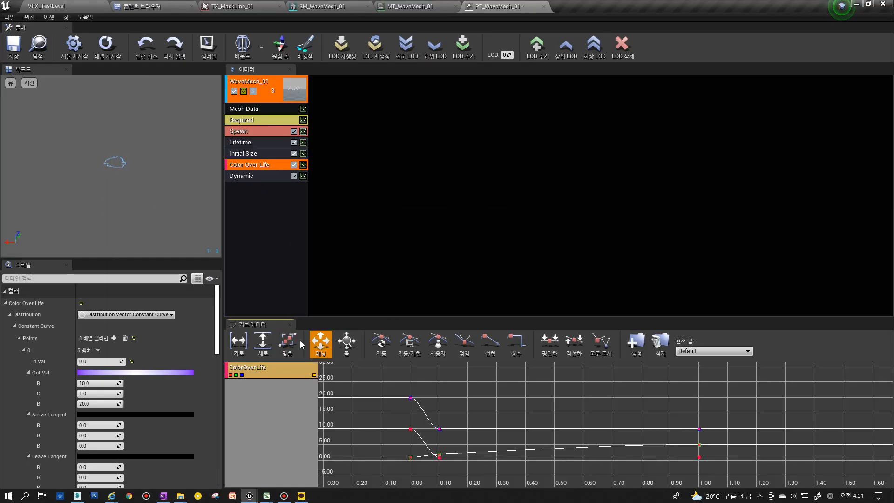
{"action": "right_click", "coordinate": [281, 369]}
{"action": "left_click", "coordinate": [291, 377]}
Show the Dynamic module's curves in the curve editor and reselect Distribution Float Constant for the Pos_Y parameter.
{"action": "left_click", "coordinate": [254, 179]}
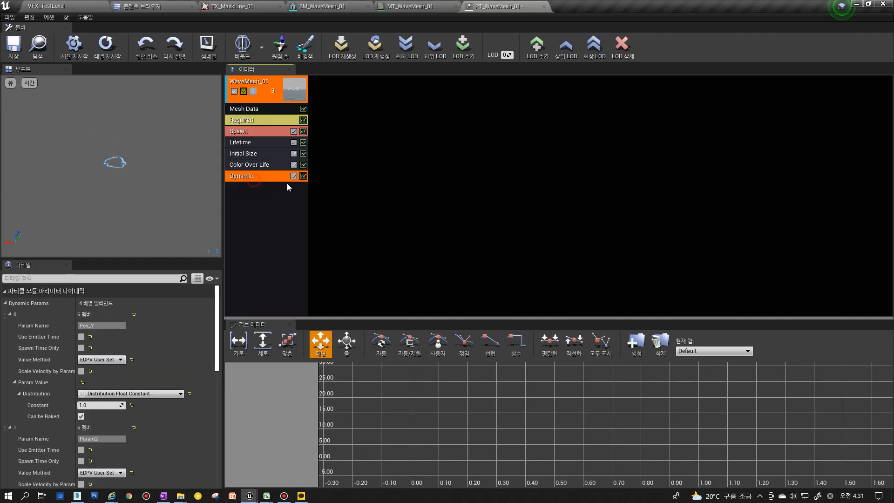
{"action": "left_click", "coordinate": [303, 176]}
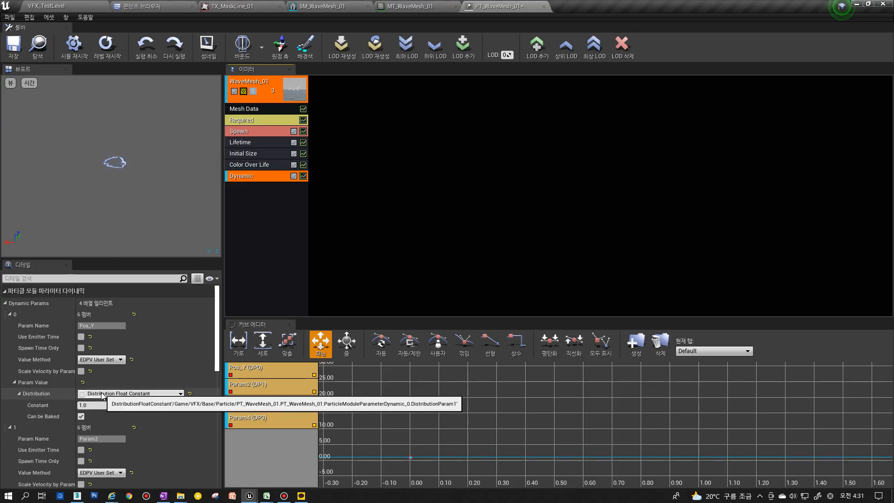
{"action": "left_click", "coordinate": [249, 164]}
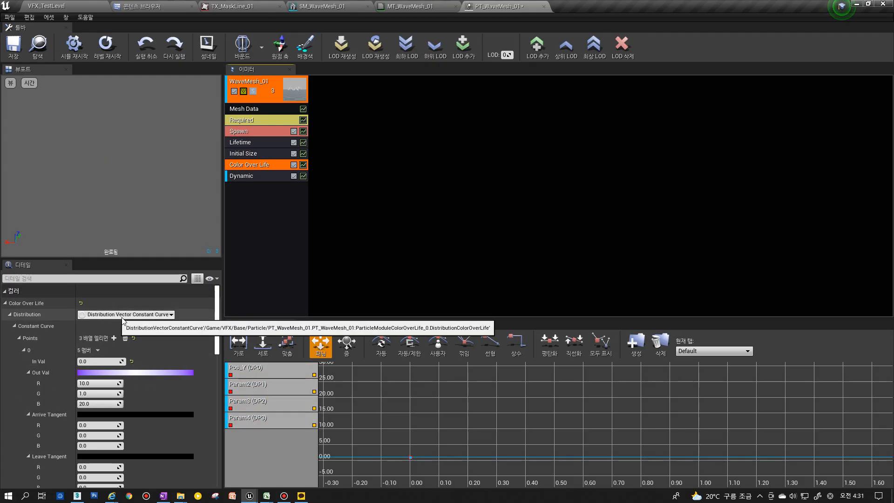
{"action": "left_click", "coordinate": [235, 176]}
{"action": "left_click", "coordinate": [111, 394]}
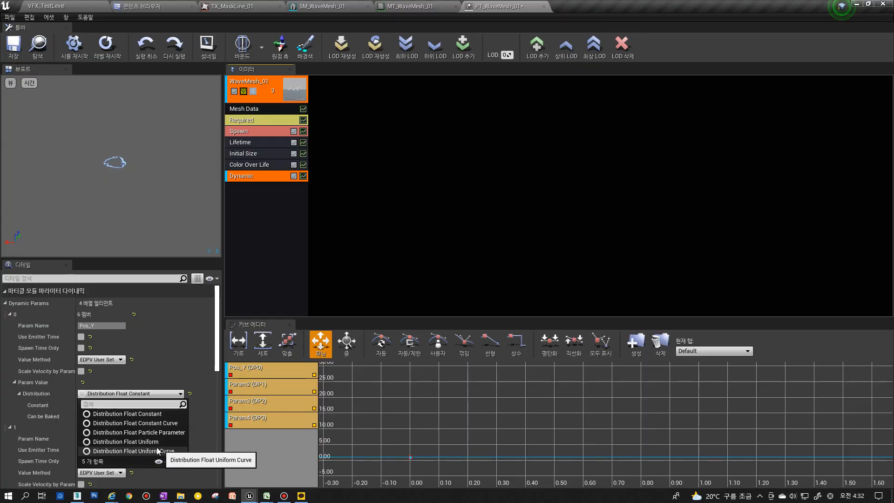
{"action": "left_click", "coordinate": [143, 415]}
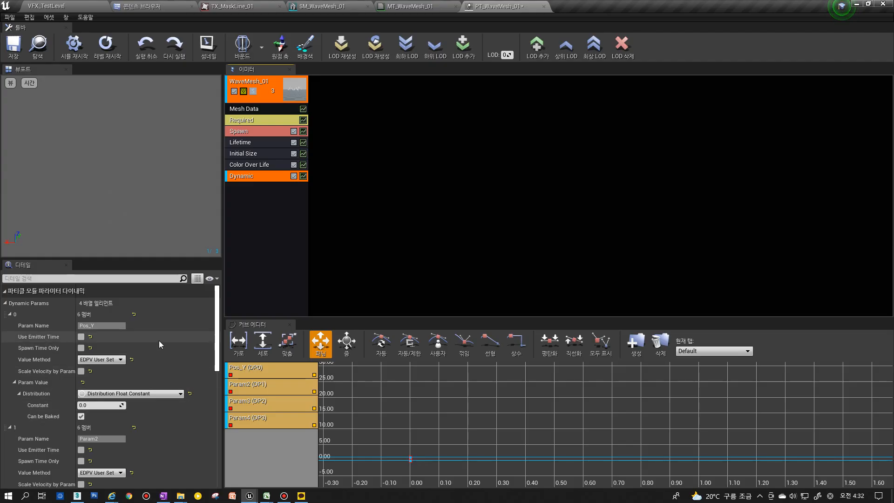
Compare the Color Over Life values with the Dynamic module's Pos_Y settings and check the Dynamic Parameter node in MT_WaveMesh_01.
{"action": "left_click", "coordinate": [245, 165]}
{"action": "left_click", "coordinate": [250, 177]}
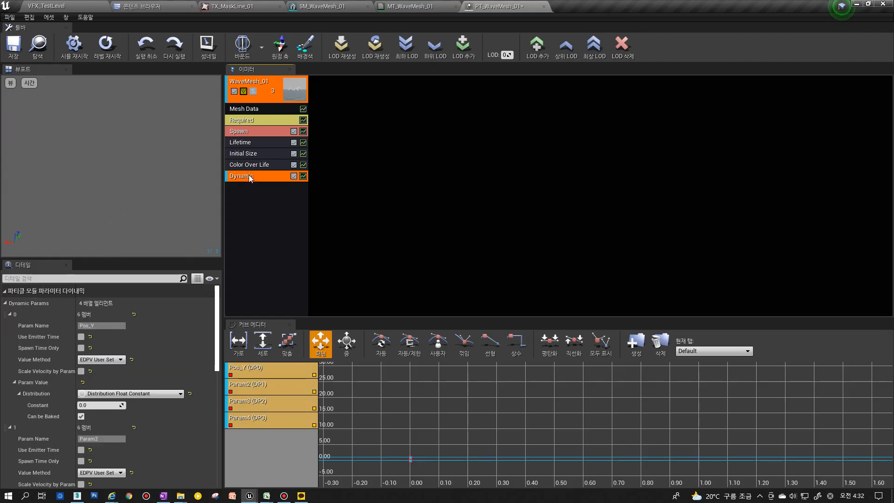
{"action": "left_click", "coordinate": [255, 164]}
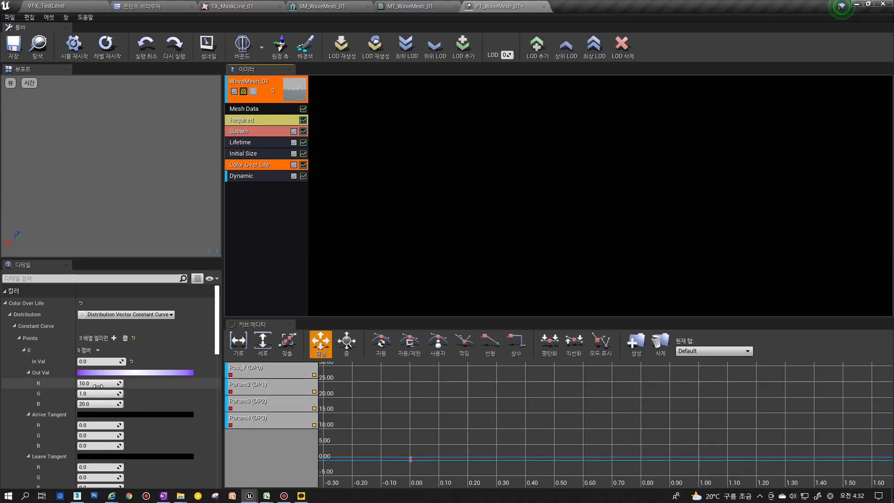
{"action": "left_click", "coordinate": [93, 403]}
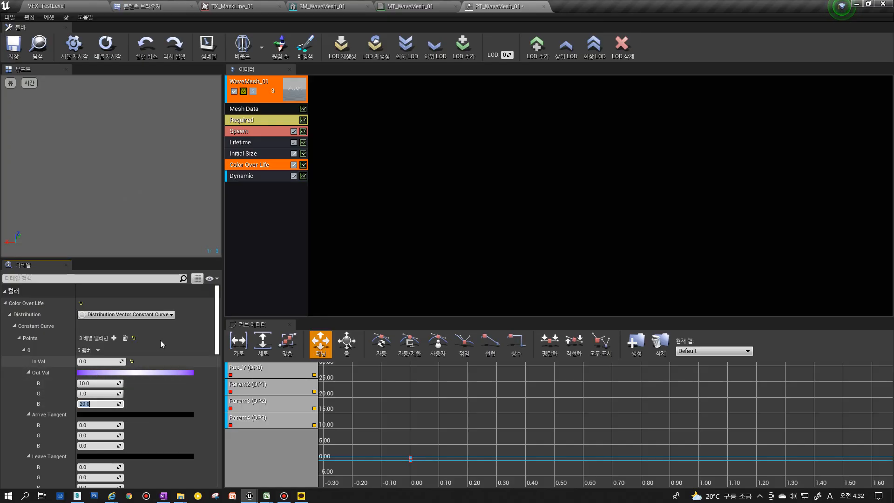
{"action": "left_click", "coordinate": [244, 176]}
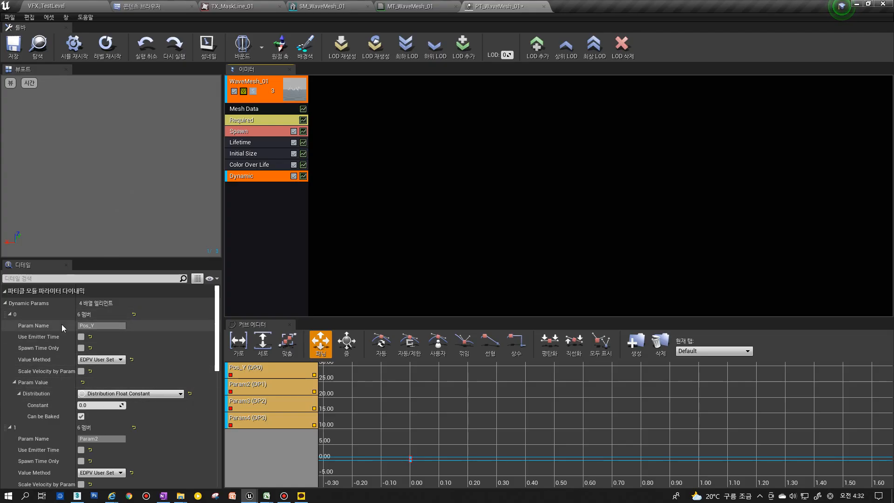
{"action": "left_click", "coordinate": [426, 3]}
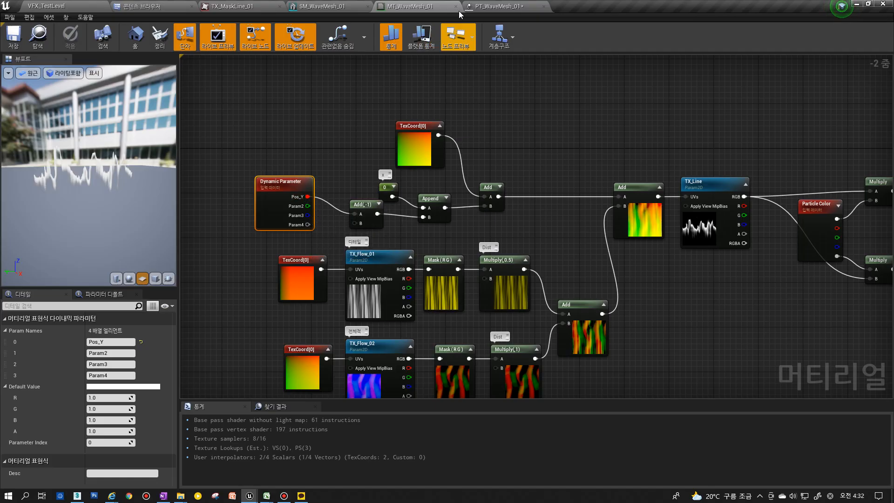
Reselect Distribution Float Constant for Pos_Y in PT_WaveMesh_01's Dynamic module, switch it to Distribution Float Constant Curve and expand the curve.
{"action": "left_click", "coordinate": [495, 6]}
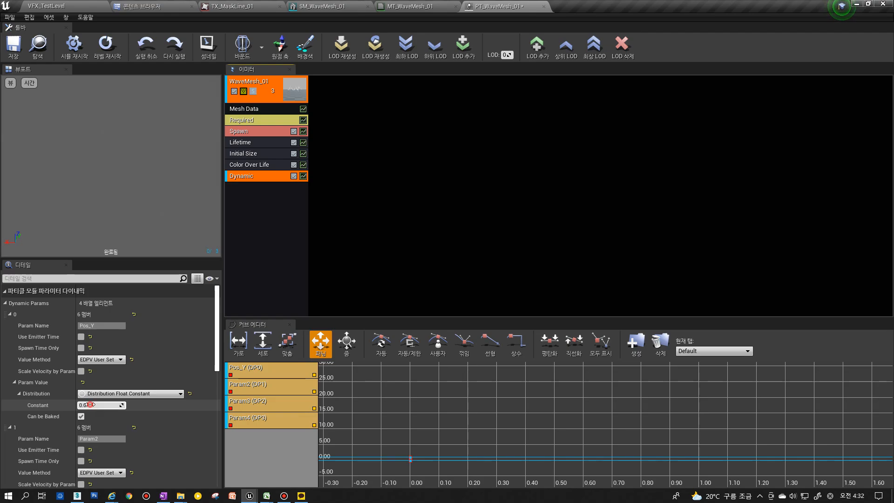
{"action": "left_click", "coordinate": [128, 394]}
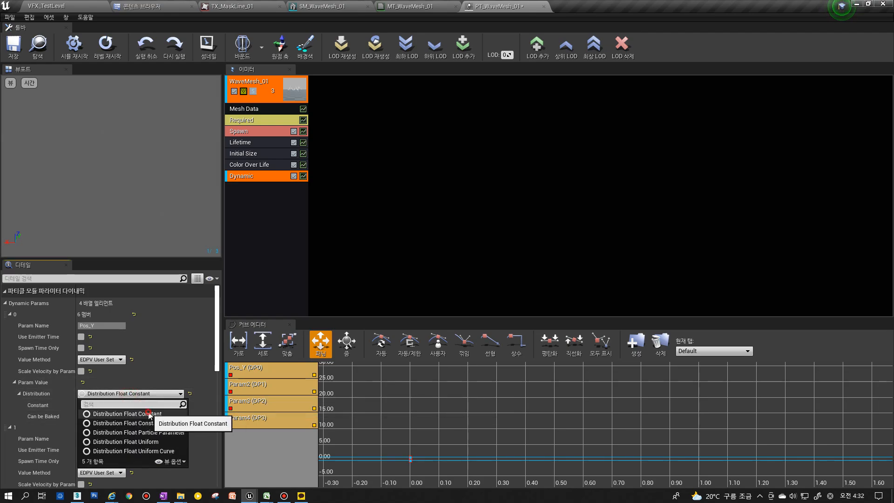
{"action": "left_click", "coordinate": [123, 414]}
{"action": "left_click", "coordinate": [99, 404]}
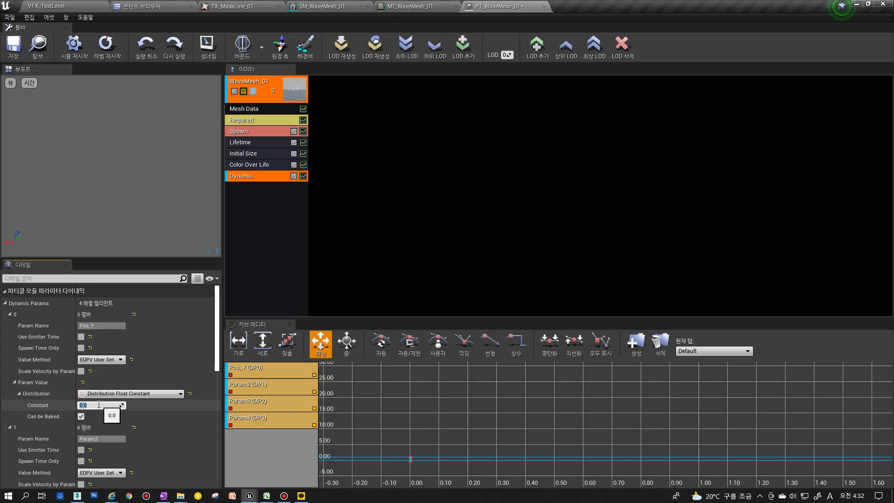
{"action": "left_click", "coordinate": [135, 394]}
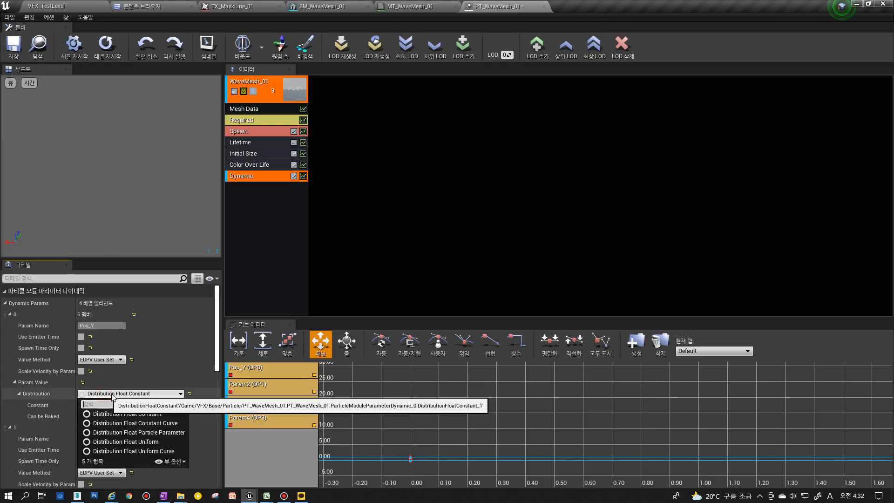
{"action": "left_click", "coordinate": [155, 424]}
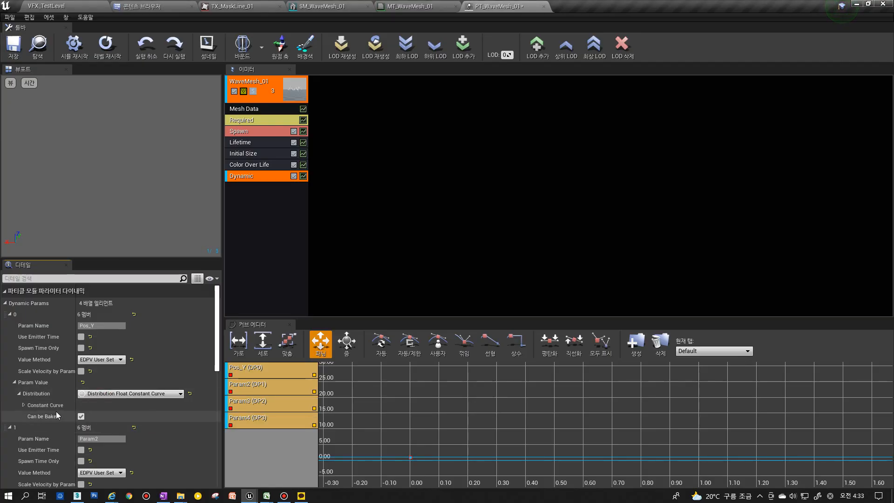
{"action": "left_click", "coordinate": [23, 405]}
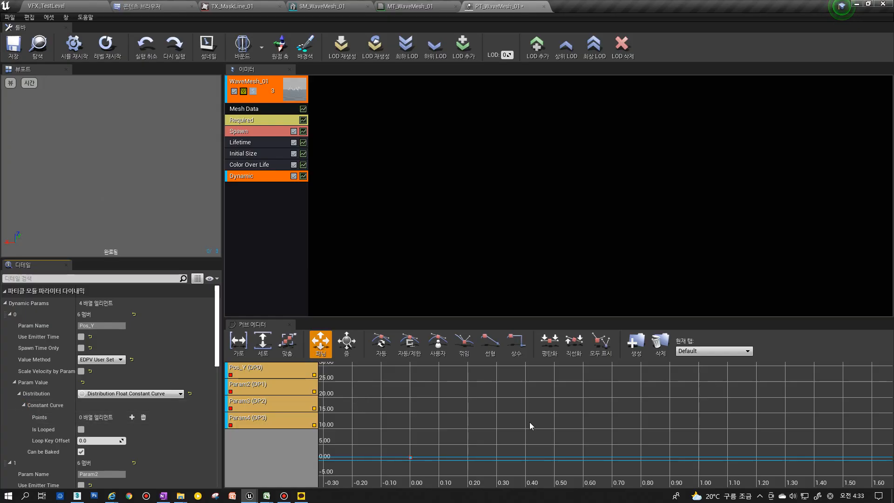
Try Distribution Float Particle Parameter for Pos_Y, and replace it with Distribution Float Uniform using Max 1.0.
{"action": "left_click", "coordinate": [120, 395]}
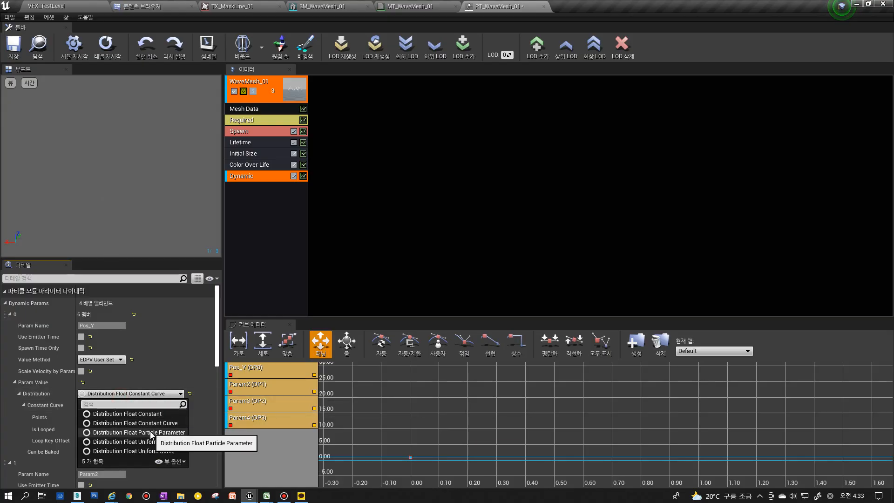
{"action": "left_click", "coordinate": [150, 436]}
{"action": "scroll", "coordinate": [121, 410], "scroll_direction": "down", "scroll_amount": 2}
{"action": "left_click", "coordinate": [94, 376]}
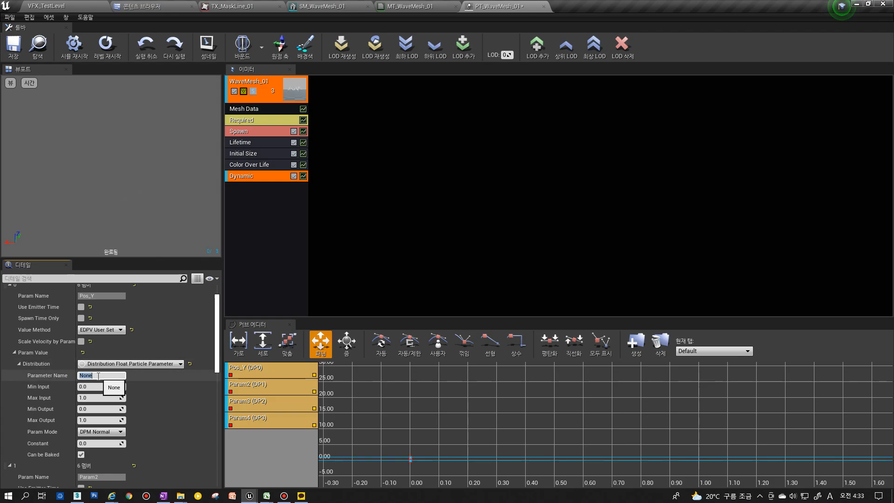
{"action": "left_click", "coordinate": [140, 364]}
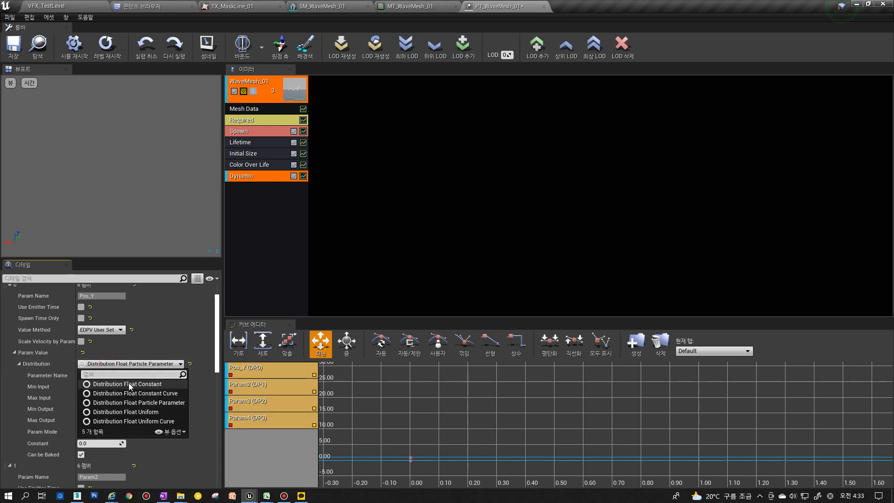
{"action": "left_click", "coordinate": [136, 411]}
{"action": "left_click", "coordinate": [89, 386]}
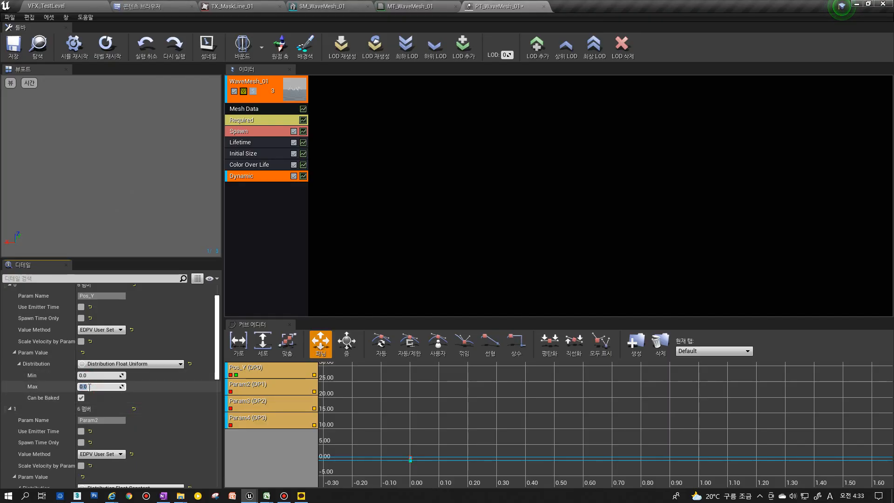
{"action": "key", "text": "shift+Tab"}
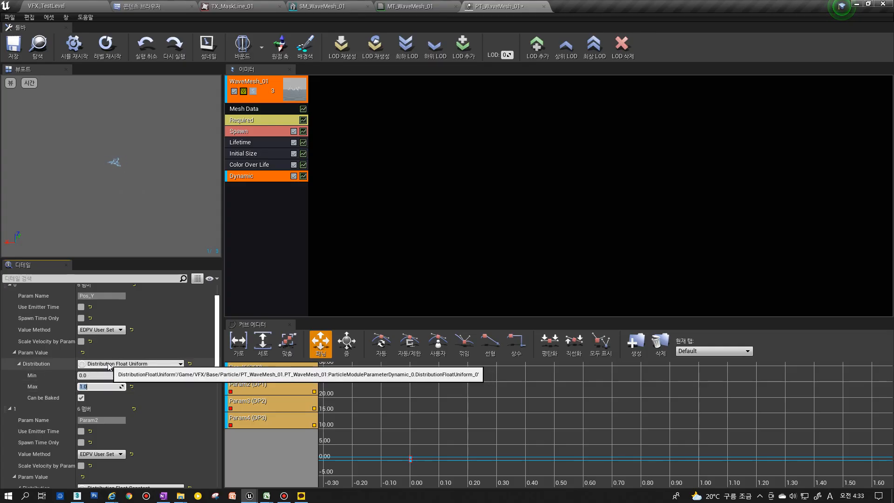
Change the Pos_Y distribution to Distribution Float Uniform Curve with two points and expand all the point fields.
{"action": "left_click", "coordinate": [133, 364]}
{"action": "left_click", "coordinate": [131, 421]}
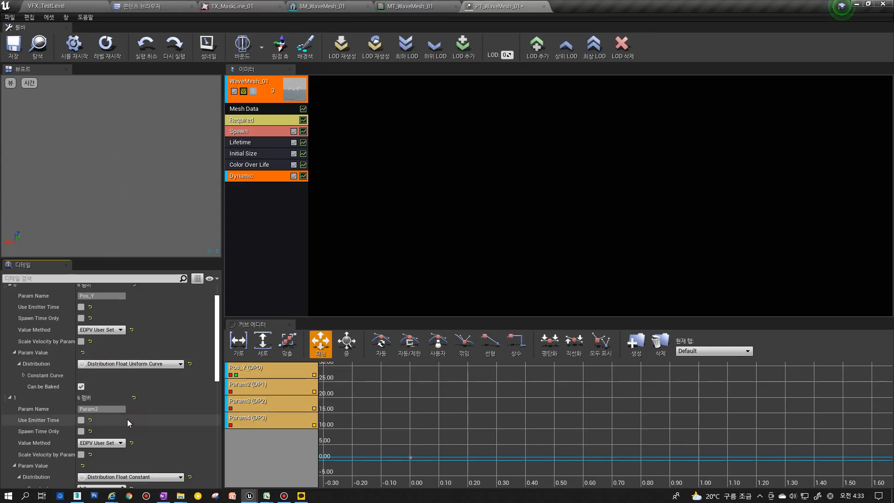
{"action": "right_click", "coordinate": [32, 375]}
{"action": "left_click", "coordinate": [52, 397]}
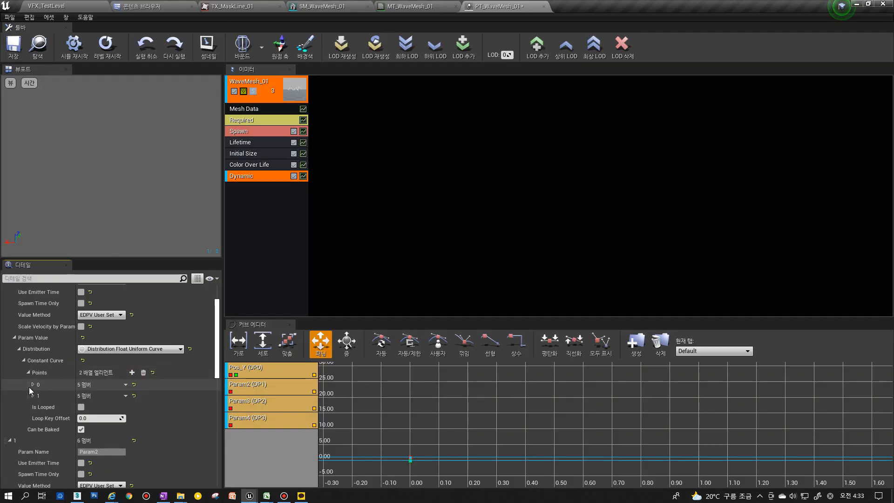
{"action": "right_click", "coordinate": [46, 375]}
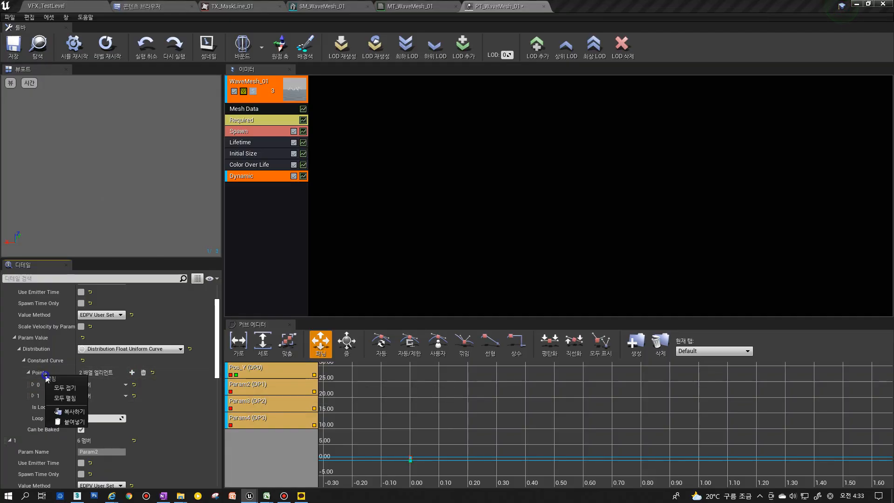
{"action": "left_click", "coordinate": [64, 398]}
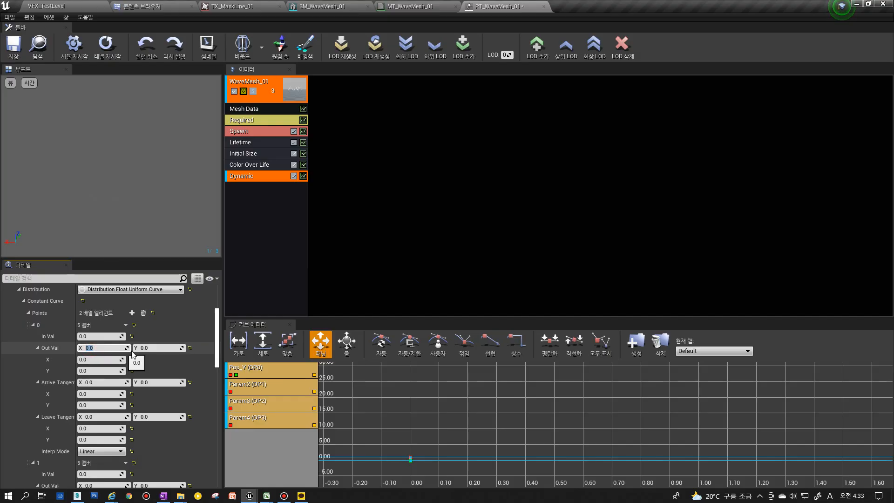
Set point 0's Out Val Y to 0.5, and give point 1 an In Val of 1 with Out Val X 1 and Y 2.
{"action": "key", "text": "Tab"}
{"action": "scroll", "coordinate": [87, 419], "scroll_direction": "down", "scroll_amount": 3}
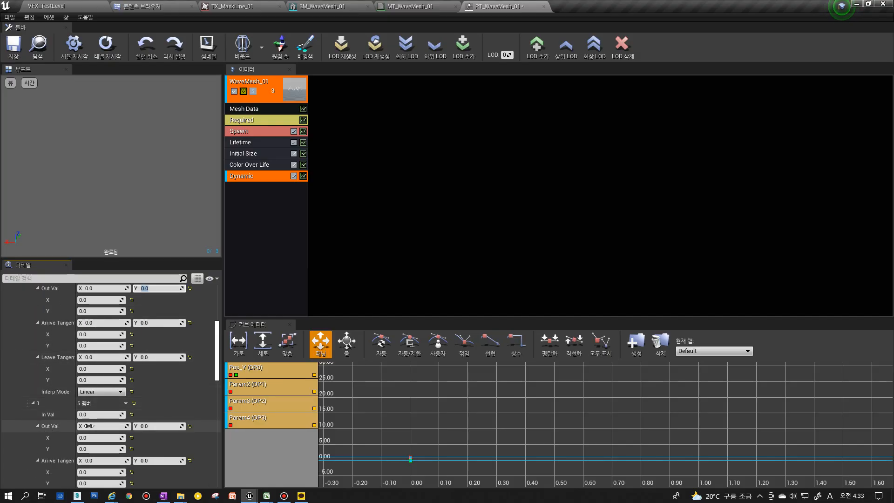
{"action": "scroll", "coordinate": [89, 418], "scroll_direction": "up", "scroll_amount": 3}
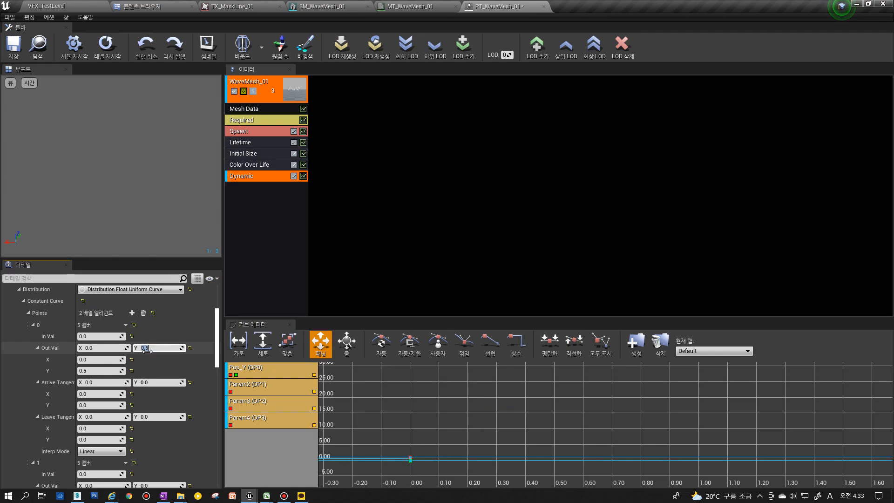
{"action": "scroll", "coordinate": [149, 350], "scroll_direction": "down", "scroll_amount": 2}
{"action": "left_click", "coordinate": [92, 429]}
{"action": "type", "text": "1"}
{"action": "left_click", "coordinate": [93, 441]}
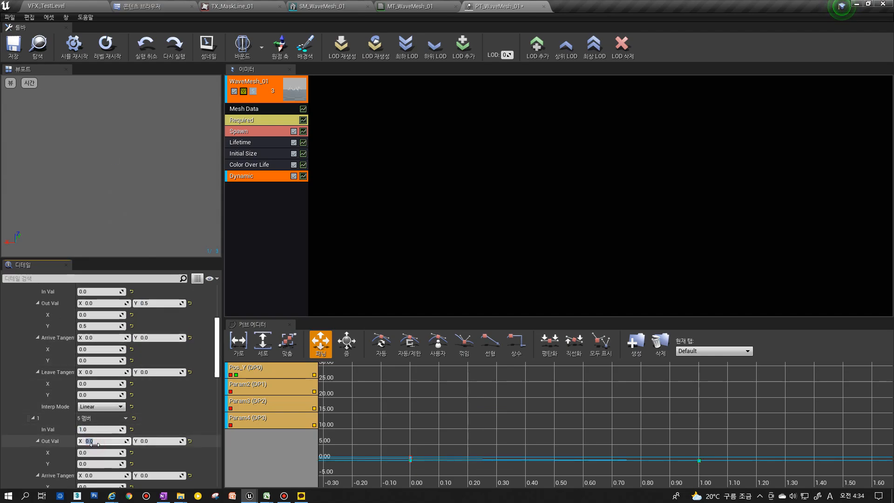
{"action": "type", "text": "1"}
{"action": "left_click", "coordinate": [156, 442]}
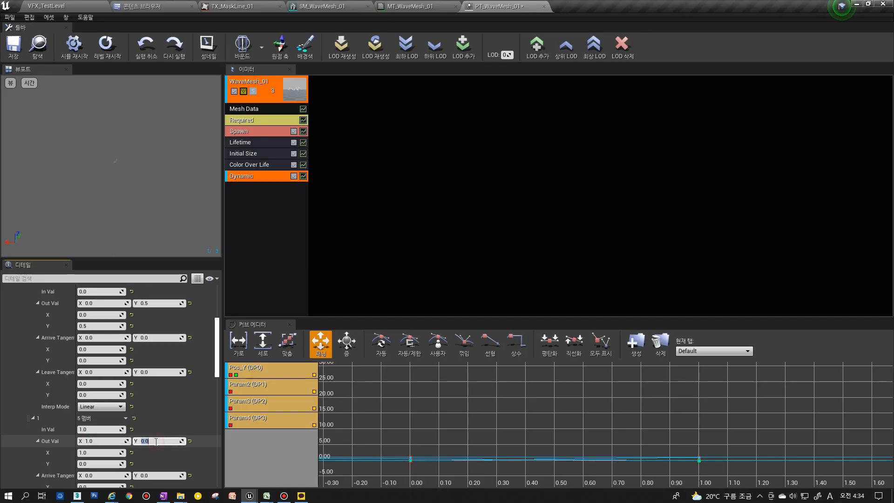
{"action": "type", "text": "2"}
{"action": "key", "text": "Return"}
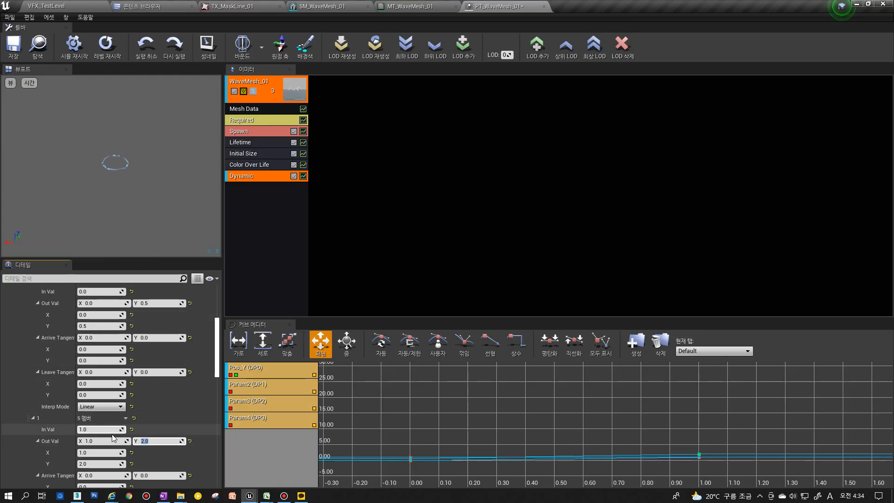
Enable Spawn Time Only for the Pos_Y parameter and disable it again.
{"action": "scroll", "coordinate": [112, 433], "scroll_direction": "up", "scroll_amount": 1}
{"action": "scroll", "coordinate": [111, 432], "scroll_direction": "up", "scroll_amount": 6}
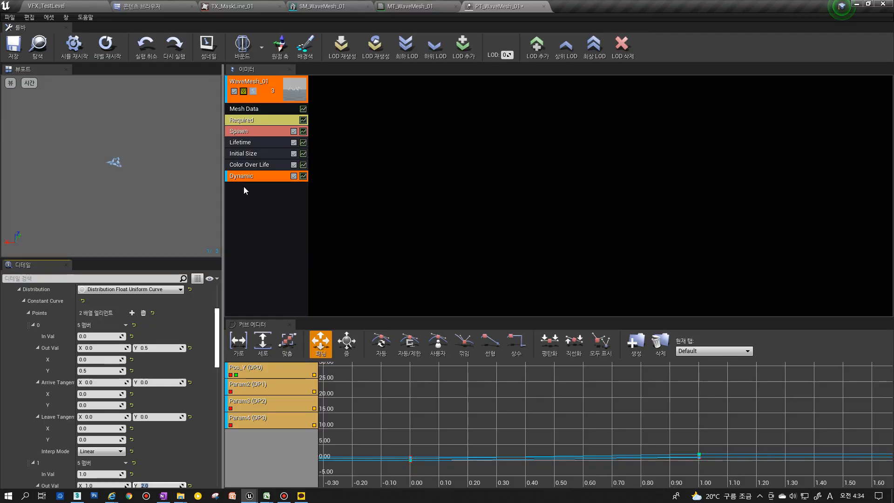
{"action": "scroll", "coordinate": [107, 374], "scroll_direction": "up", "scroll_amount": 3}
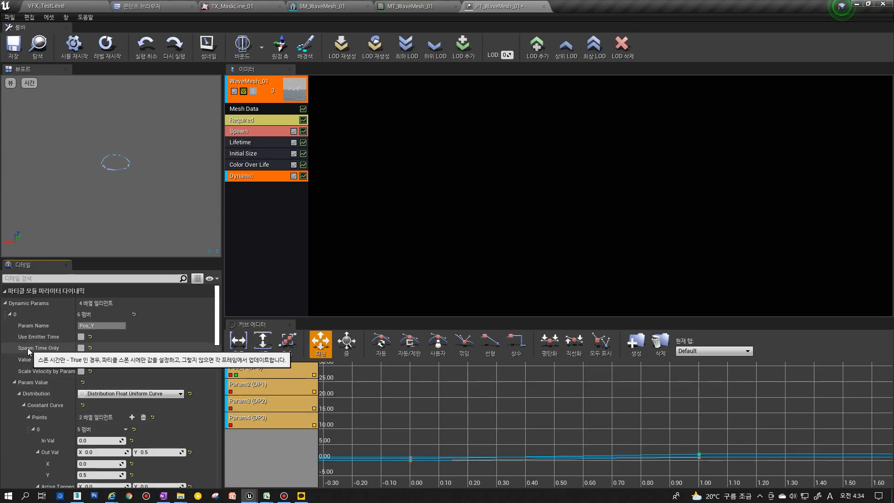
{"action": "left_click", "coordinate": [81, 347]}
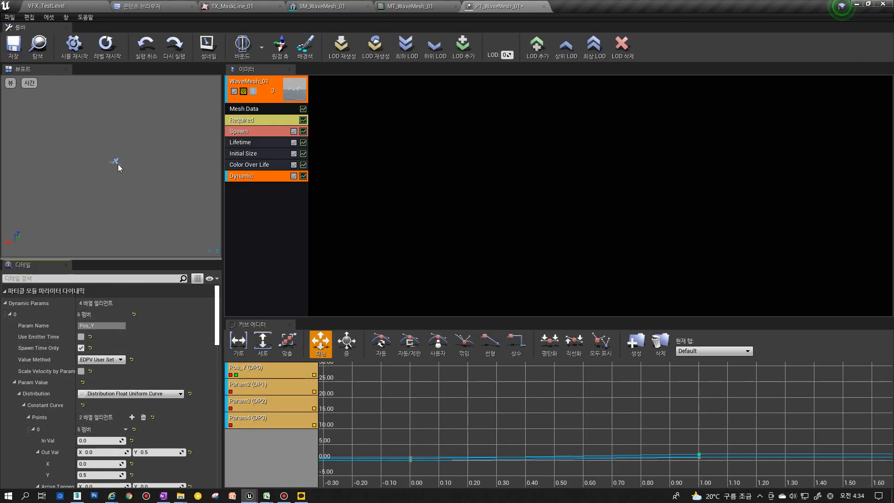
{"action": "left_click", "coordinate": [81, 348]}
Switch Pos_Y to Distribution Float Constant Curve and add two points to the curve.
{"action": "left_click", "coordinate": [135, 393]}
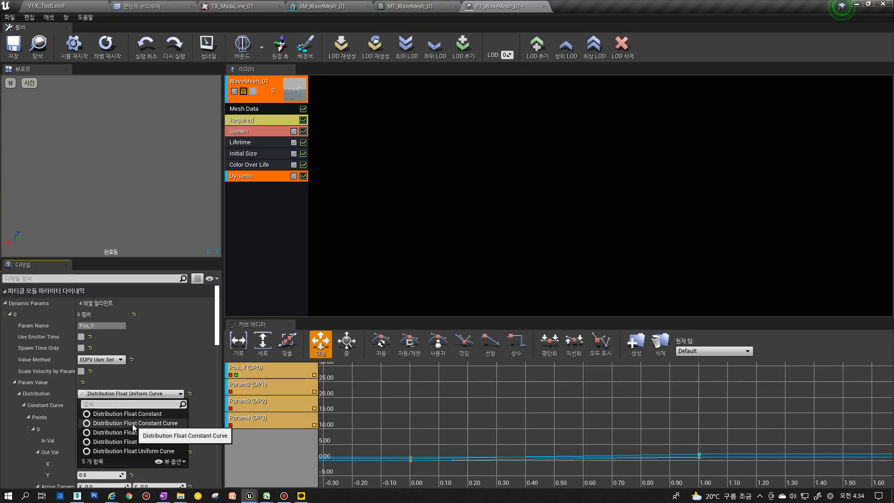
{"action": "left_click", "coordinate": [149, 423]}
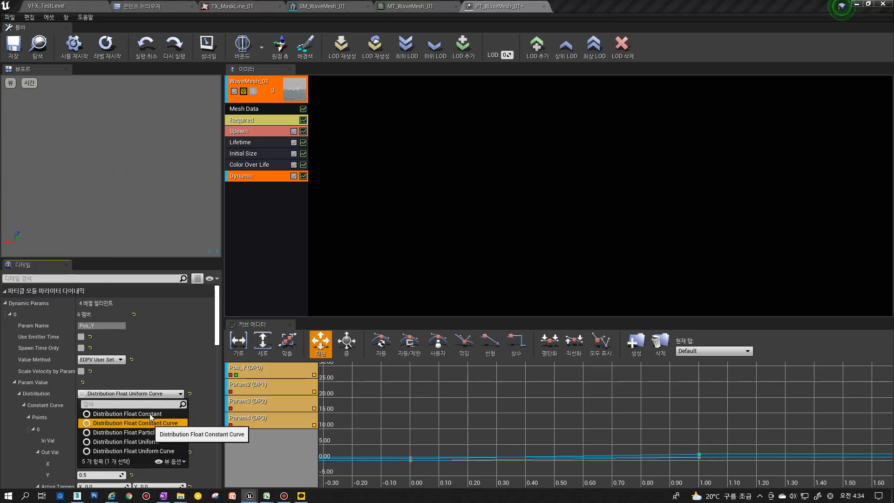
{"action": "left_click", "coordinate": [149, 393]}
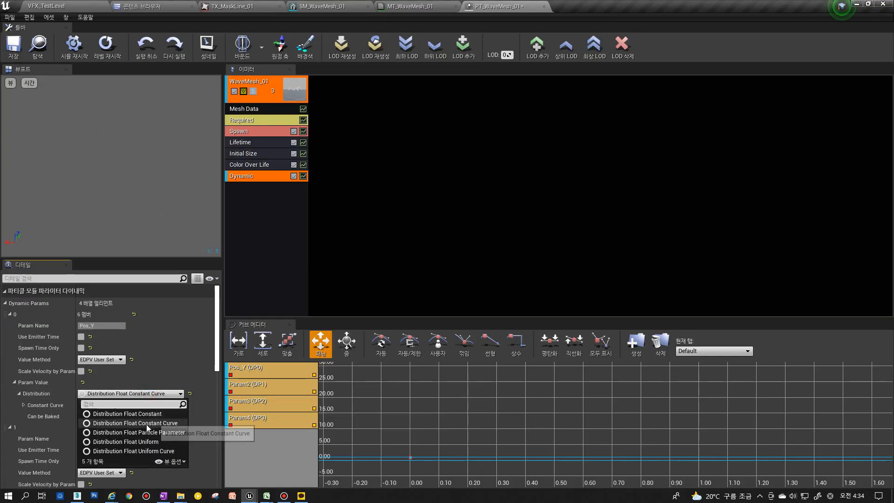
{"action": "left_click", "coordinate": [158, 424]}
{"action": "left_click", "coordinate": [43, 406]}
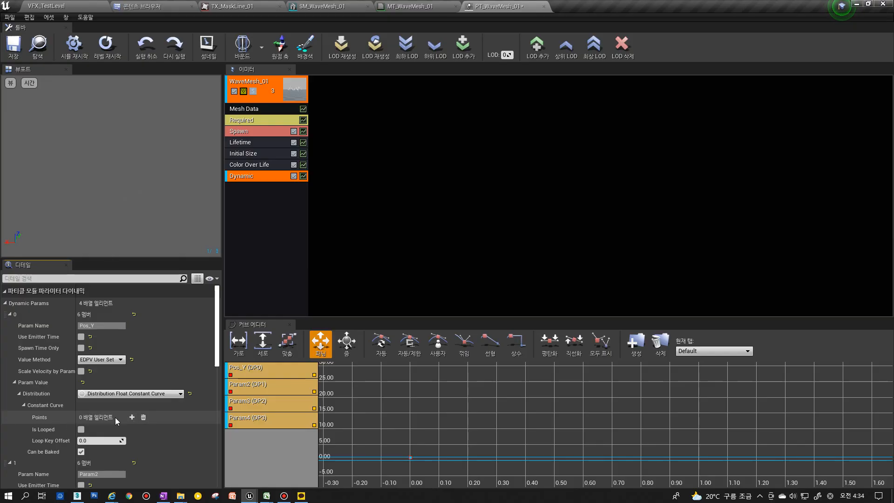
{"action": "left_click", "coordinate": [132, 417]}
{"action": "left_click", "coordinate": [132, 417]}
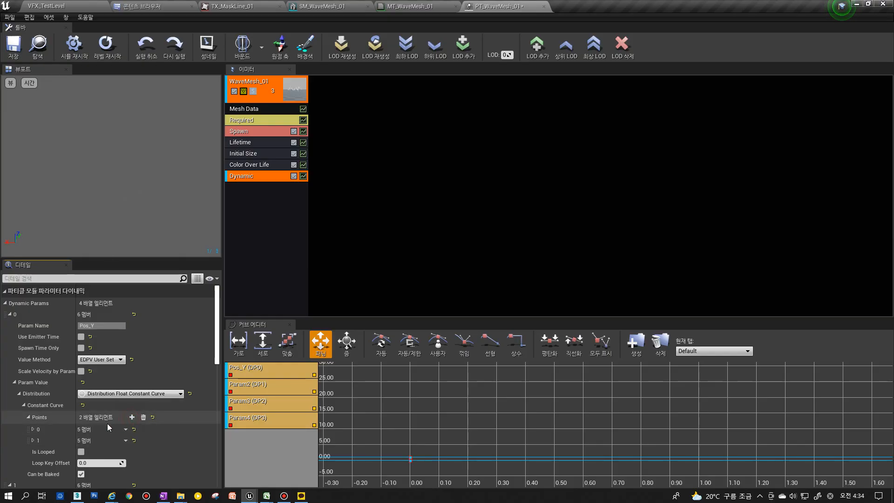
Expand the Pos_Y curve points and set point 1's In Val and Out Val to 1.0.
{"action": "scroll", "coordinate": [70, 415], "scroll_direction": "down", "scroll_amount": 2}
{"action": "right_click", "coordinate": [47, 387]}
{"action": "left_click", "coordinate": [79, 408]}
{"action": "scroll", "coordinate": [101, 395], "scroll_direction": "down", "scroll_amount": 5}
{"action": "left_click", "coordinate": [102, 389]}
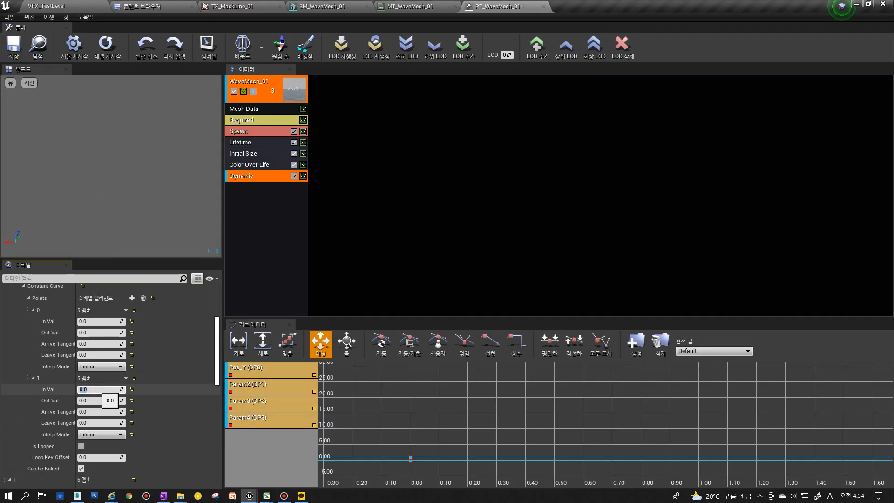
{"action": "left_click", "coordinate": [98, 402]}
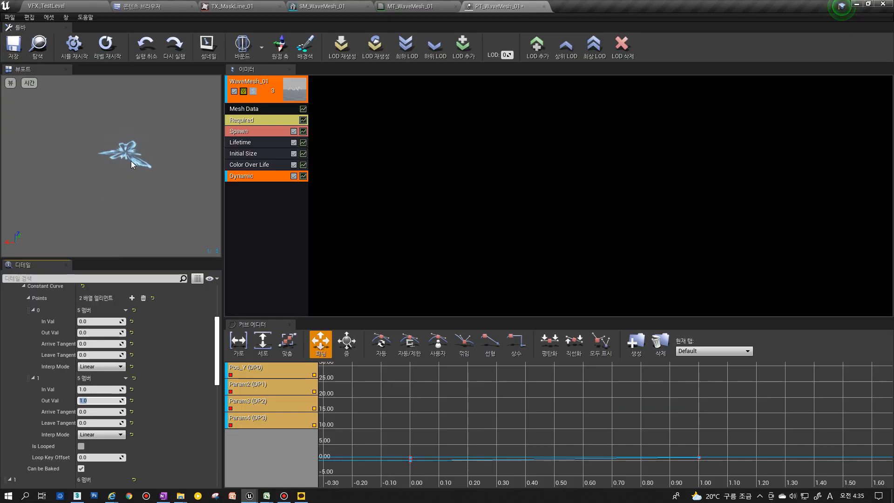
Return Pos_Y to Distribution Float Constant and raise its constant in steps from 0.2 through 0.5 and 0.8 to 1.2.
{"action": "scroll", "coordinate": [102, 330], "scroll_direction": "up", "scroll_amount": 4}
{"action": "left_click", "coordinate": [109, 339]}
{"action": "left_click", "coordinate": [103, 369]}
{"action": "left_click", "coordinate": [98, 360]}
{"action": "type", "text": ".2"}
{"action": "key", "text": "Return"}
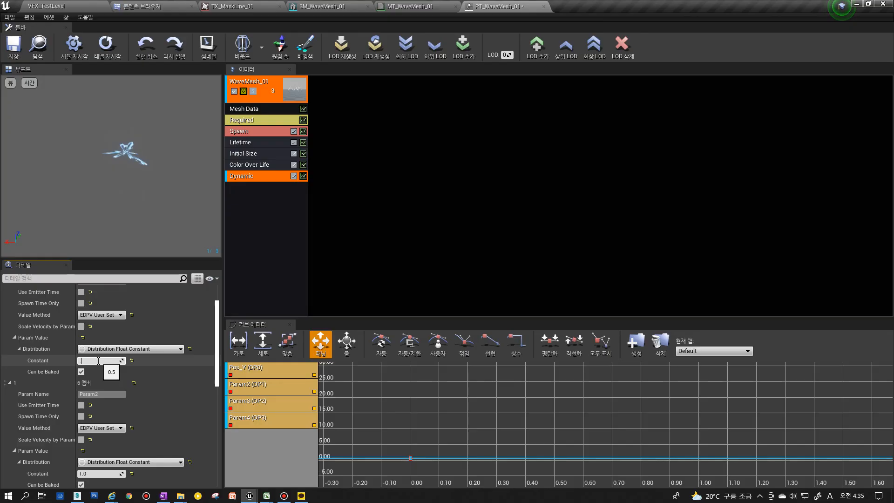
{"action": "key", "text": "Return"}
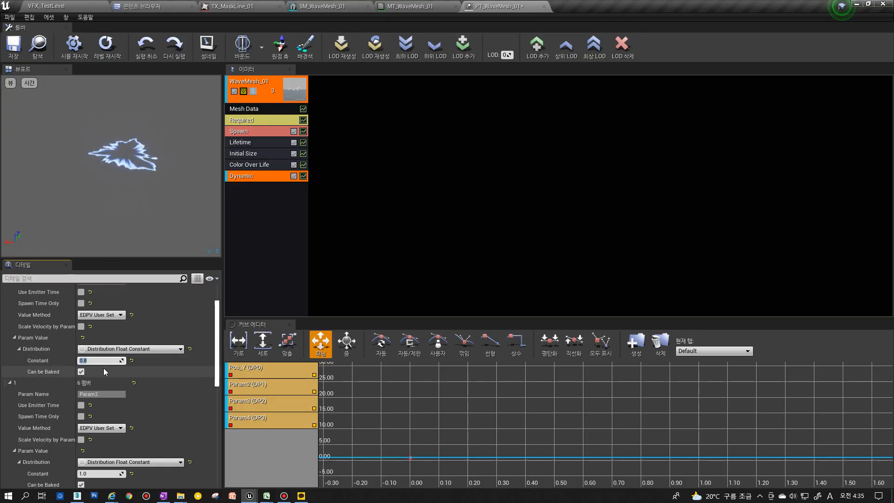
{"action": "type", "text": "1"}
{"action": "key", "text": "Return"}
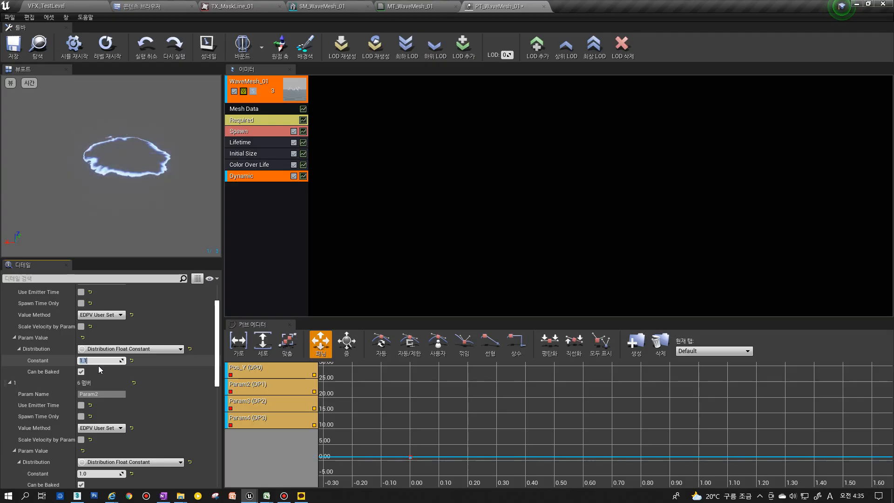
{"action": "type", "text": "1.2"}
{"action": "key", "text": "Return"}
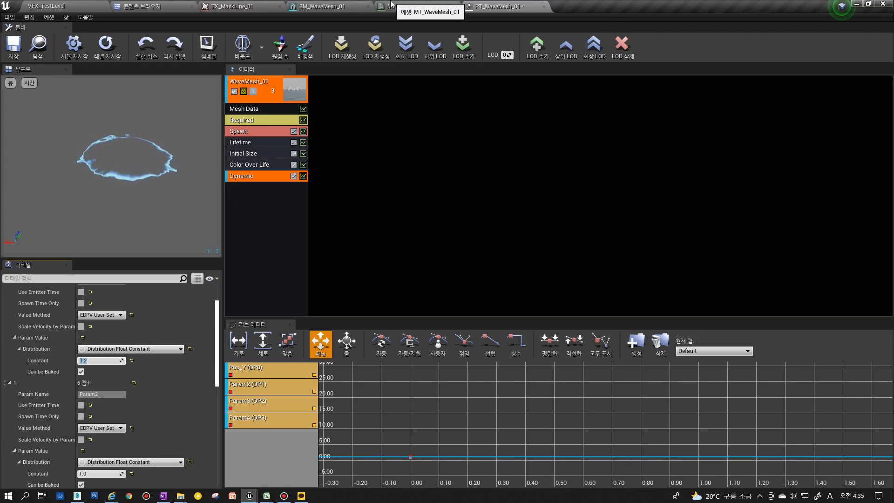
Examine the Add(-1) node fed by Pos_Y in the MT_WaveMesh_01 graph, returning to PT_WaveMesh_01.
{"action": "left_click", "coordinate": [404, 6]}
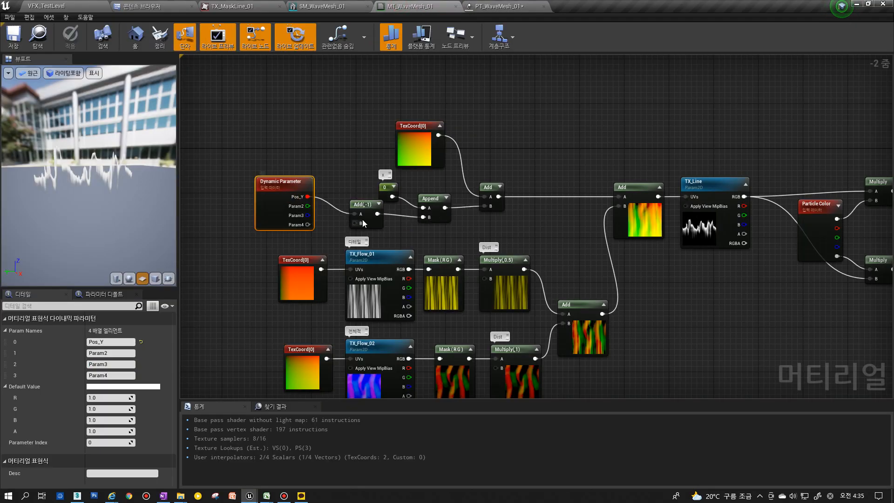
{"action": "scroll", "coordinate": [349, 214], "scroll_direction": "up", "scroll_amount": 2}
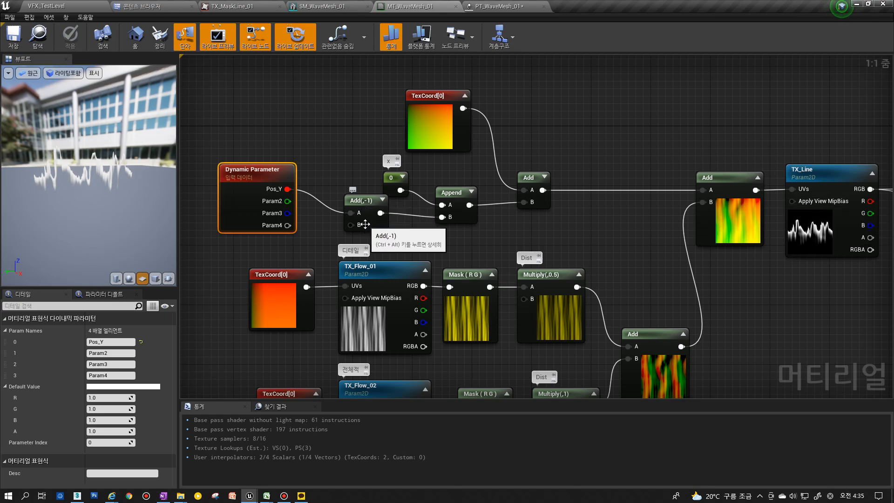
{"action": "left_click", "coordinate": [483, 5]}
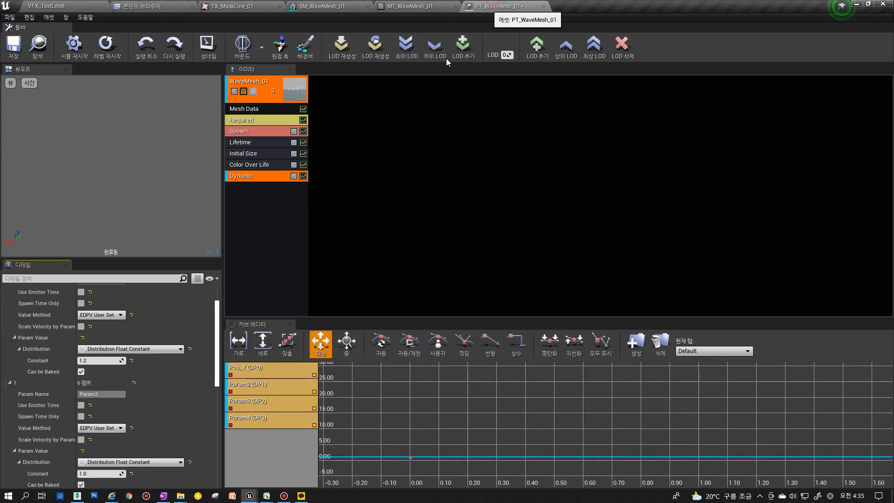
Vary the Pos_Y constant gradually to about 0.26 and up to about 0.99 to preview the wave rising.
{"action": "left_click", "coordinate": [90, 382]}
{"action": "mouse_move", "coordinate": [91, 361]}
{"action": "left_mouse_down"}
{"action": "mouse_move", "coordinate": [83, 361]}
{"action": "mouse_move", "coordinate": [106, 361]}
{"action": "mouse_move", "coordinate": [86, 361]}
{"action": "mouse_move", "coordinate": [106, 361]}
{"action": "mouse_move", "coordinate": [93, 360]}
{"action": "left_mouse_up"}
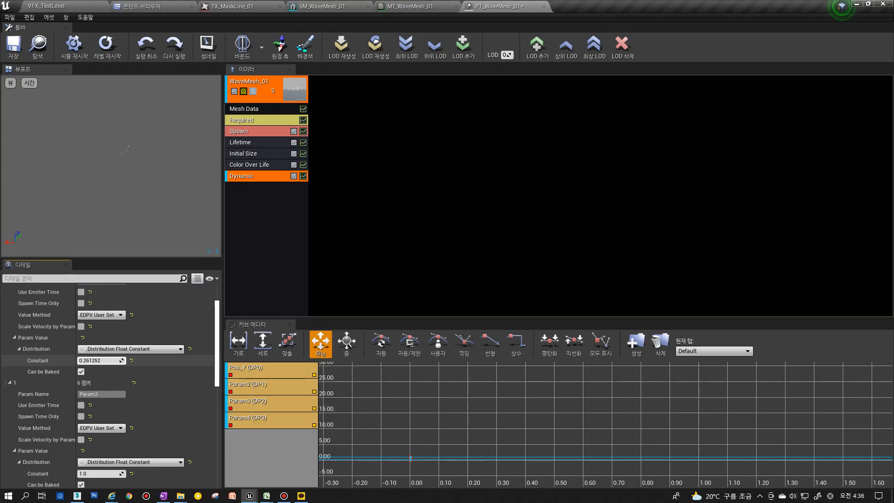
{"action": "left_click_drag", "start_coordinate": [100, 360], "coordinate": [106, 361]}
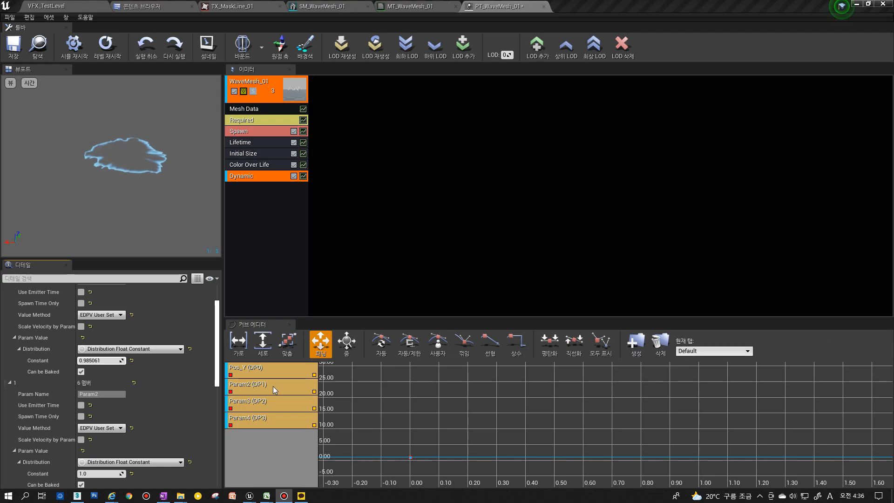
Switch Pos_Y to Distribution Float Constant Curve and add two points, expanding their settings.
{"action": "left_click", "coordinate": [118, 350]}
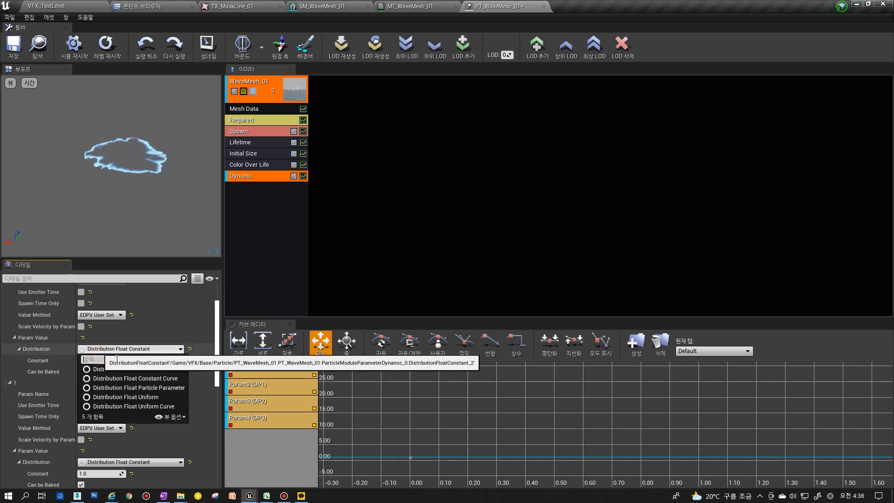
{"action": "left_click", "coordinate": [135, 378]}
{"action": "left_click", "coordinate": [24, 361]}
{"action": "left_click", "coordinate": [132, 372]}
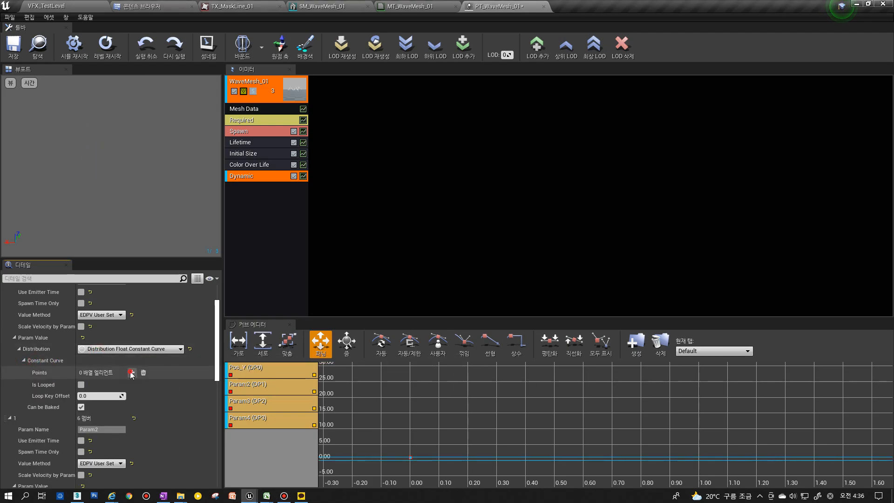
{"action": "left_click", "coordinate": [132, 373]}
{"action": "right_click", "coordinate": [88, 373]}
{"action": "left_click", "coordinate": [107, 395]}
Set the In Val and Out Val of Pos_Y curve point 1 to 1.0.
{"action": "scroll", "coordinate": [105, 384], "scroll_direction": "down", "scroll_amount": 5}
{"action": "left_click", "coordinate": [105, 389]}
{"action": "type", "text": "1"}
{"action": "key", "text": "Tab"}
{"action": "type", "text": "1"}
{"action": "key", "text": "Return"}
Hide the Param2, Param3 and Param4 curves and fit the curve view to Pos_Y.
{"action": "left_click", "coordinate": [314, 392]}
{"action": "left_click", "coordinate": [314, 425]}
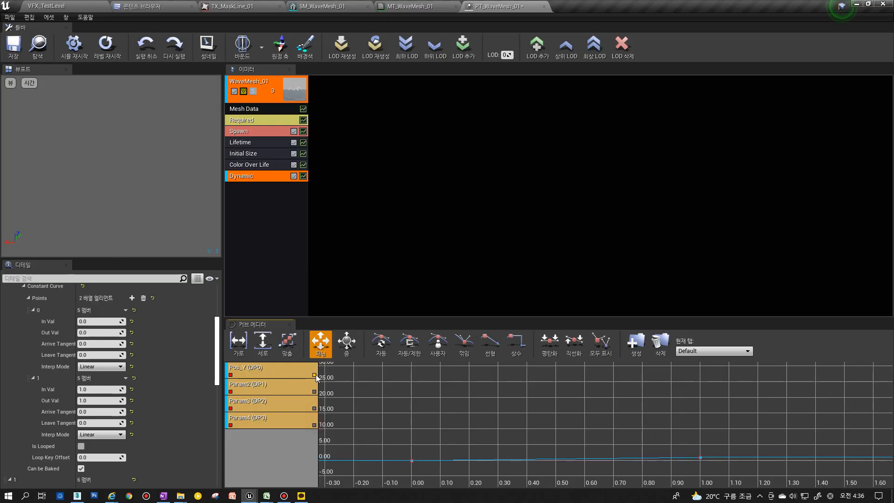
{"action": "left_click", "coordinate": [288, 349]}
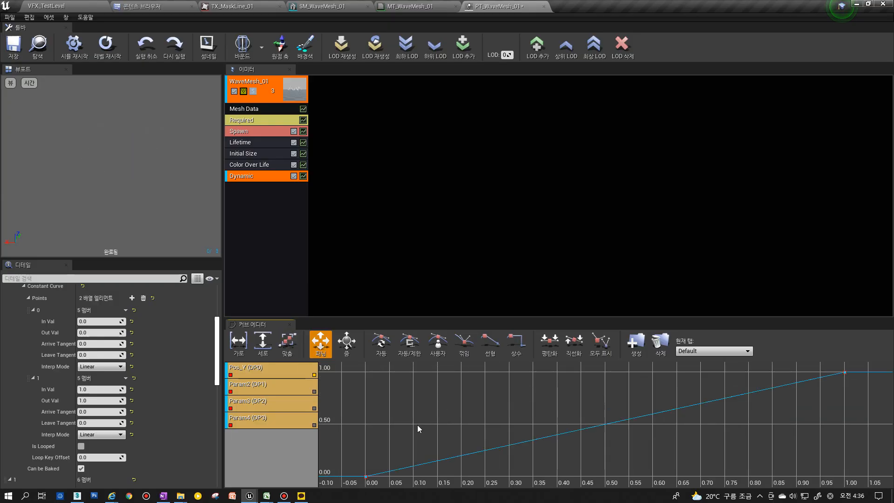
Add a key to the Pos_Y curve at about 0.3 and raise its value to about 0.8.
{"action": "mouse_move", "coordinate": [364, 478]}
{"action": "left_click", "coordinate": [510, 444], "text": "ctrl"}
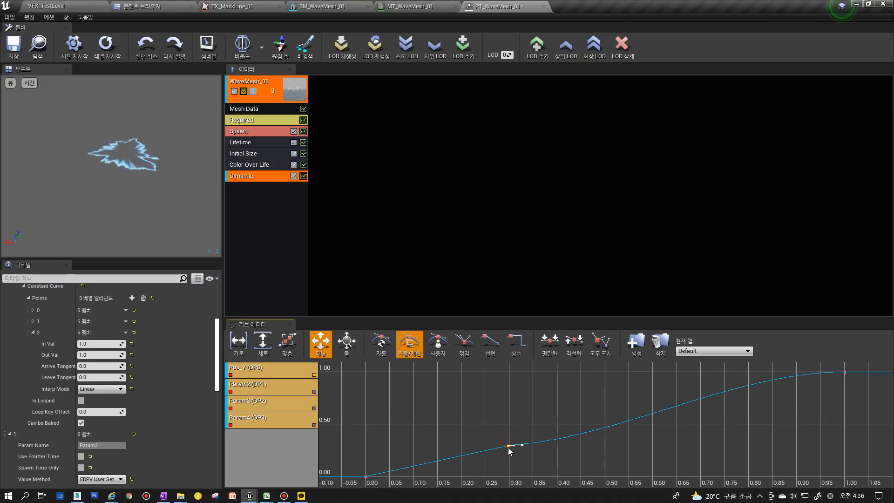
{"action": "left_click_drag", "start_coordinate": [510, 444], "coordinate": [507, 393]}
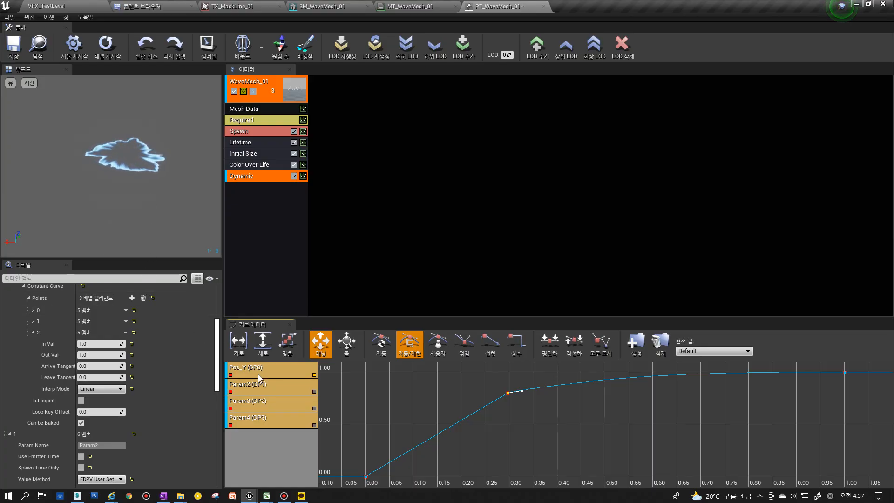
Set the middle Pos_Y key's In Val to 0.3 and Out Val to 1.0.
{"action": "left_click", "coordinate": [32, 321]}
{"action": "left_click", "coordinate": [98, 332]}
{"action": "type", "text": "0.3"}
{"action": "left_click", "coordinate": [98, 343]}
{"action": "type", "text": "1.0"}
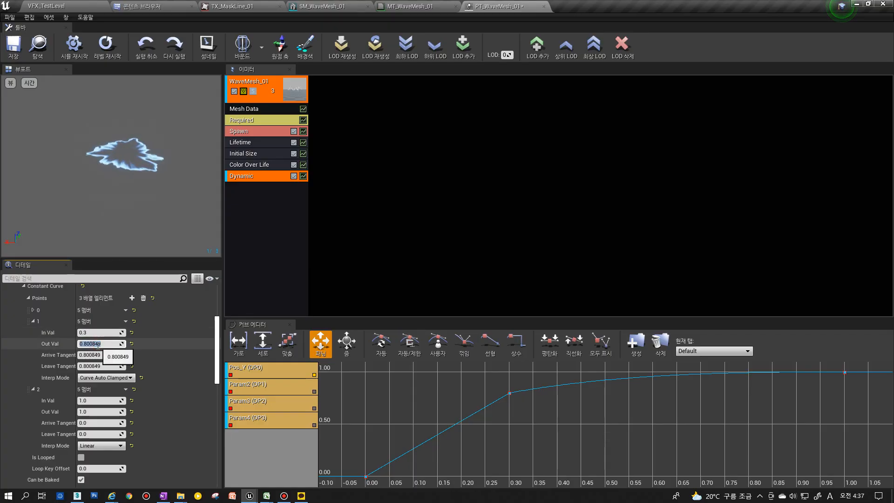
{"action": "key", "text": "Return"}
Set the middle Pos_Y key's Arrive Tangent and Leave Tangent to 0.
{"action": "left_click", "coordinate": [103, 353]}
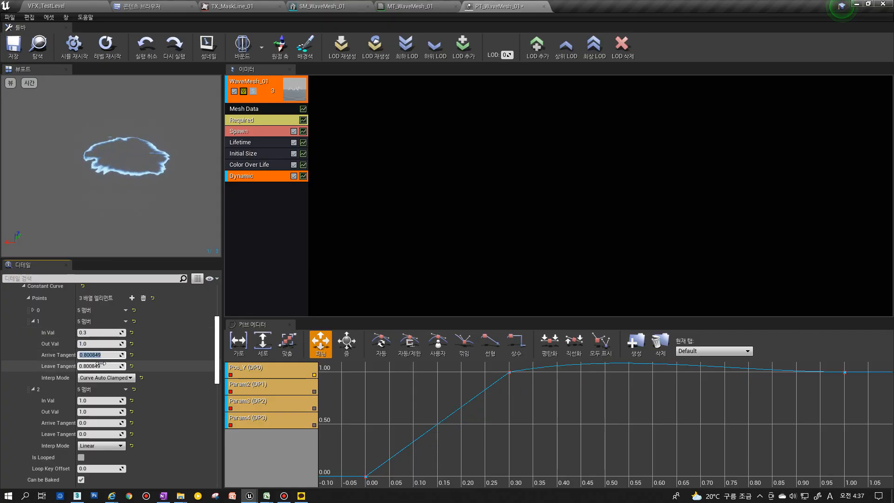
{"action": "type", "text": "0"}
{"action": "left_click", "coordinate": [100, 366]}
{"action": "type", "text": "0"}
{"action": "key", "text": "Return"}
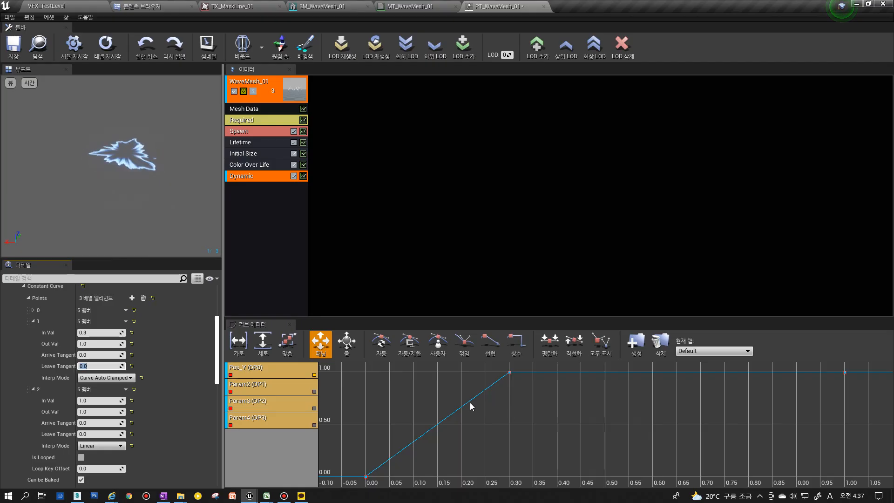
{"action": "scroll", "coordinate": [471, 411], "scroll_direction": "down", "scroll_amount": 3}
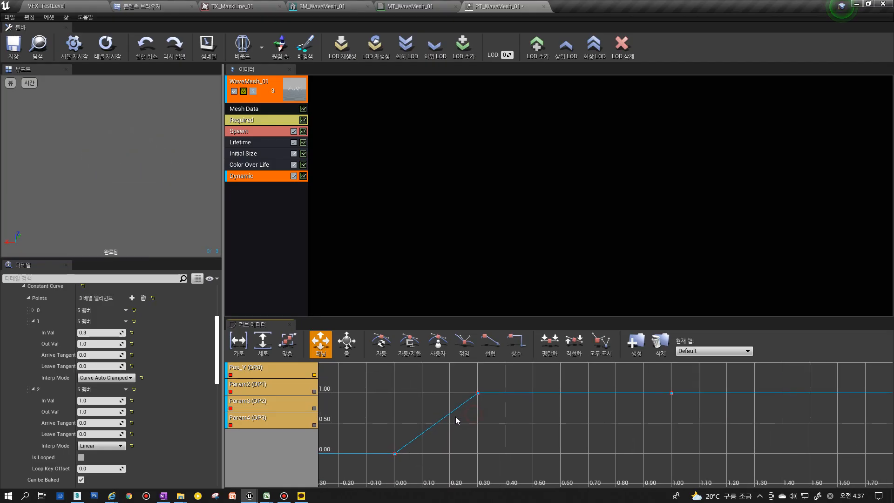
Set the middle Pos_Y key's Out Val to 0.9.
{"action": "left_click", "coordinate": [94, 344]}
{"action": "type", "text": ".9"}
{"action": "key", "text": "Return"}
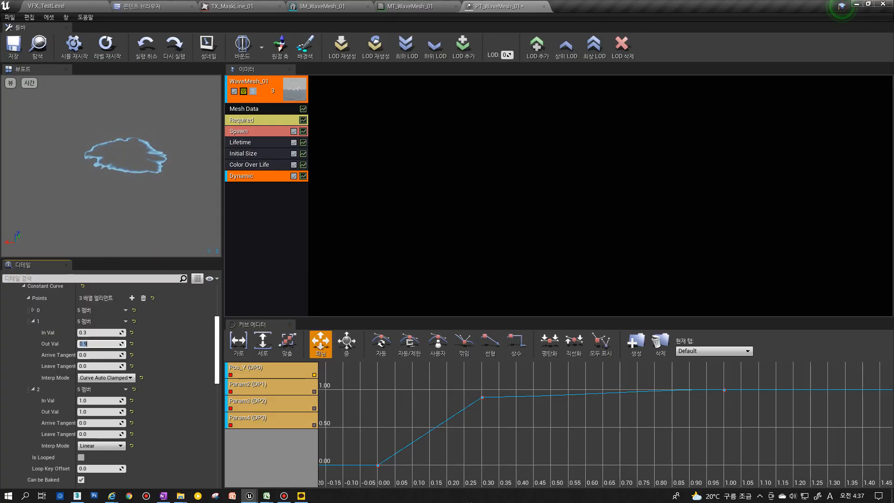
{"action": "left_click_drag", "start_coordinate": [371, 383], "coordinate": [372, 383]}
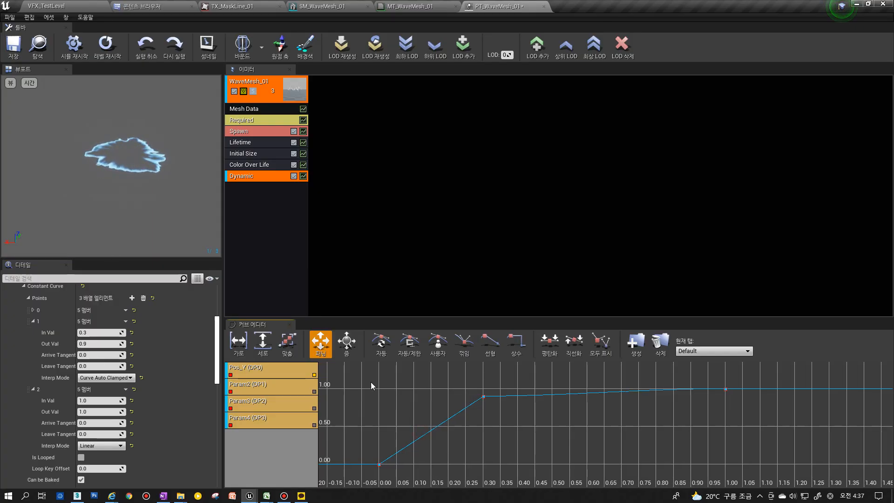
Smooth the Pos_Y curve with Auto/Clamped interpolation and steepen the first key's outgoing tangent for a fast initial rise.
{"action": "left_click", "coordinate": [409, 344]}
{"action": "left_click", "coordinate": [379, 465]}
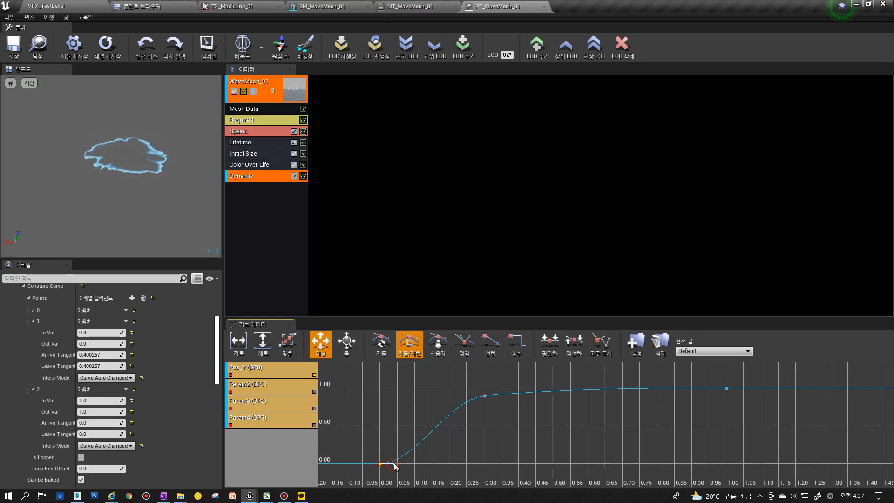
{"action": "left_click_drag", "start_coordinate": [395, 465], "coordinate": [405, 444]}
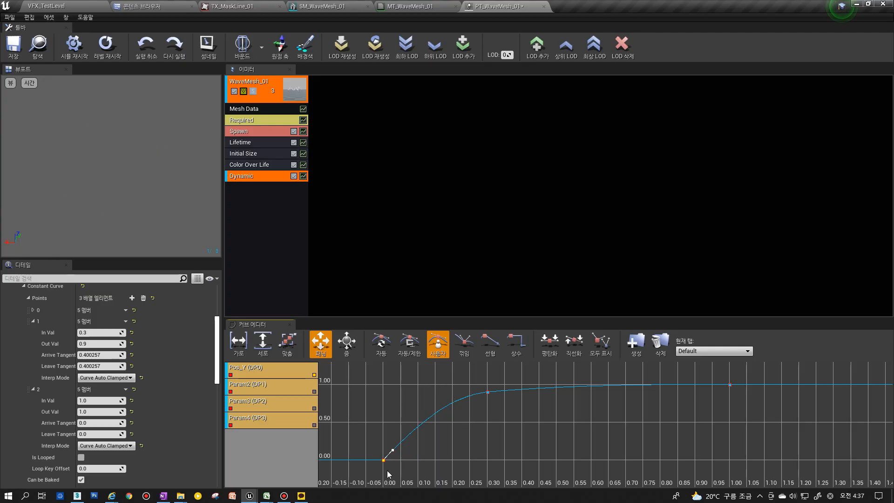
{"action": "left_click_drag", "start_coordinate": [395, 451], "coordinate": [395, 452]}
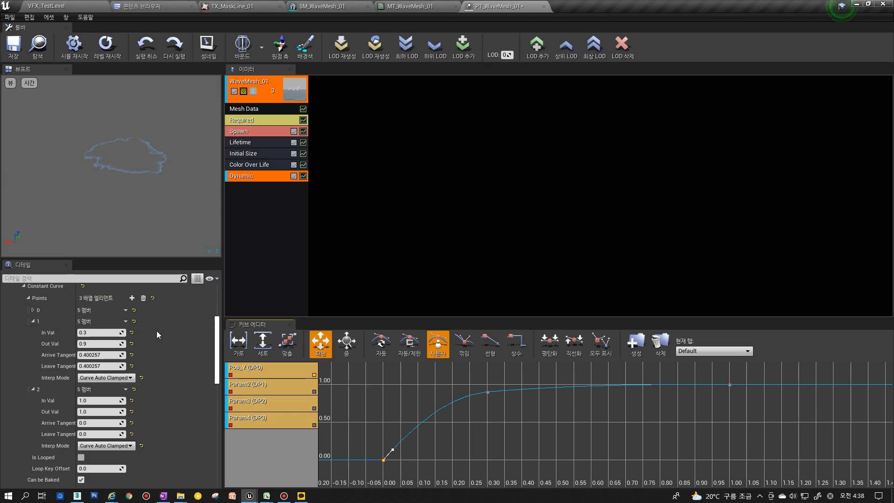
Review the Pos_Y parameter settings and the whole MT_WaveMesh_01 node graph, returning to the PT_WaveMesh_01 preview.
{"action": "scroll", "coordinate": [149, 349], "scroll_direction": "up", "scroll_amount": 4}
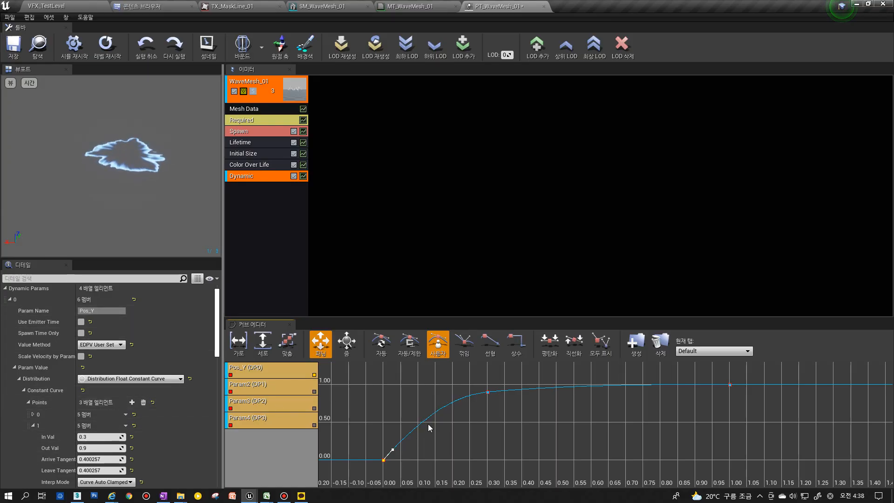
{"action": "left_click", "coordinate": [410, 9]}
{"action": "right_click_drag", "start_coordinate": [539, 246], "coordinate": [460, 251]}
{"action": "scroll", "coordinate": [471, 170], "scroll_direction": "down", "scroll_amount": 3}
{"action": "scroll", "coordinate": [460, 251], "scroll_direction": "down", "scroll_amount": 1}
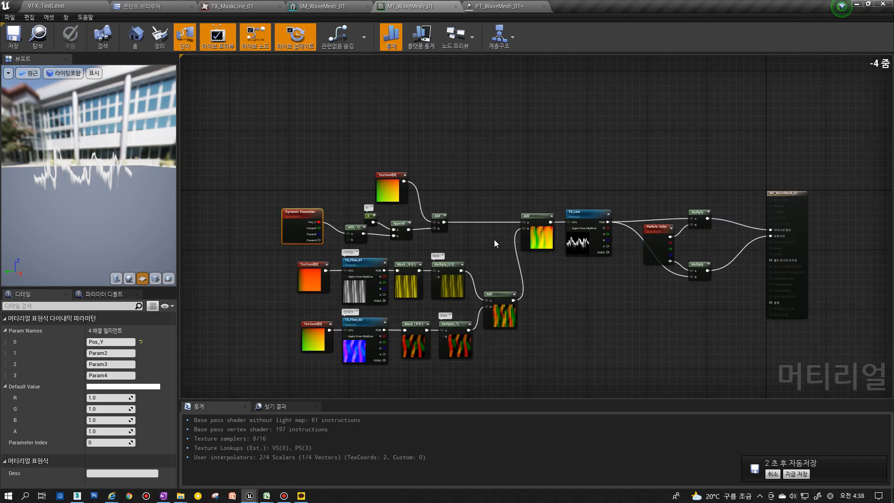
{"action": "left_click", "coordinate": [498, 7]}
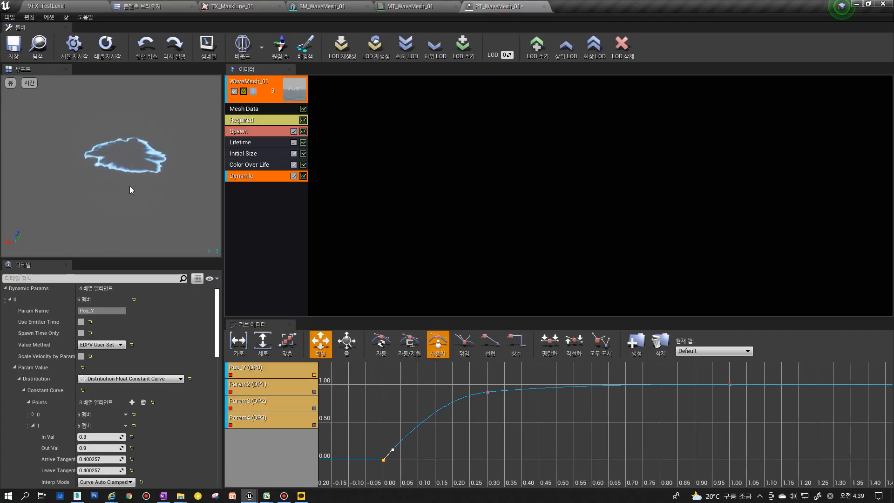